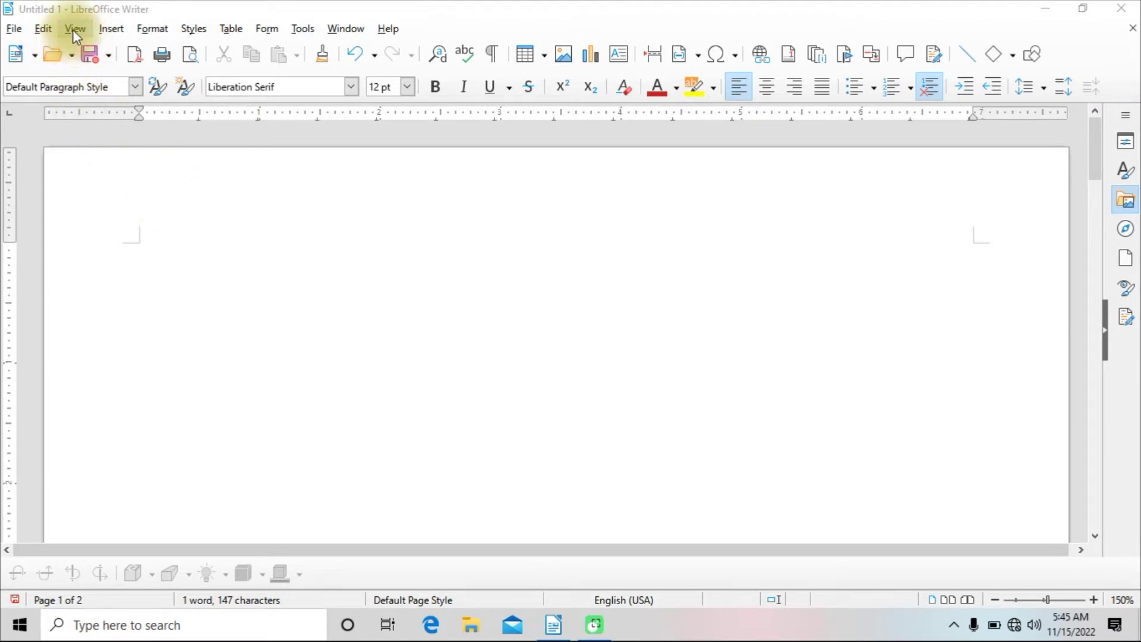
click(73, 26)
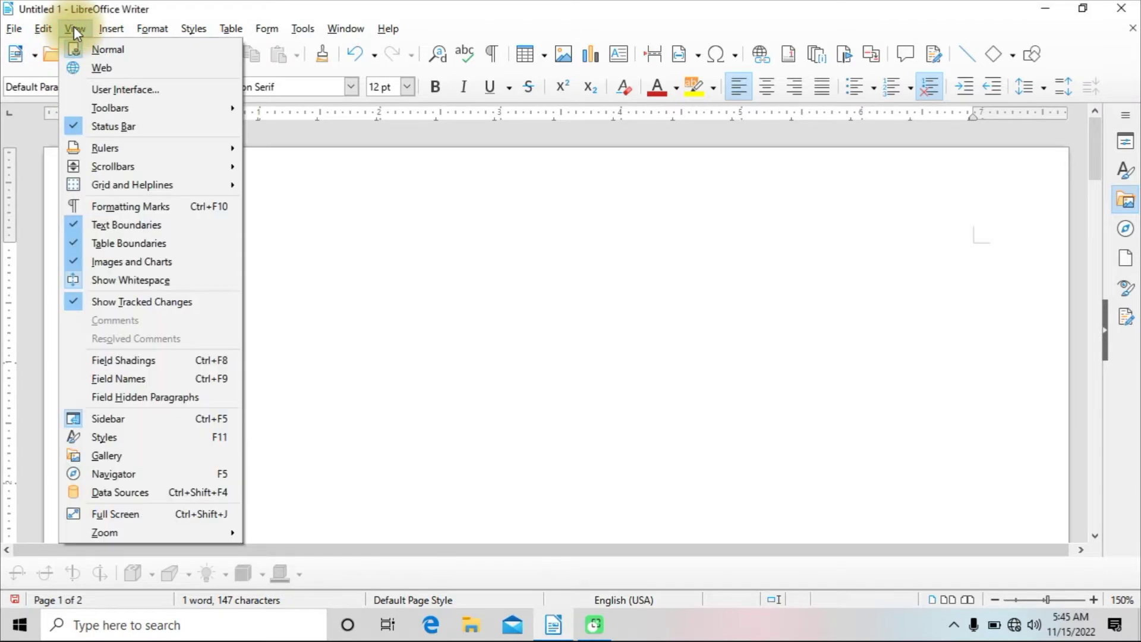
click(331, 260)
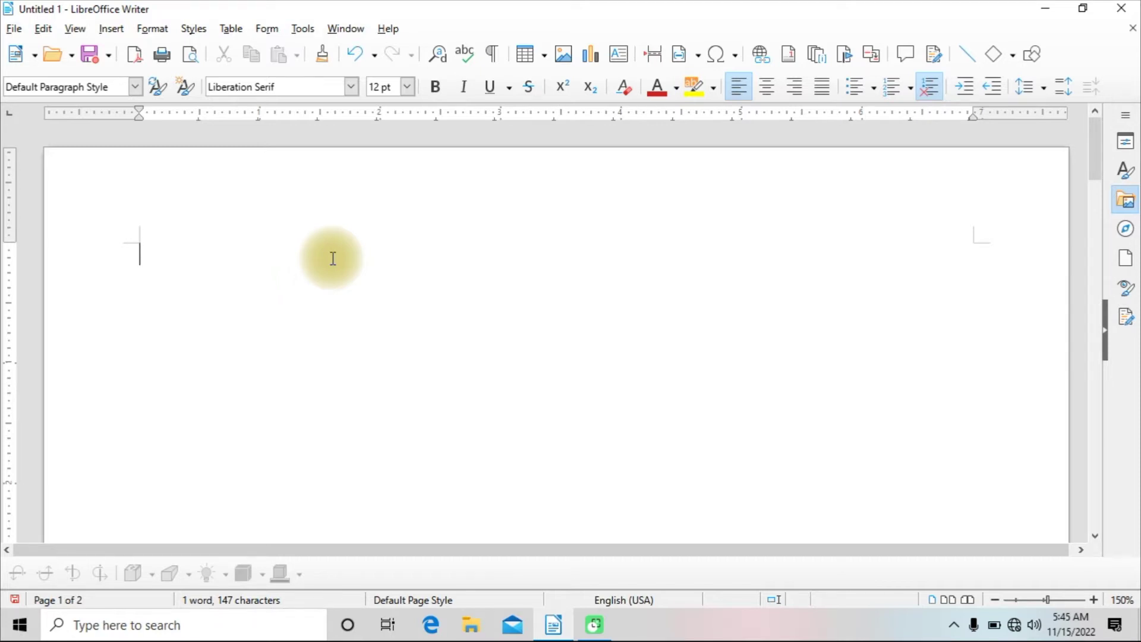
key(alt+v)
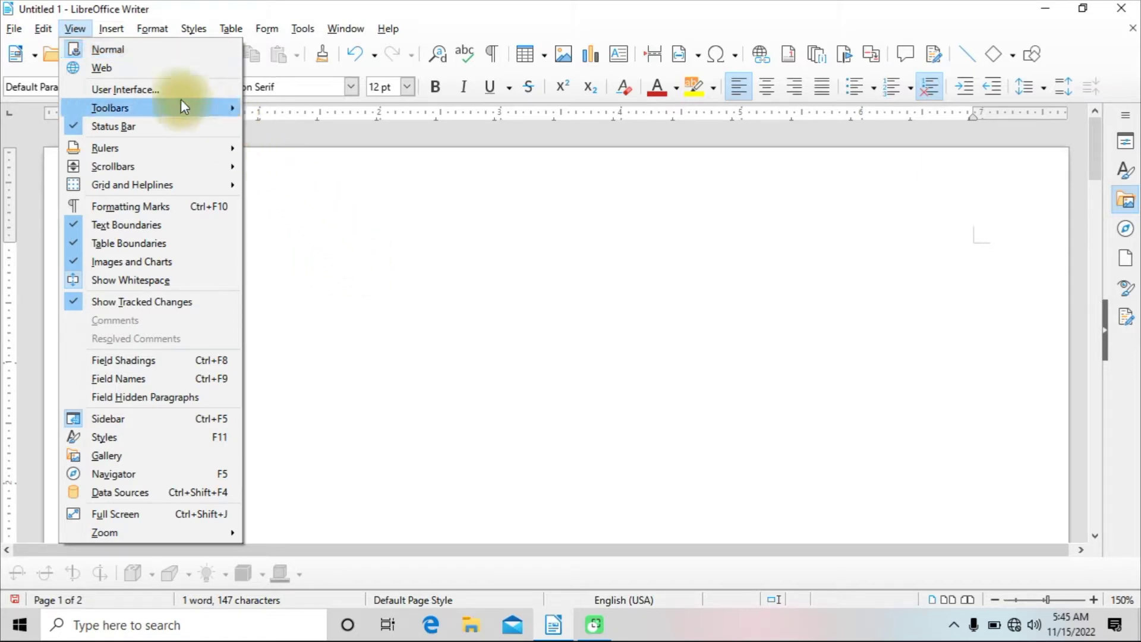
click(370, 252)
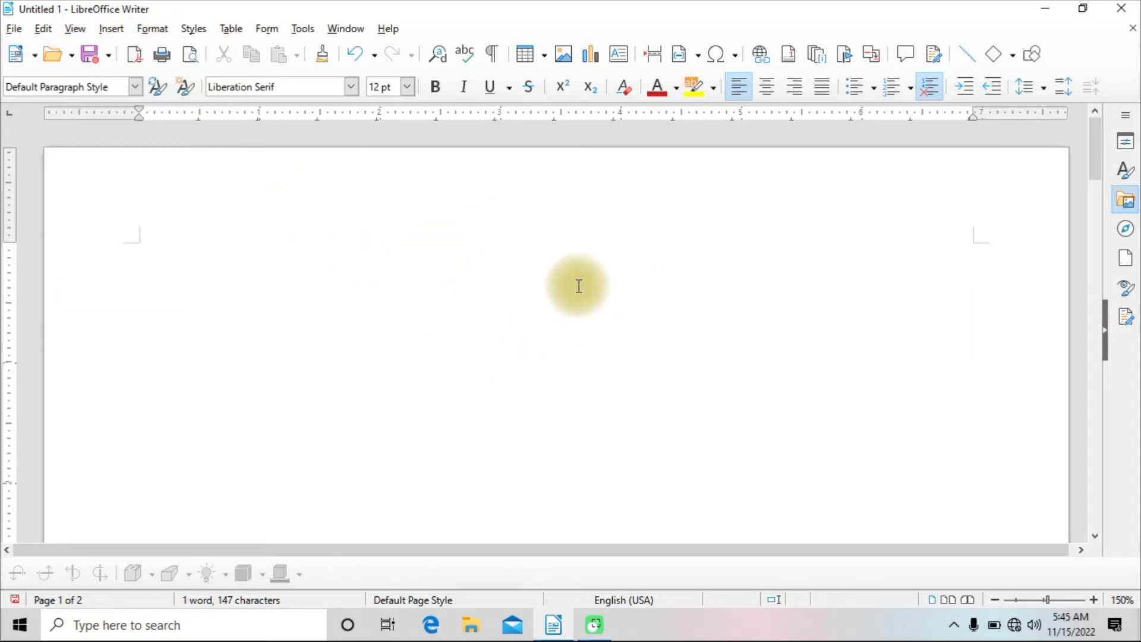
Insert the dummy text with the dt AutoText shortcut after an equals sign, and delete that equals sign before the first sentence.
text(=dt)
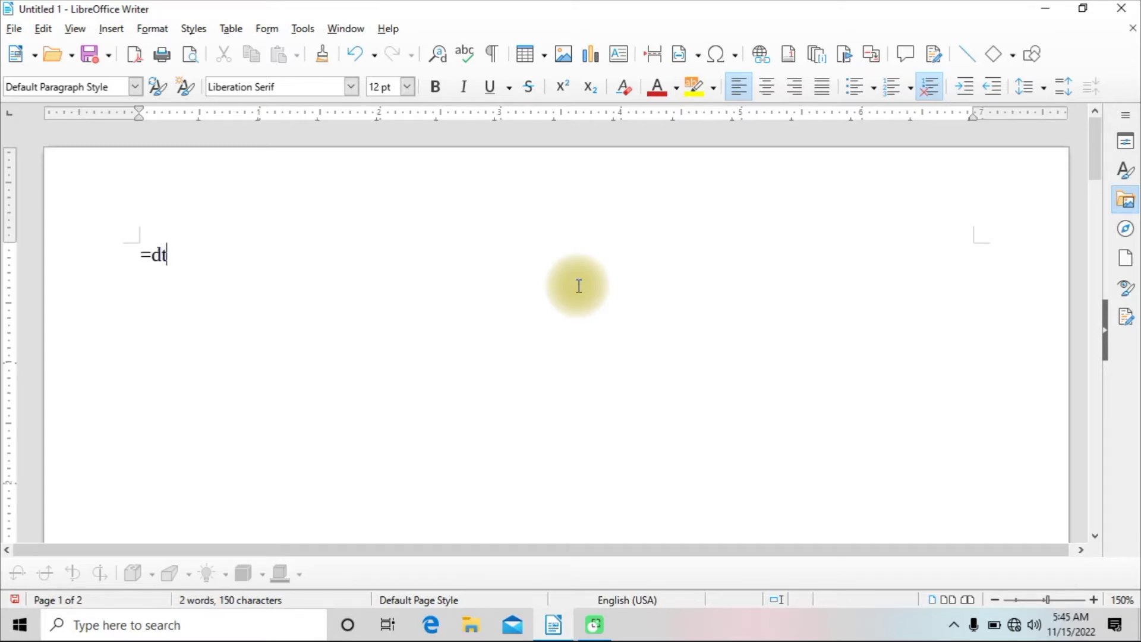
key(F3)
scroll(579, 287, up, 5)
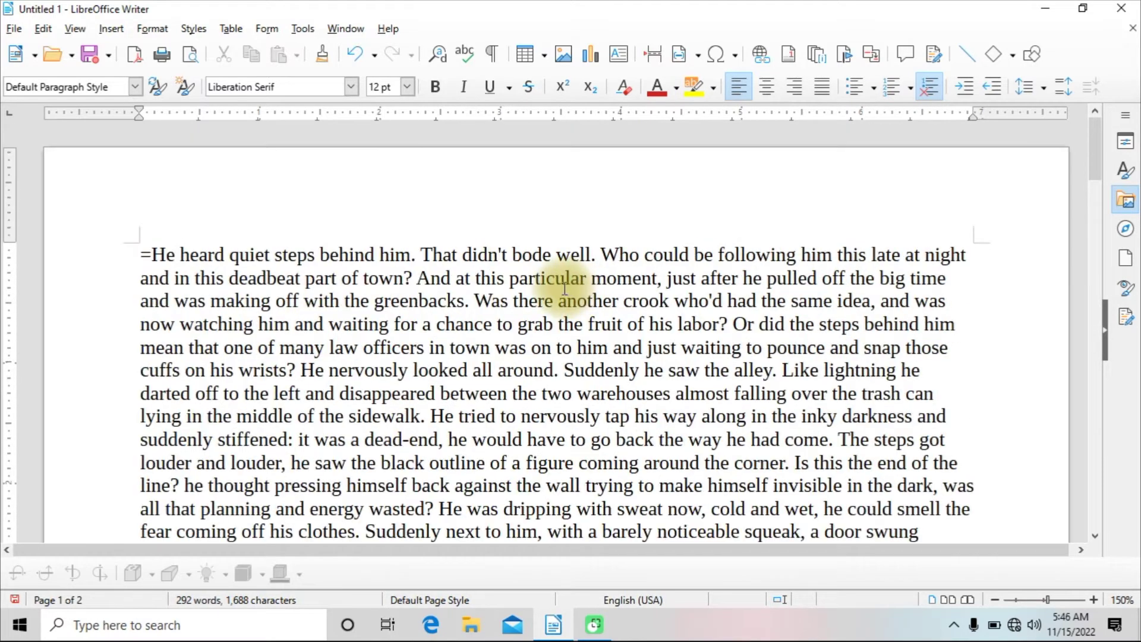
click(153, 254)
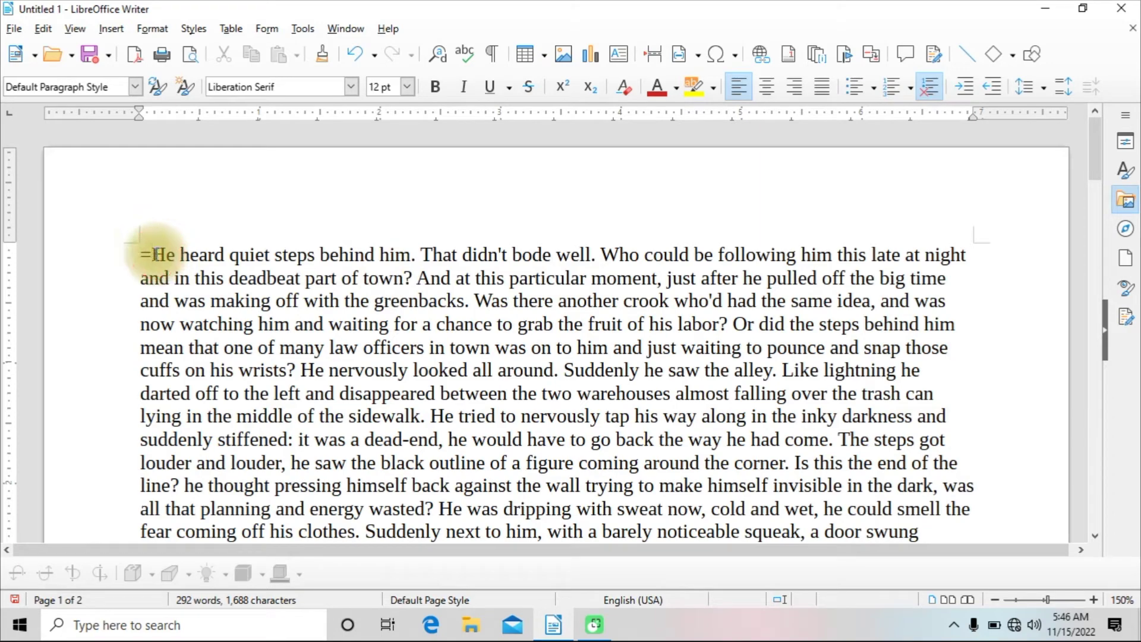
key(BackSpace)
scroll(356, 303, down, 3)
scroll(356, 304, up, 2)
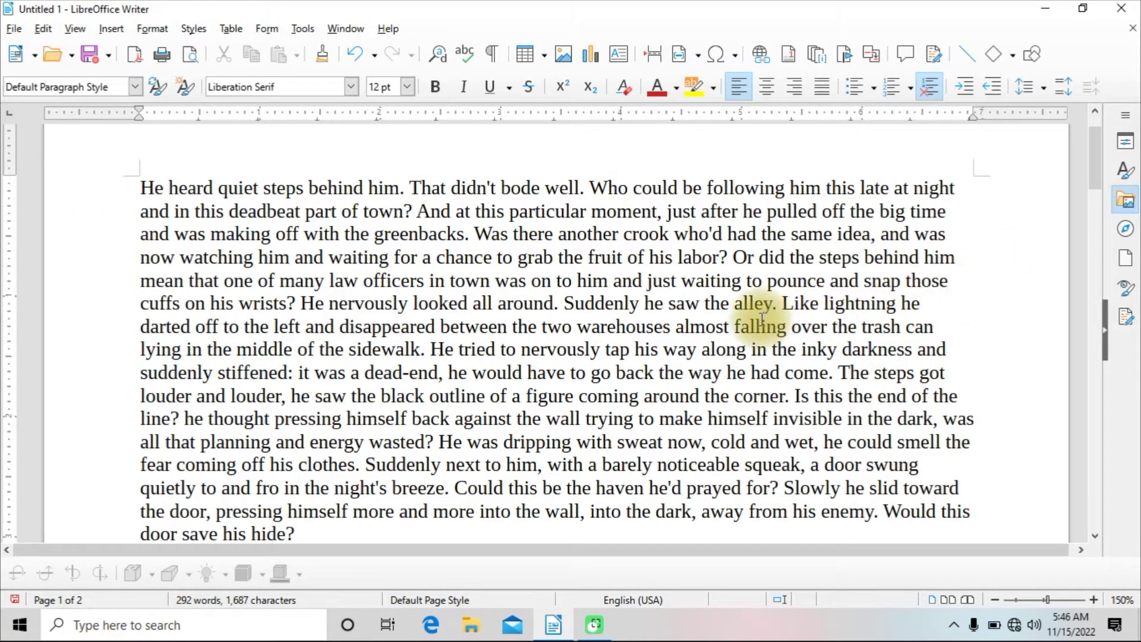
click(439, 621)
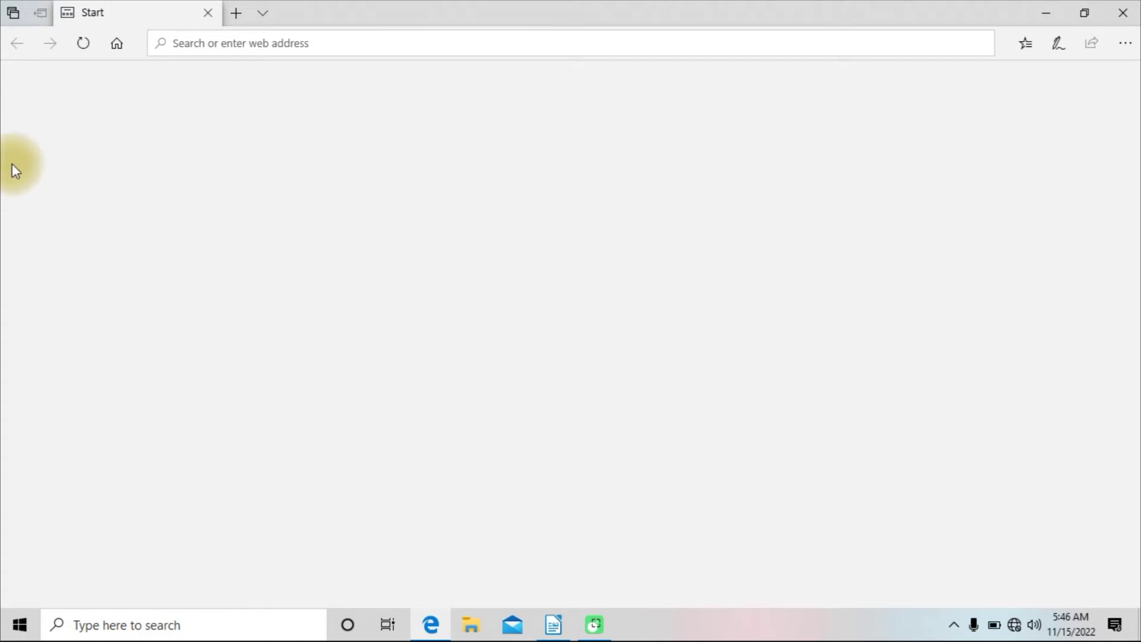
click(553, 624)
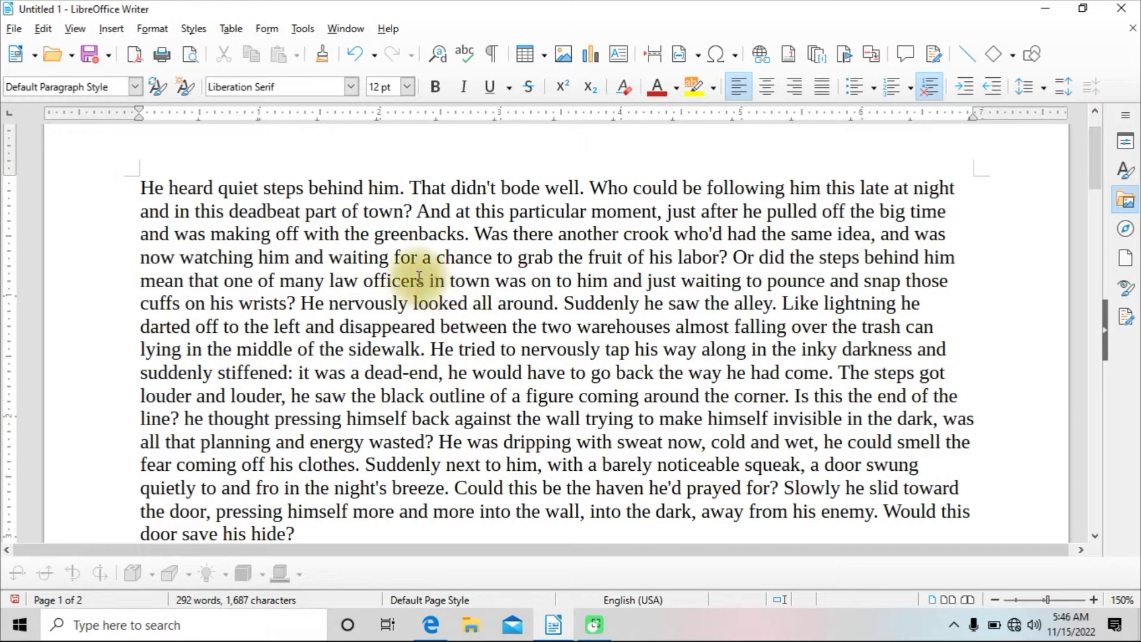
Display the document in Web view and return it to Normal view.
click(69, 29)
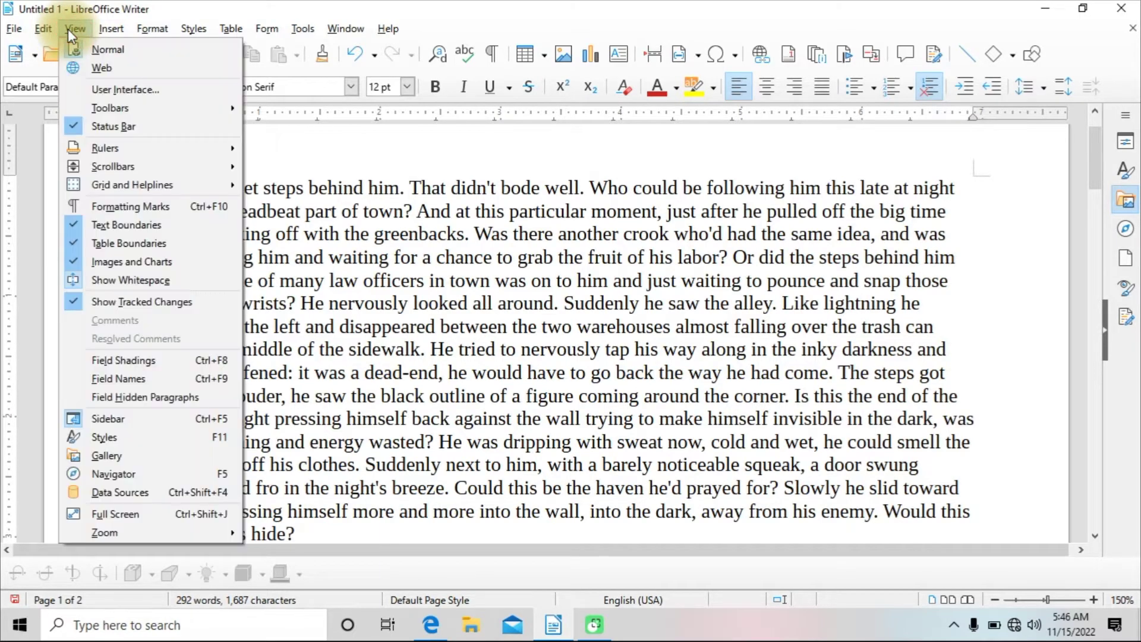
click(95, 67)
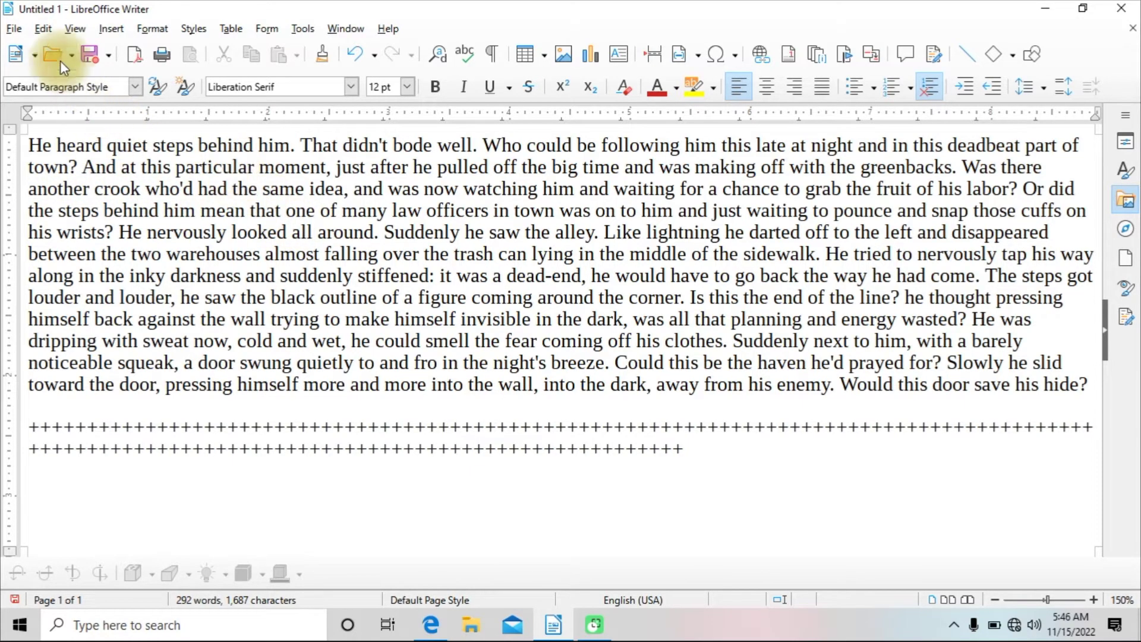
click(73, 31)
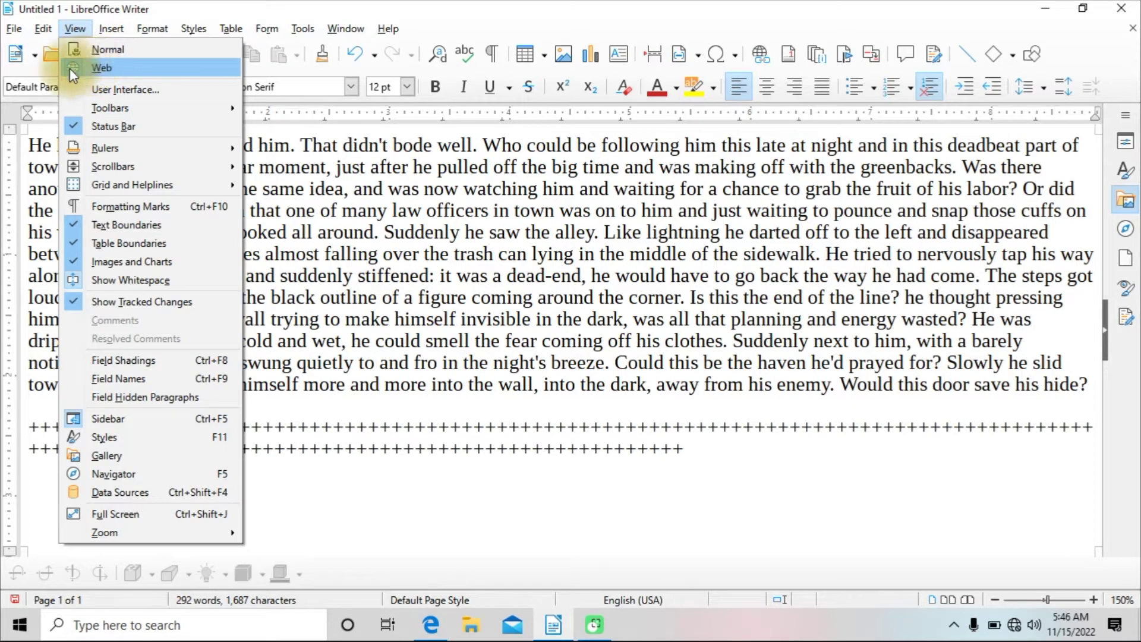
click(74, 60)
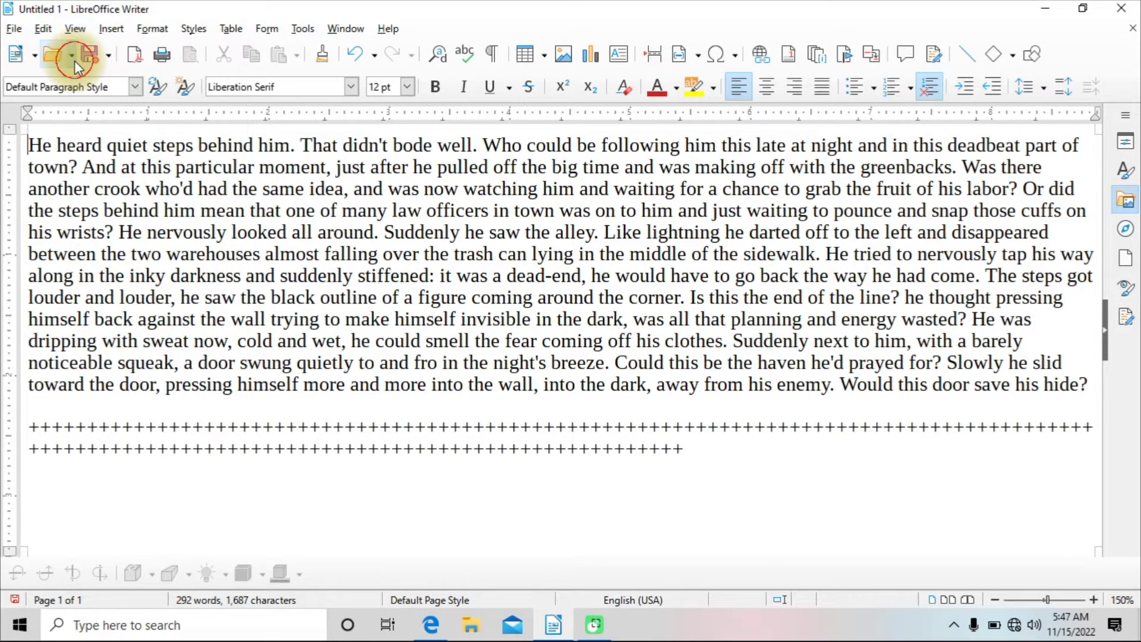
click(72, 27)
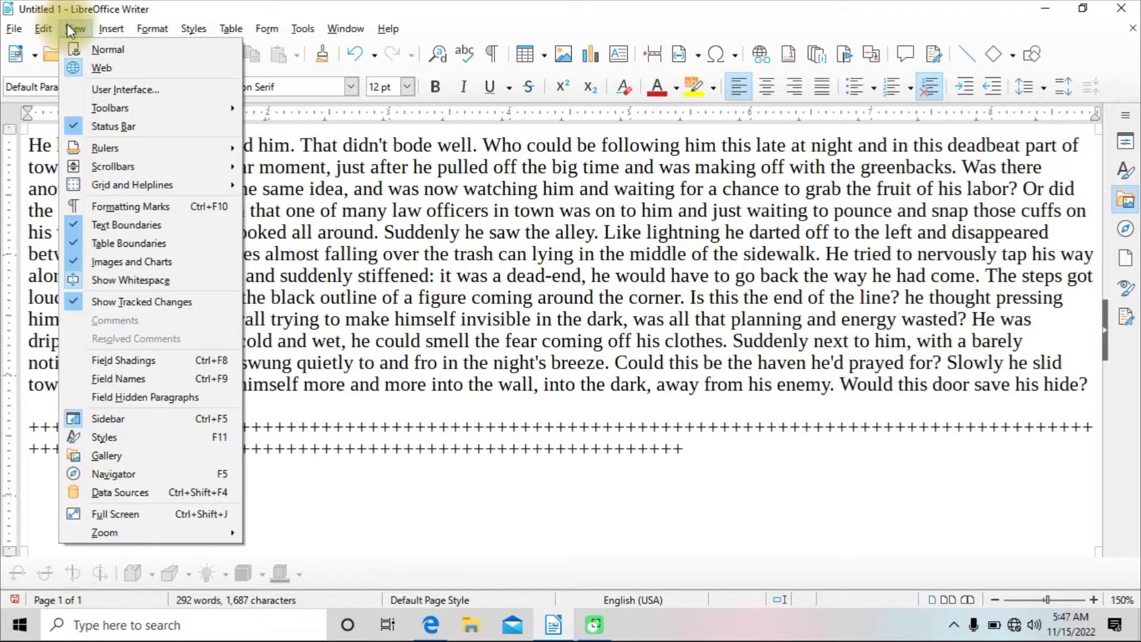
click(96, 48)
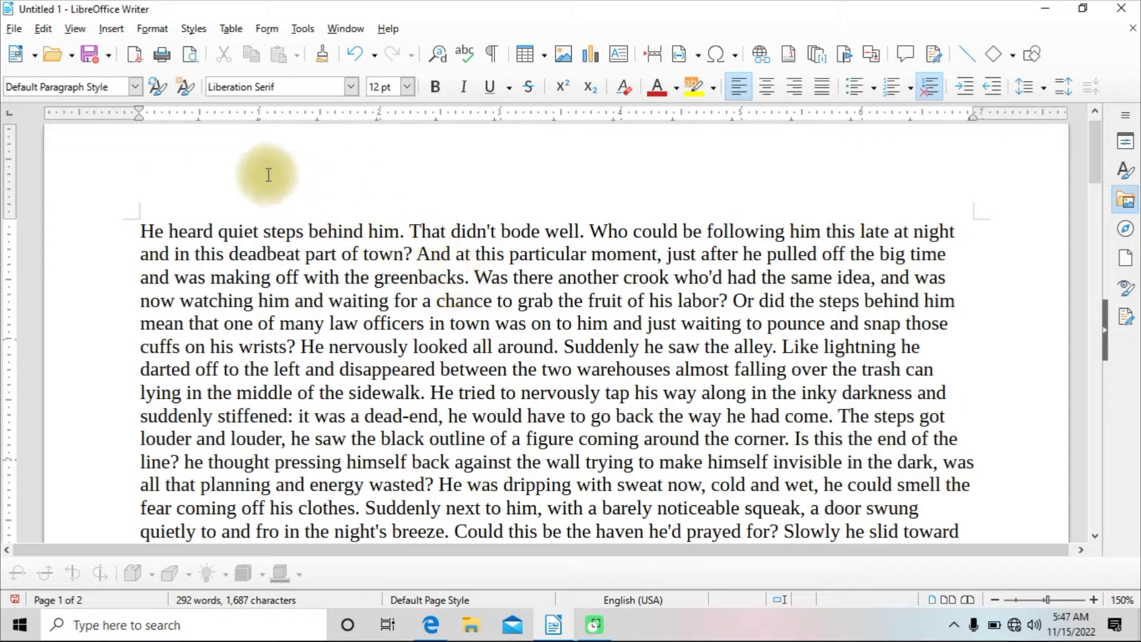
click(78, 28)
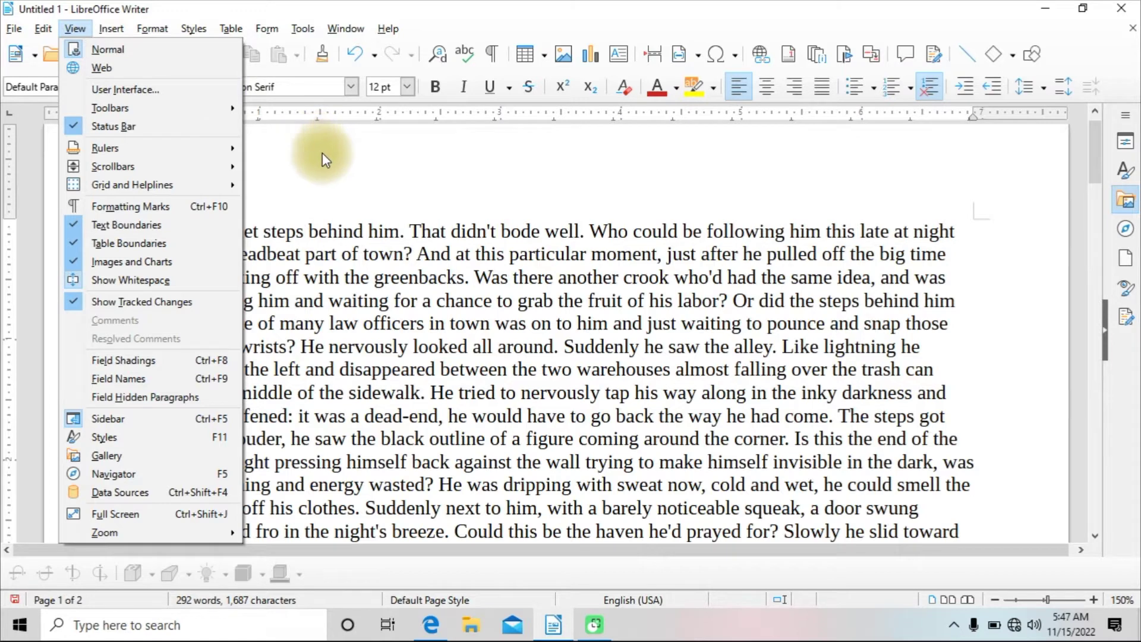
key(Escape)
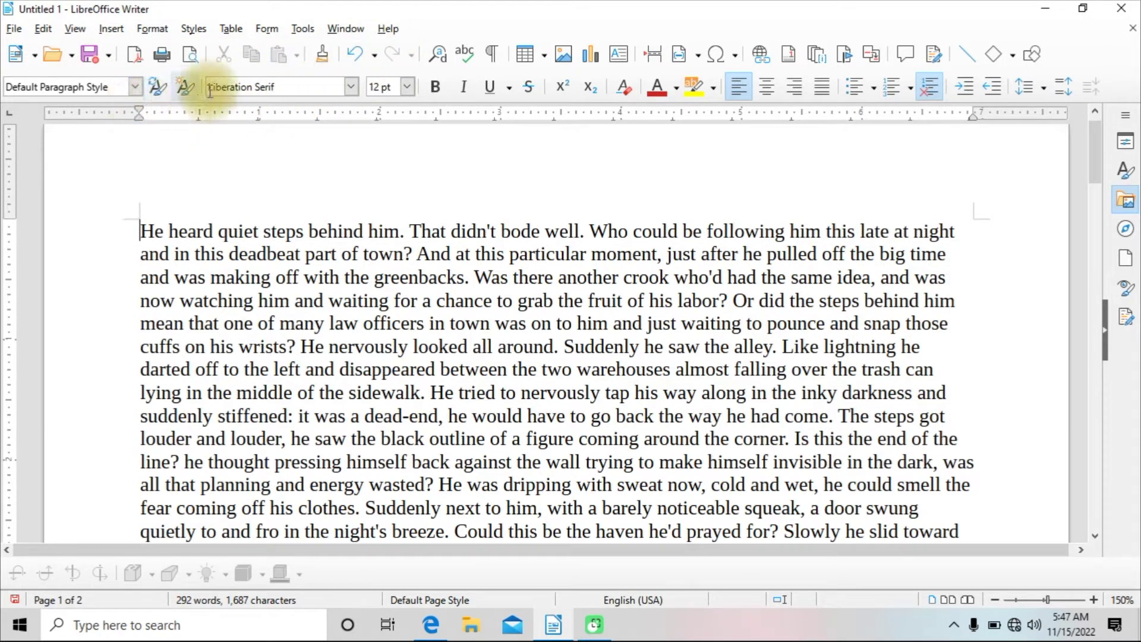
Open the user interface selection and apply the Tabbed variant to all applications.
click(76, 29)
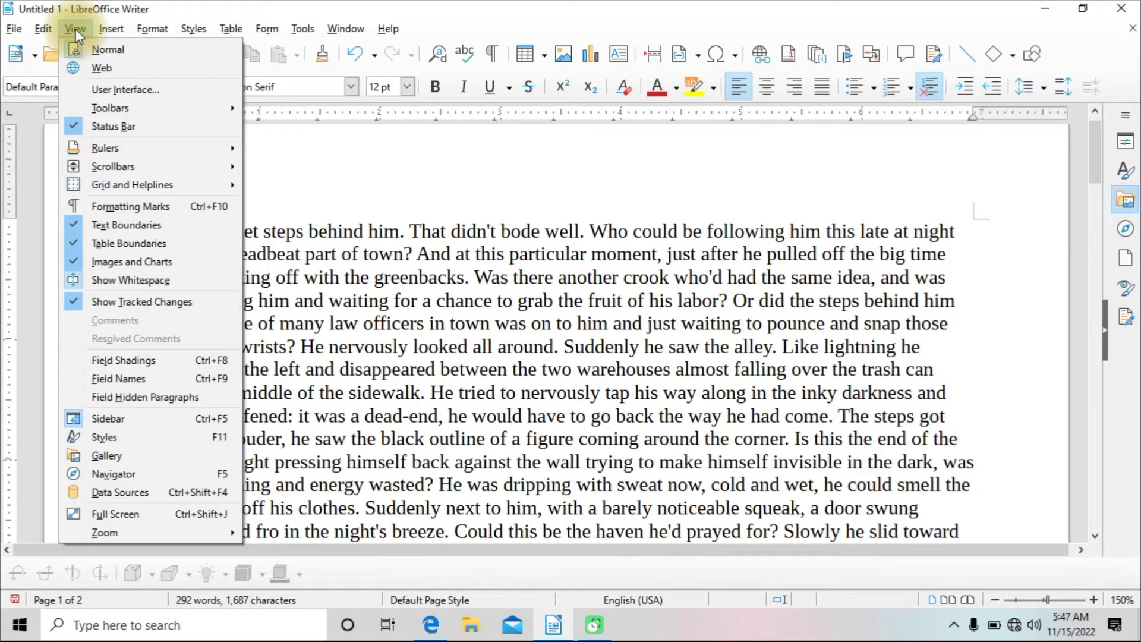
click(103, 88)
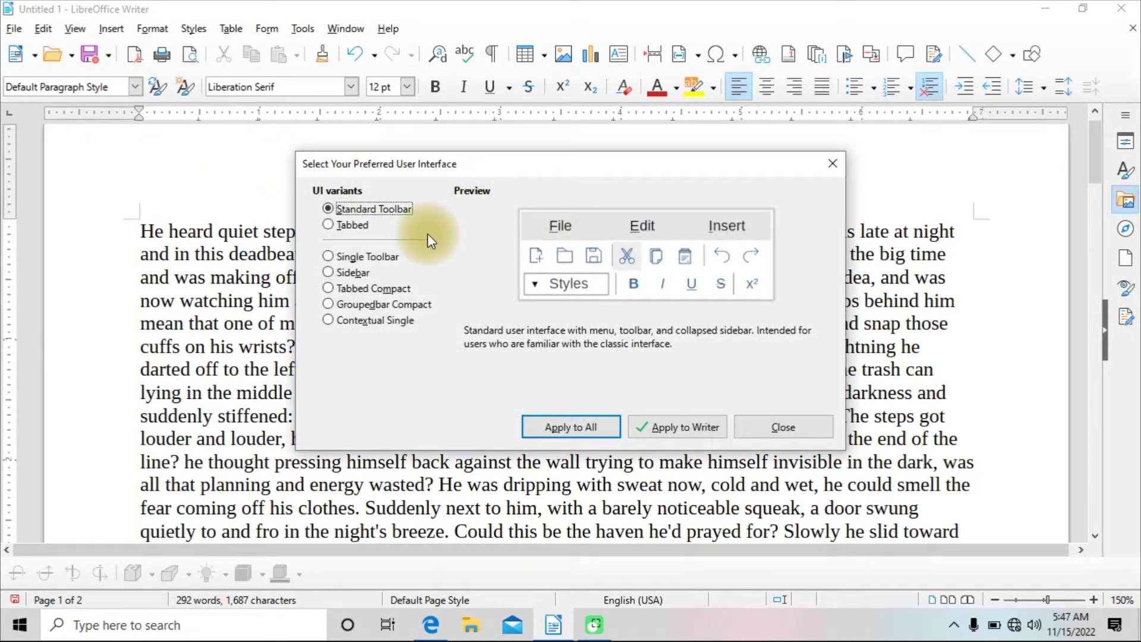
click(332, 225)
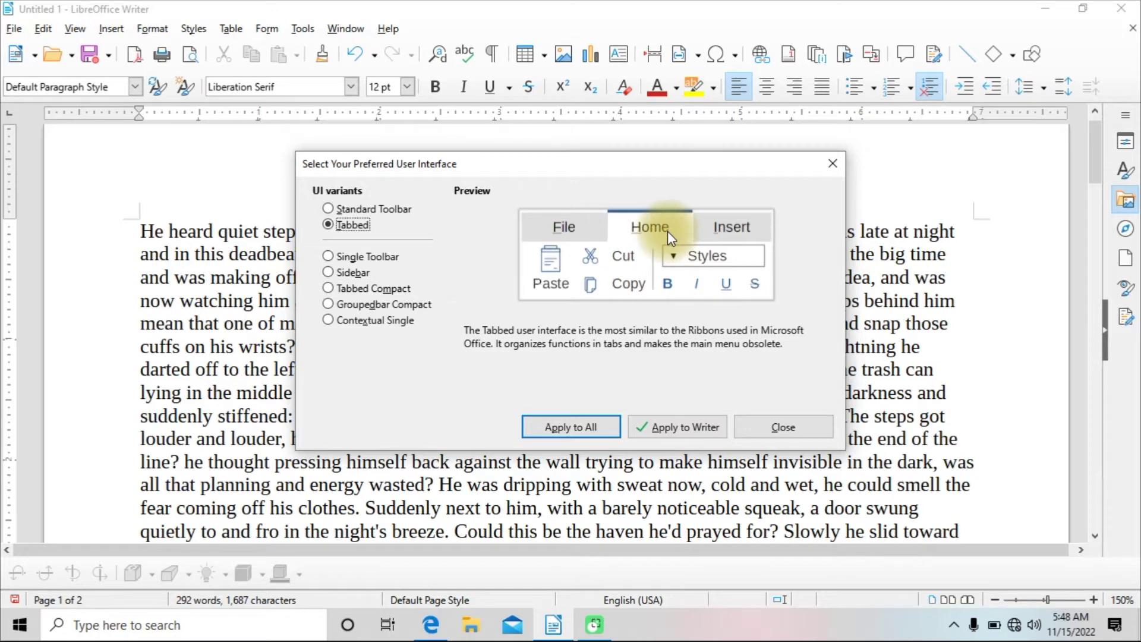
click(569, 427)
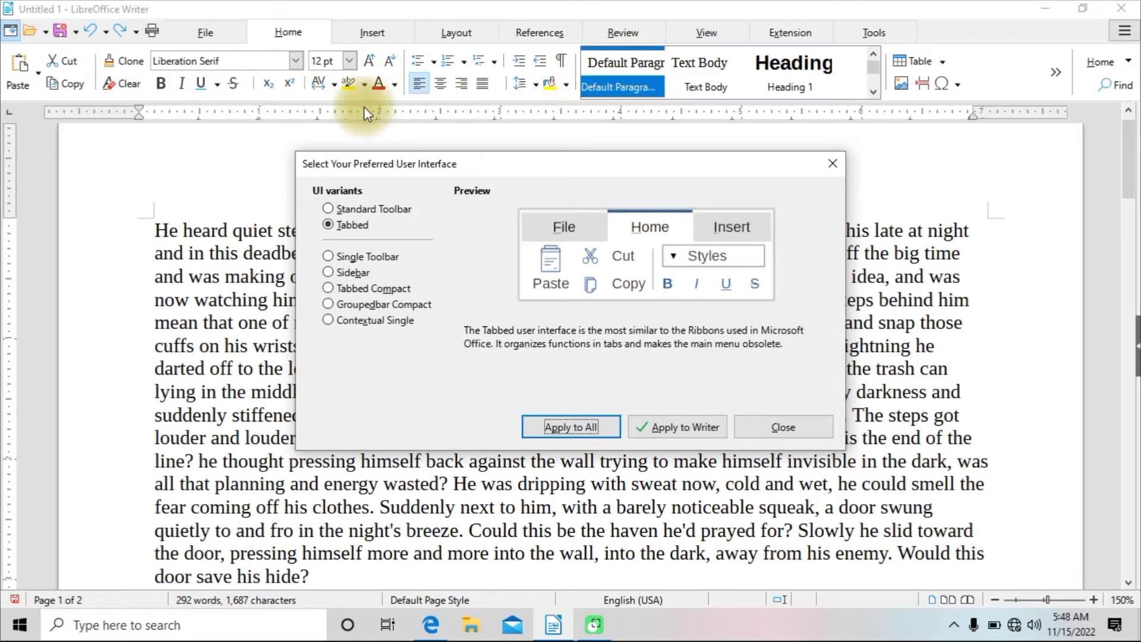
Apply the Single Toolbar interface variant to all applications, followed by the Sidebar variant.
click(330, 259)
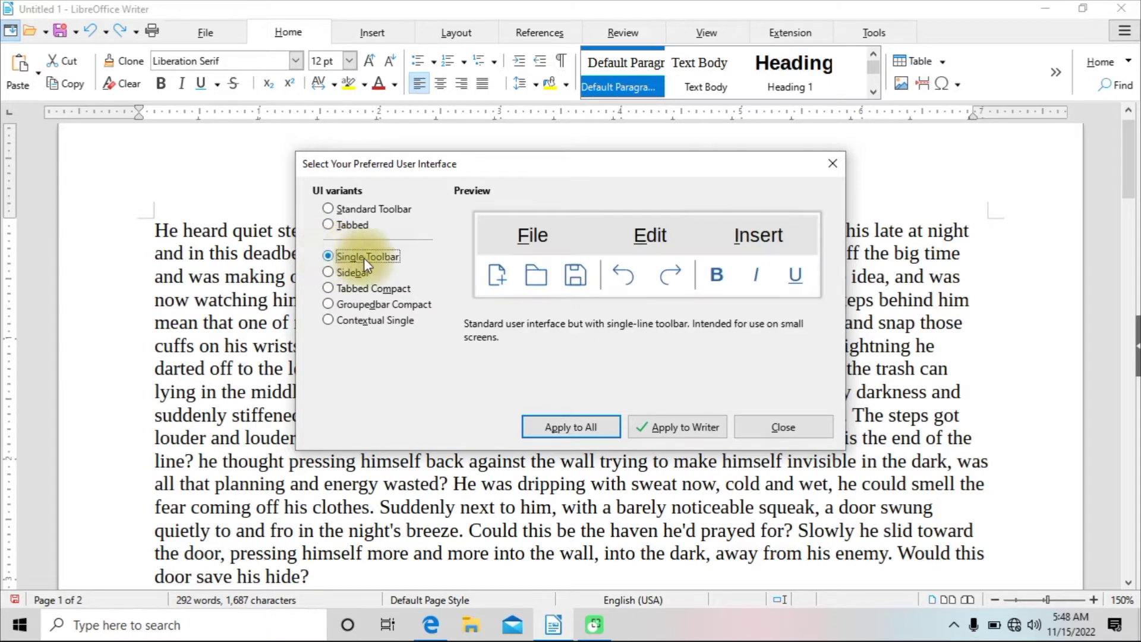
click(550, 421)
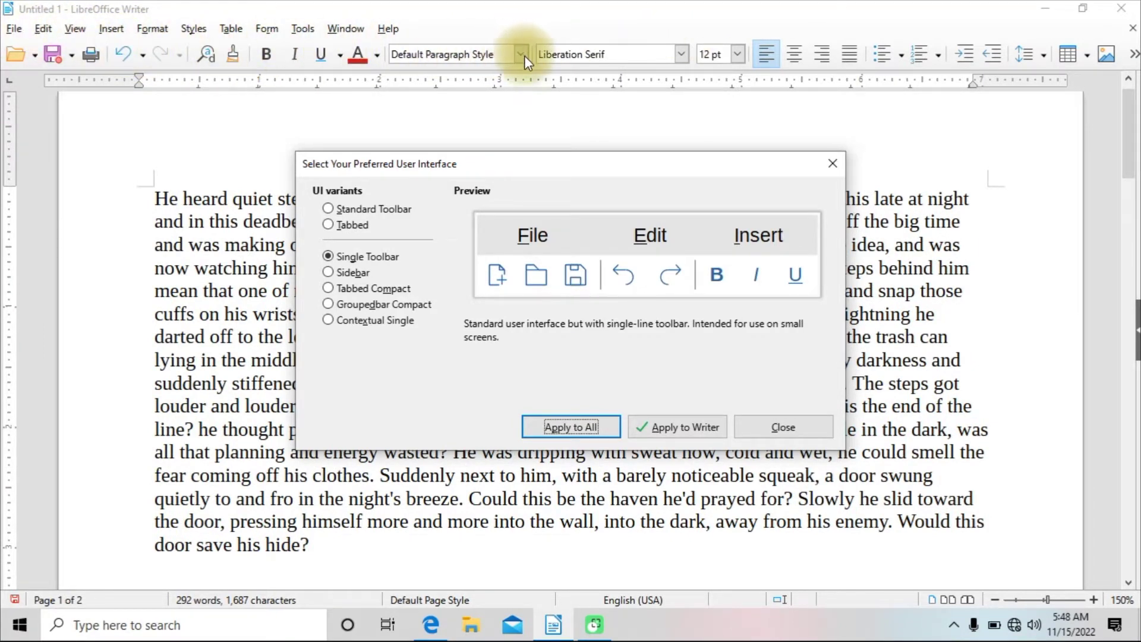
click(331, 272)
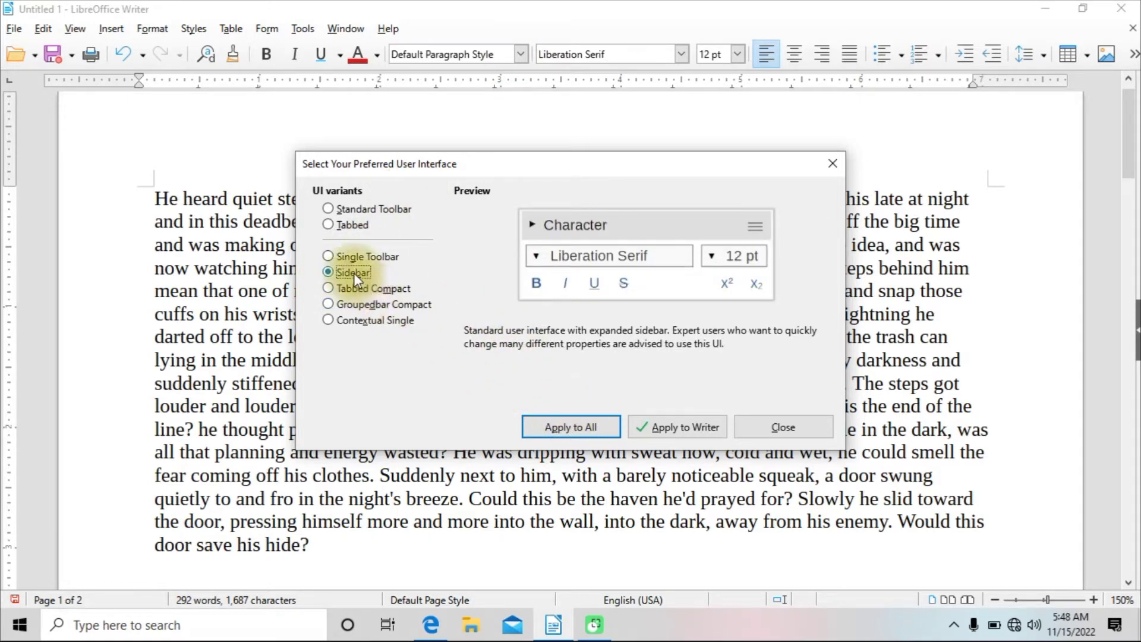
click(541, 420)
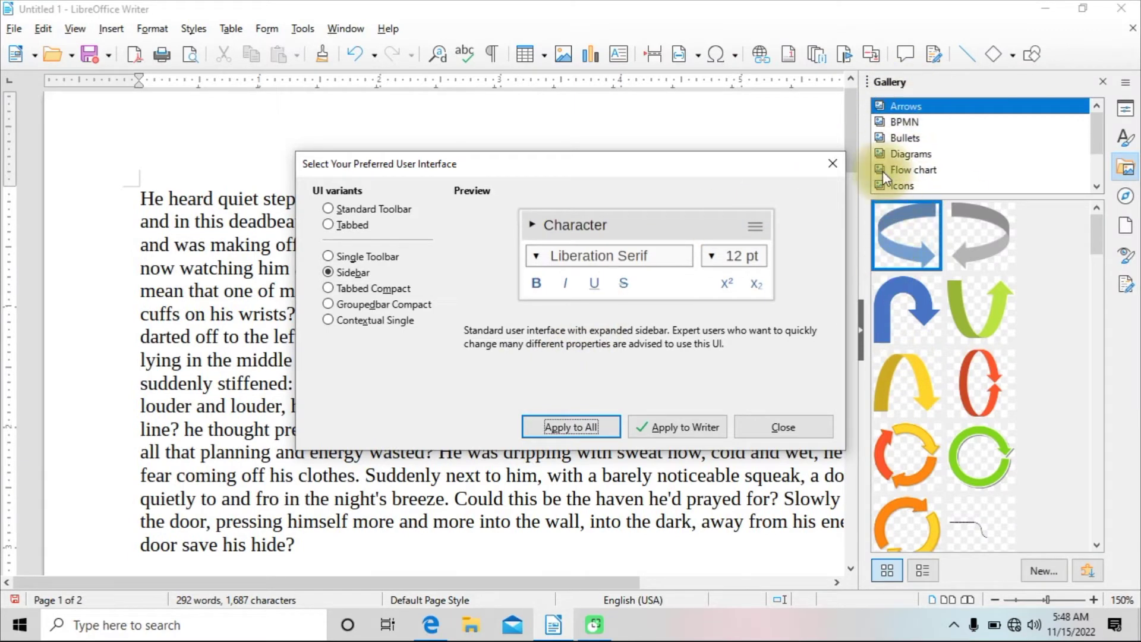
Apply the Tabbed Compact interface variant to all applications, followed by the Groupedbar Compact variant.
click(327, 287)
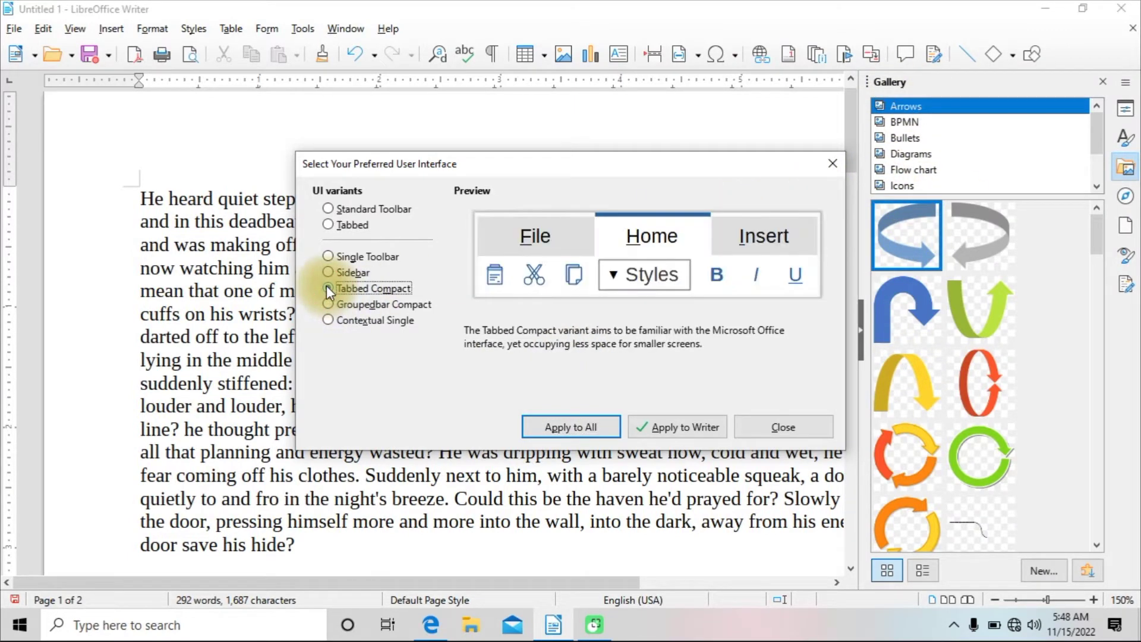
click(554, 425)
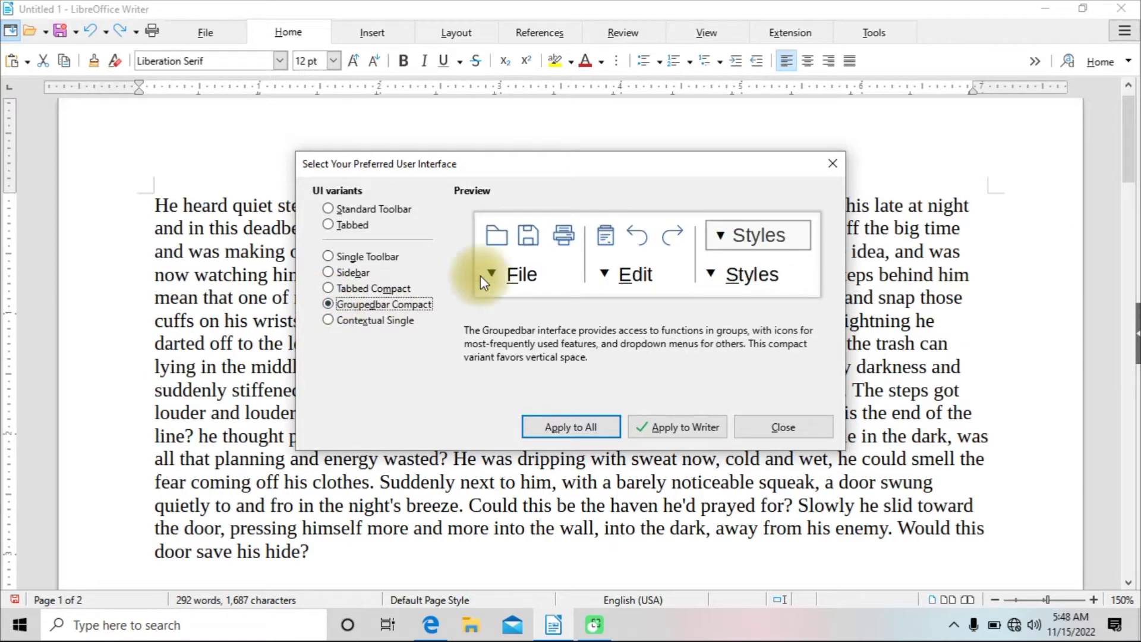
click(555, 421)
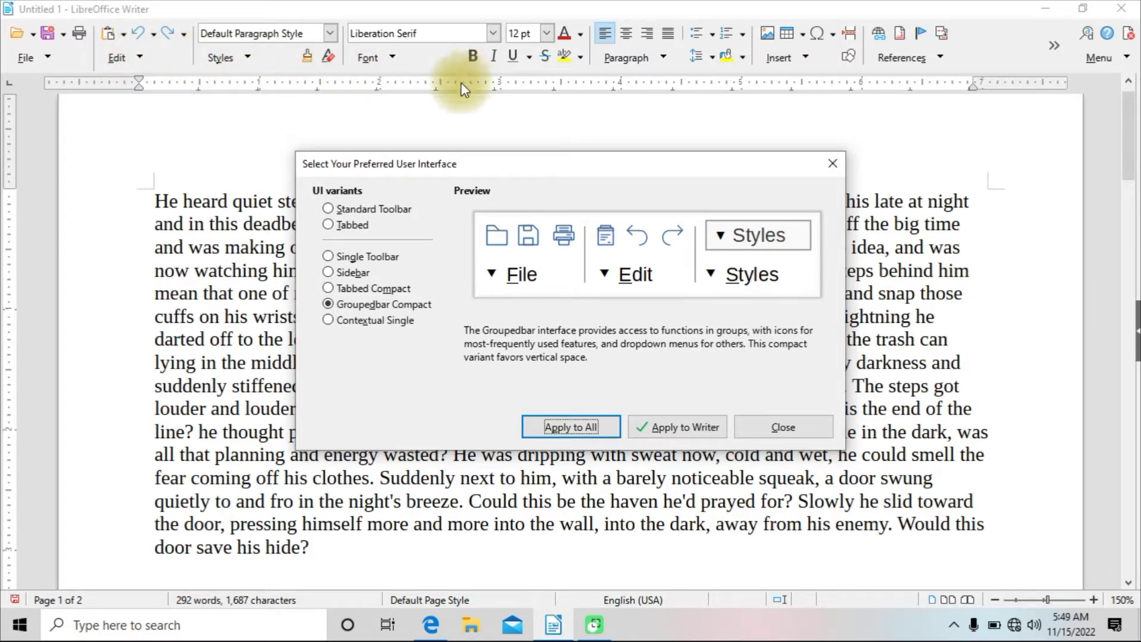
Apply the Contextual Single interface to all applications, and restore the Standard Toolbar variant before closing the interface selection.
click(327, 319)
click(553, 419)
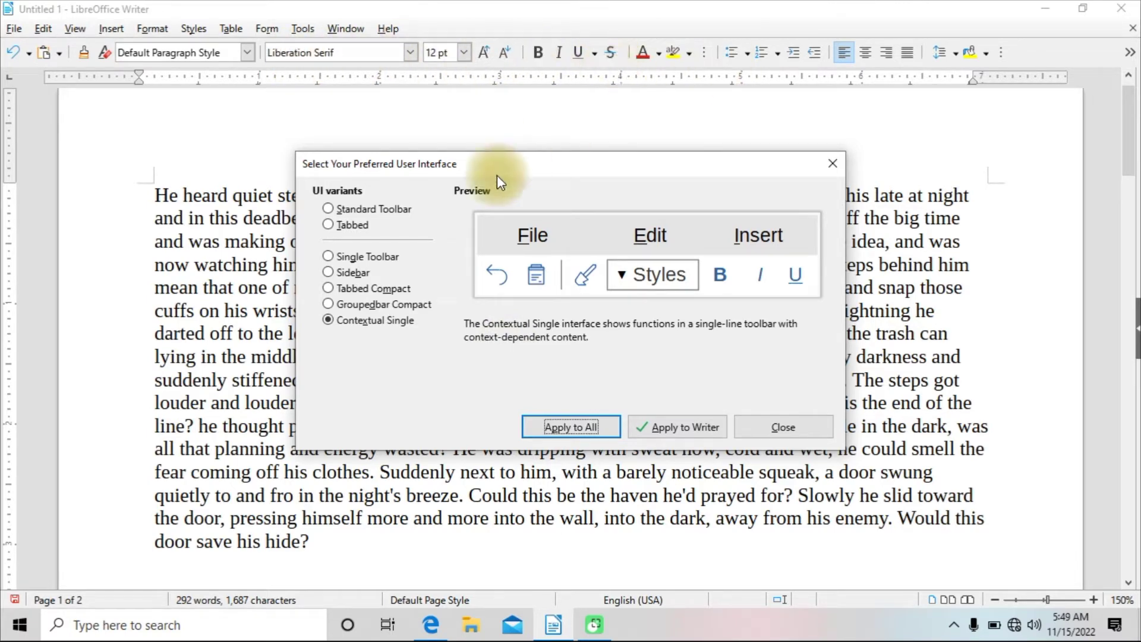
click(326, 209)
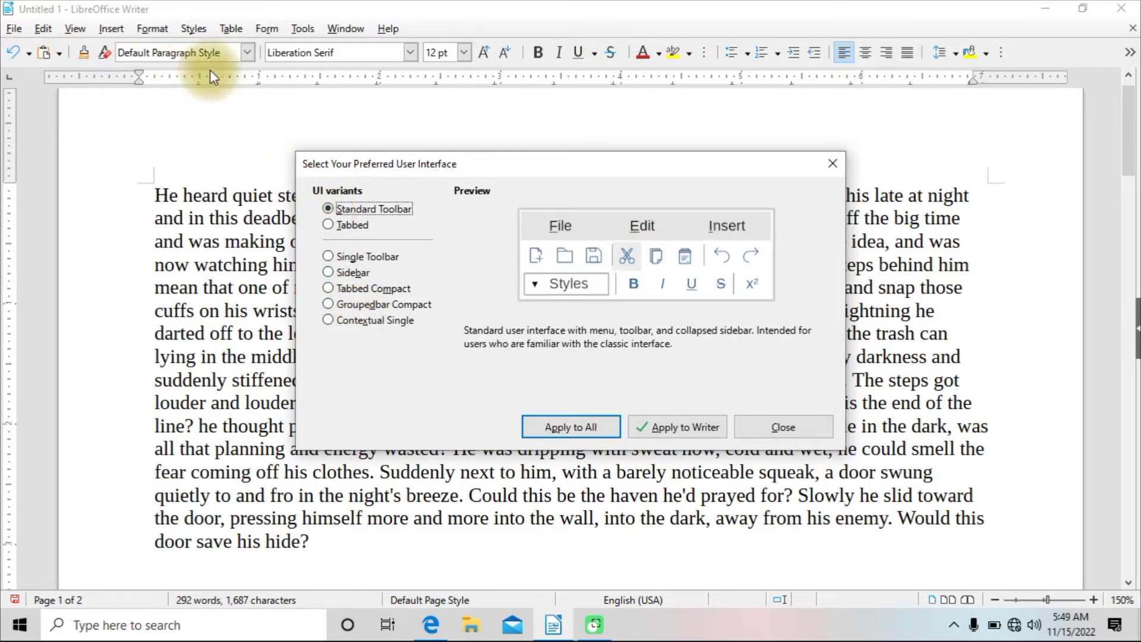
click(586, 427)
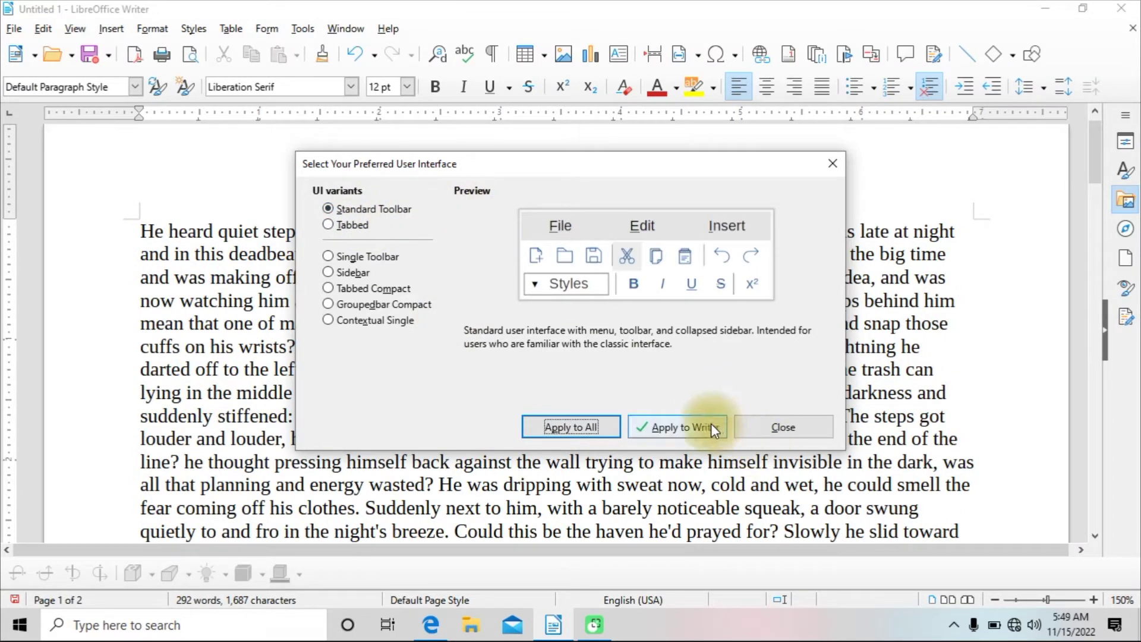
click(779, 429)
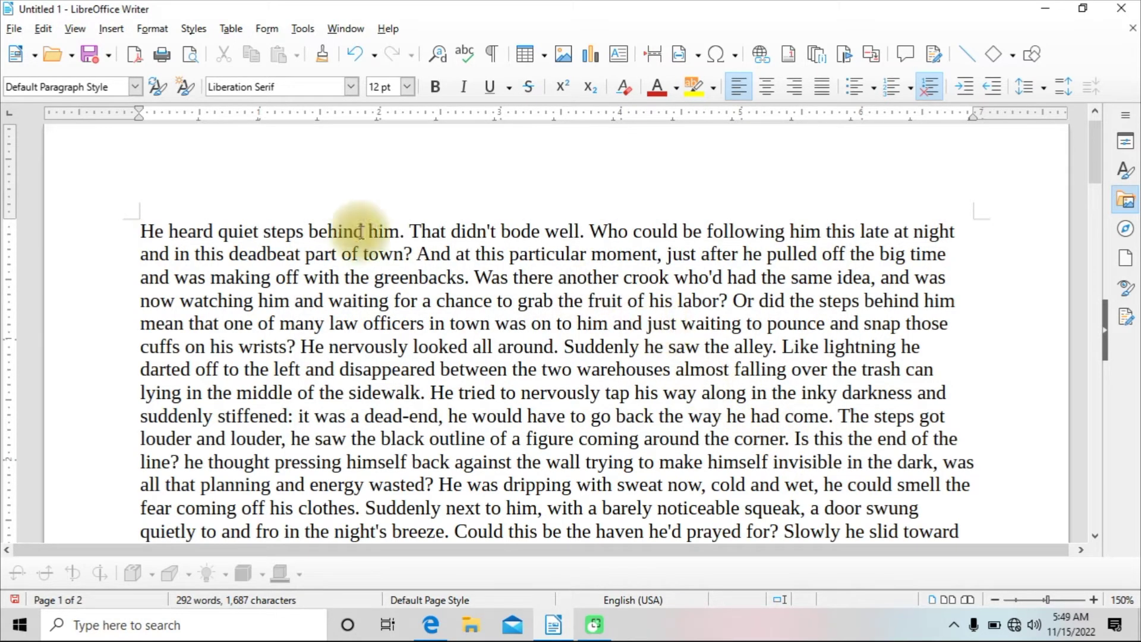
Review the list of available toolbars and hide the 3D-Settings toolbar.
click(83, 28)
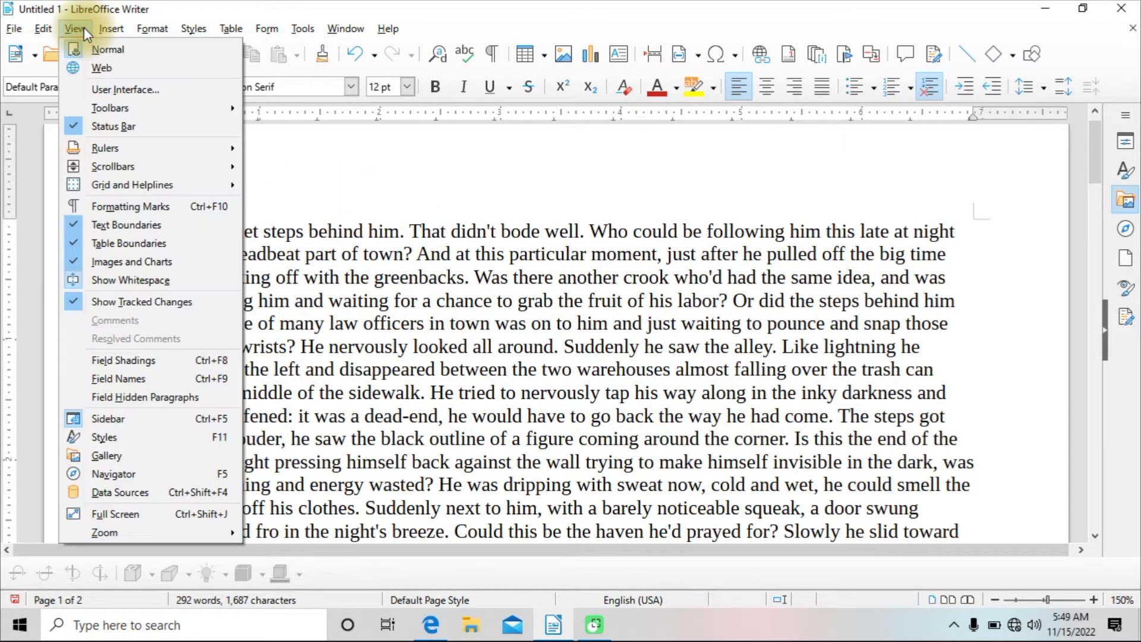
mouse_move(91, 108)
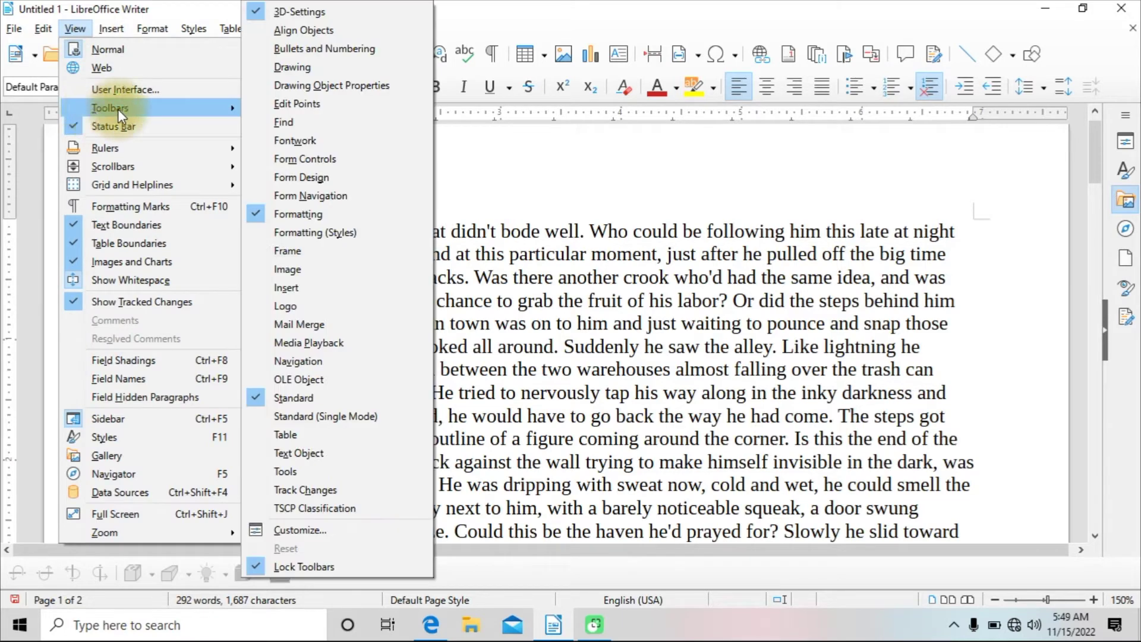
click(542, 208)
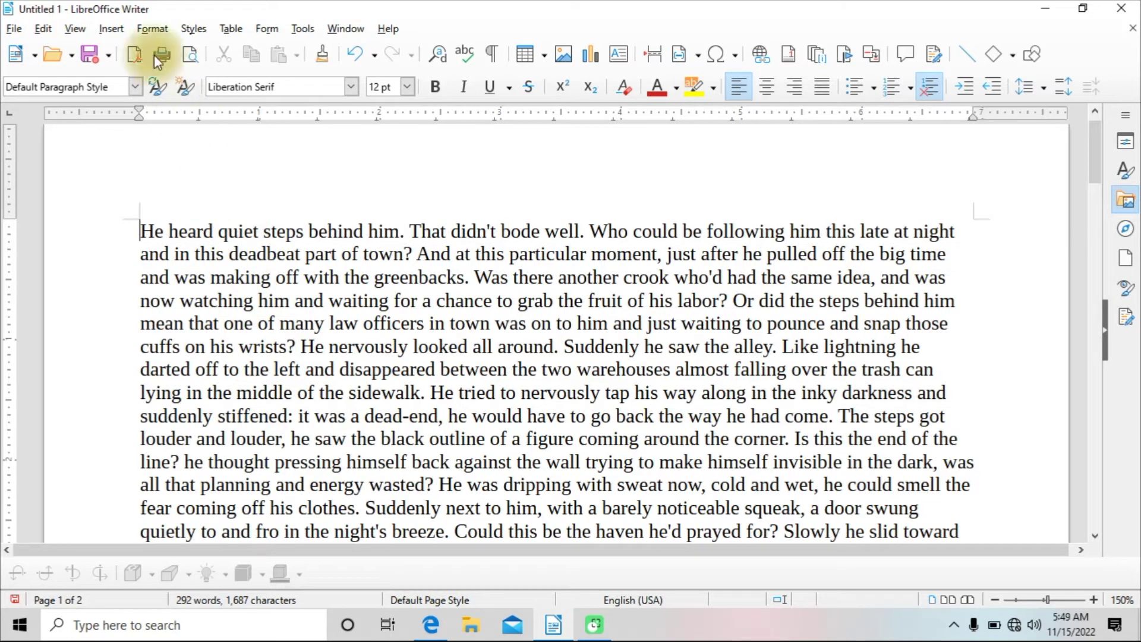
click(80, 31)
mouse_move(113, 105)
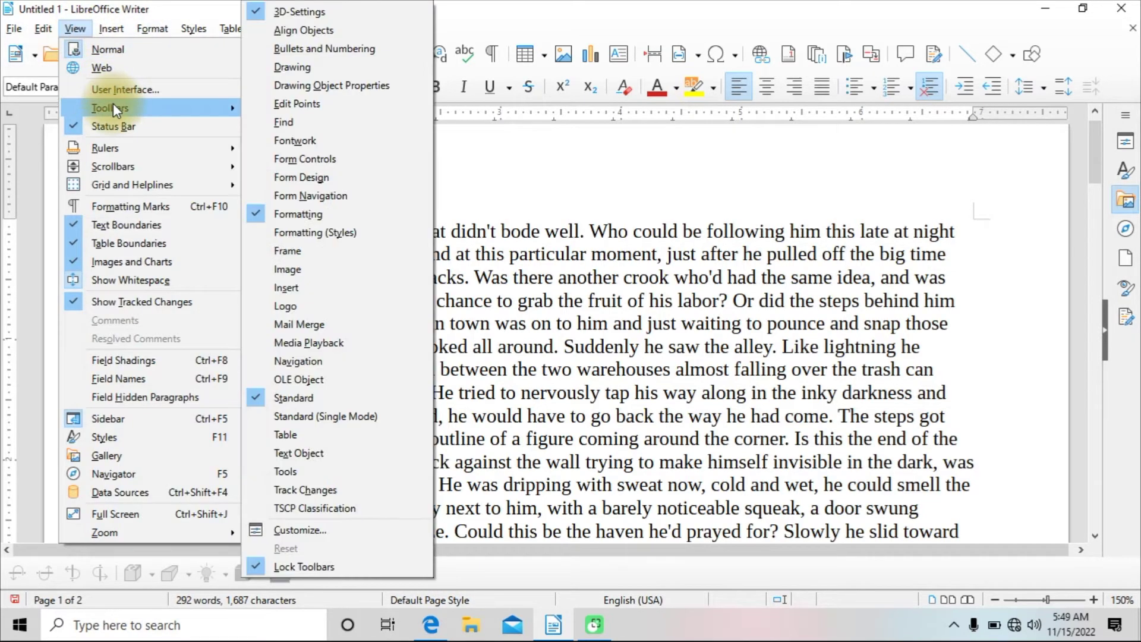
click(267, 12)
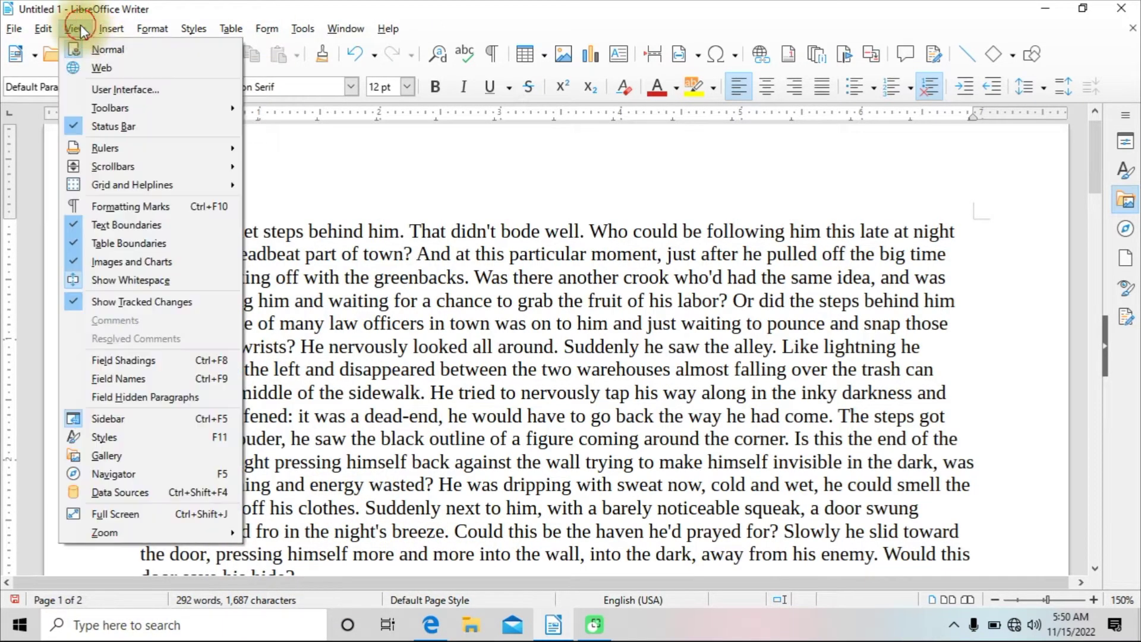
Show the Drawing toolbar, and hide it again.
click(77, 27)
mouse_move(196, 107)
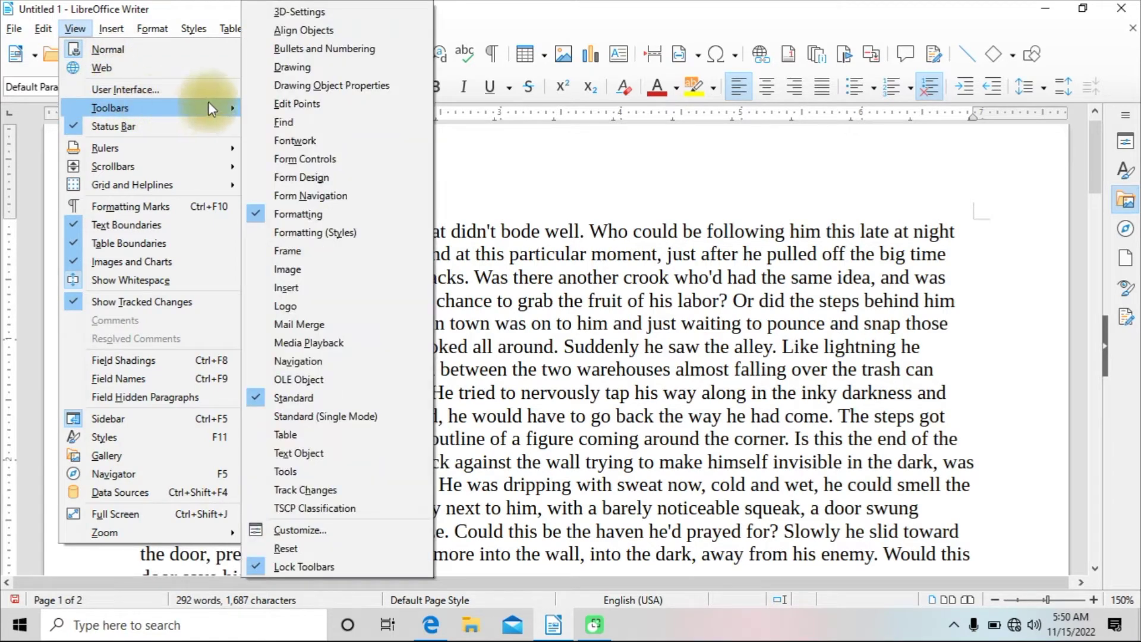
click(274, 68)
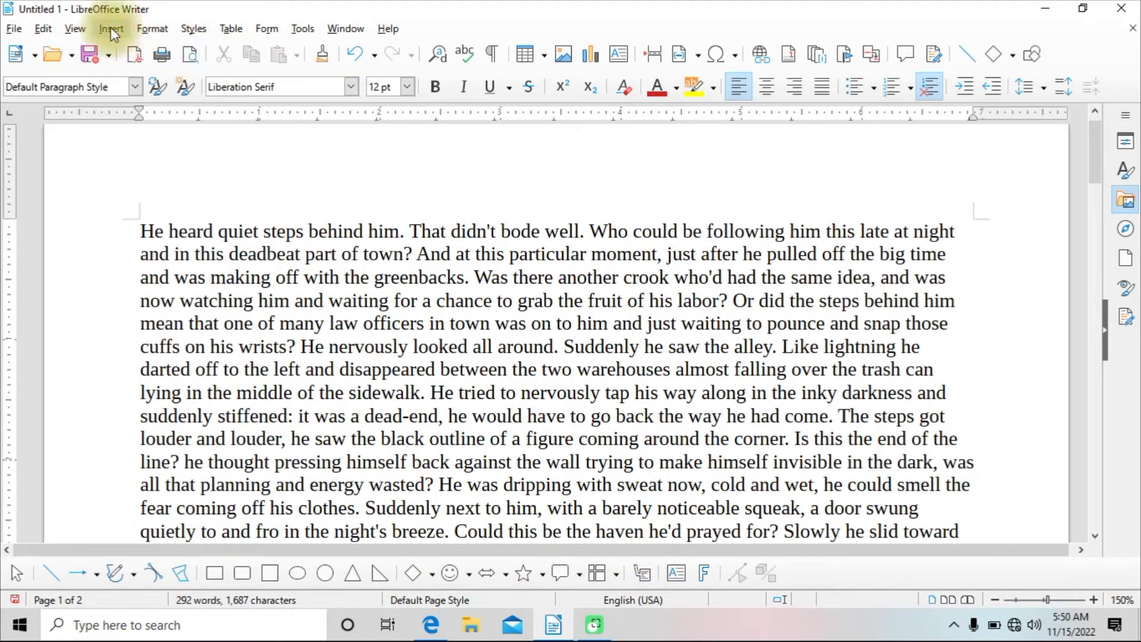
click(76, 28)
mouse_move(115, 102)
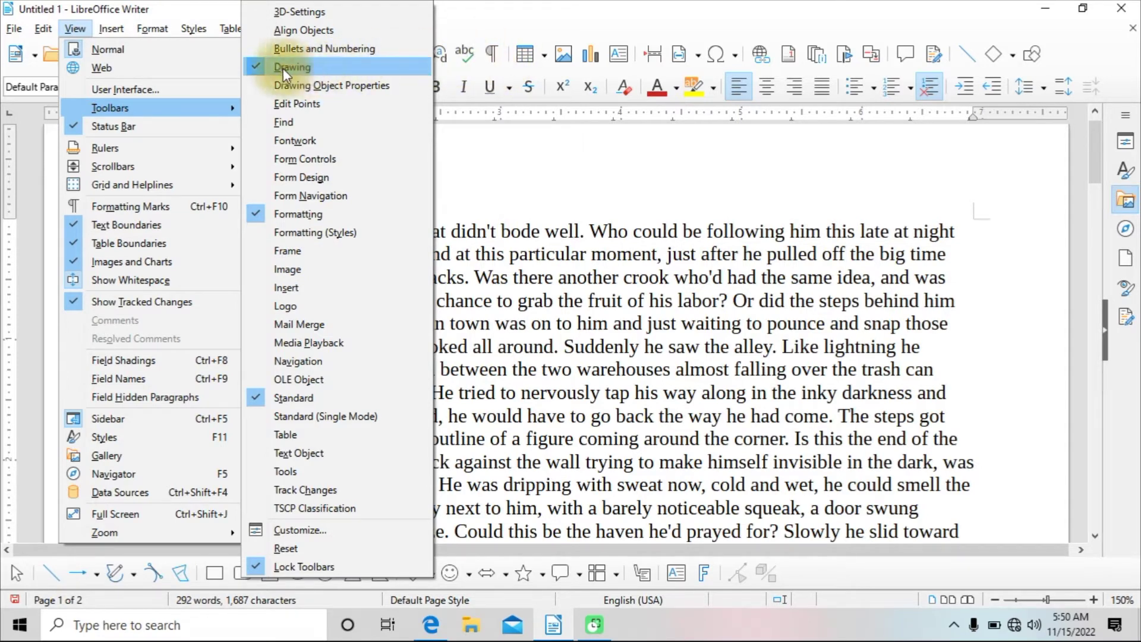
click(259, 67)
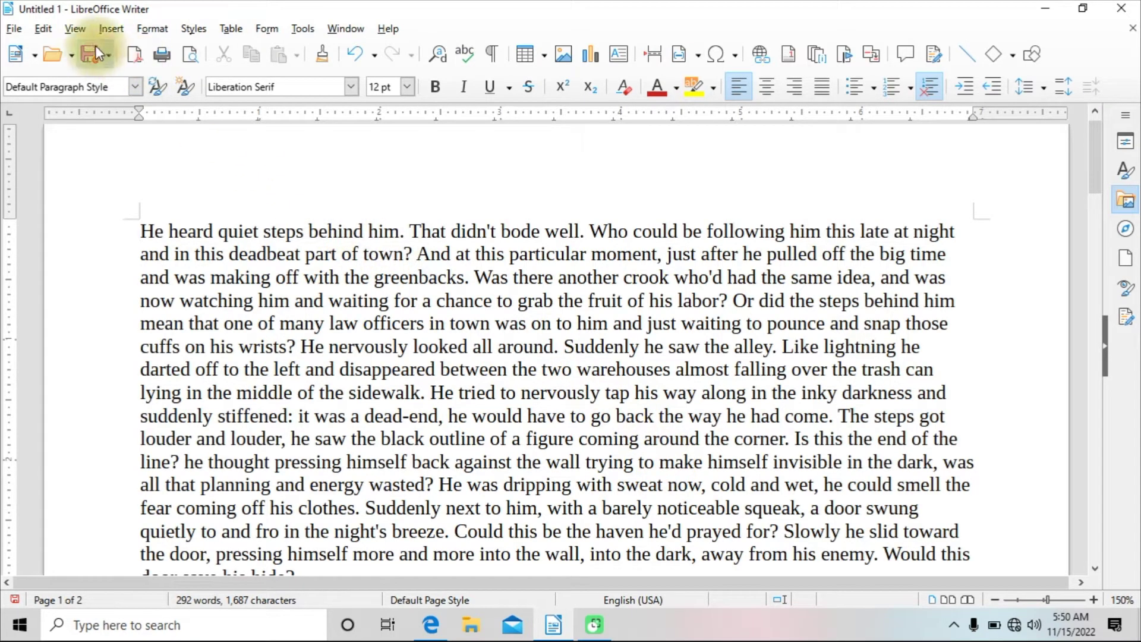
Hide the status bar, and turn it back on.
click(76, 29)
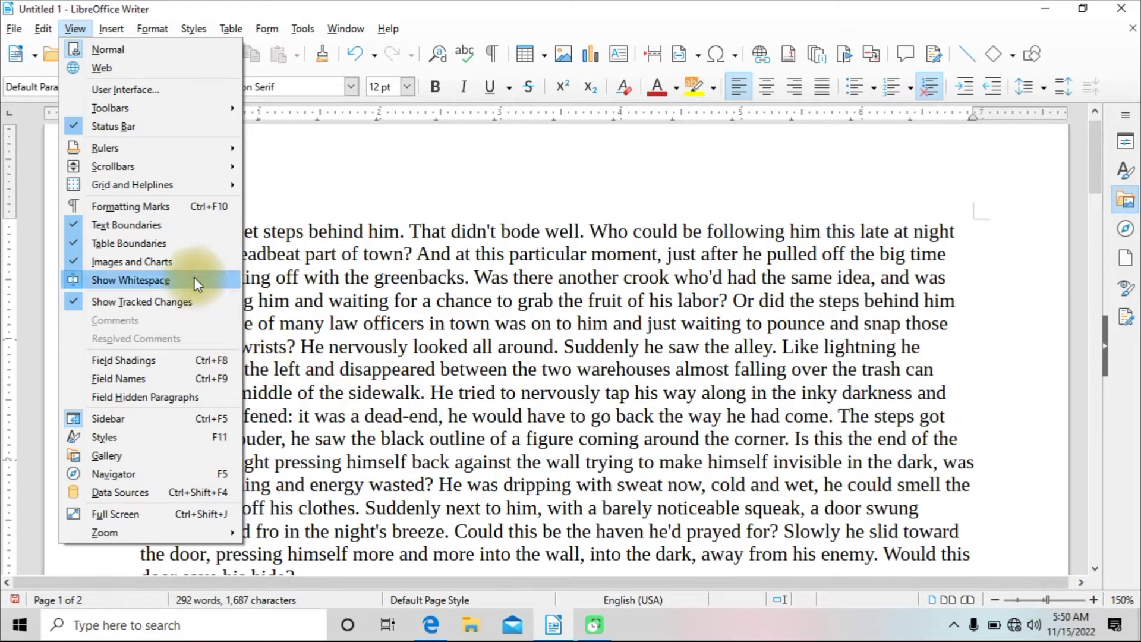
click(106, 126)
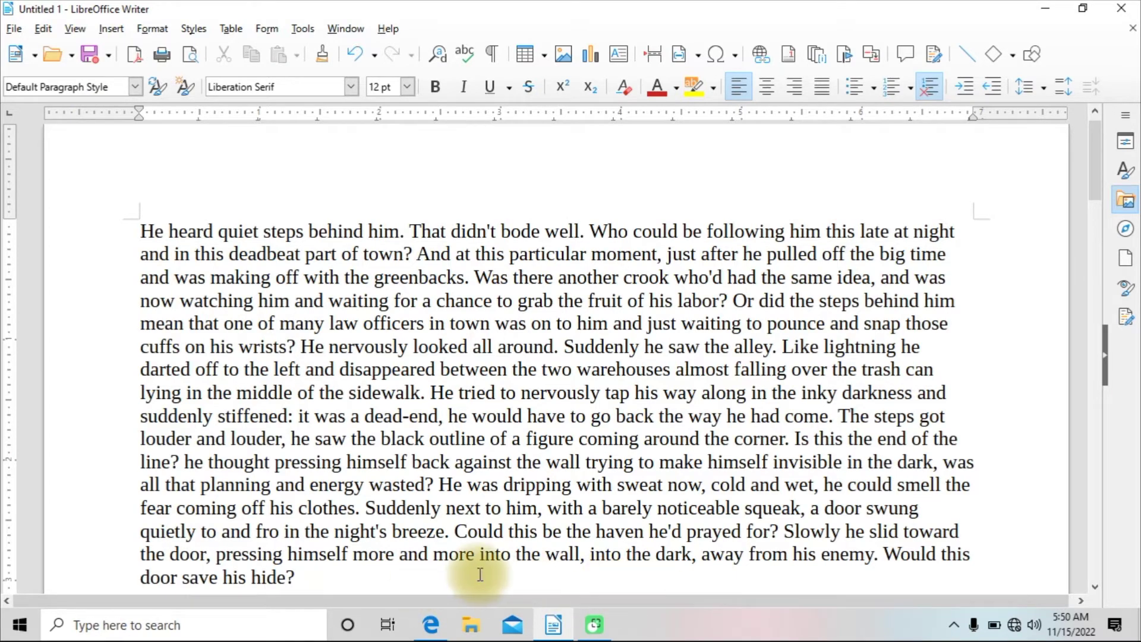
click(73, 27)
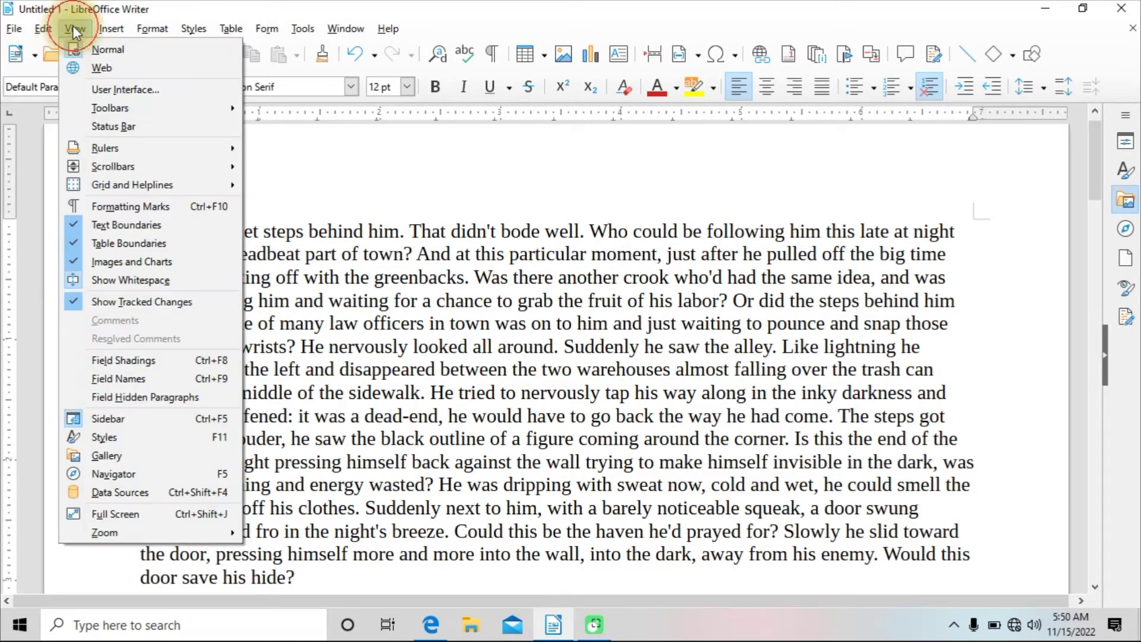
click(95, 126)
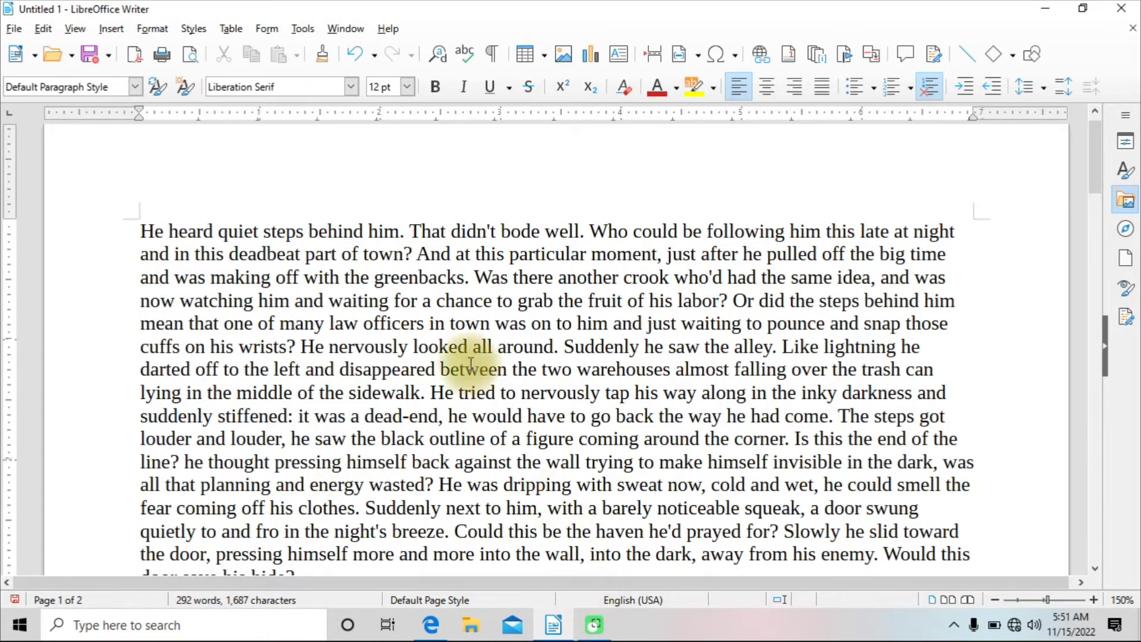
Hide all the document rulers, and turn them back on.
click(73, 31)
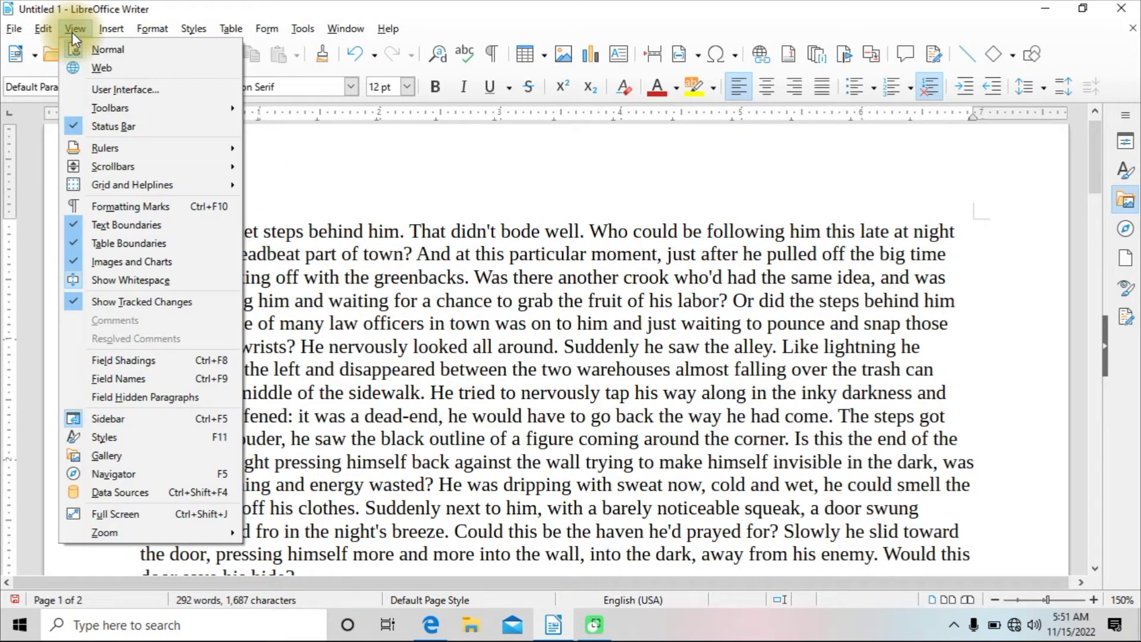
mouse_move(77, 149)
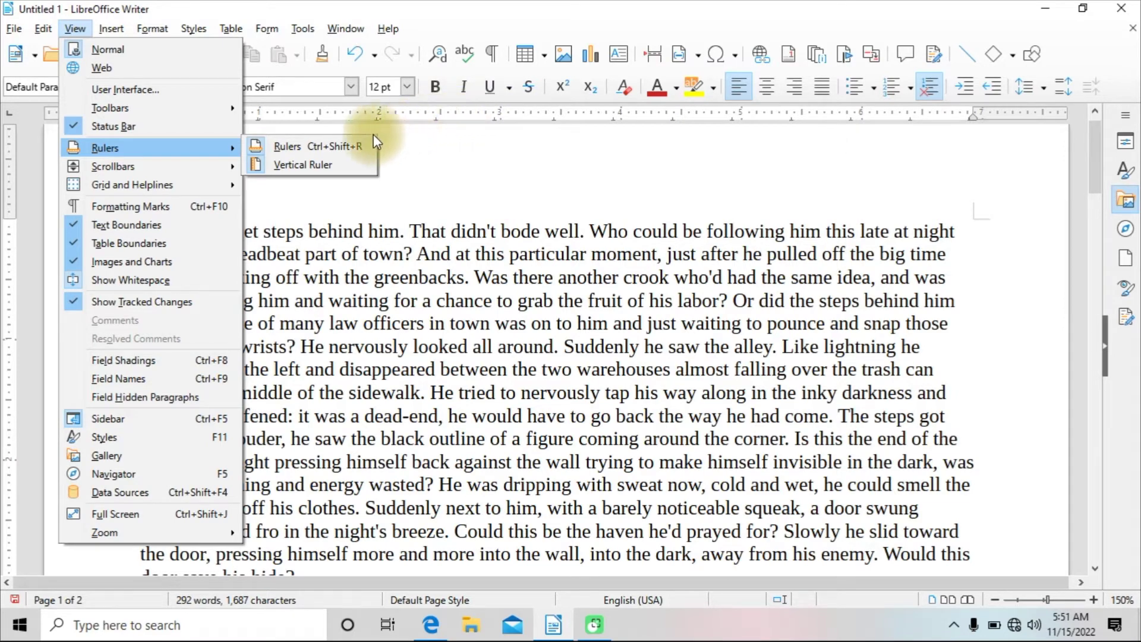
click(336, 145)
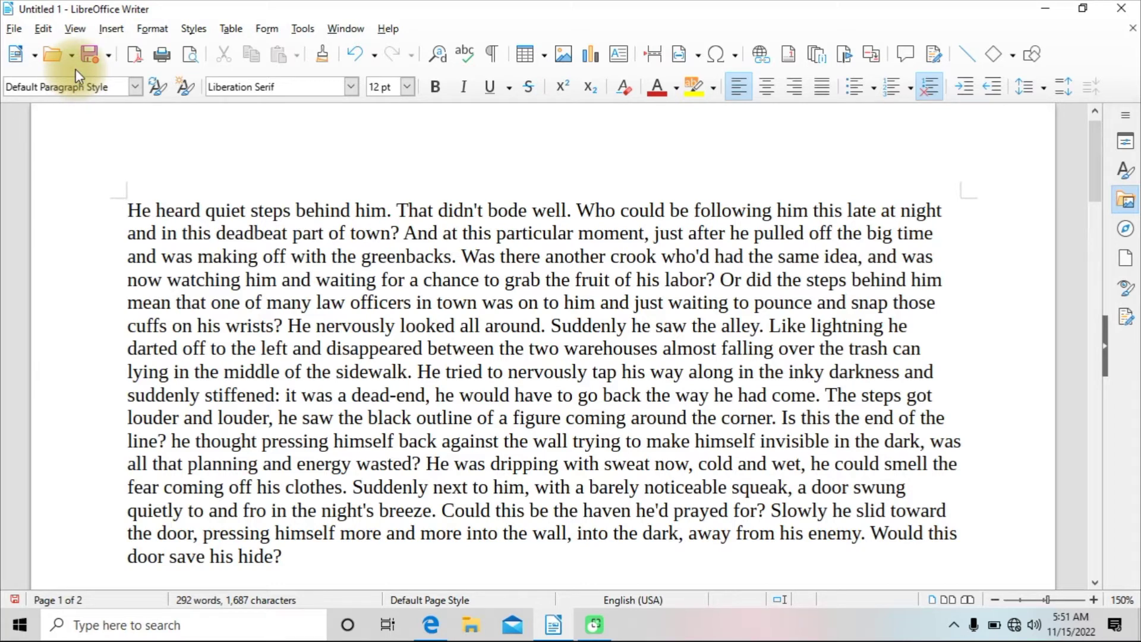
click(79, 29)
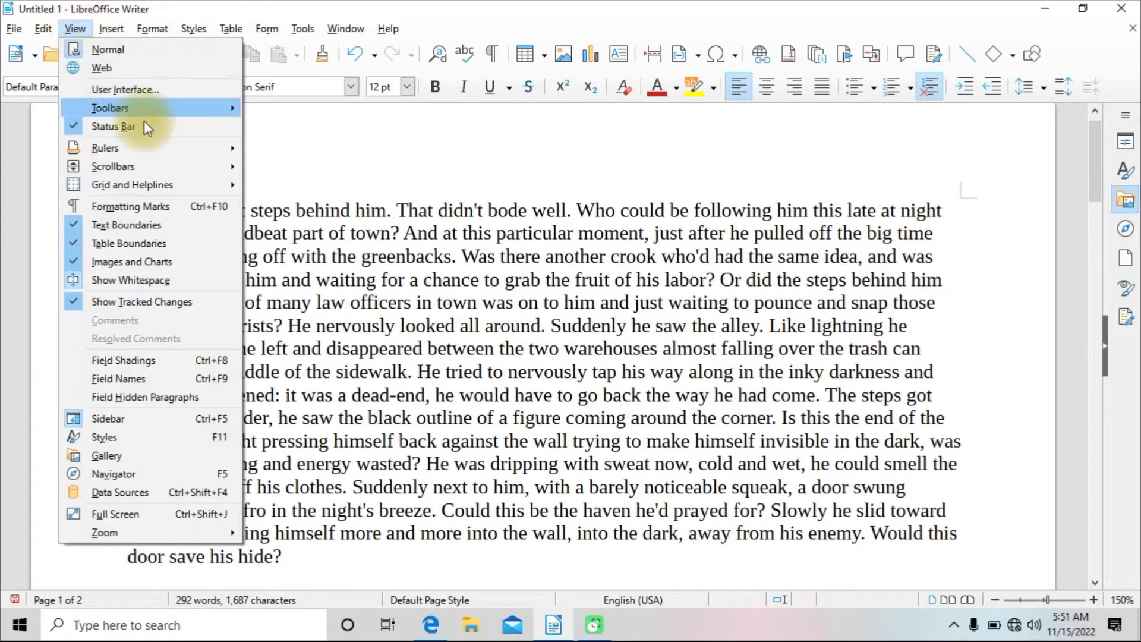
mouse_move(196, 148)
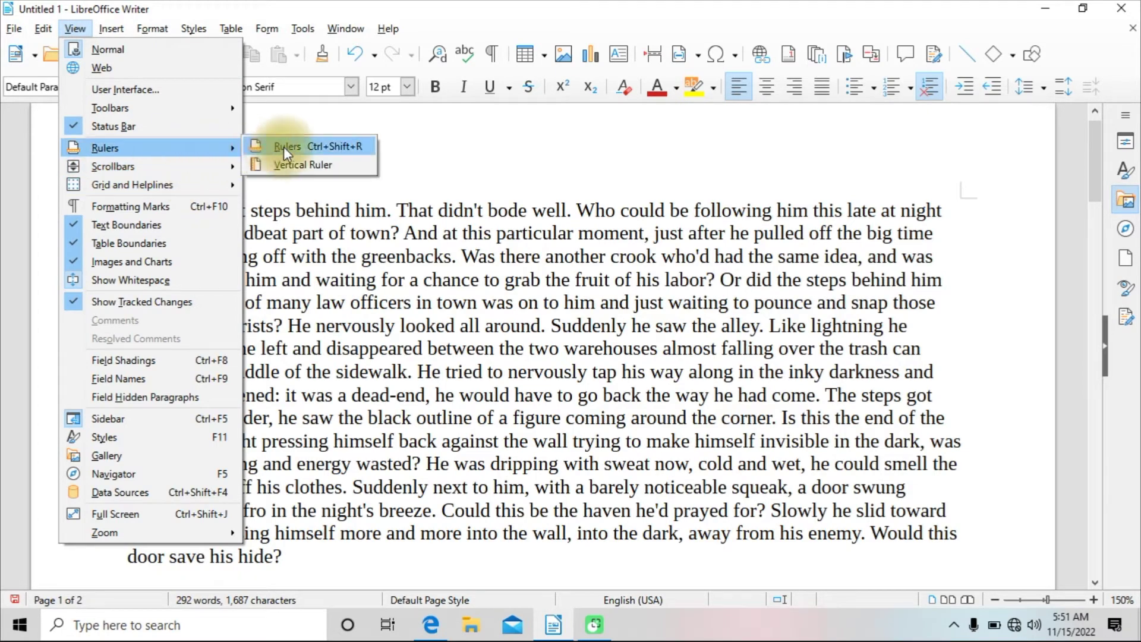
click(325, 146)
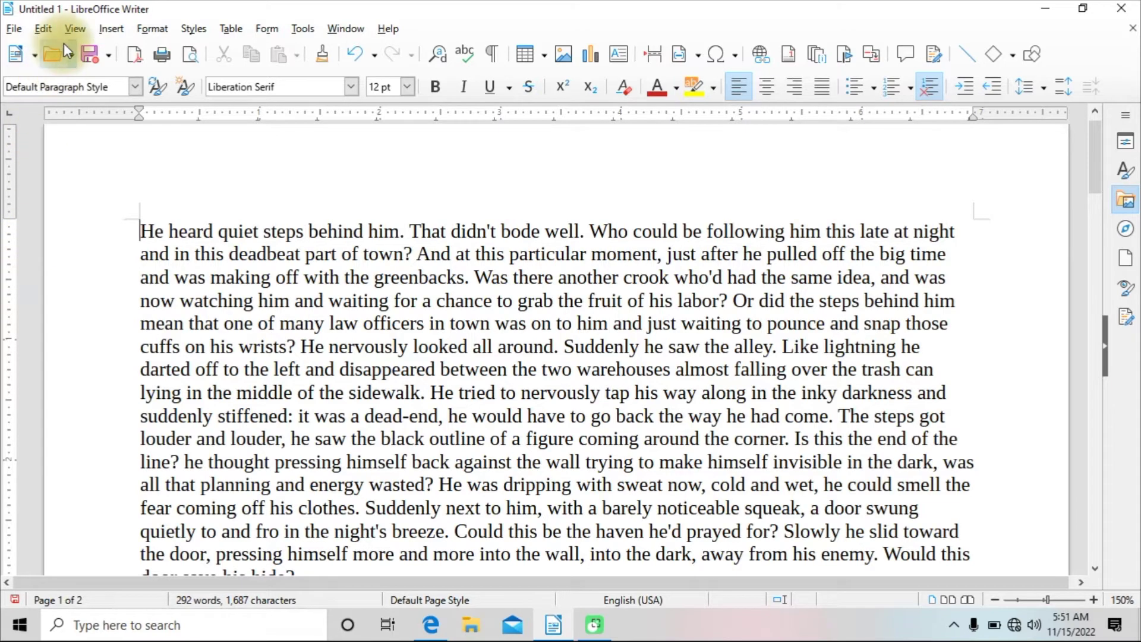
Hide only the vertical ruler, and turn it back on.
click(76, 28)
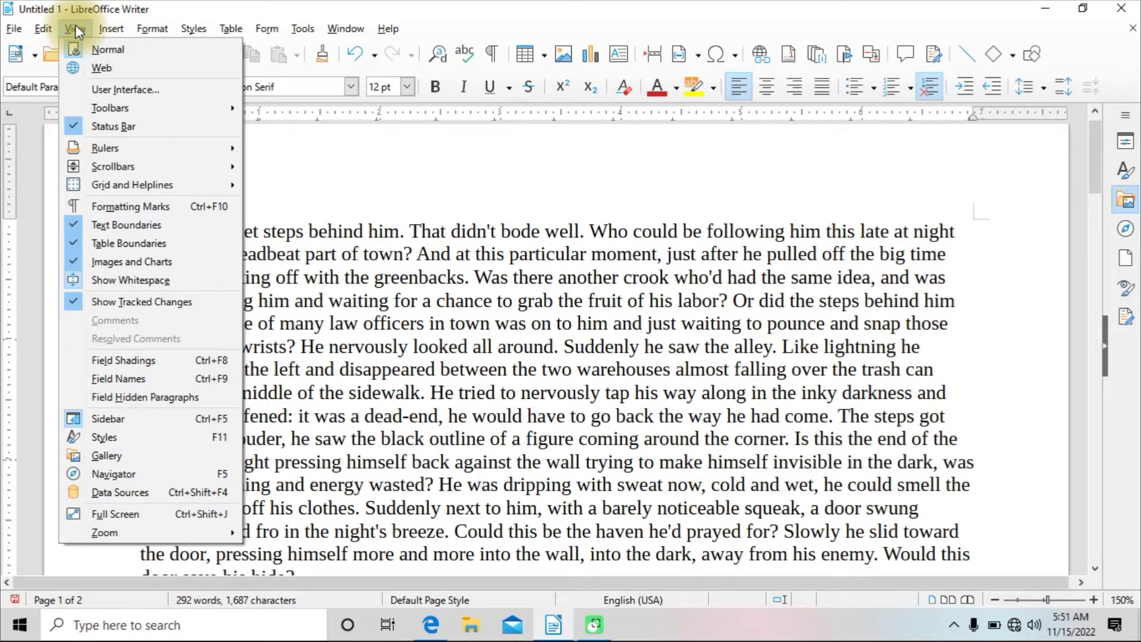
mouse_move(181, 147)
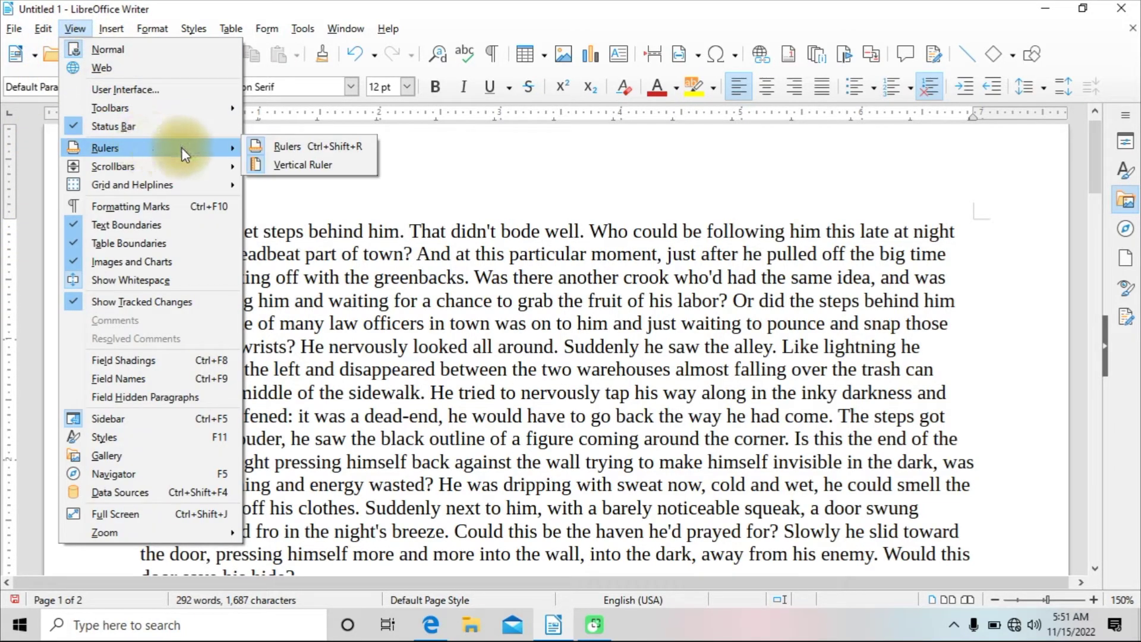
click(262, 163)
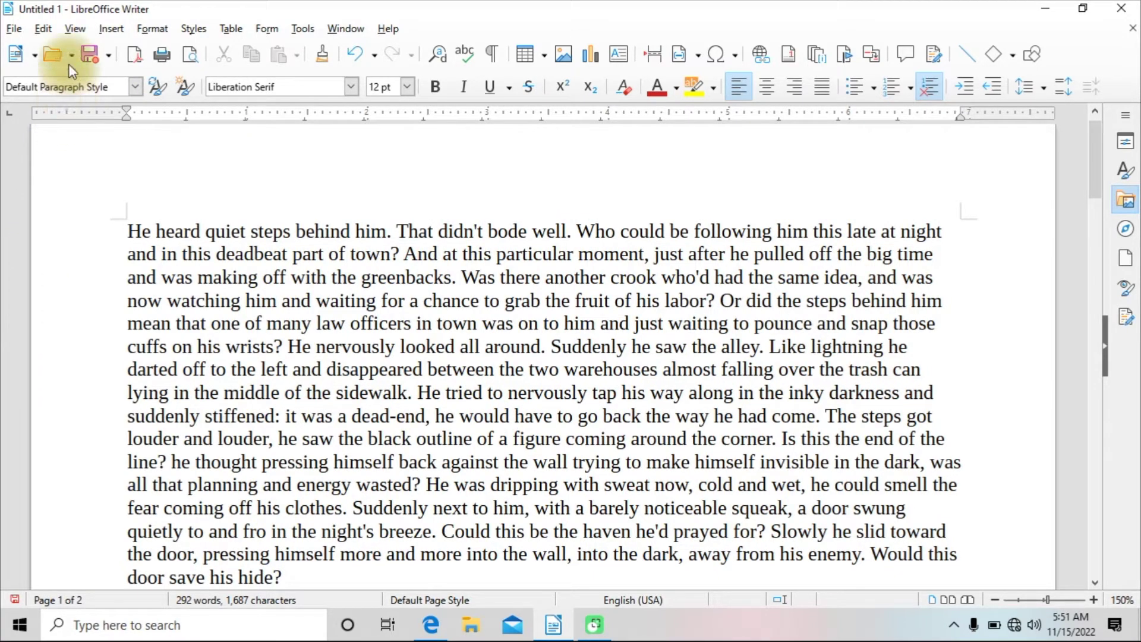
click(76, 30)
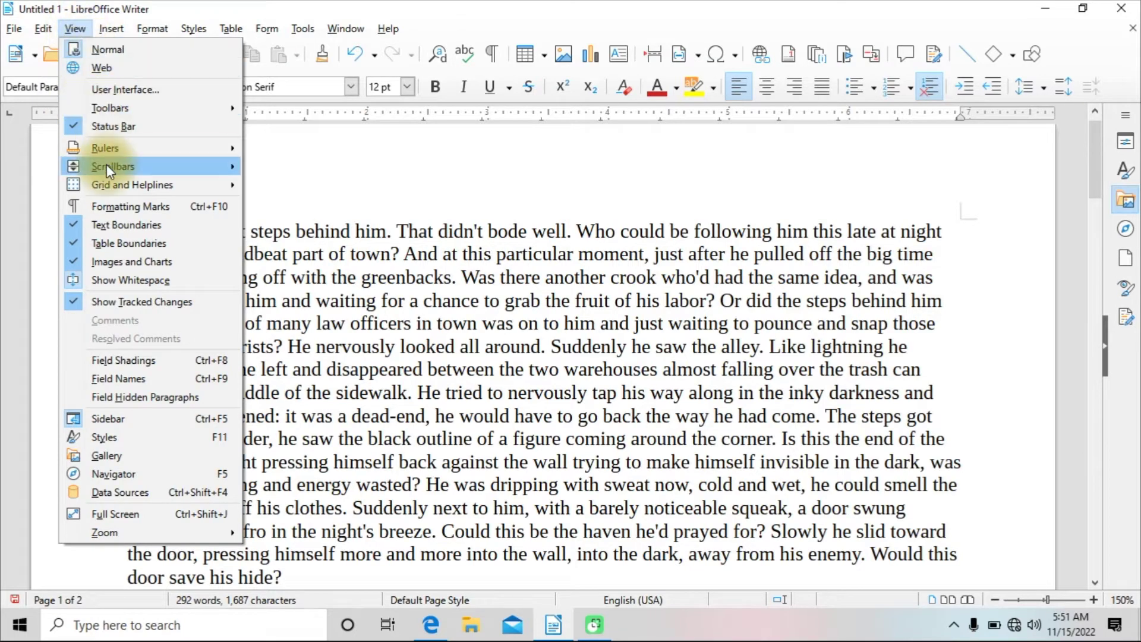
mouse_move(131, 148)
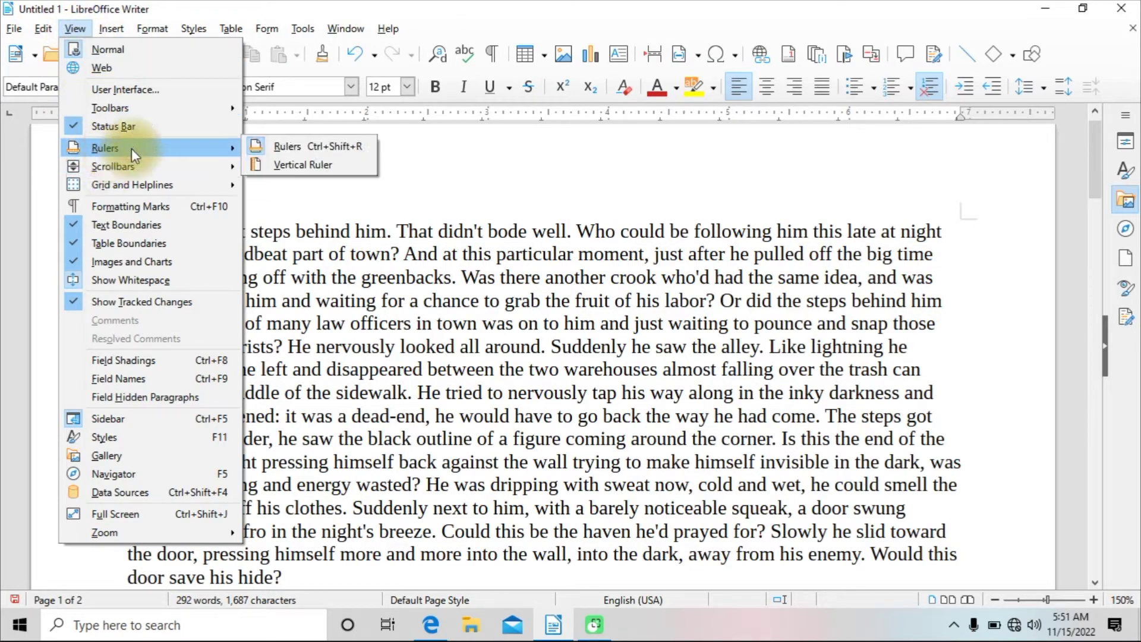
click(266, 163)
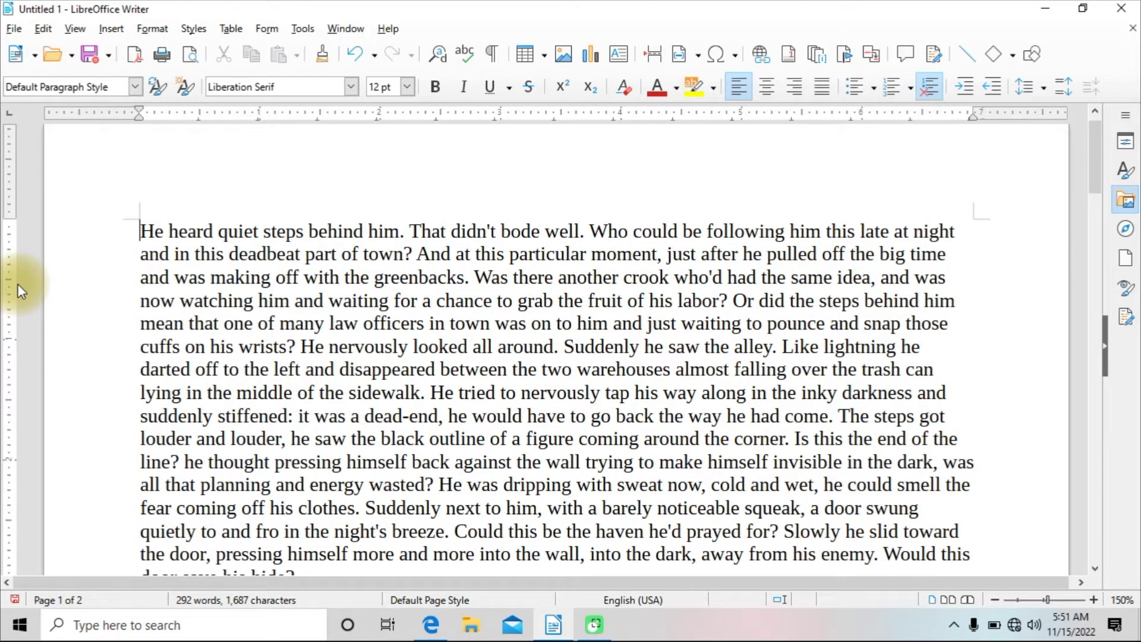
Check the scrollbar display options, and try the vertical scroll bar on the page.
click(64, 29)
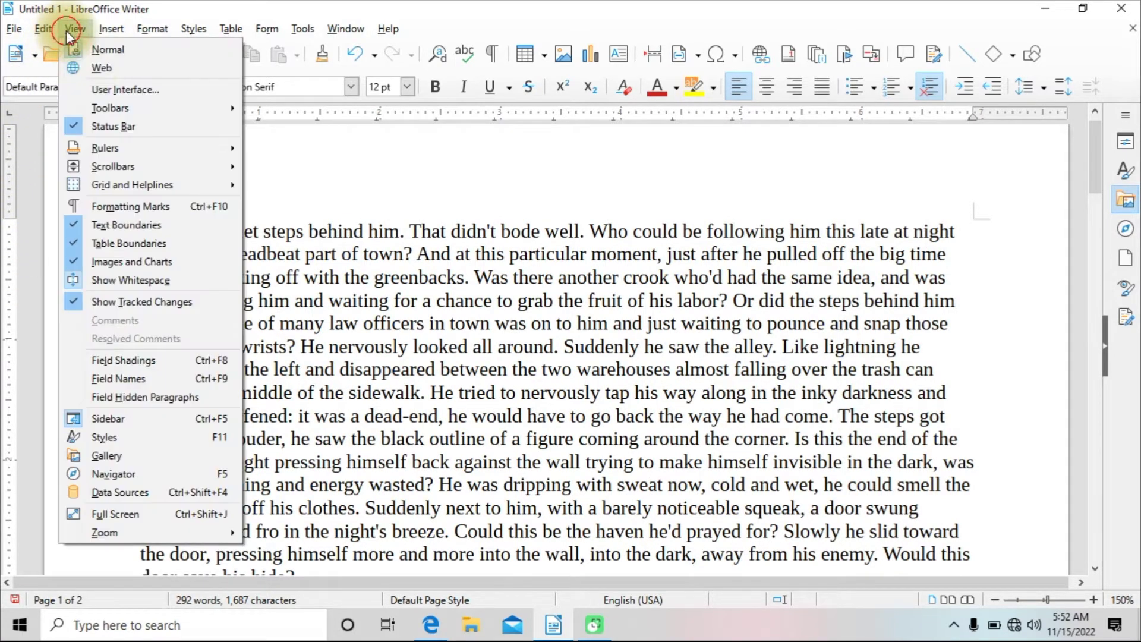
mouse_move(116, 169)
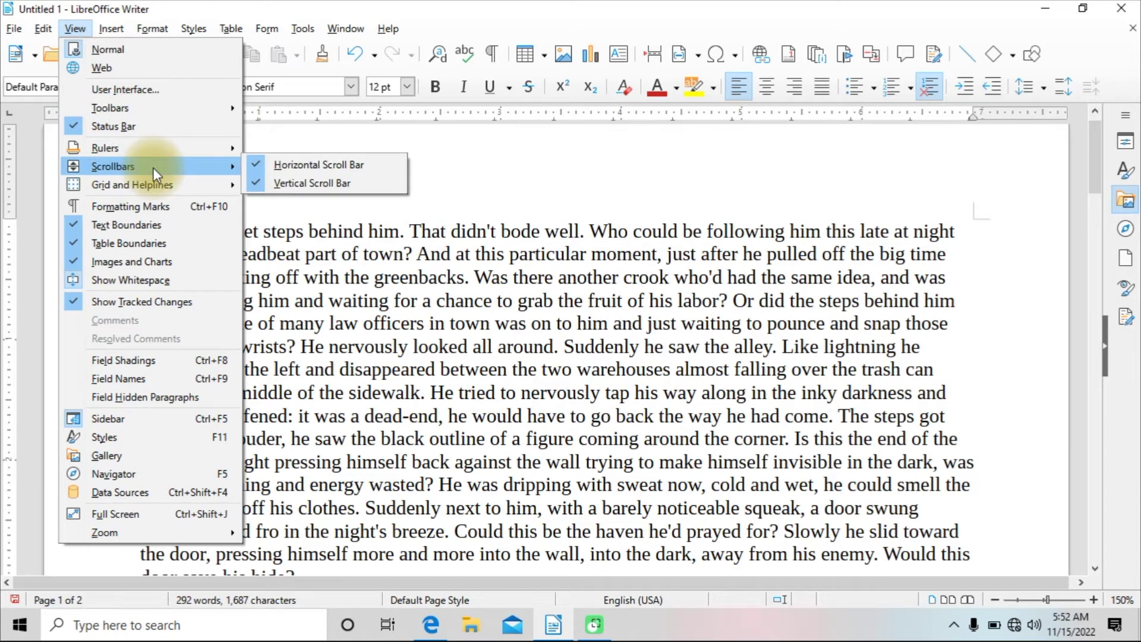
key(Escape)
key(Escape)
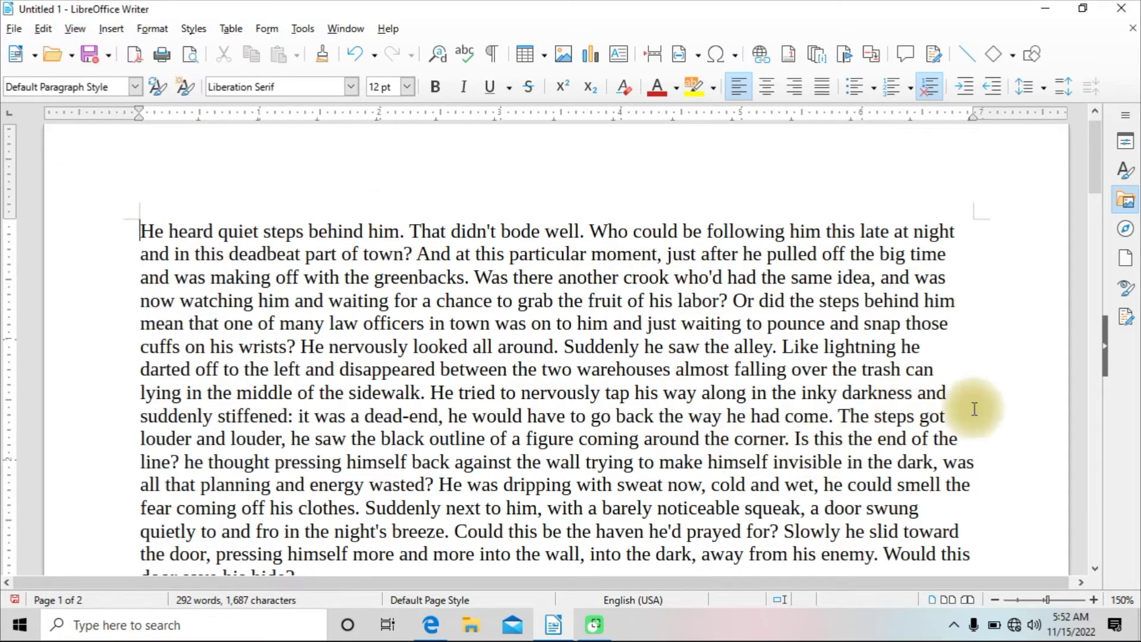
mouse_move(1097, 158)
mouse_down()
mouse_move(1090, 441)
mouse_move(1082, 150)
mouse_up()
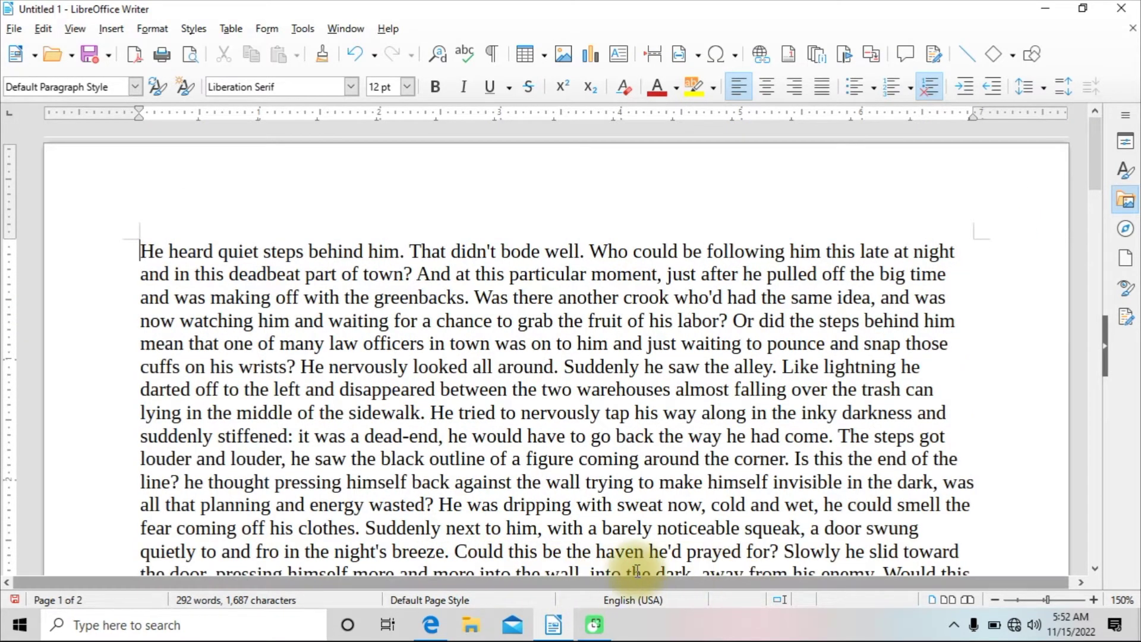
Zoom the document to 190% and scroll through the page horizontally and vertically with the scroll bars.
click(1092, 599)
click(1092, 599)
drag(721, 582, 750, 554)
scroll(760, 561, left, 3)
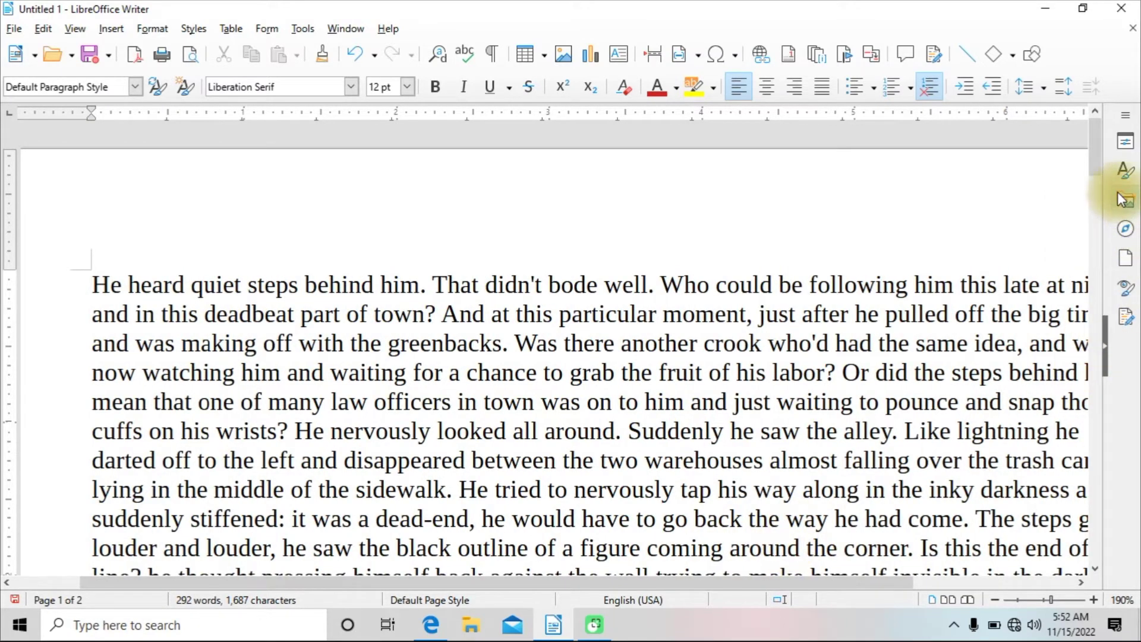
mouse_move(1100, 135)
mouse_down()
mouse_move(1099, 187)
mouse_move(1097, 148)
mouse_up()
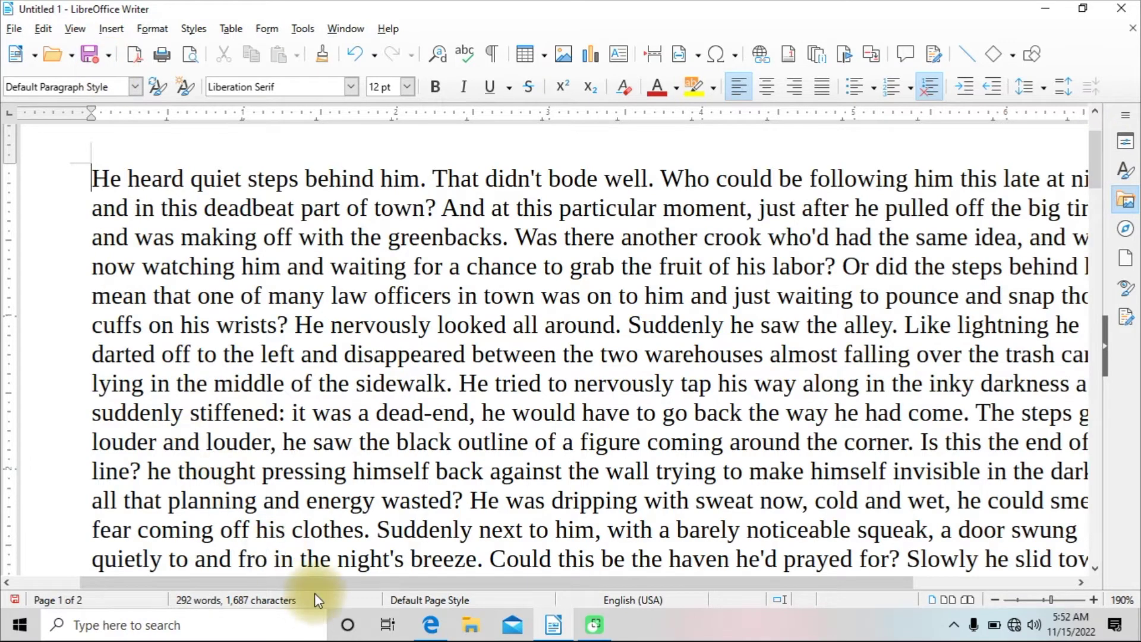
drag(1096, 171, 1096, 238)
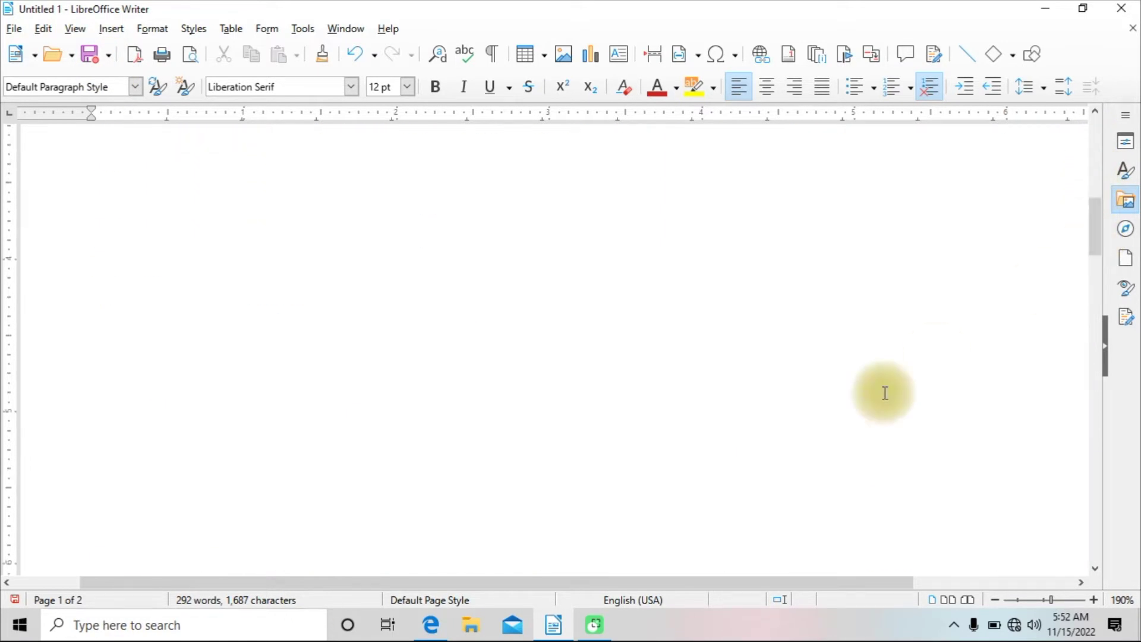
drag(497, 585, 562, 586)
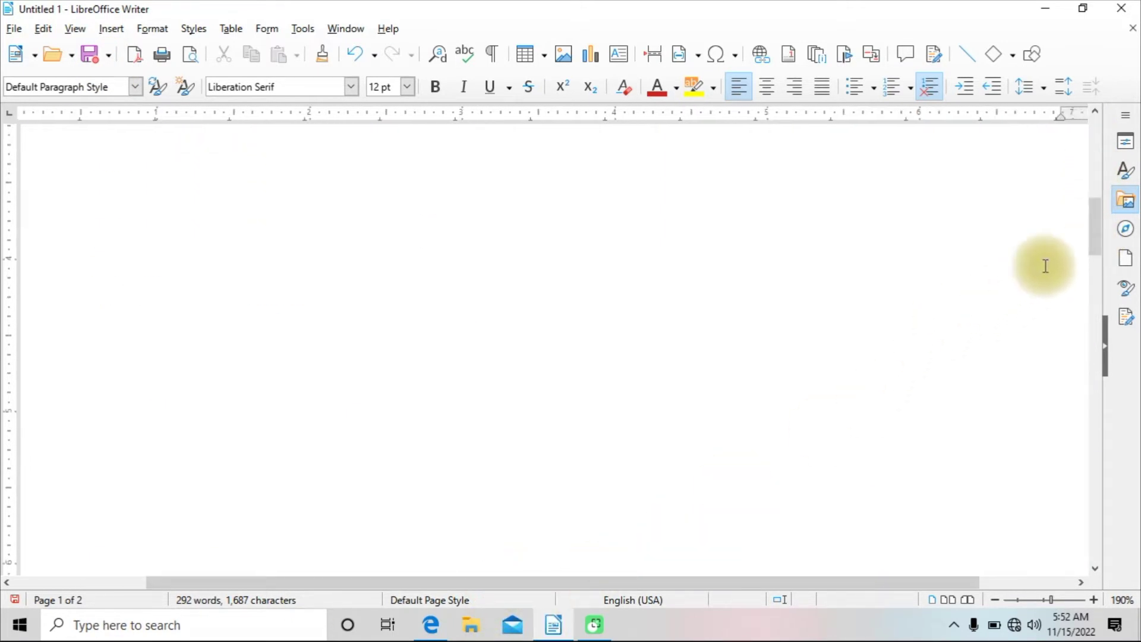
drag(1095, 234, 1095, 155)
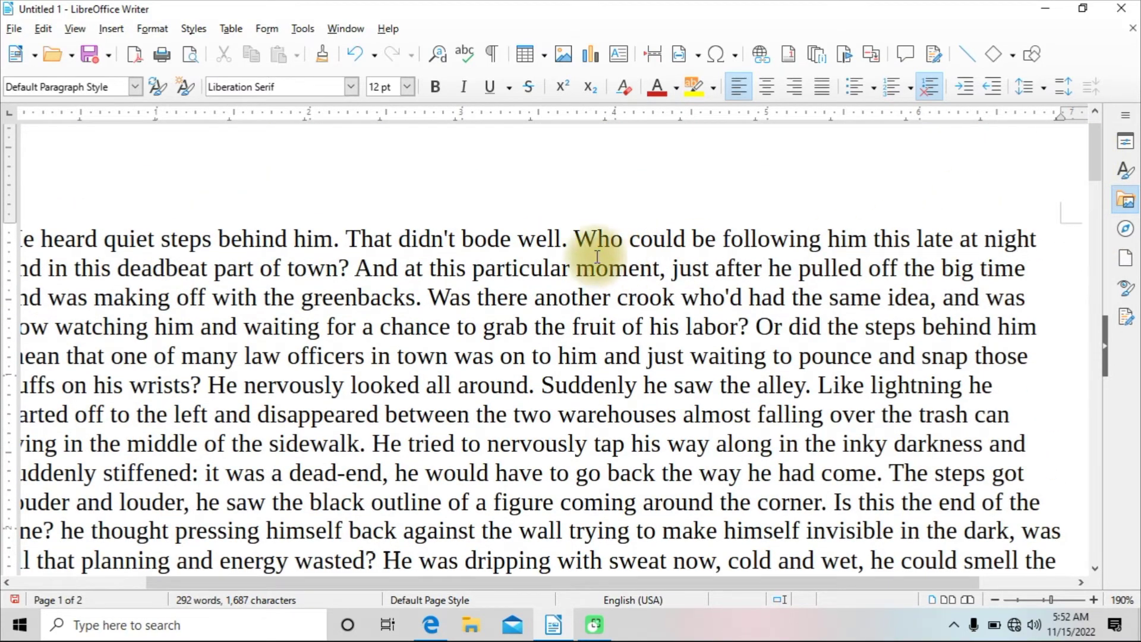
Hide the horizontal scroll bar and the vertical scroll bar of the document.
click(76, 29)
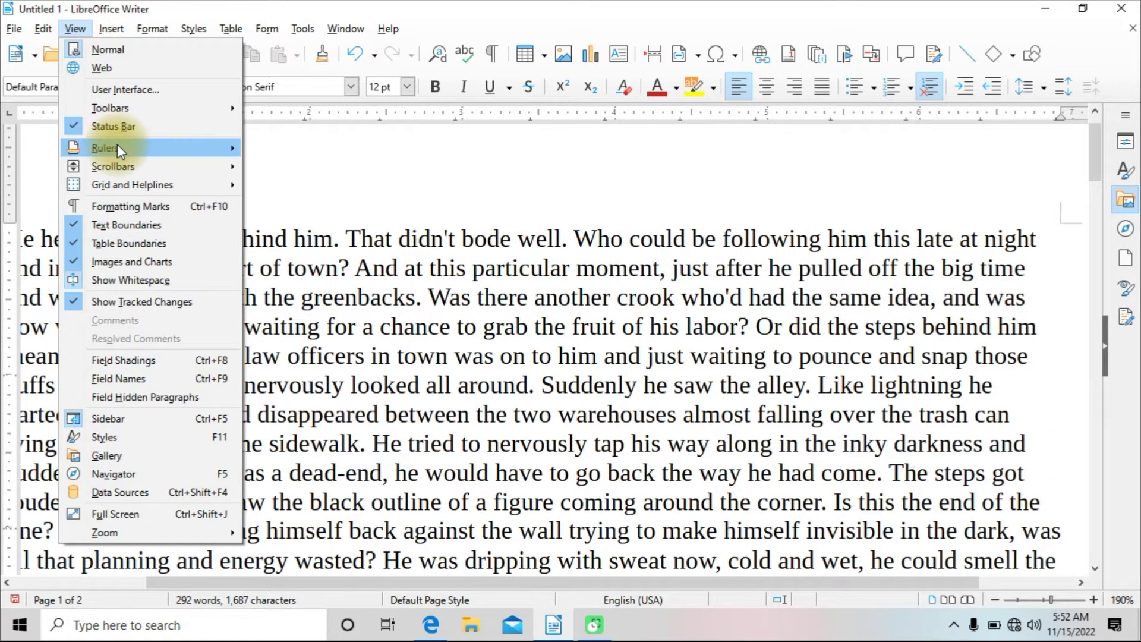
mouse_move(130, 162)
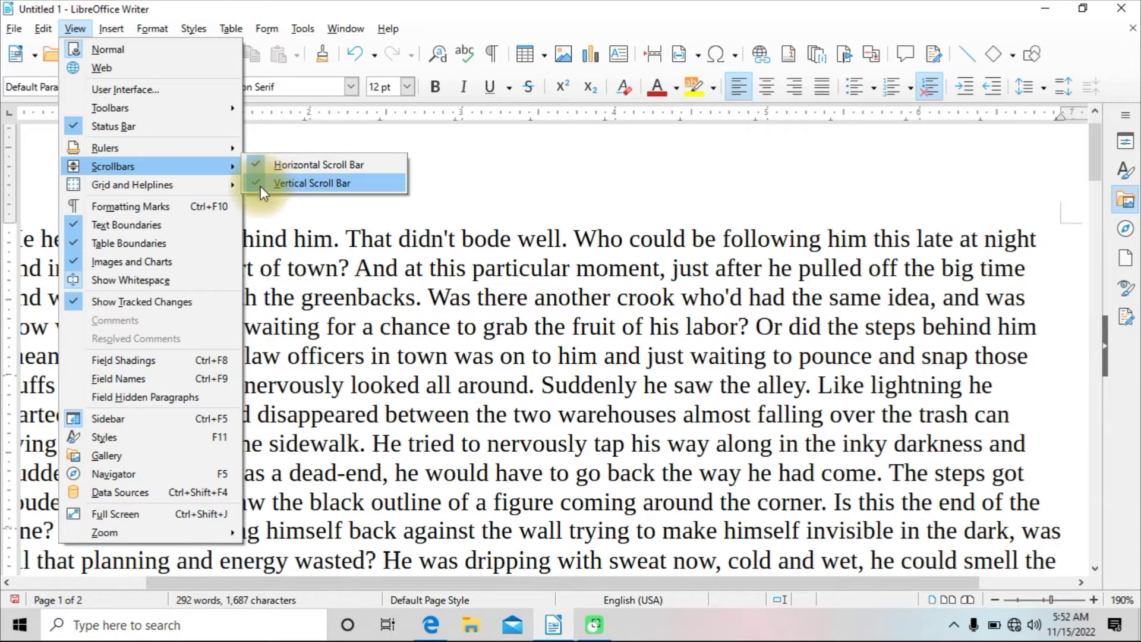
click(261, 166)
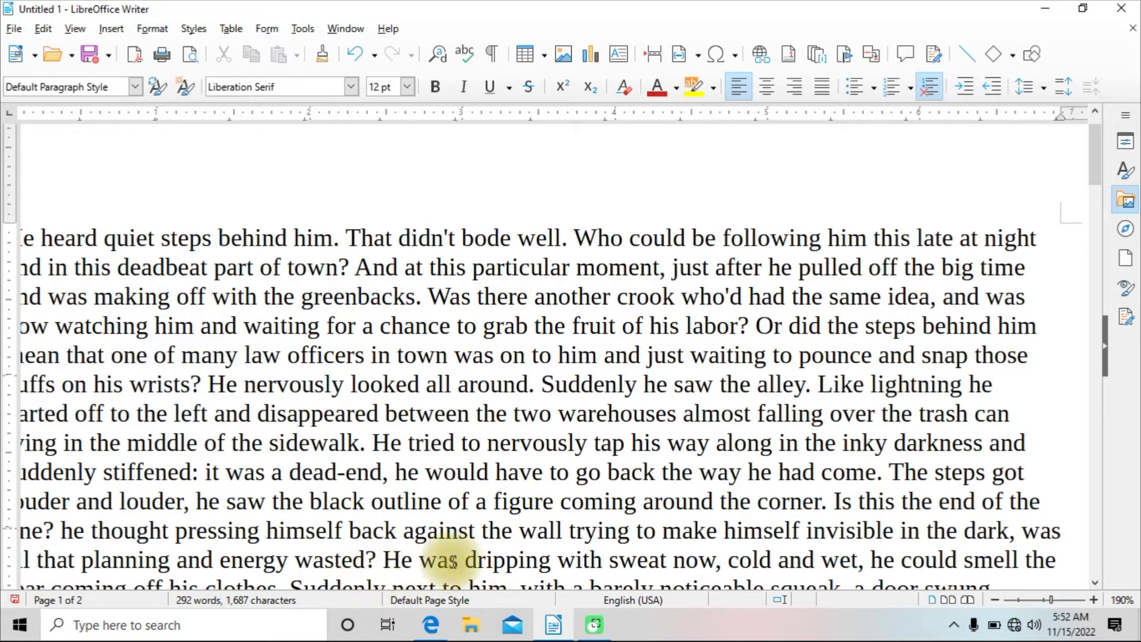
click(74, 30)
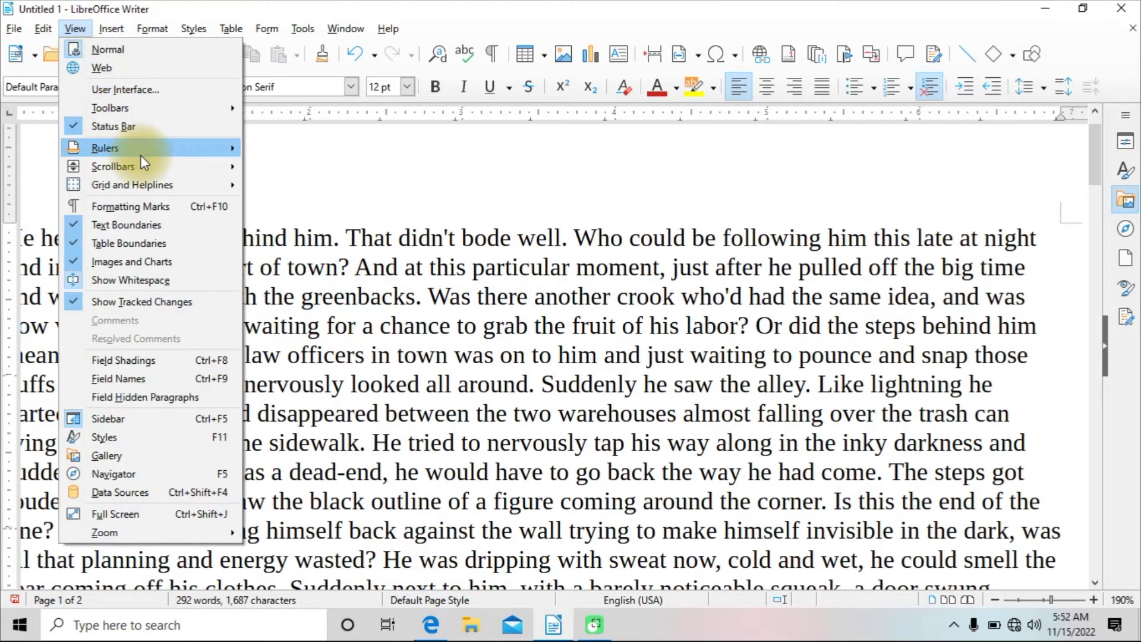
mouse_move(155, 166)
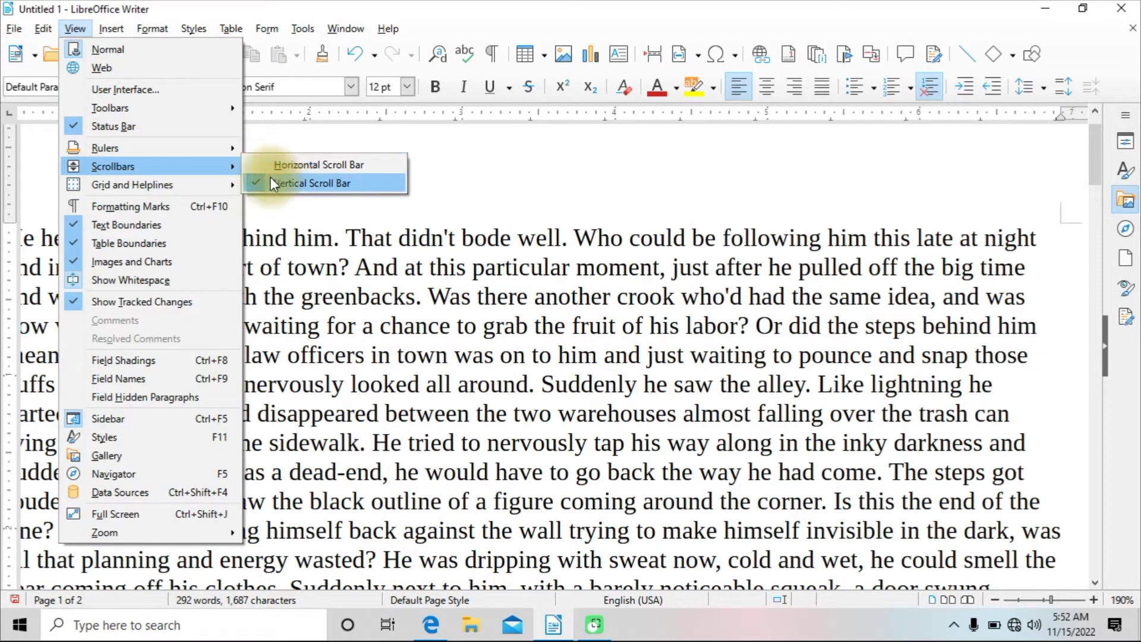
click(299, 183)
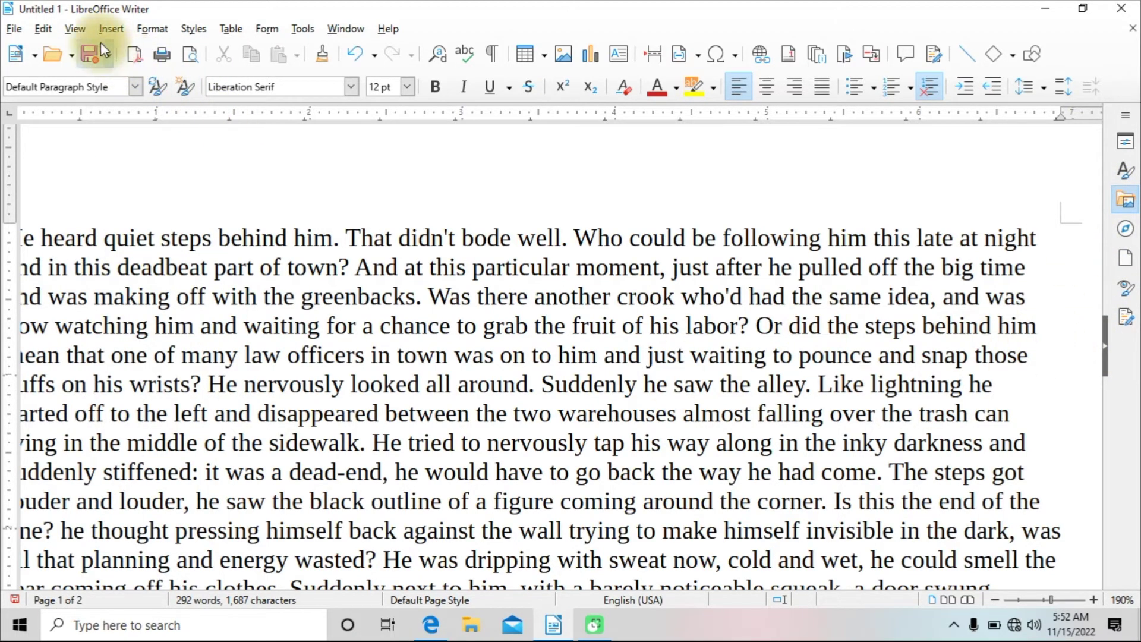
Turn the horizontal and vertical scroll bars back on.
click(70, 27)
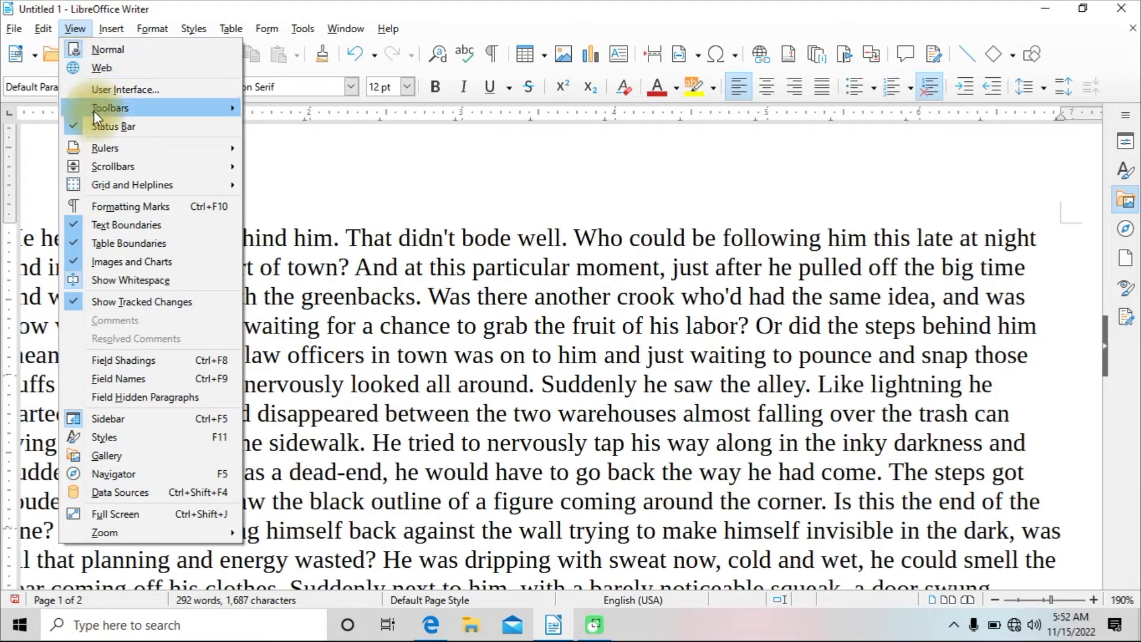
mouse_move(164, 166)
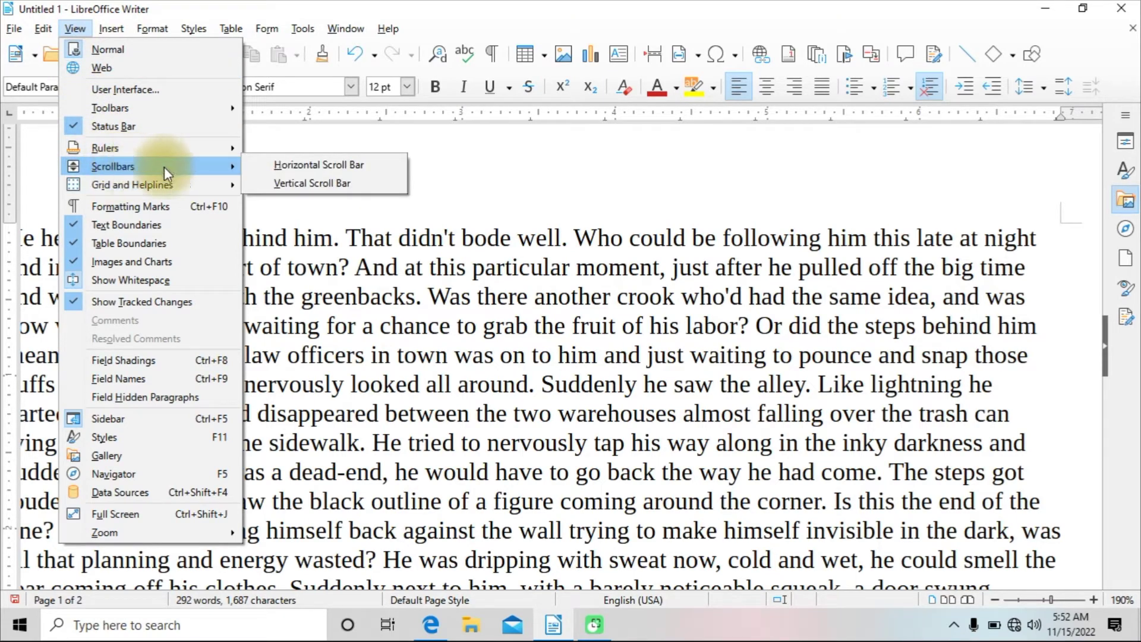
click(274, 167)
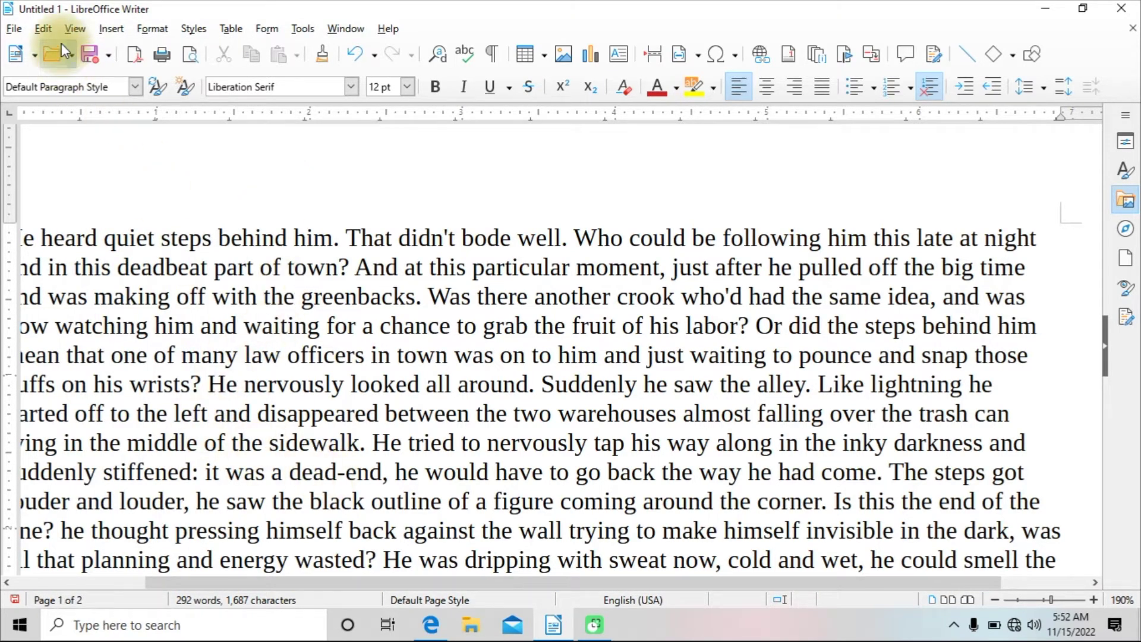
click(73, 29)
mouse_move(191, 182)
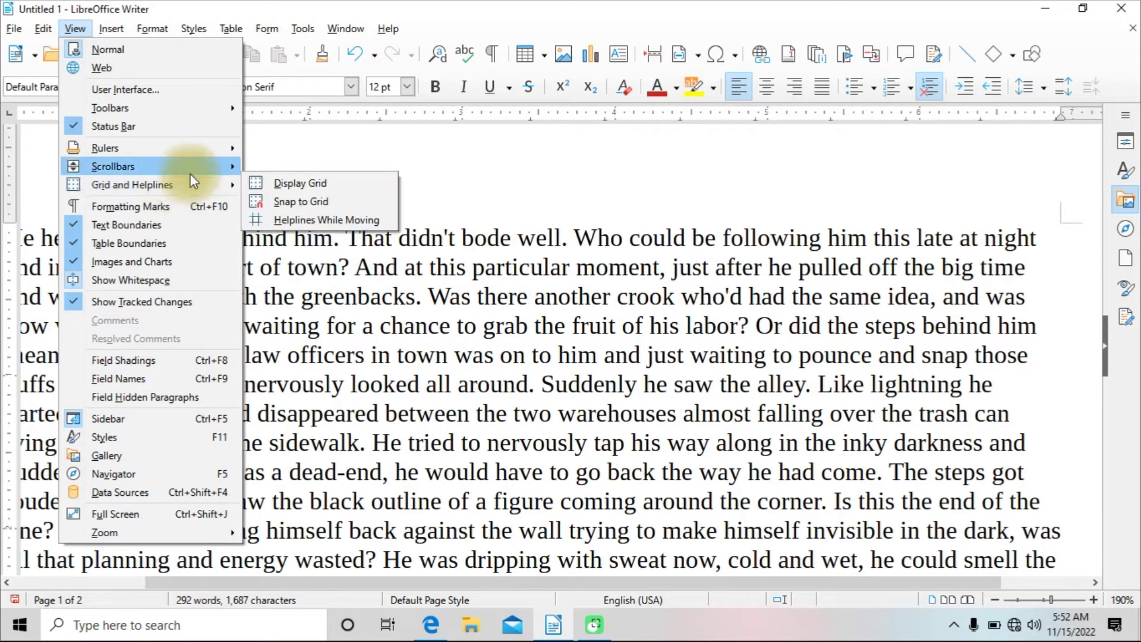
click(273, 184)
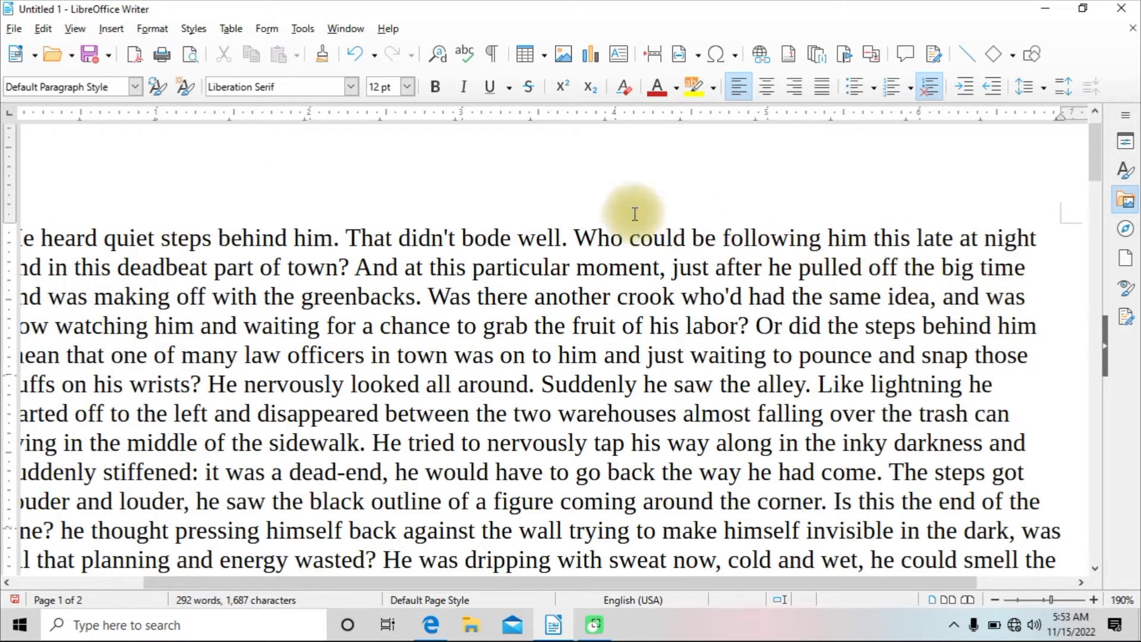
Display the grid behind the document and view it on the blank area below the text.
click(75, 29)
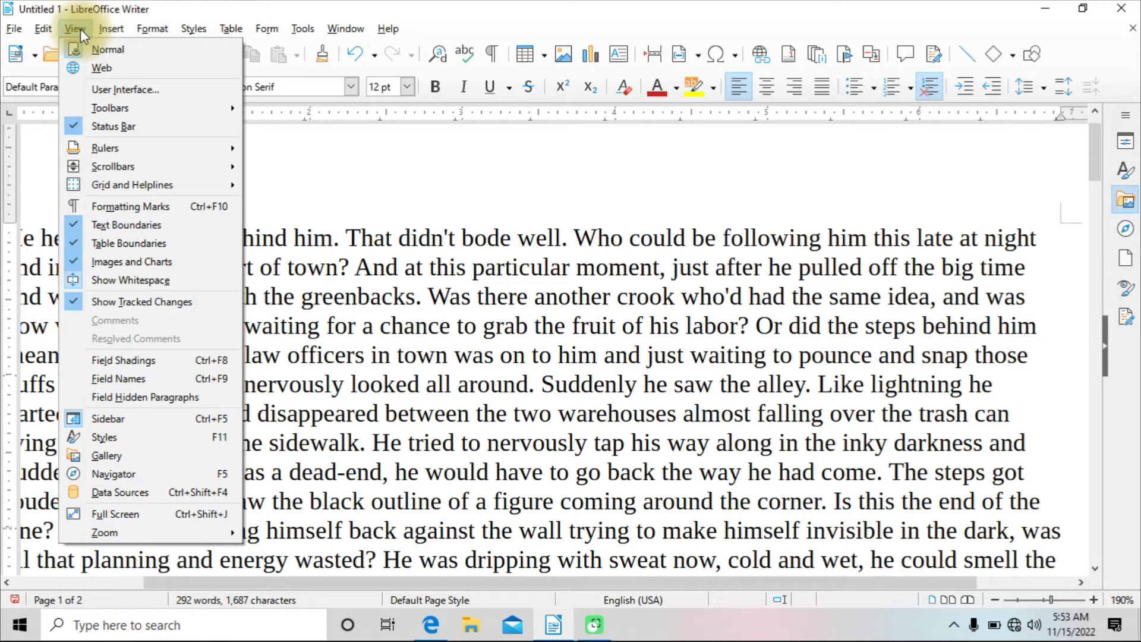
mouse_move(145, 189)
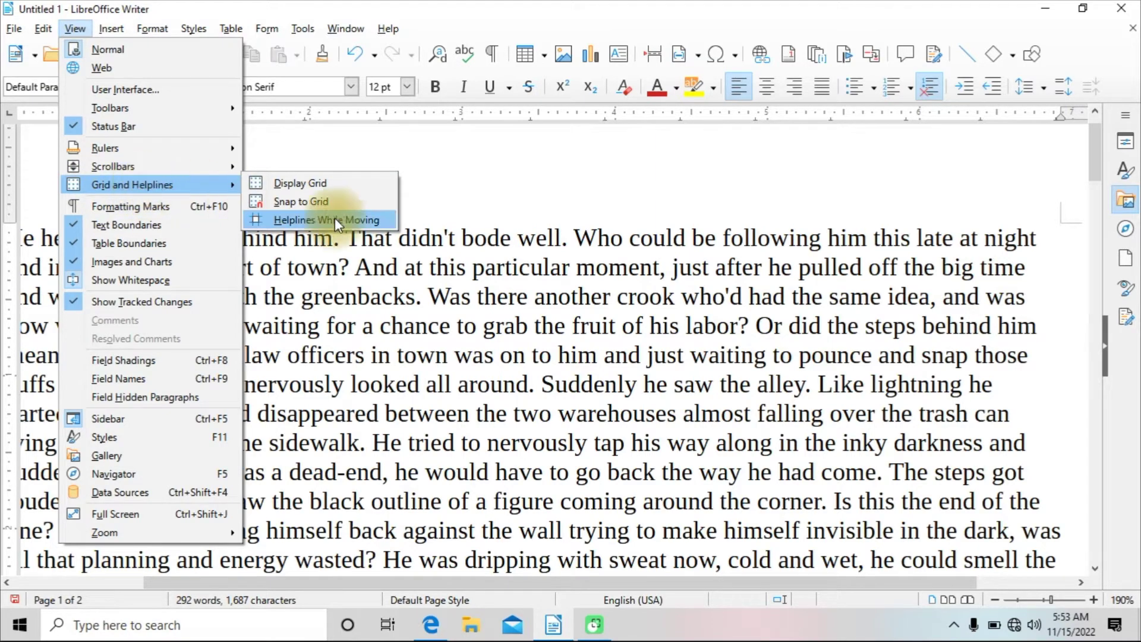
click(462, 242)
scroll(377, 265, down, 8)
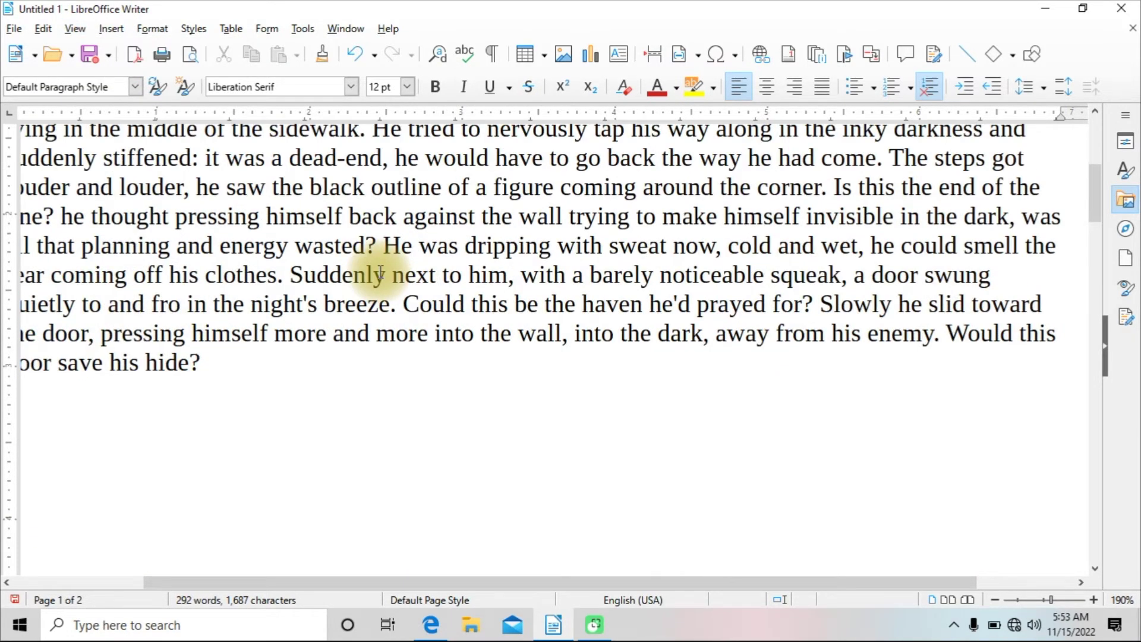
scroll(353, 239, up, 4)
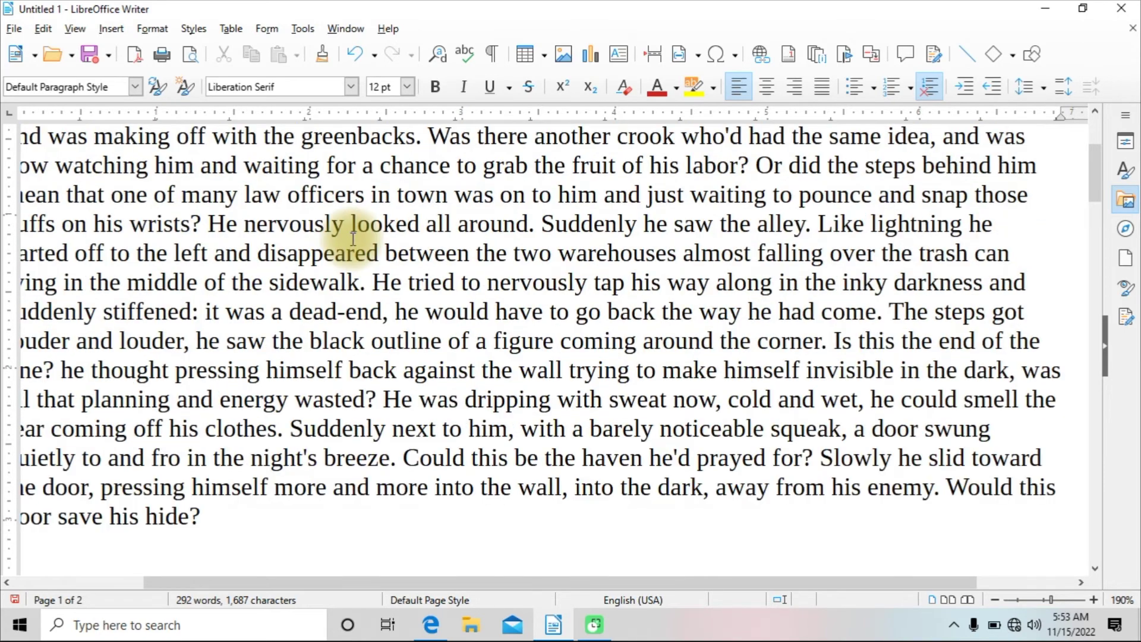
scroll(352, 240, down, 3)
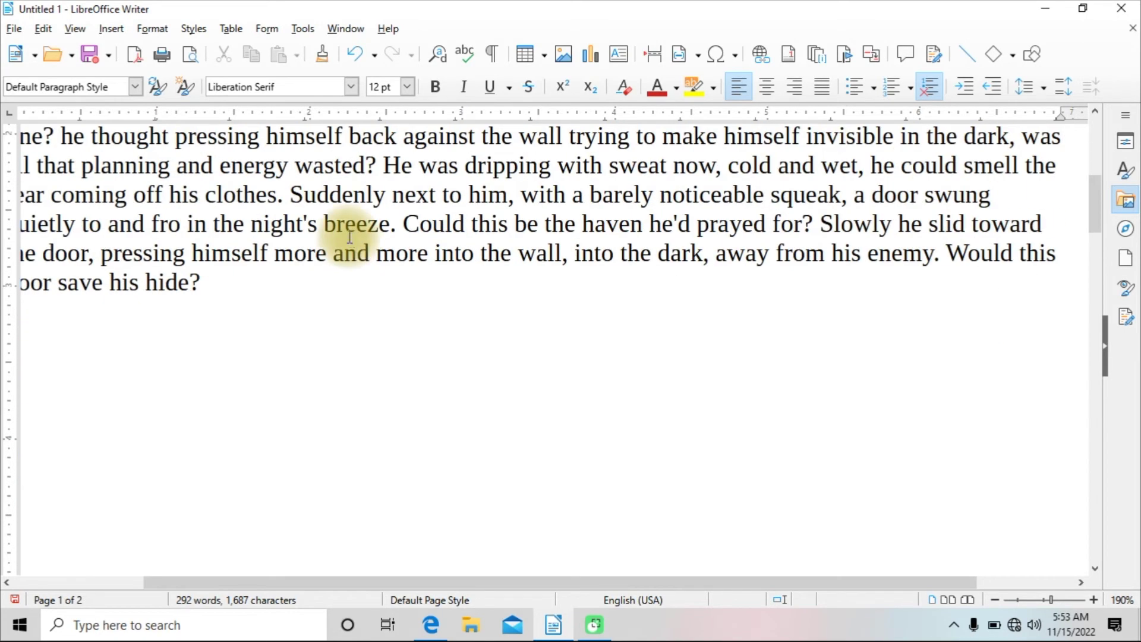
click(80, 29)
mouse_move(170, 179)
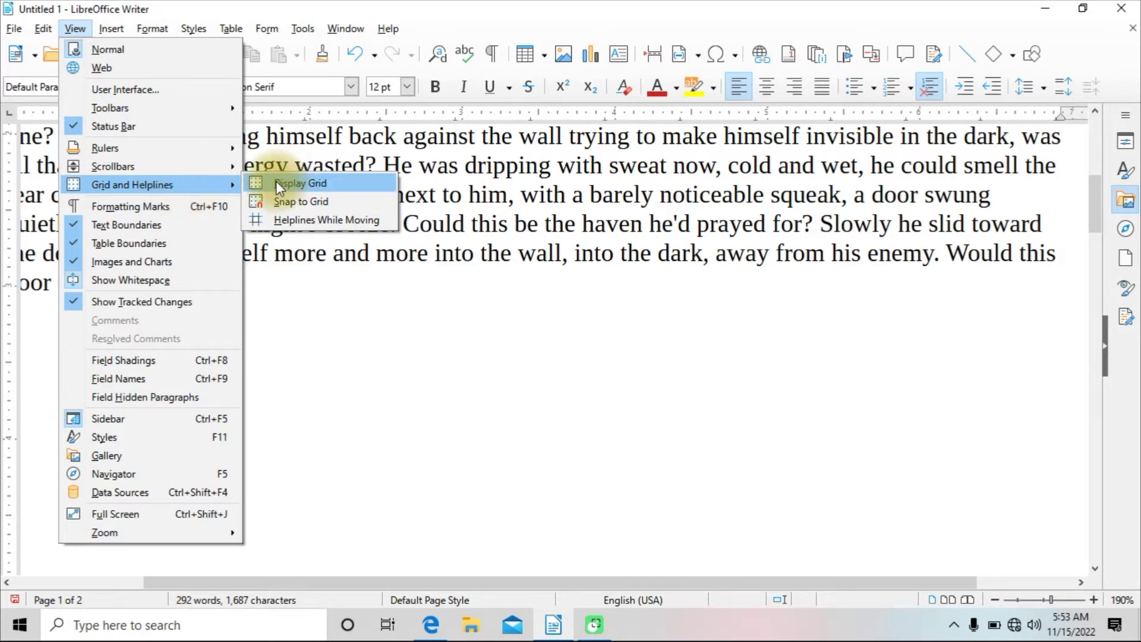
click(299, 185)
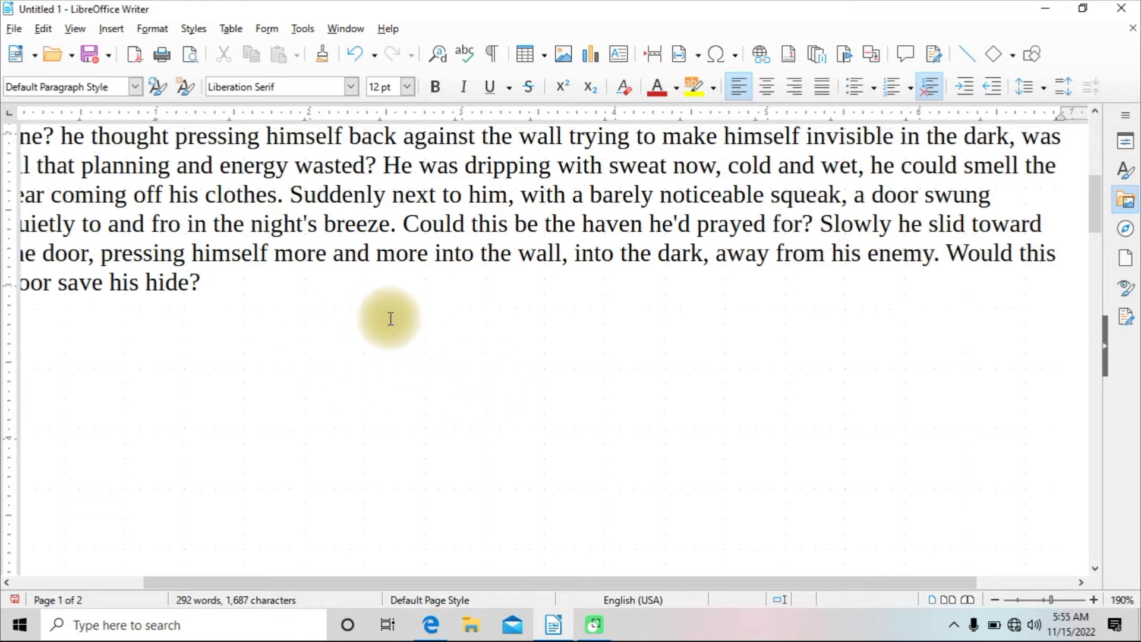
scroll(567, 372, down, 1)
scroll(568, 371, down, 1)
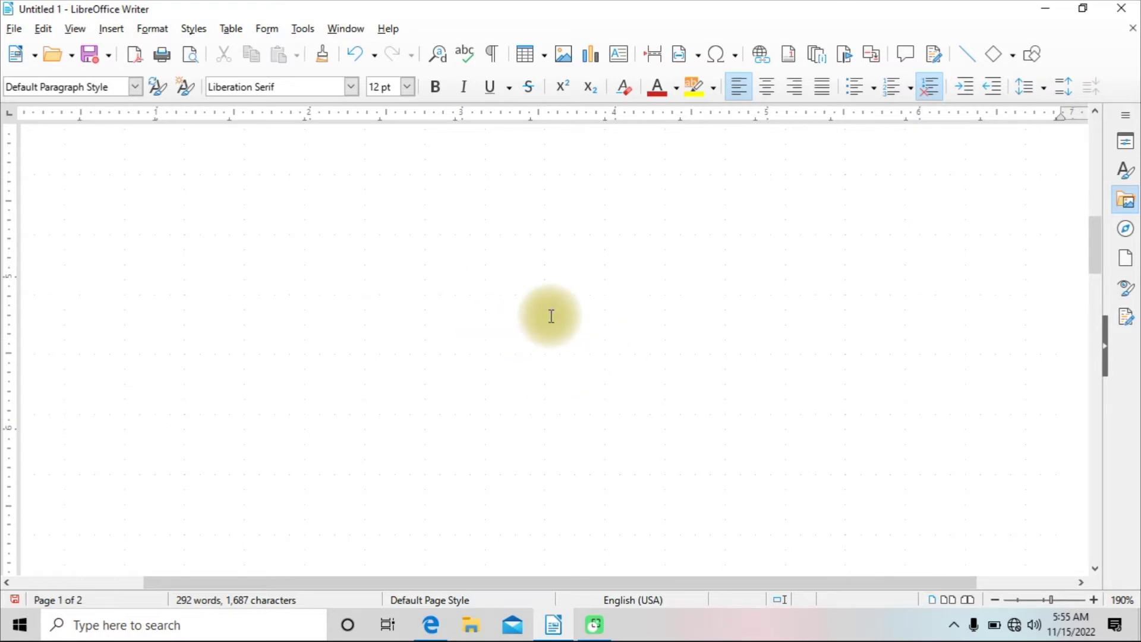
Turn on Snap to Grid for the document.
click(76, 29)
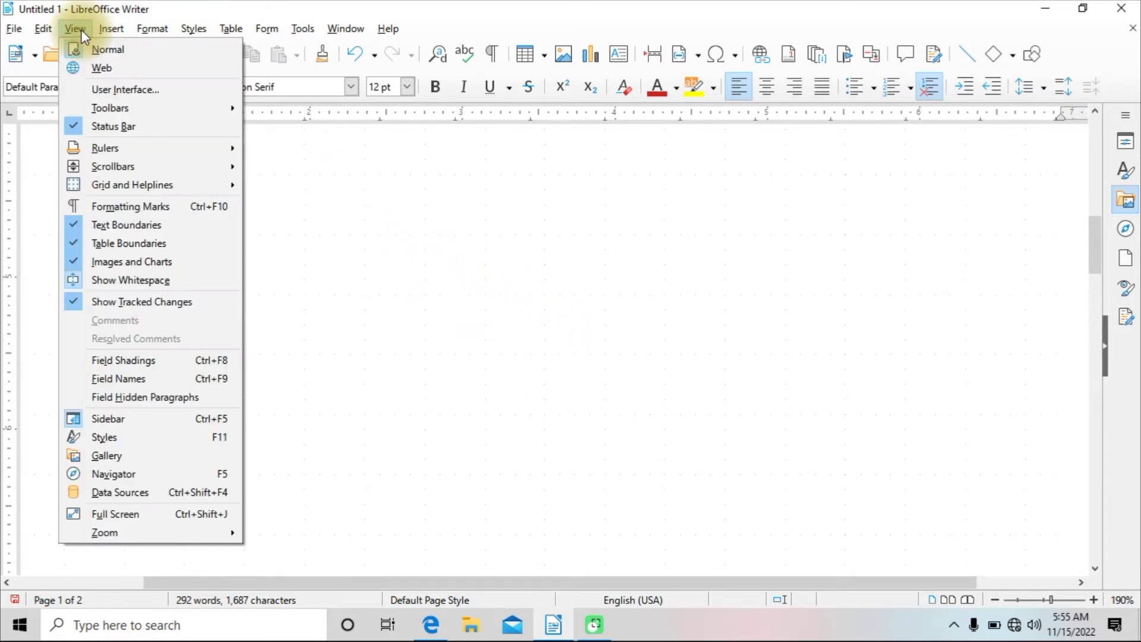
mouse_move(146, 189)
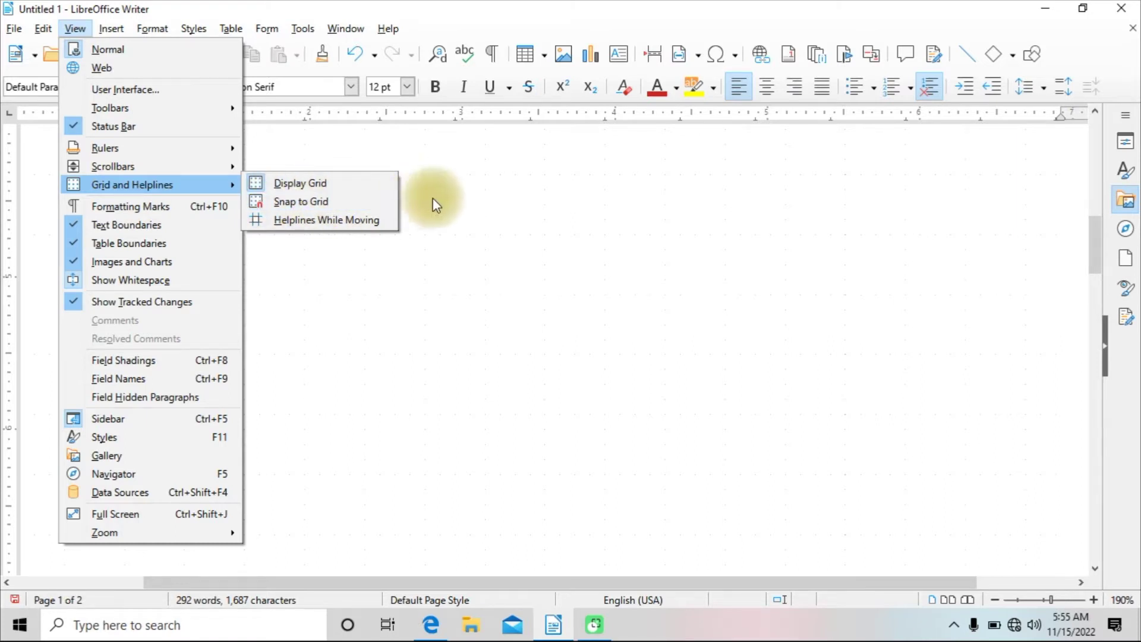
click(310, 202)
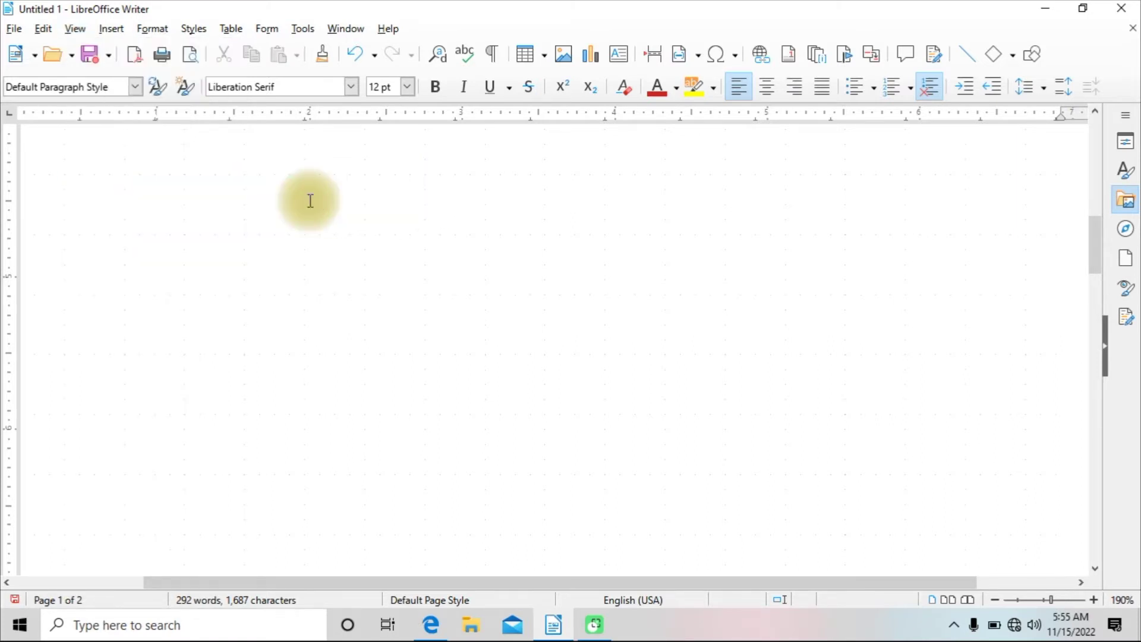
Draw a circle about 0.89 inches wide on the blank area below the text, and move it slightly upward along the grid.
click(1011, 60)
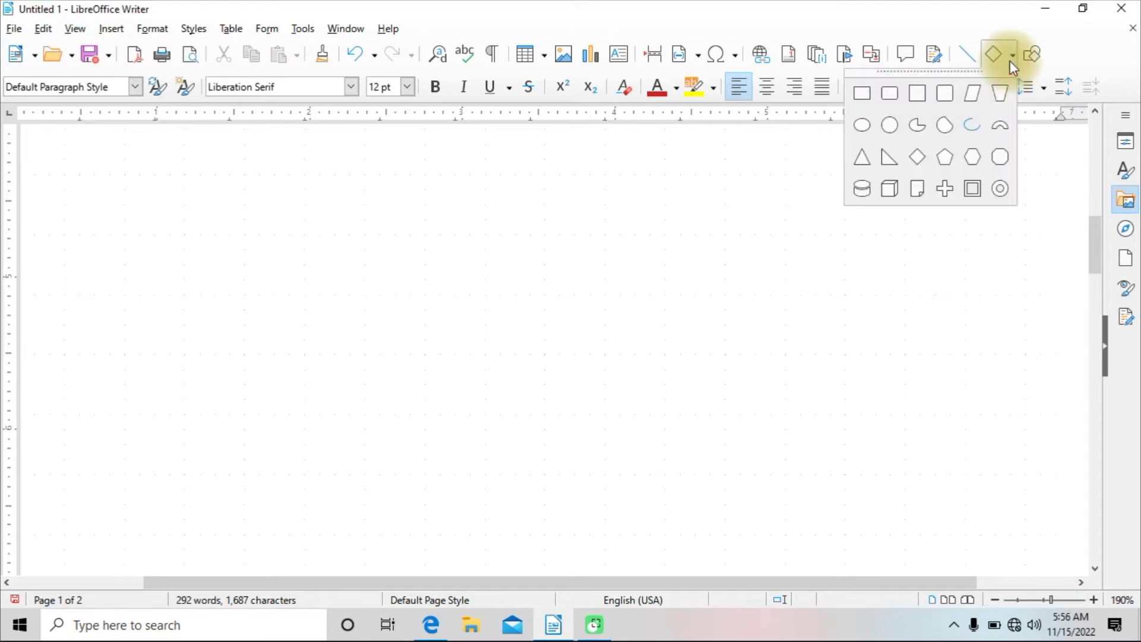
click(894, 129)
drag(439, 235, 571, 367)
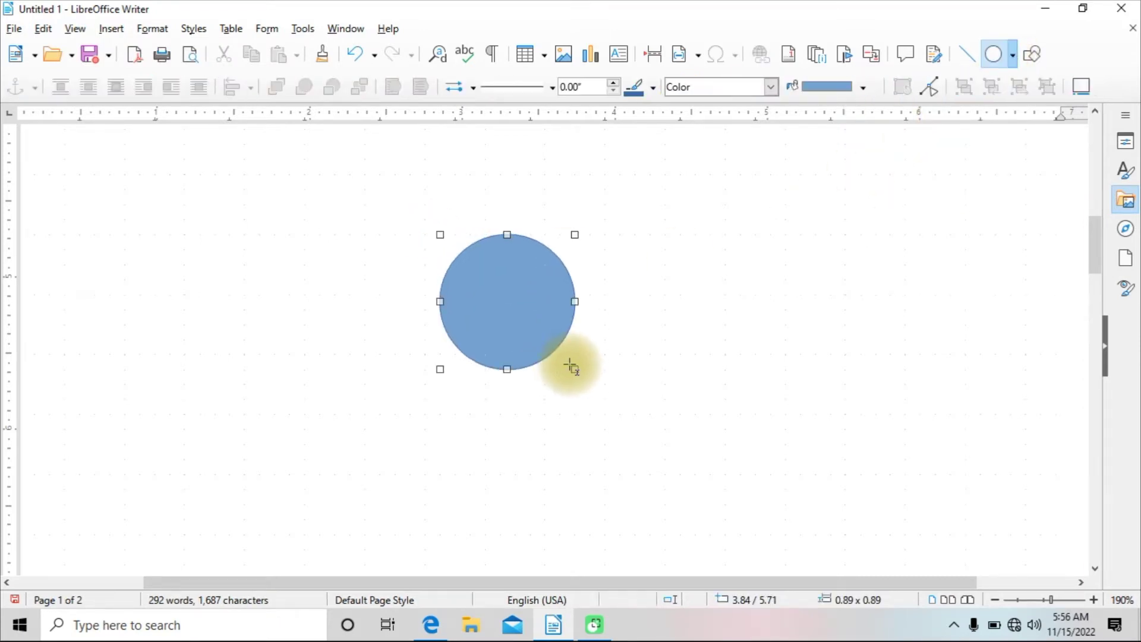
drag(505, 307, 506, 252)
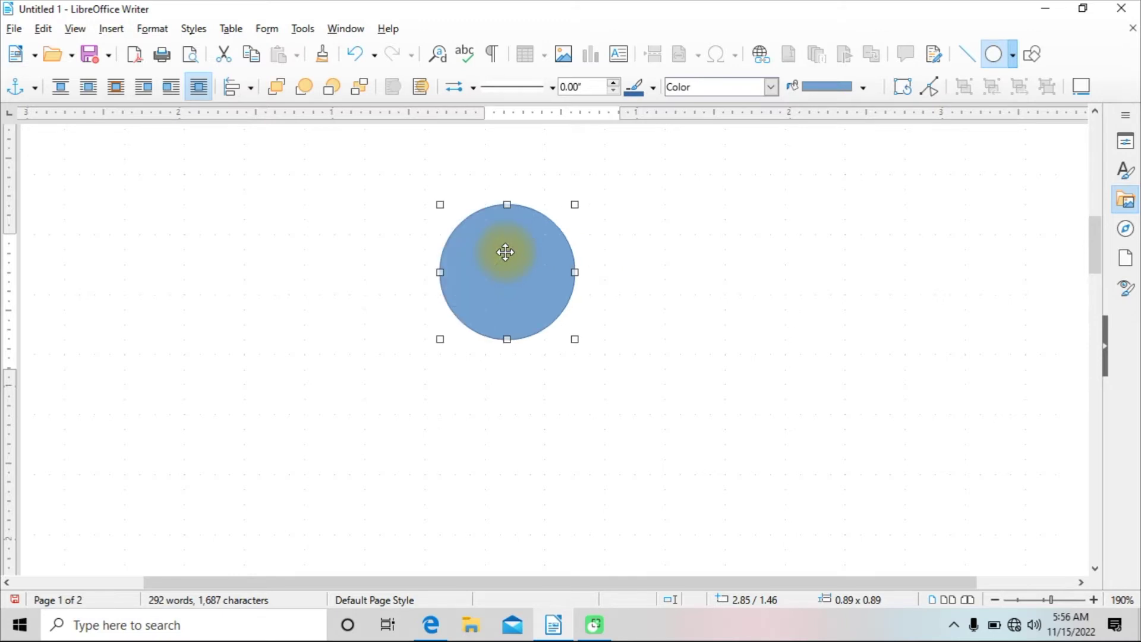
Turn on Helplines While Moving, and move the circle right and then slightly back left across the page to try them.
click(78, 27)
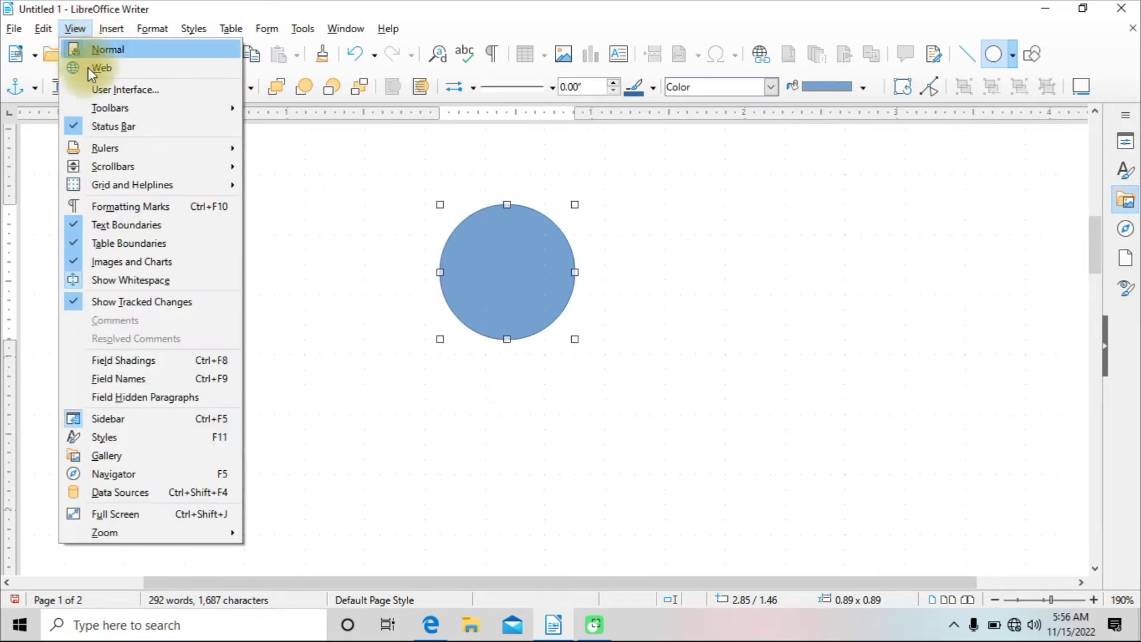
mouse_move(131, 170)
mouse_move(187, 184)
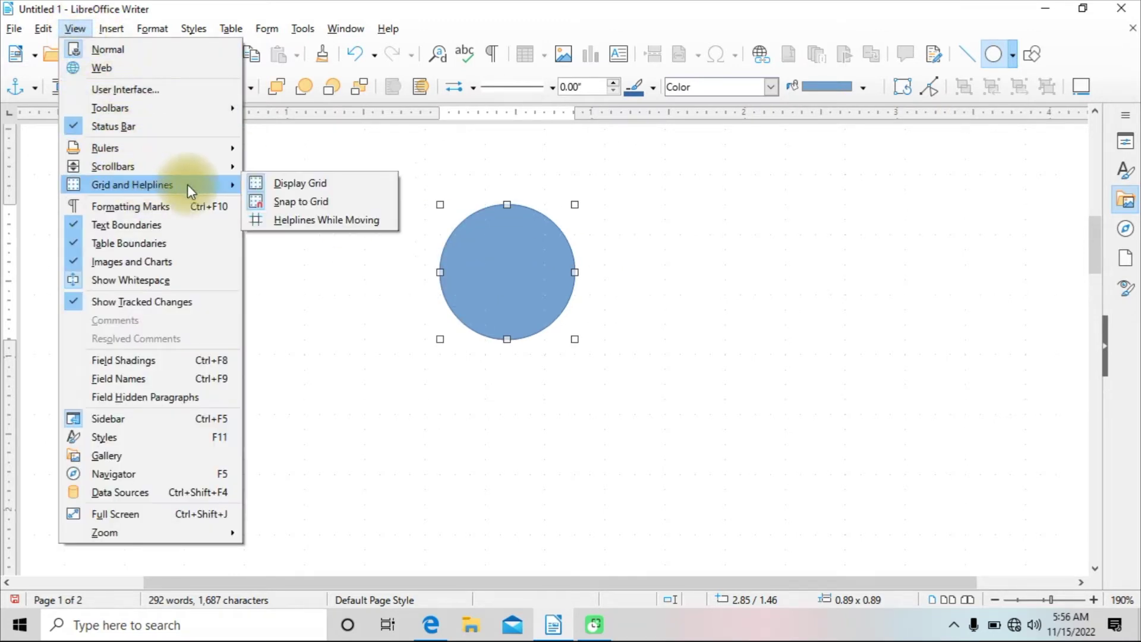
click(269, 220)
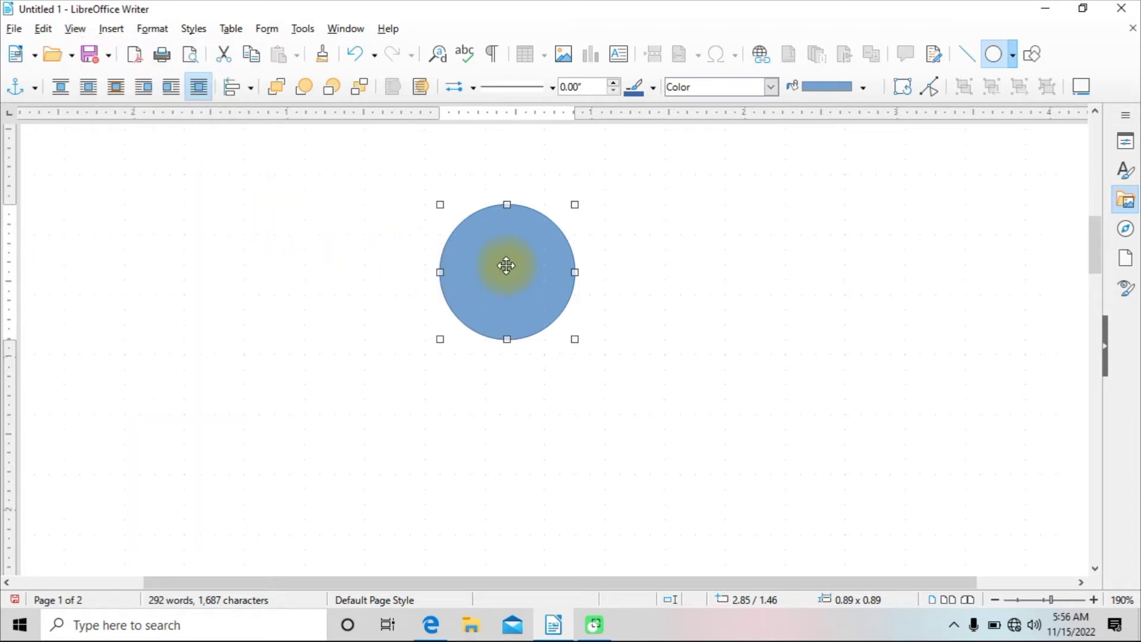
drag(506, 266, 622, 258)
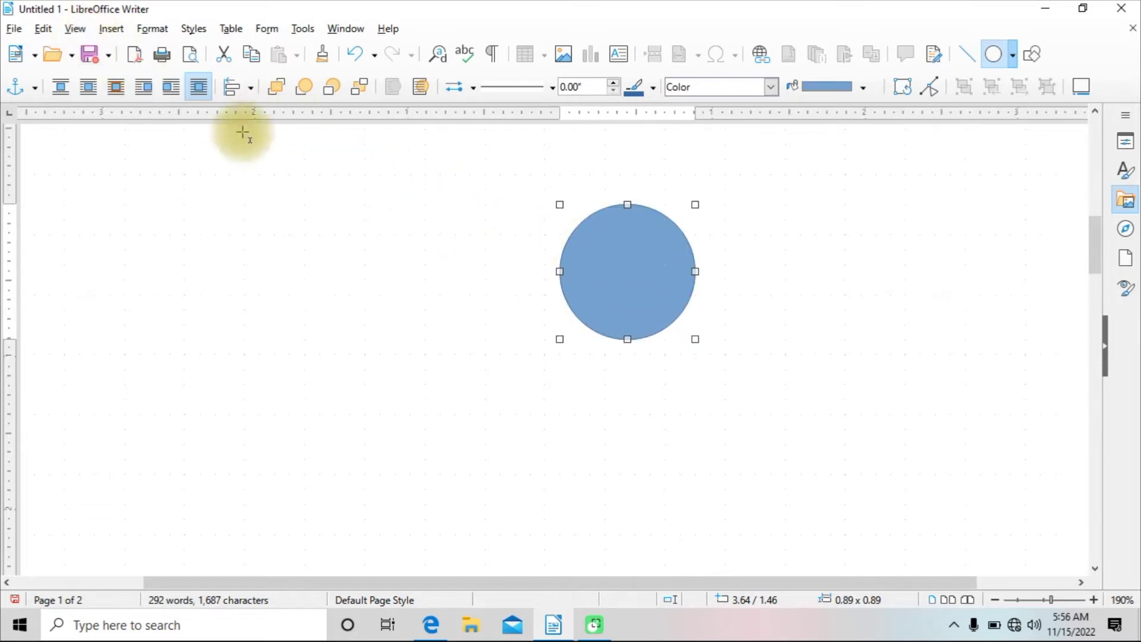
drag(612, 258, 582, 259)
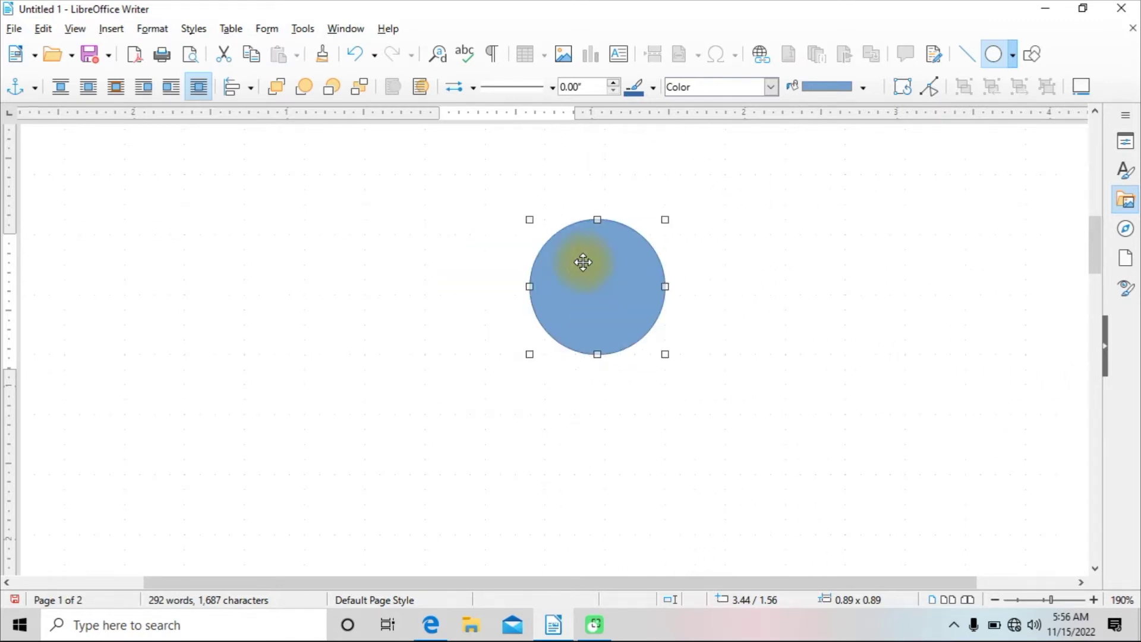
Turn off Snap to Grid and move the circle freely to the left.
click(80, 28)
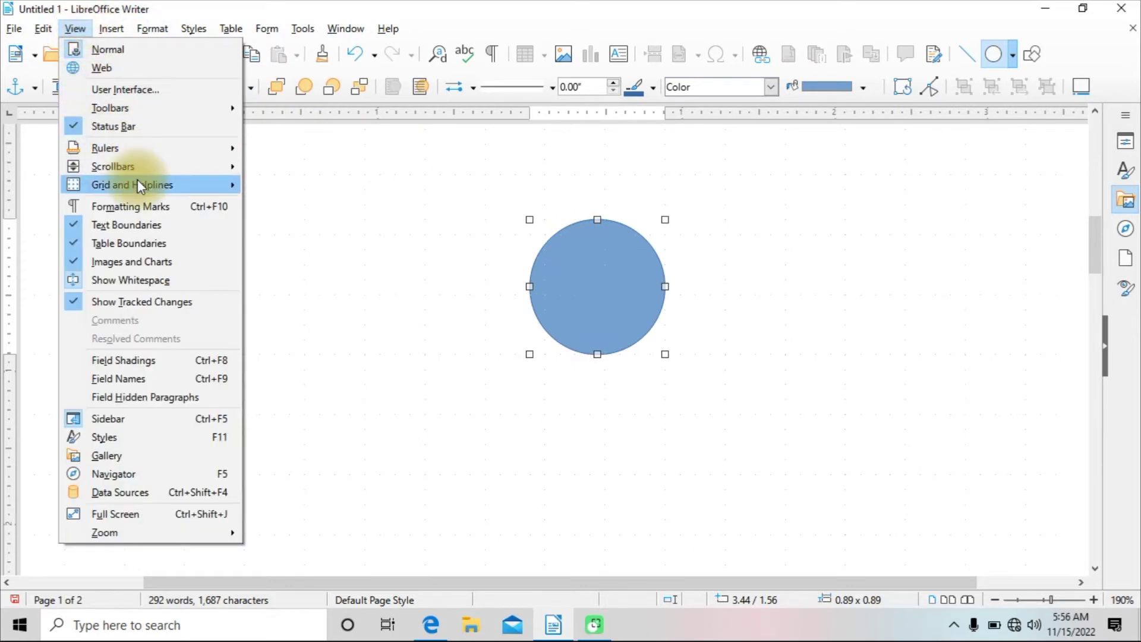
mouse_move(137, 186)
click(271, 195)
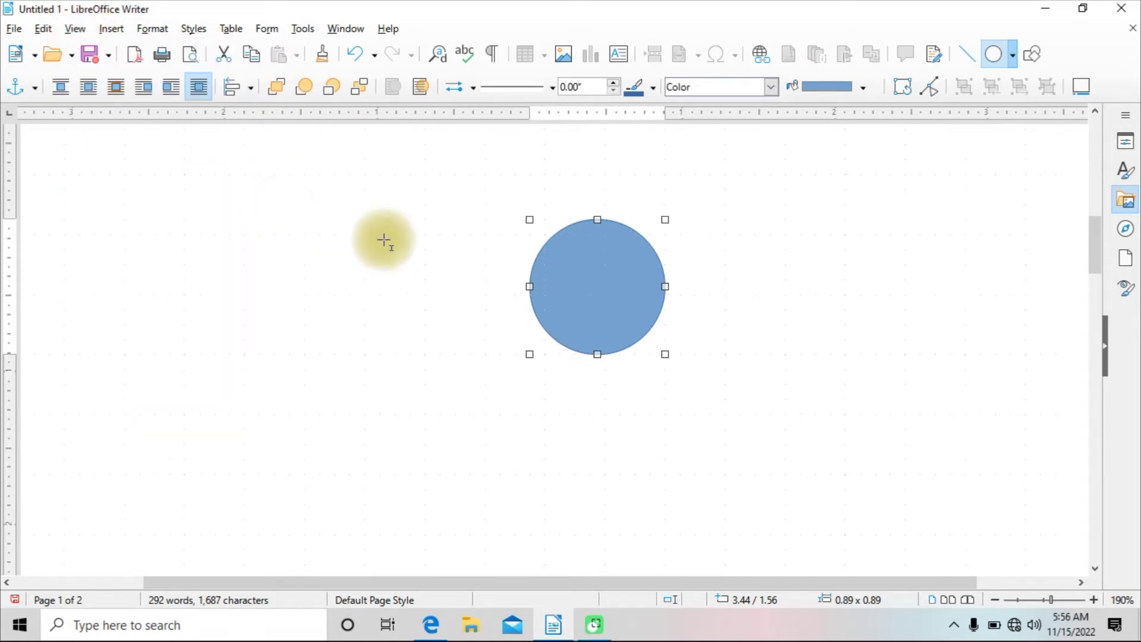
drag(608, 290, 523, 292)
Turn Snap to Grid back on and move the circle to the right, to about position 3.64 / 1.56.
click(82, 28)
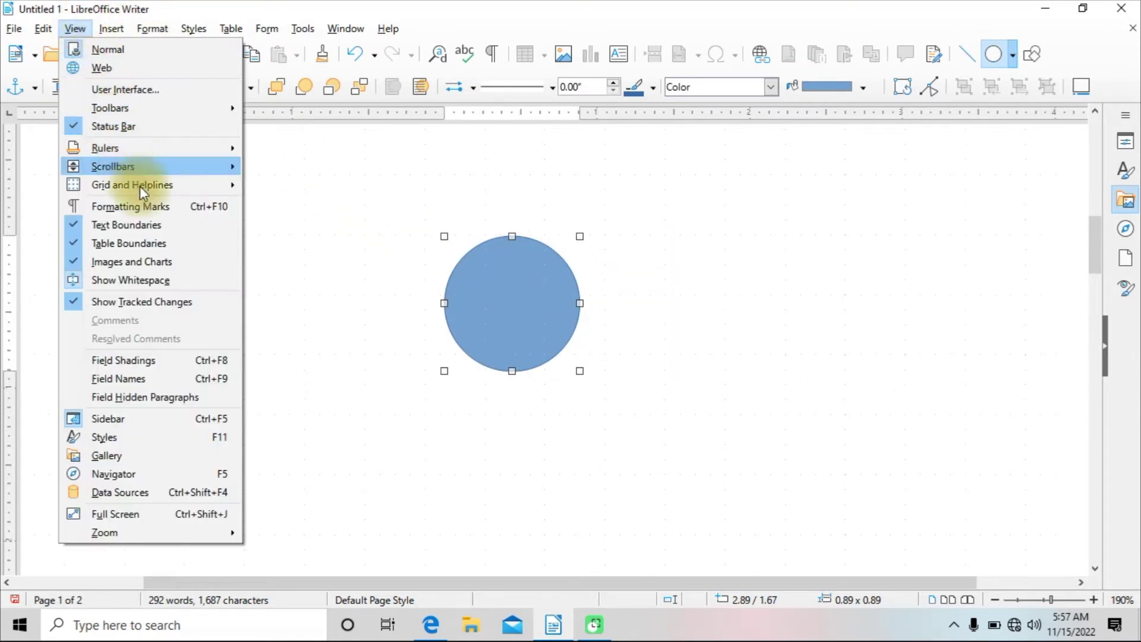
mouse_move(143, 185)
click(265, 202)
drag(507, 275, 641, 261)
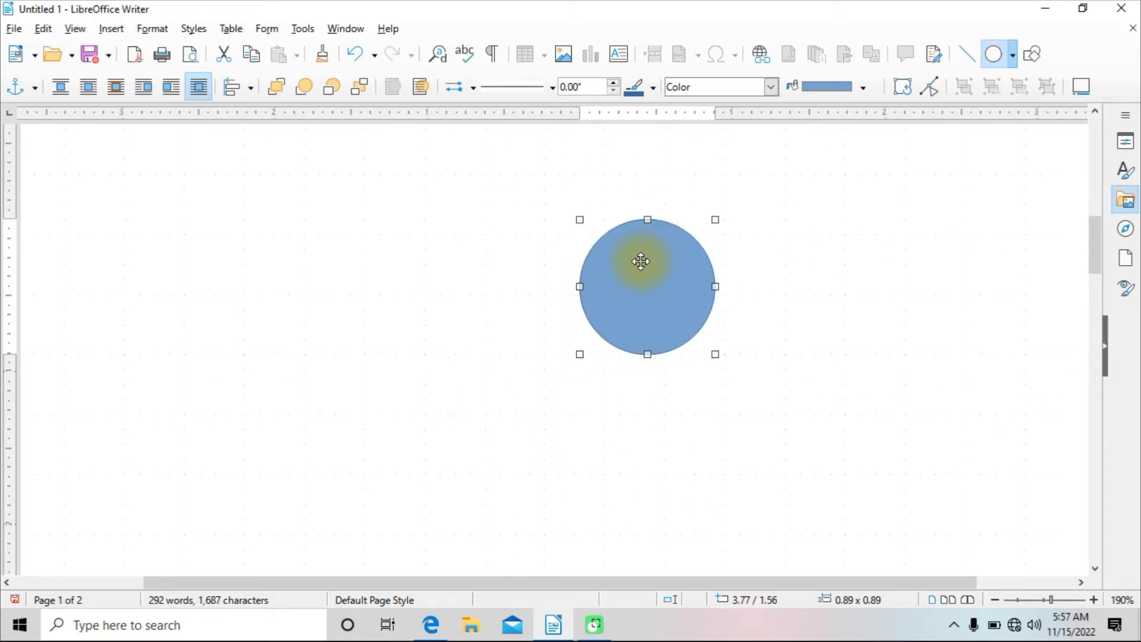
drag(641, 262, 607, 269)
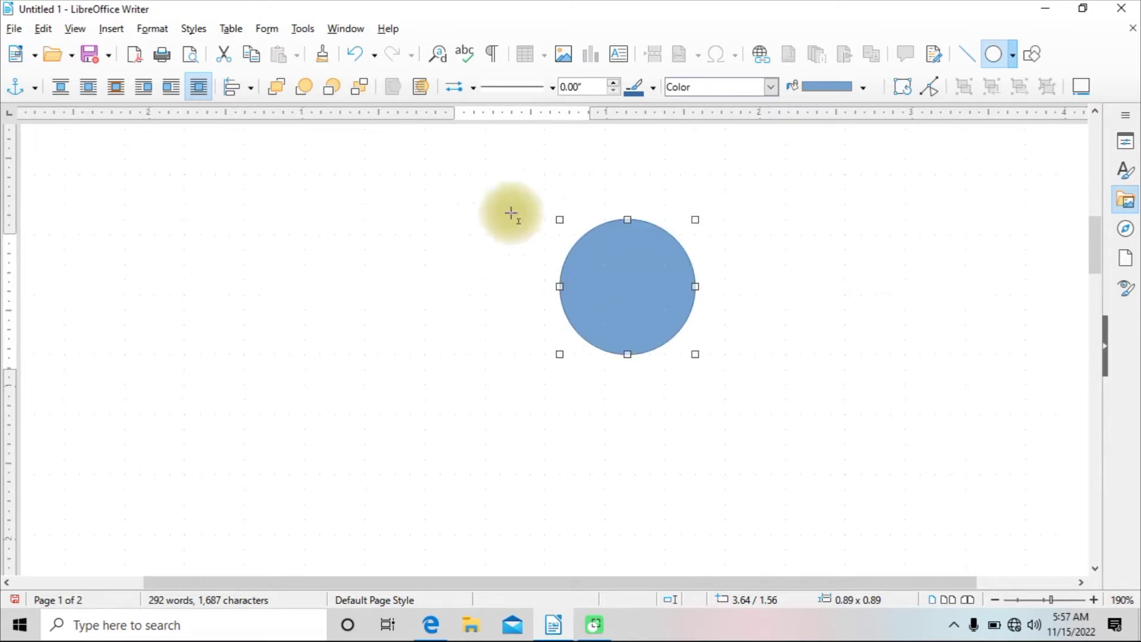
Turn off Snap to Grid and move the circle freely to the left, to about position 1.97 / 1.37.
click(76, 30)
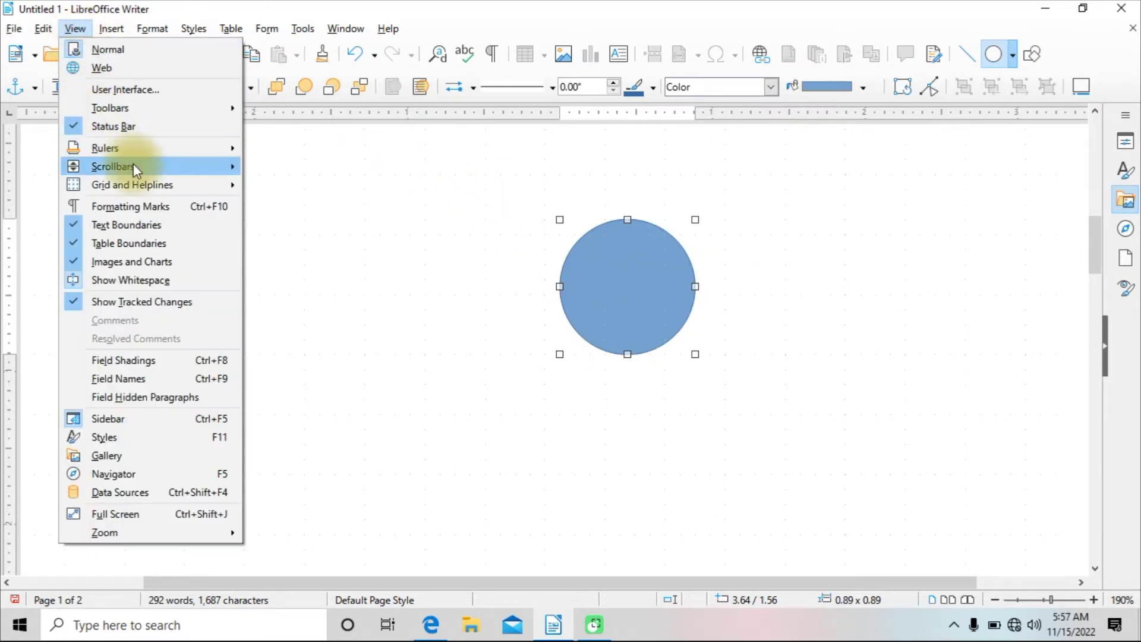
mouse_move(152, 184)
click(265, 200)
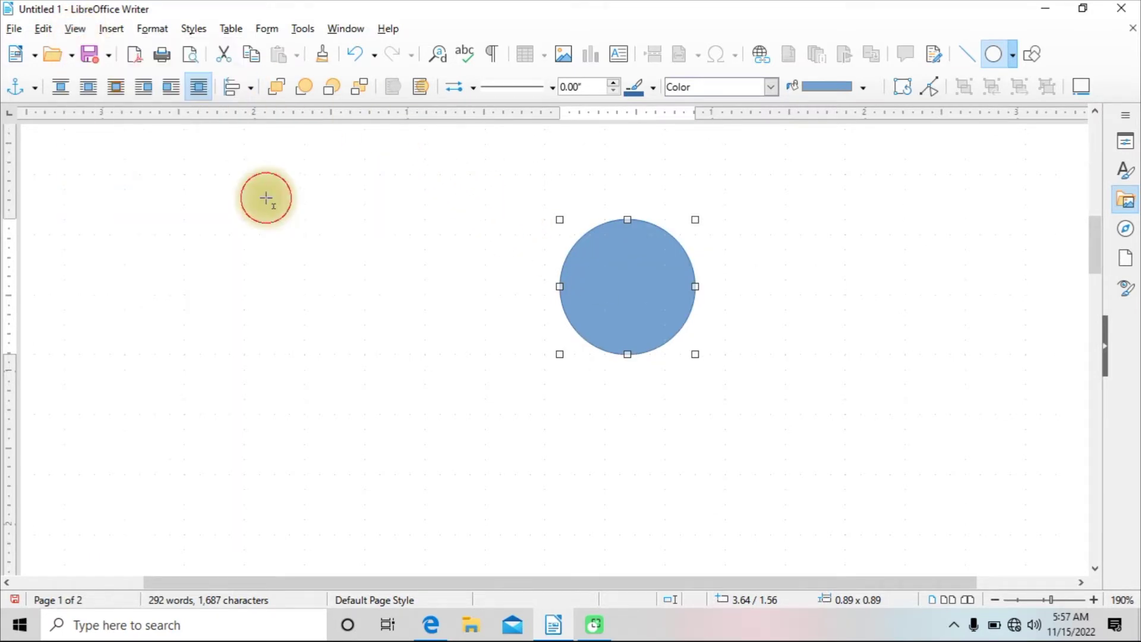
drag(632, 278, 376, 248)
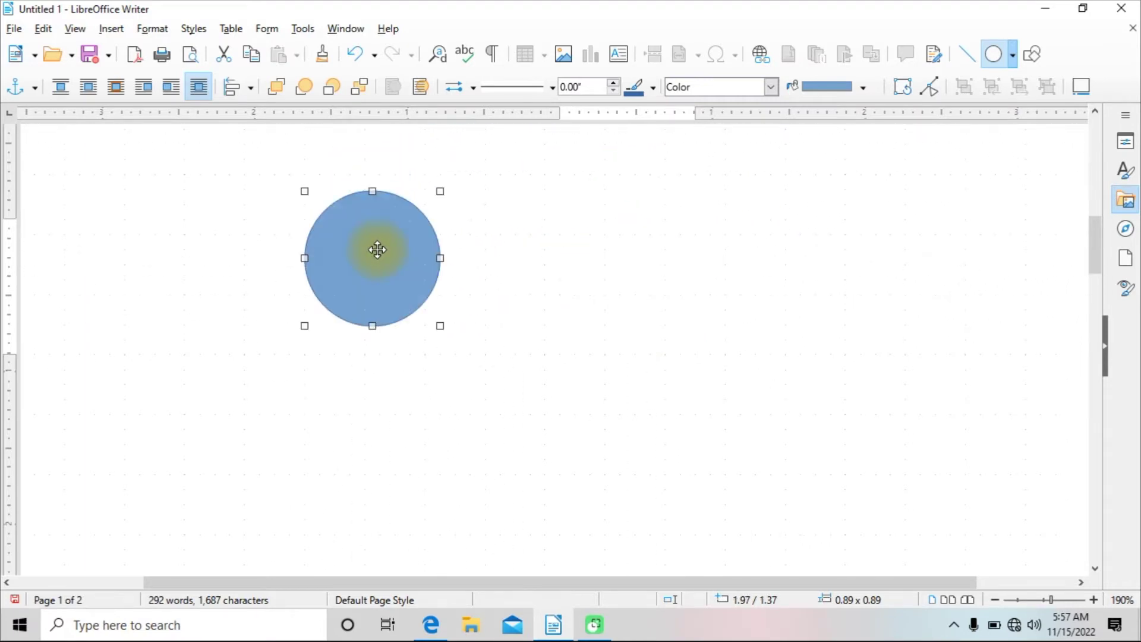
click(70, 29)
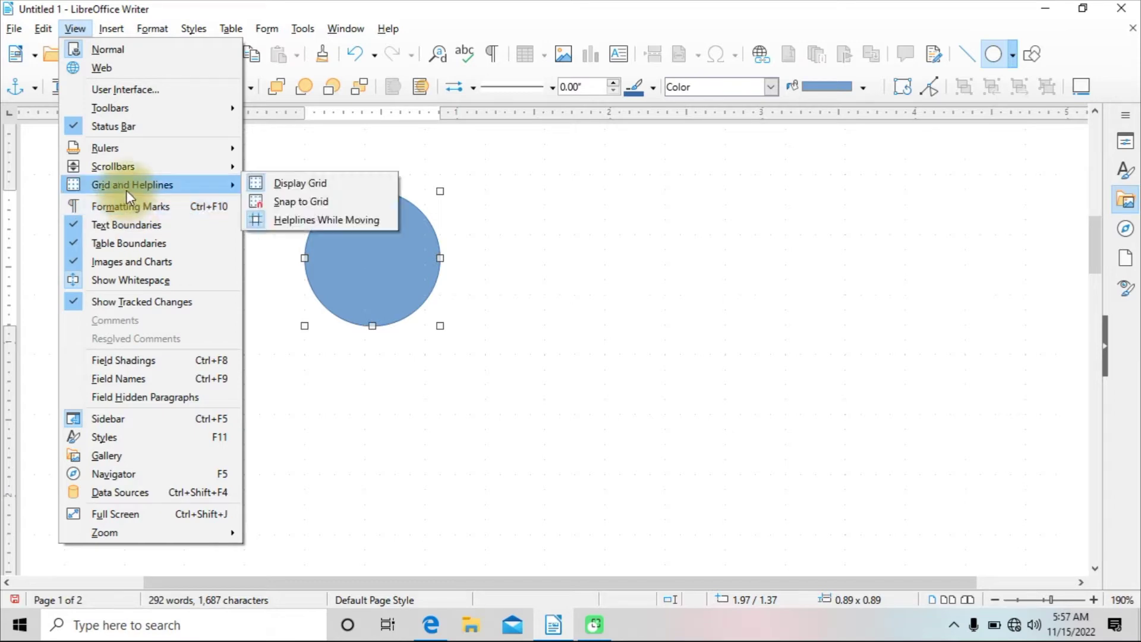
click(410, 257)
Turn on Formatting Marks for the document text.
scroll(412, 255, up, 5)
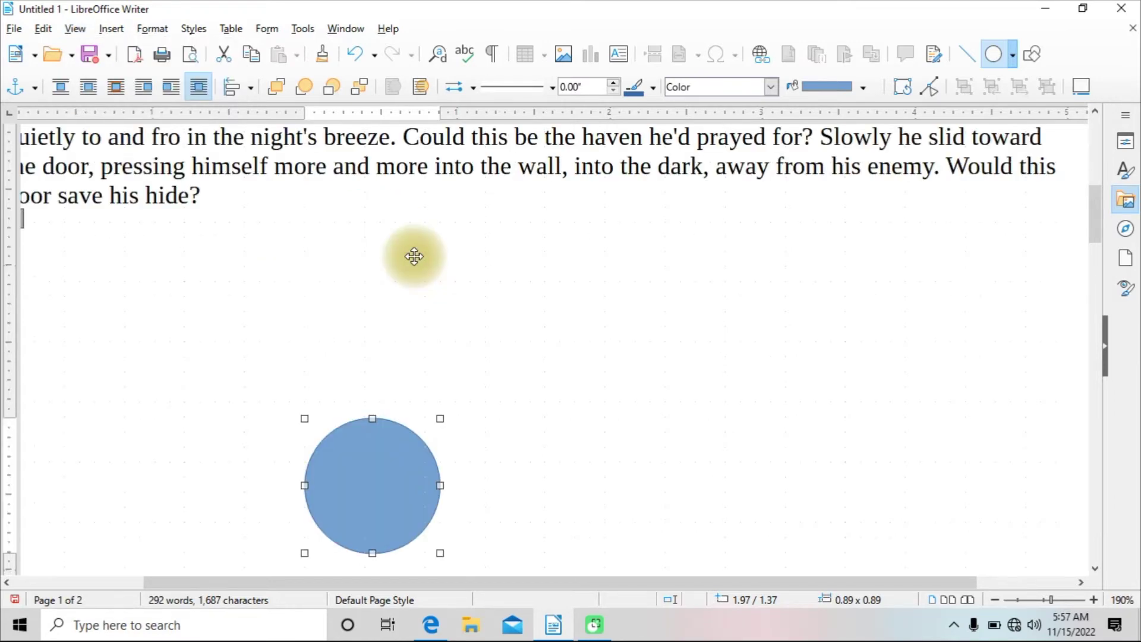
click(996, 598)
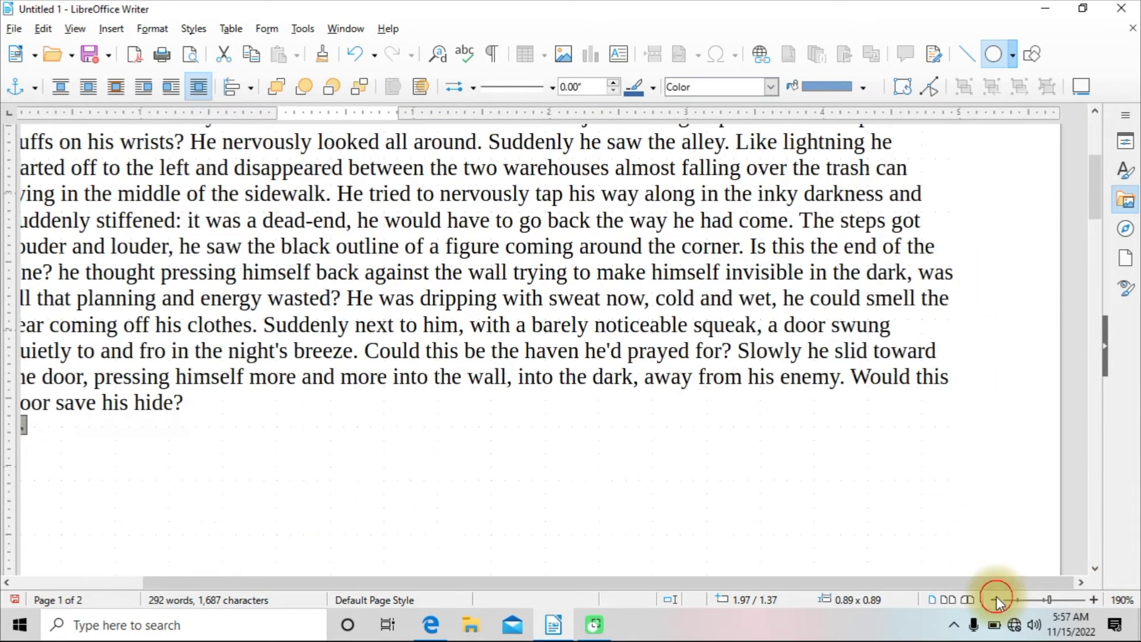
click(996, 597)
scroll(323, 156, up, 2)
scroll(322, 155, up, 1)
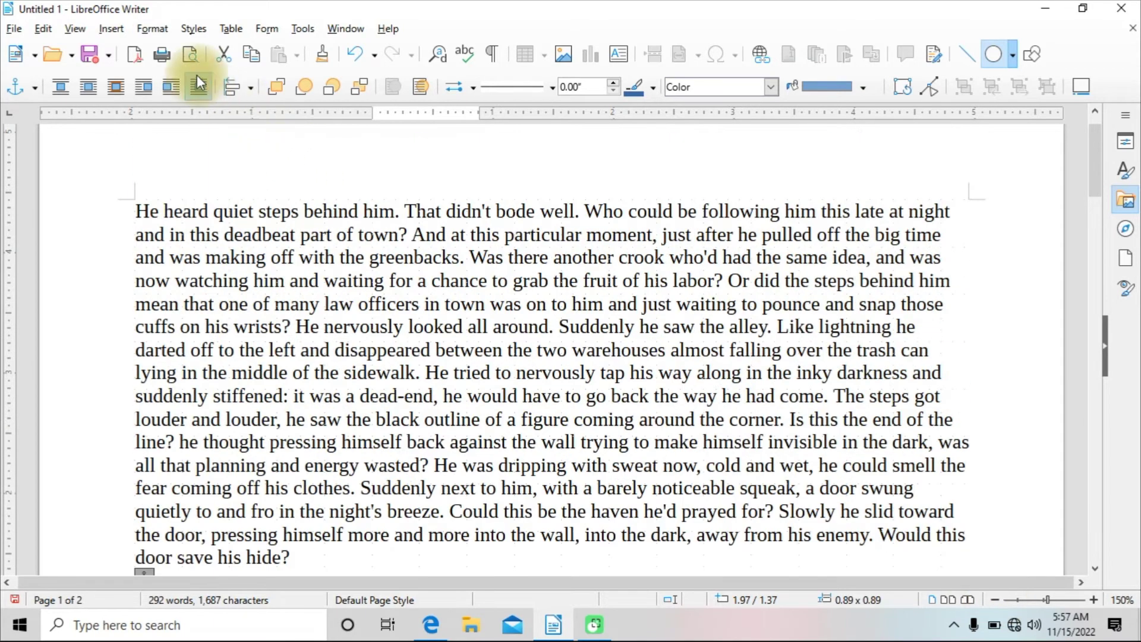
click(76, 29)
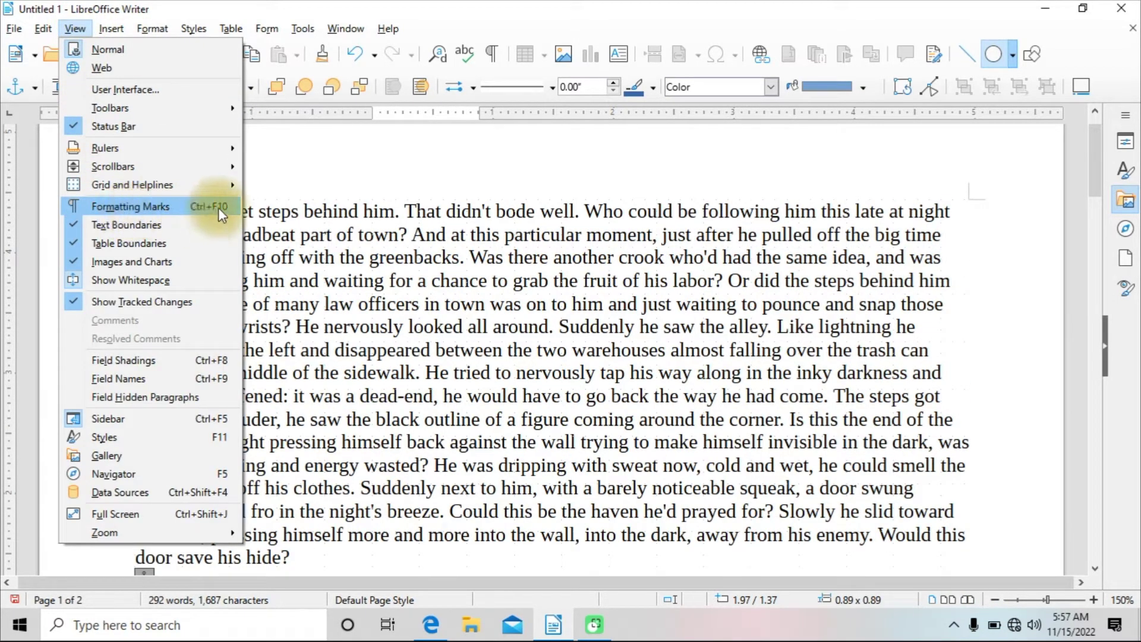
click(131, 205)
Examine the paragraph mark after "door save his hide?" at 200% zoom.
scroll(383, 270, down, 2)
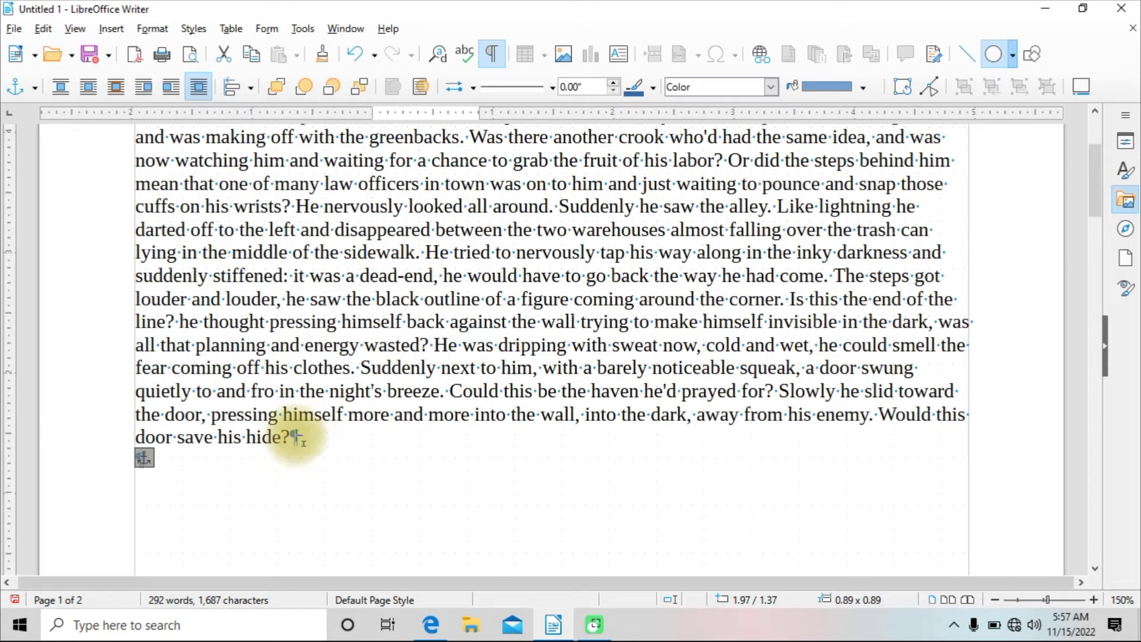
scroll(334, 410, down, 2)
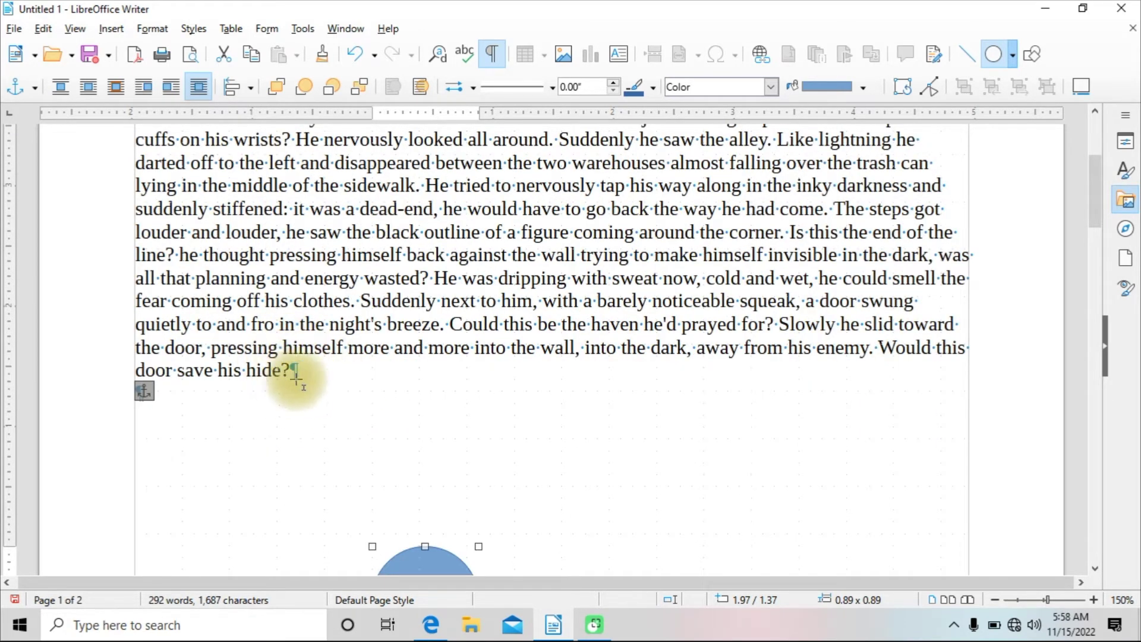
click(1094, 599)
click(1094, 600)
click(1093, 600)
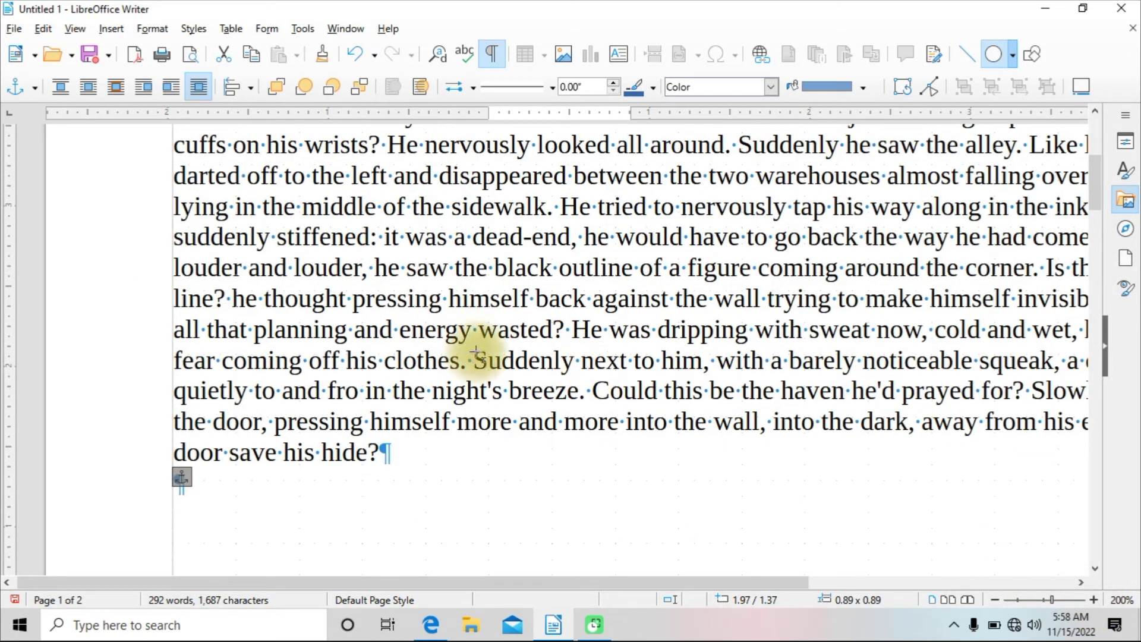
click(480, 332)
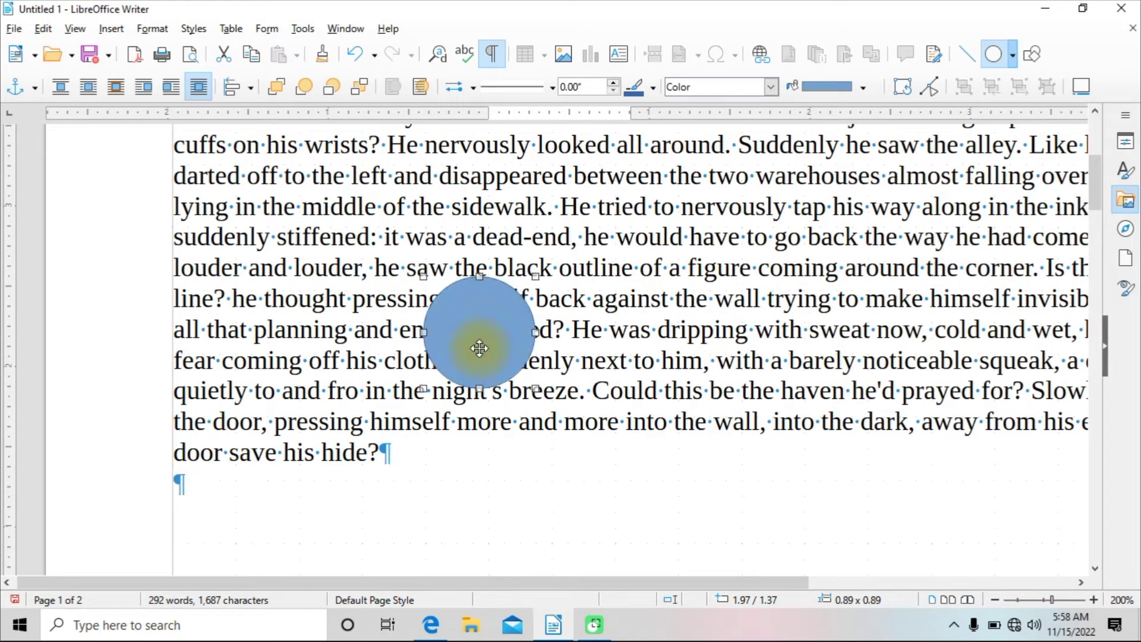
scroll(471, 344, up, 3)
drag(480, 345, 480, 345)
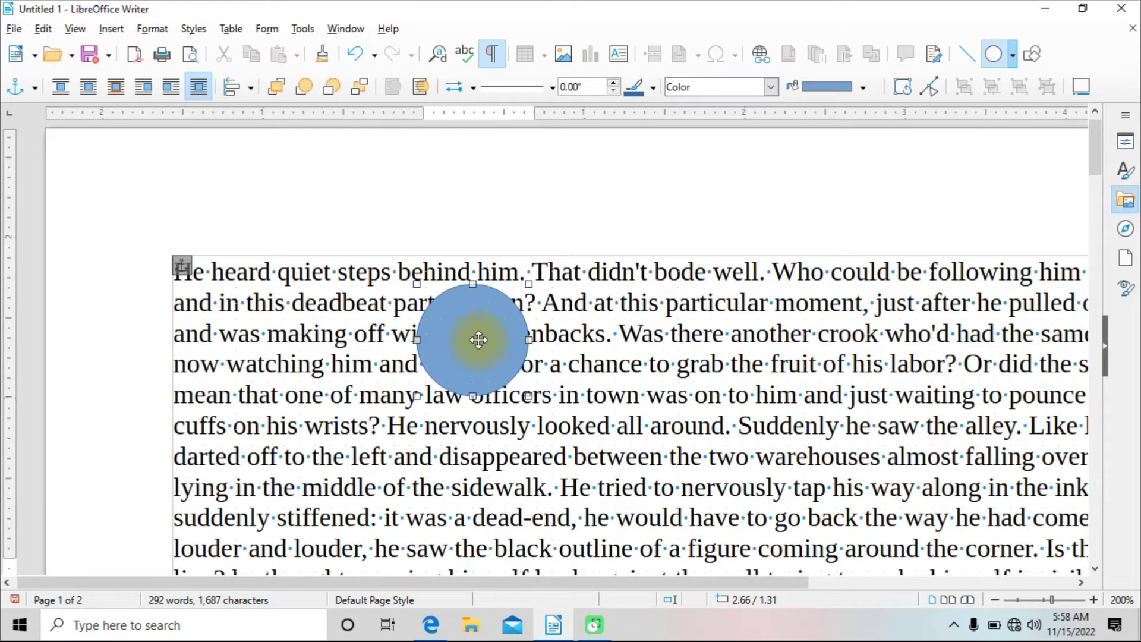
key(Escape)
Insert a small circle below the text and move it to the page's upper-left corner, to about position 0.84 / 0.47.
scroll(377, 357, down, 5)
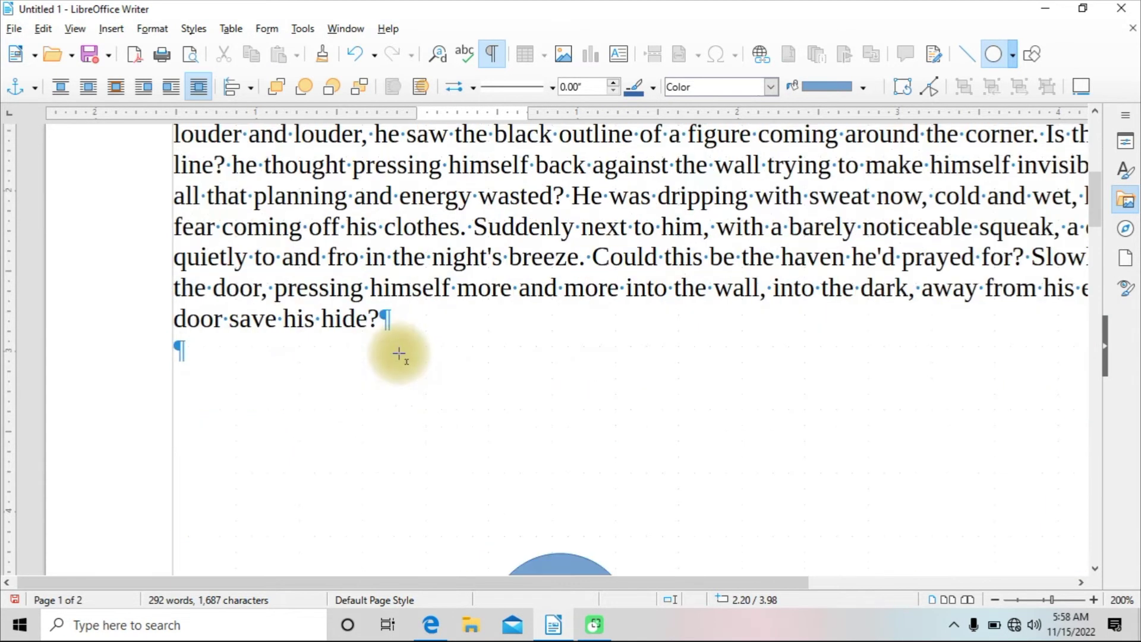
click(545, 552)
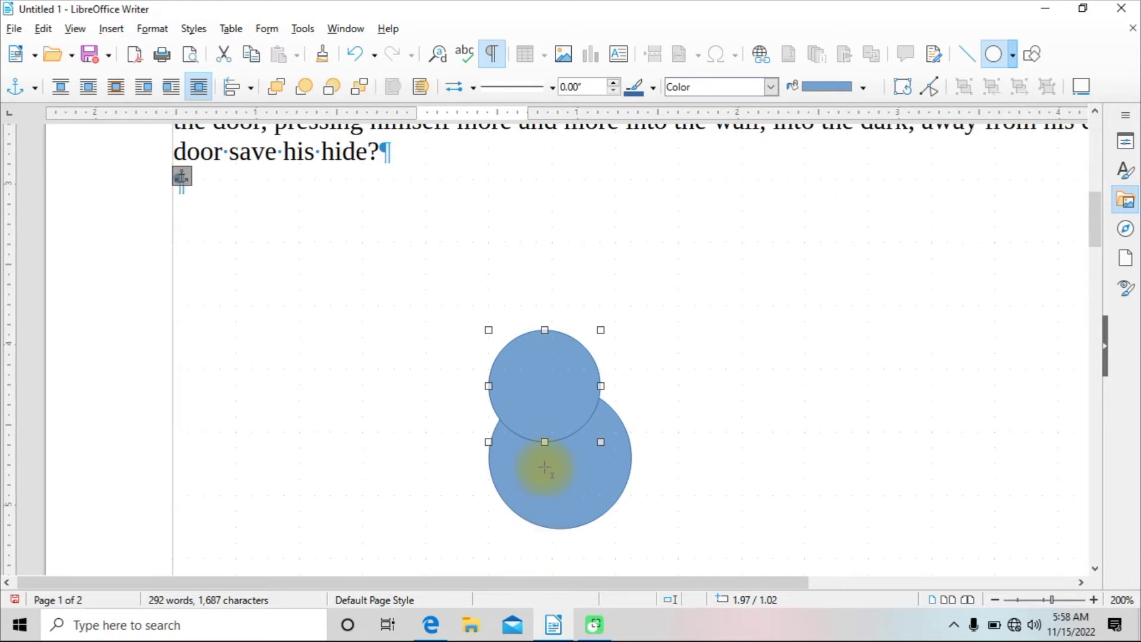
scroll(545, 468, up, 5)
drag(545, 467, 178, 198)
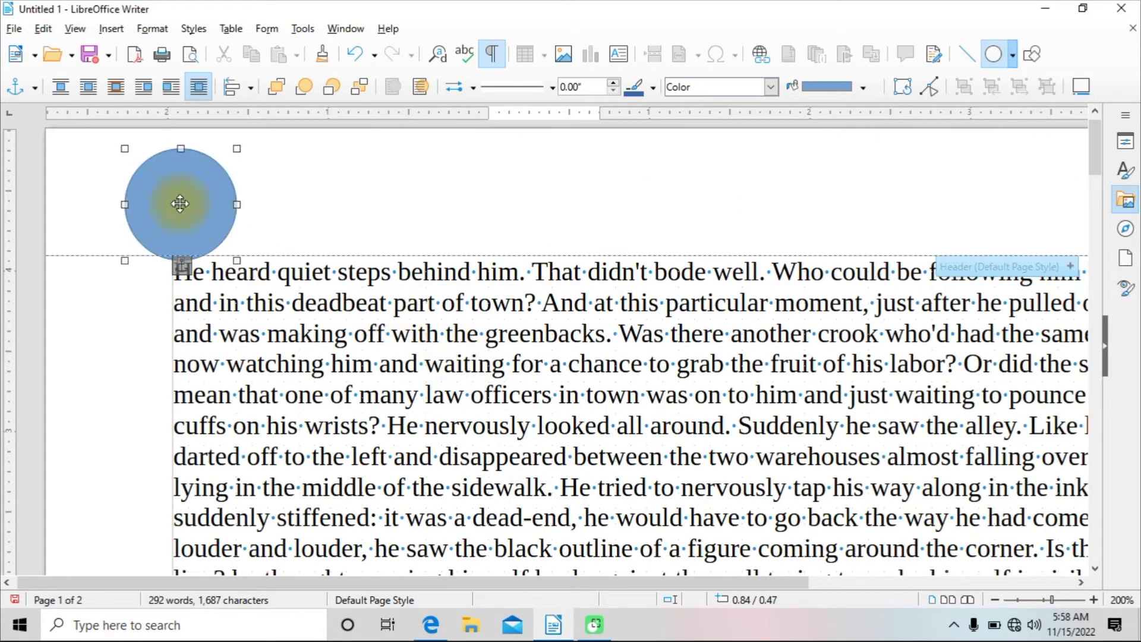
Add several extra spaces after "now watching him", and turn off Formatting Marks.
click(264, 208)
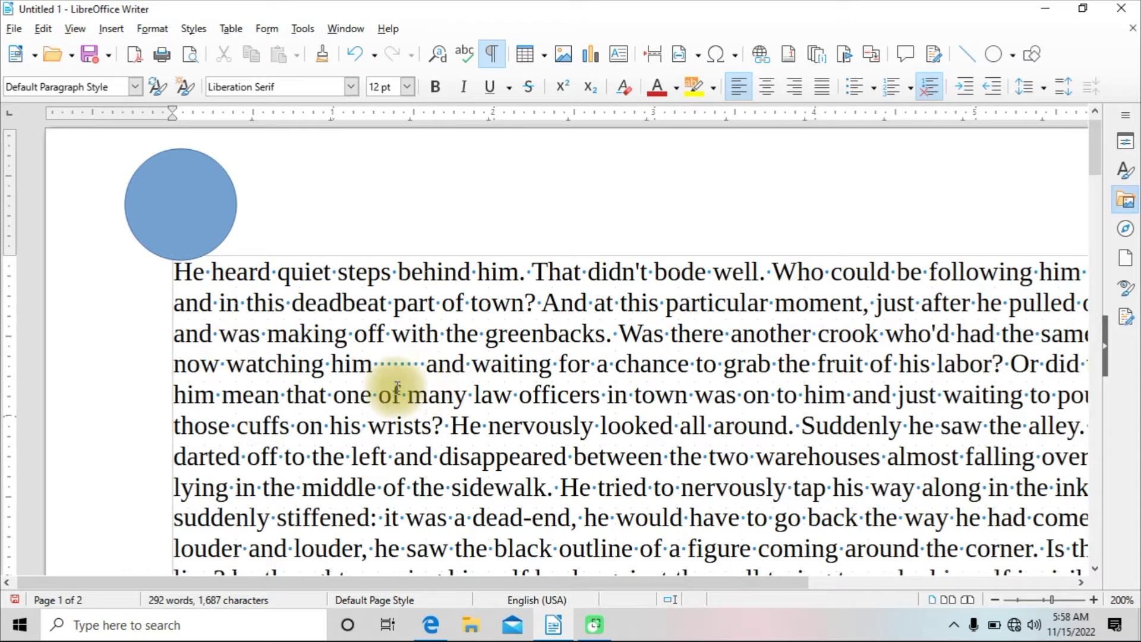
click(490, 52)
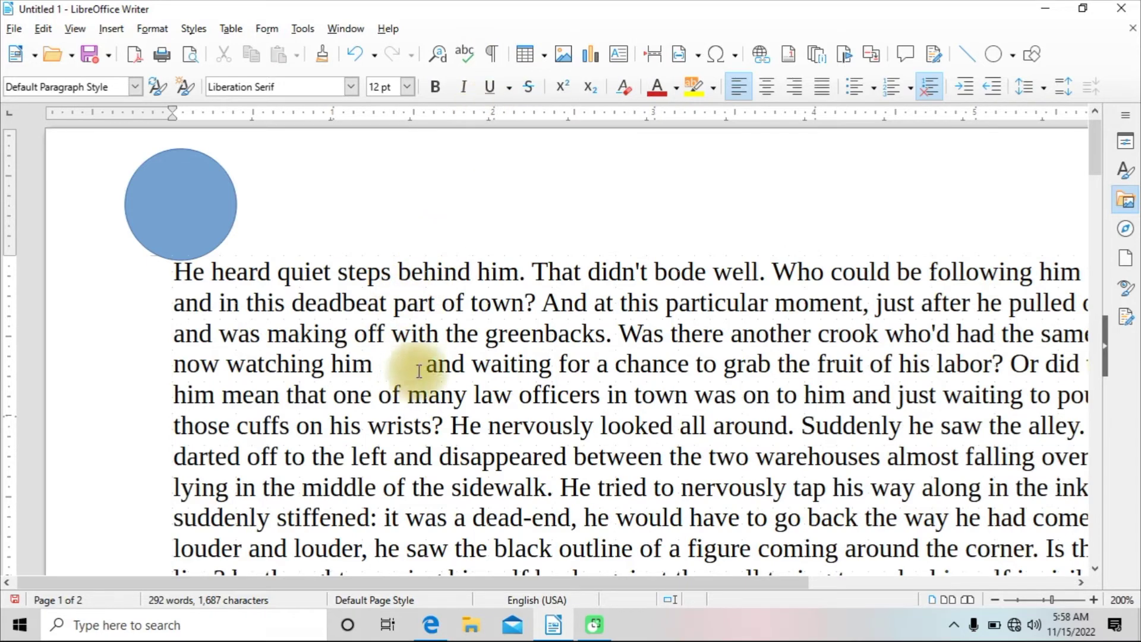
scroll(419, 363, down, 2)
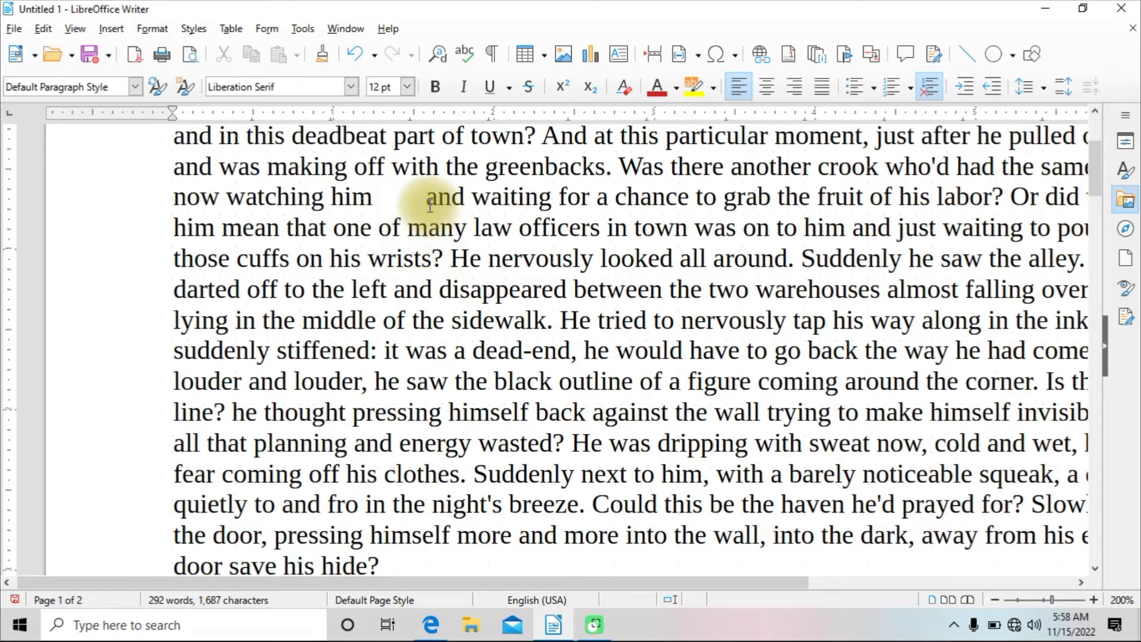
scroll(399, 244, down, 2)
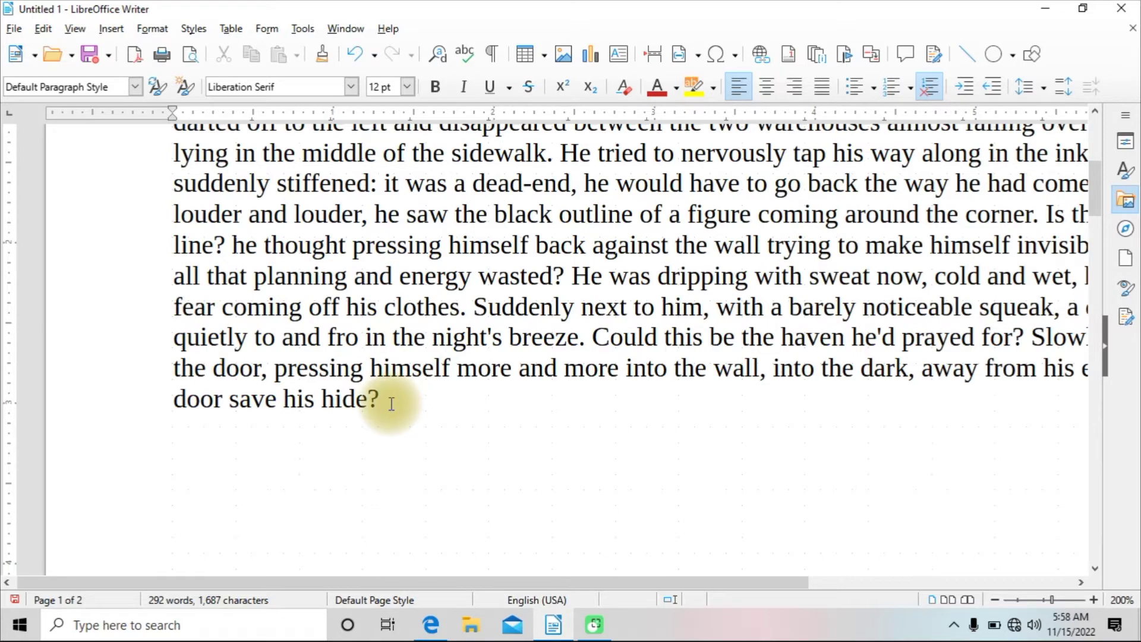
scroll(386, 392, up, 3)
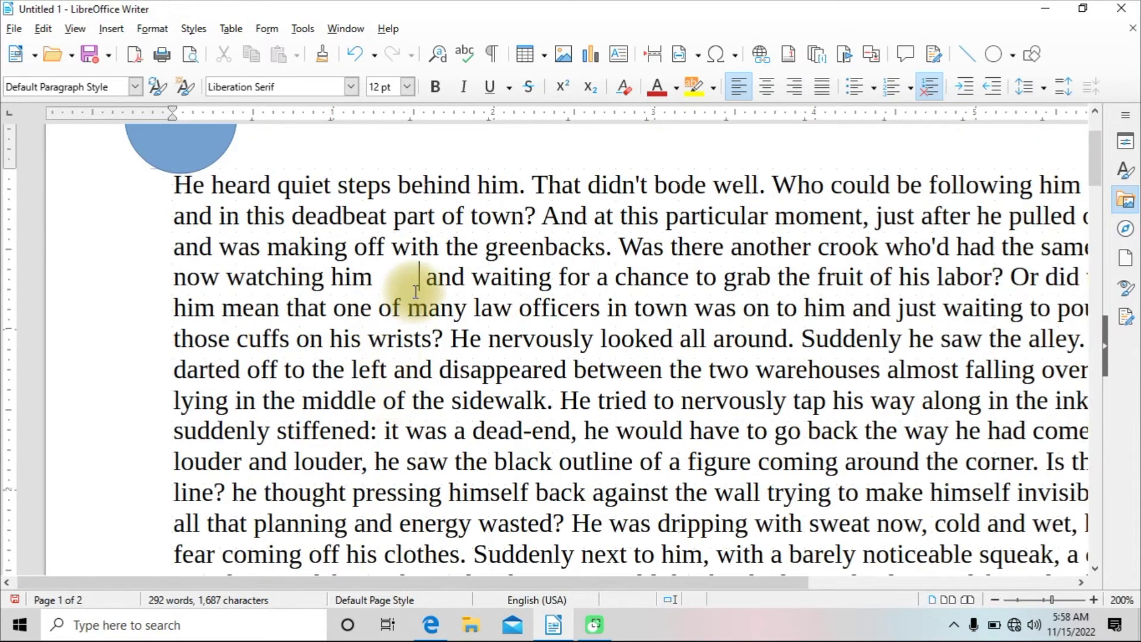
Try to turn off Text Boundaries, and select and deselect the circle at the top of the page.
click(82, 34)
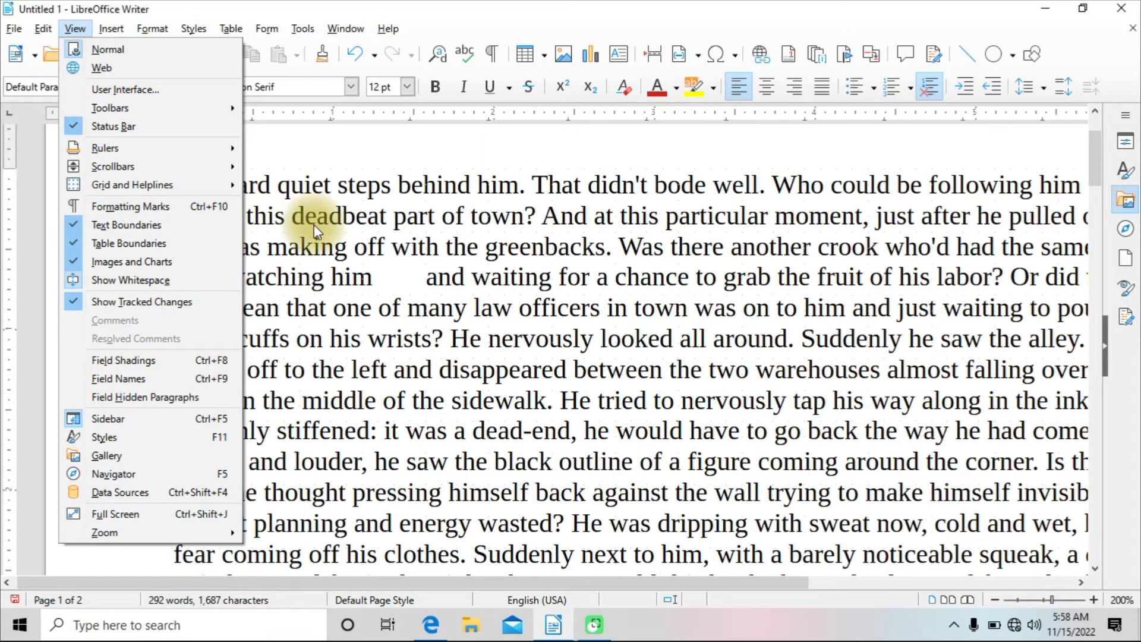
click(136, 226)
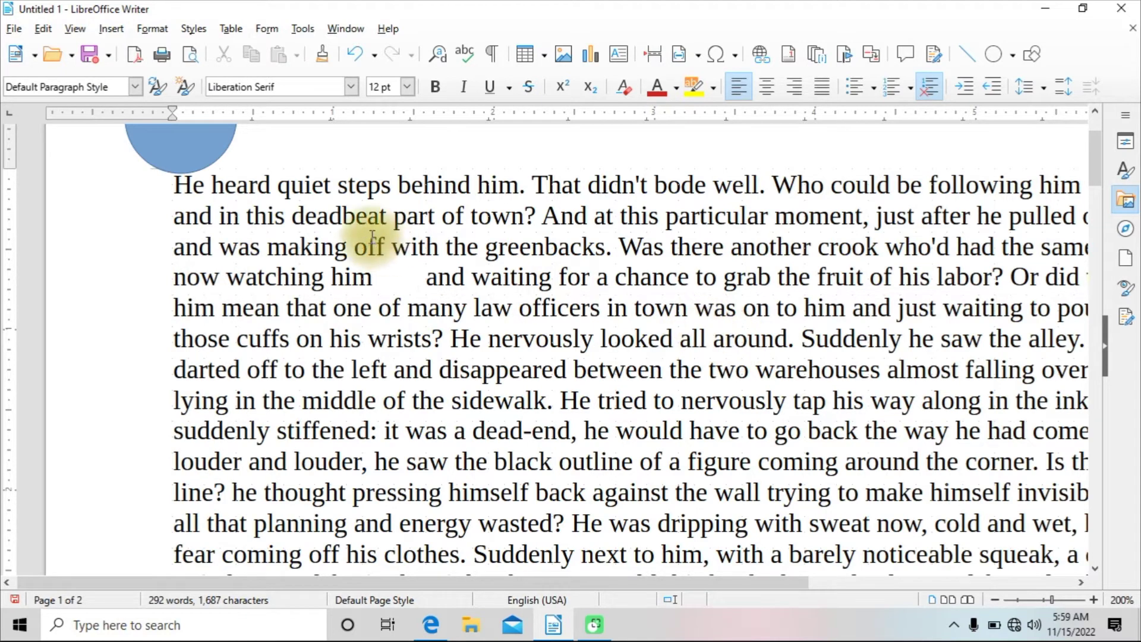
scroll(372, 236, up, 3)
click(237, 224)
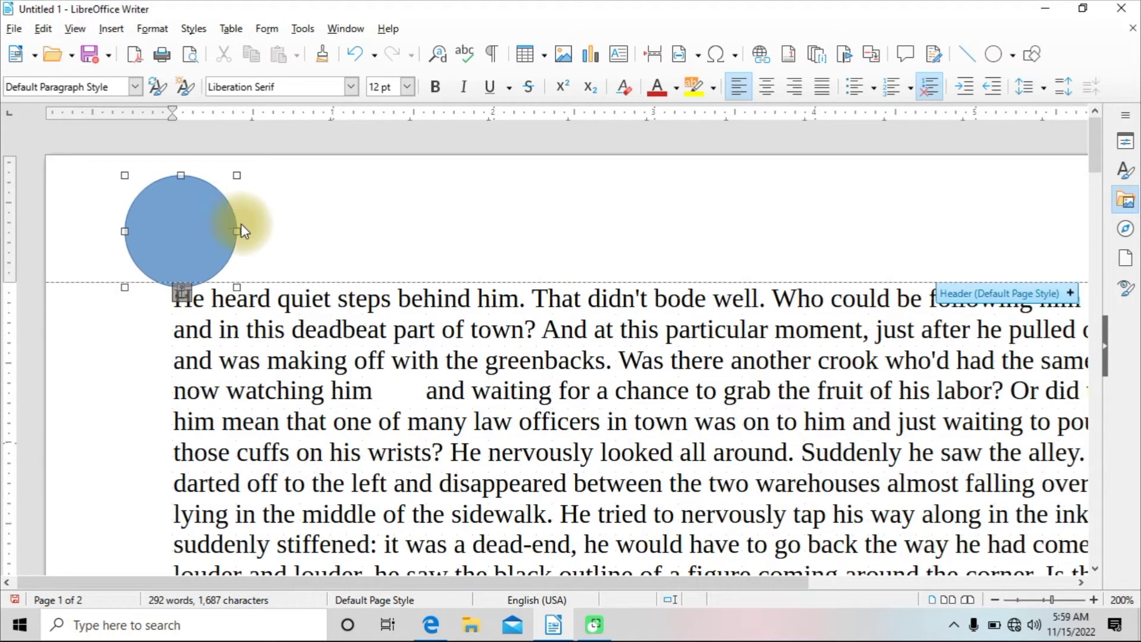
click(301, 261)
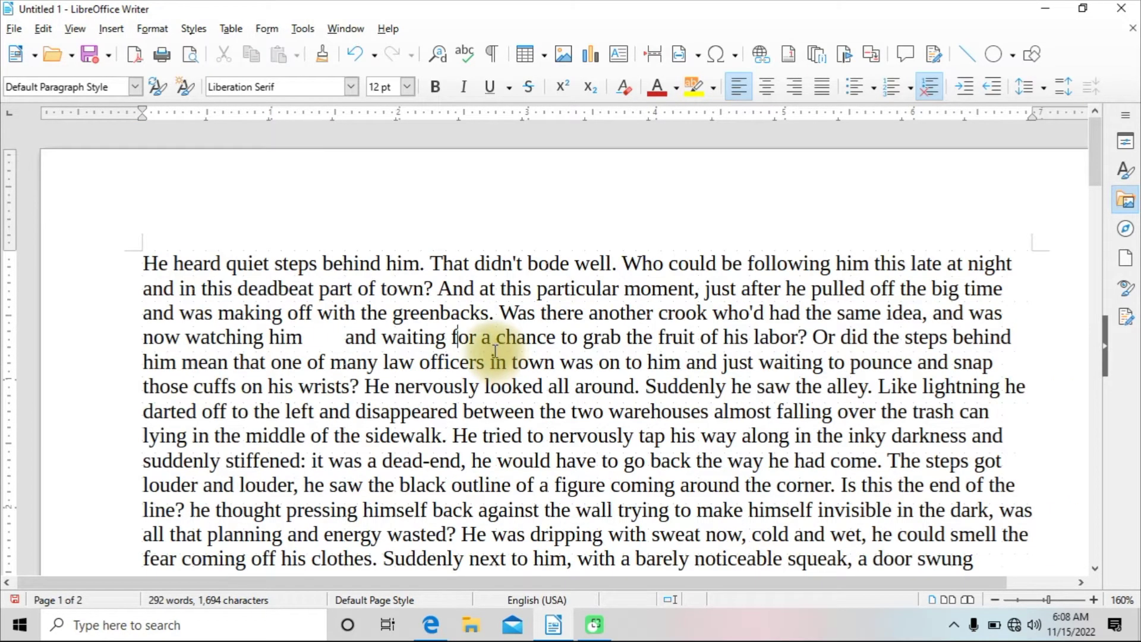
Examine the text boundary corner marks at the top and bottom of the first page.
click(74, 29)
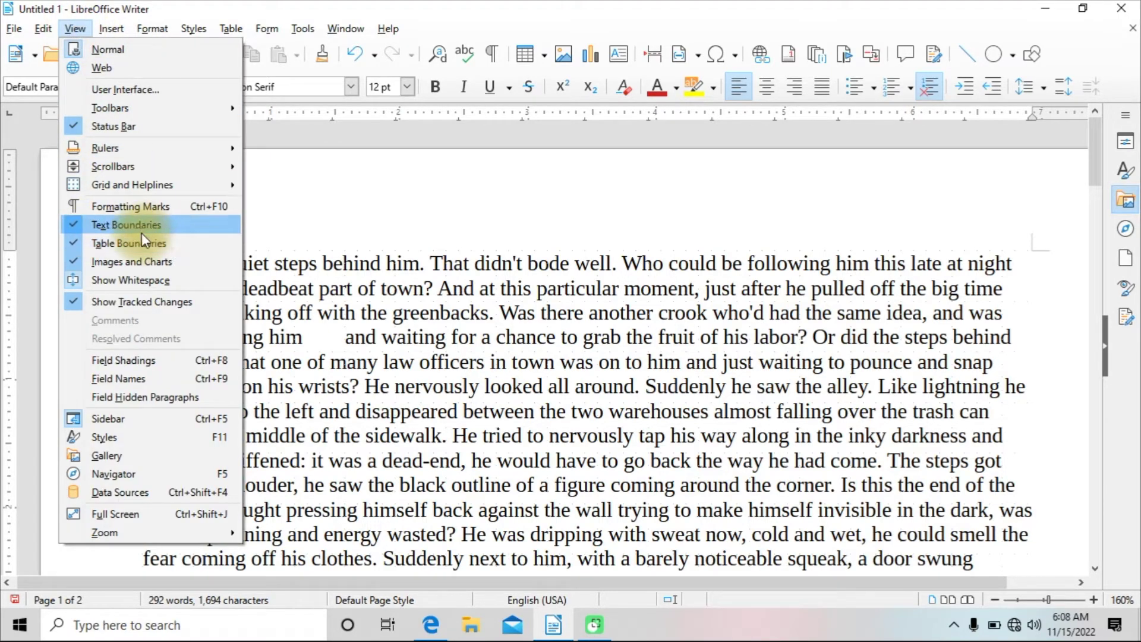
click(85, 223)
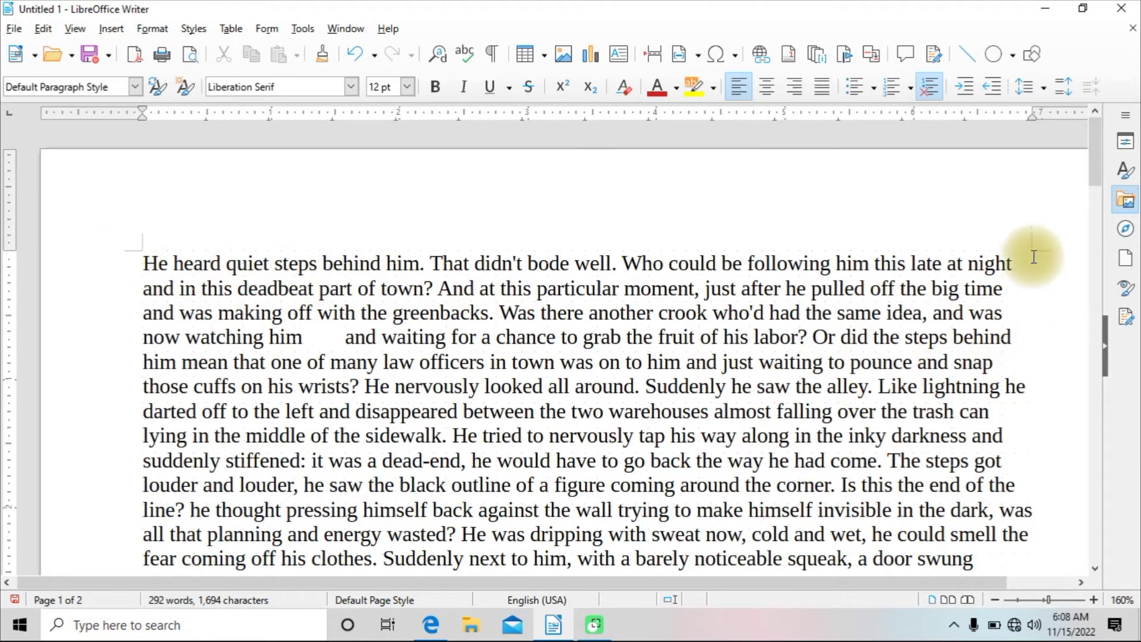
drag(1097, 179, 1106, 347)
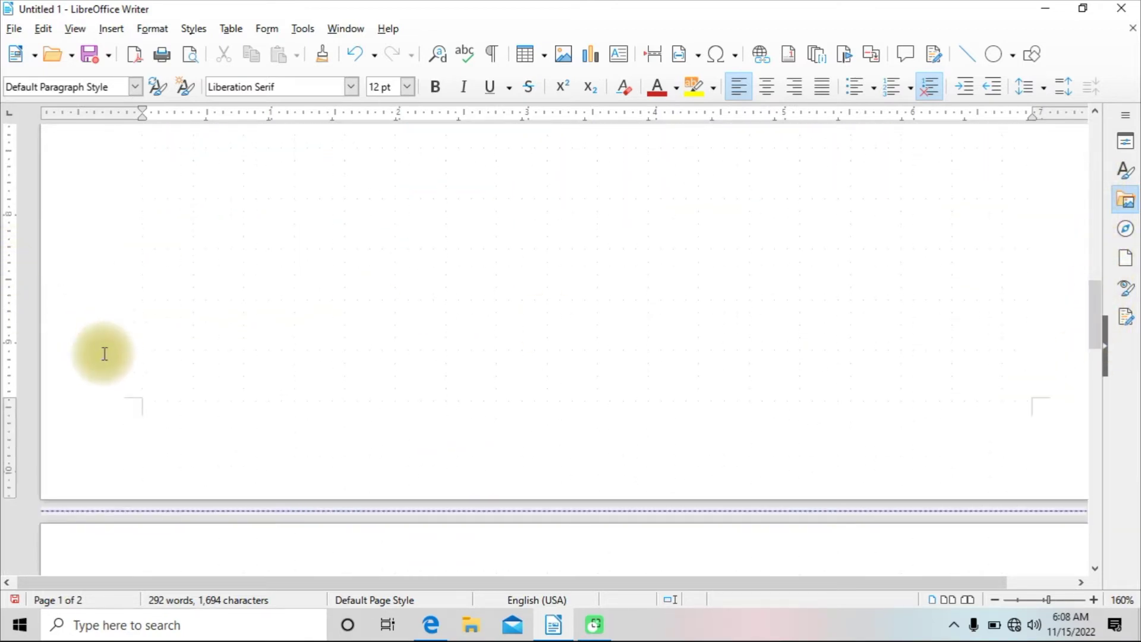
drag(1100, 347, 1080, 178)
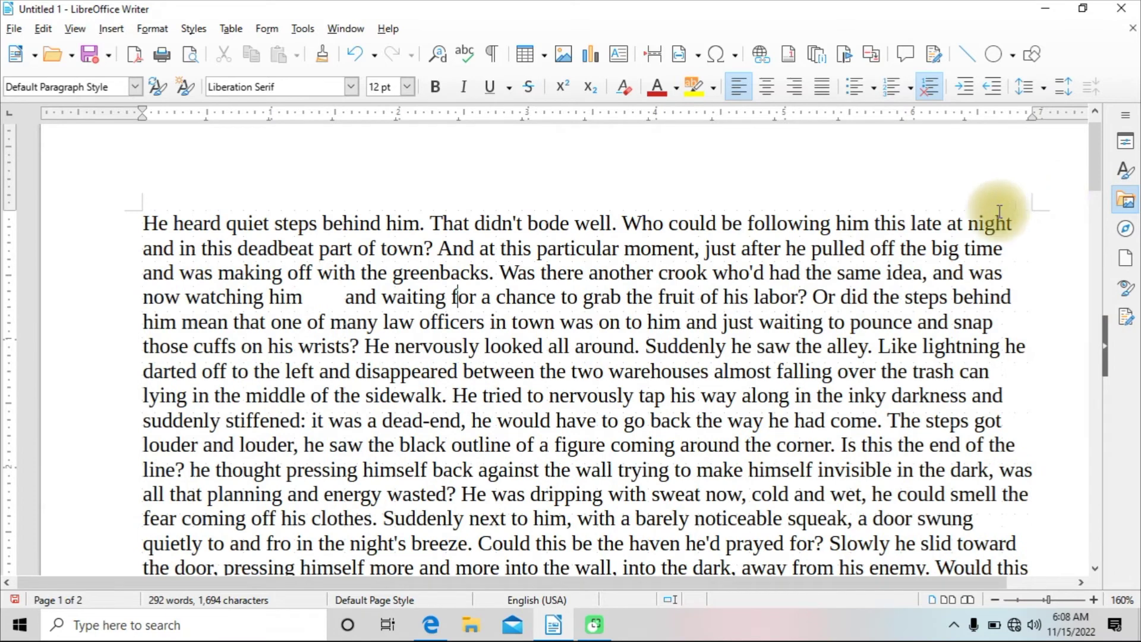
Turn off Text Boundaries to hide the corner marks around the page's text area, and turn it back on.
click(70, 29)
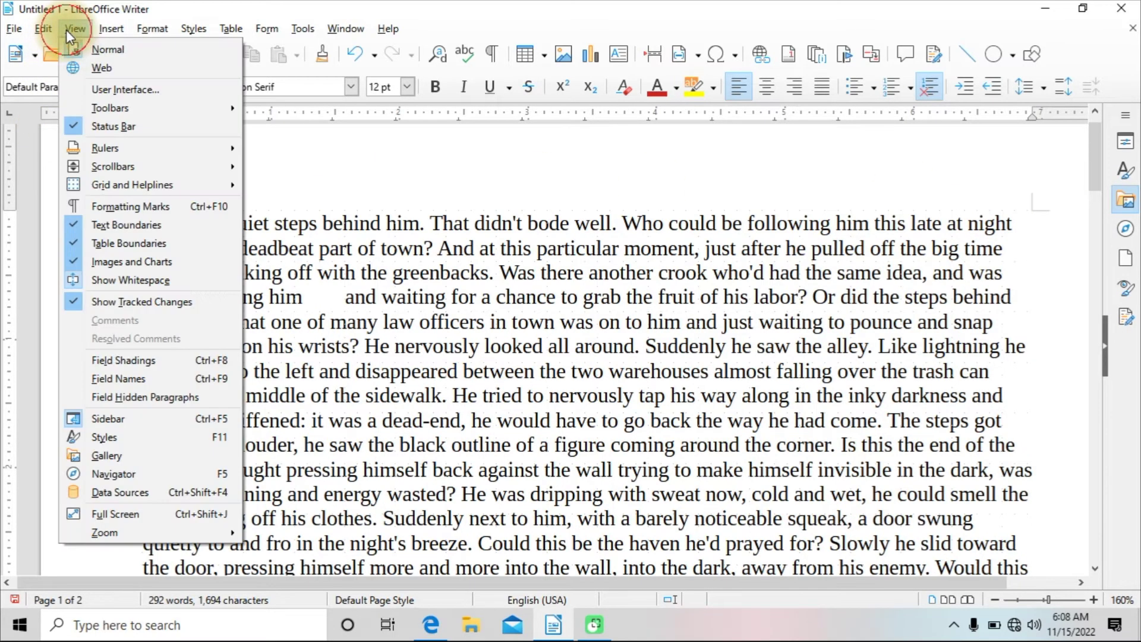
click(77, 225)
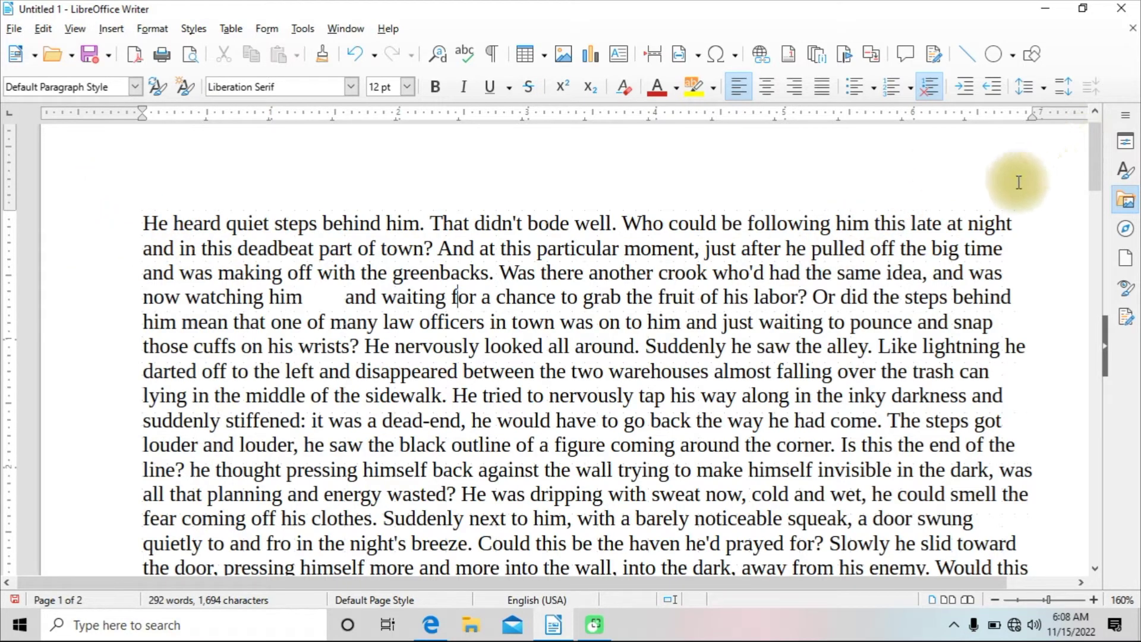
mouse_move(1097, 146)
mouse_down()
mouse_move(1100, 336)
mouse_move(1101, 144)
mouse_up()
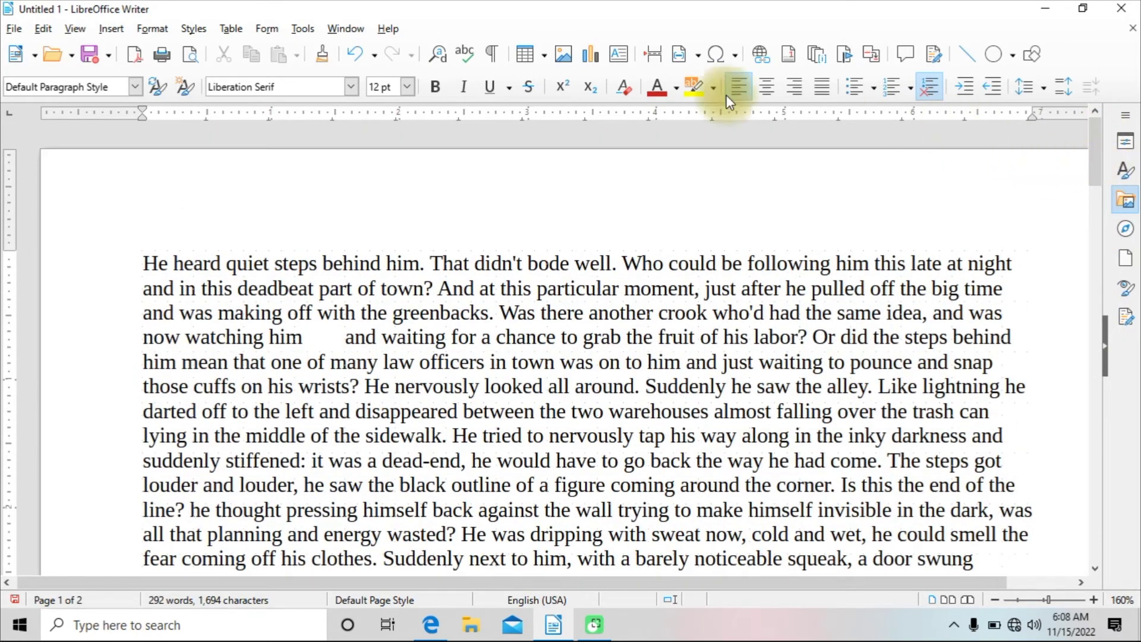
click(74, 28)
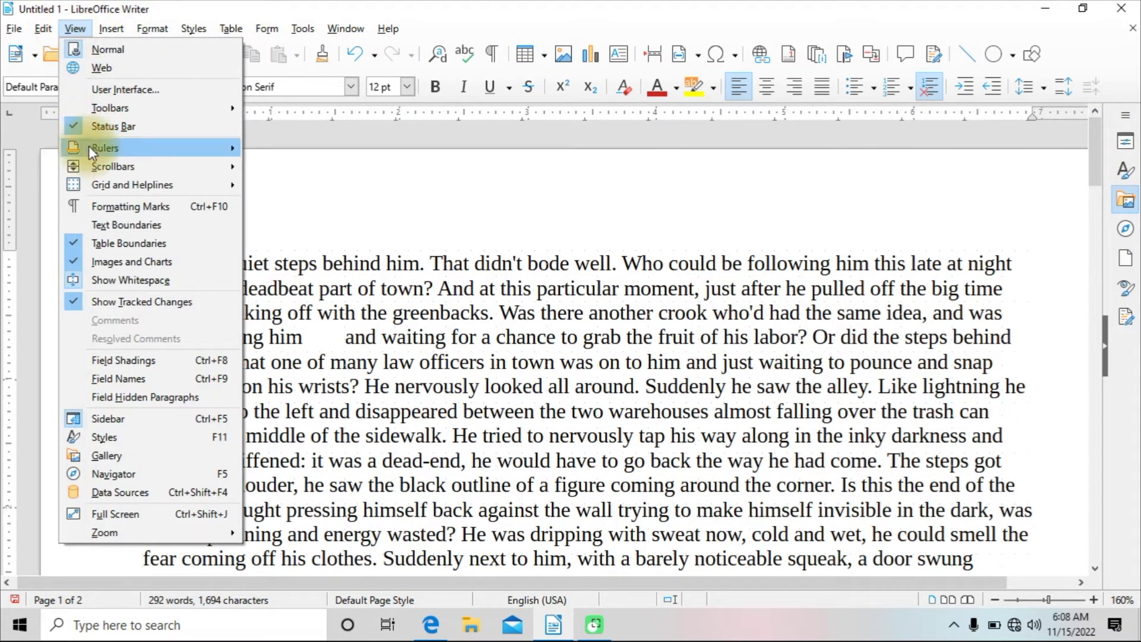
click(96, 226)
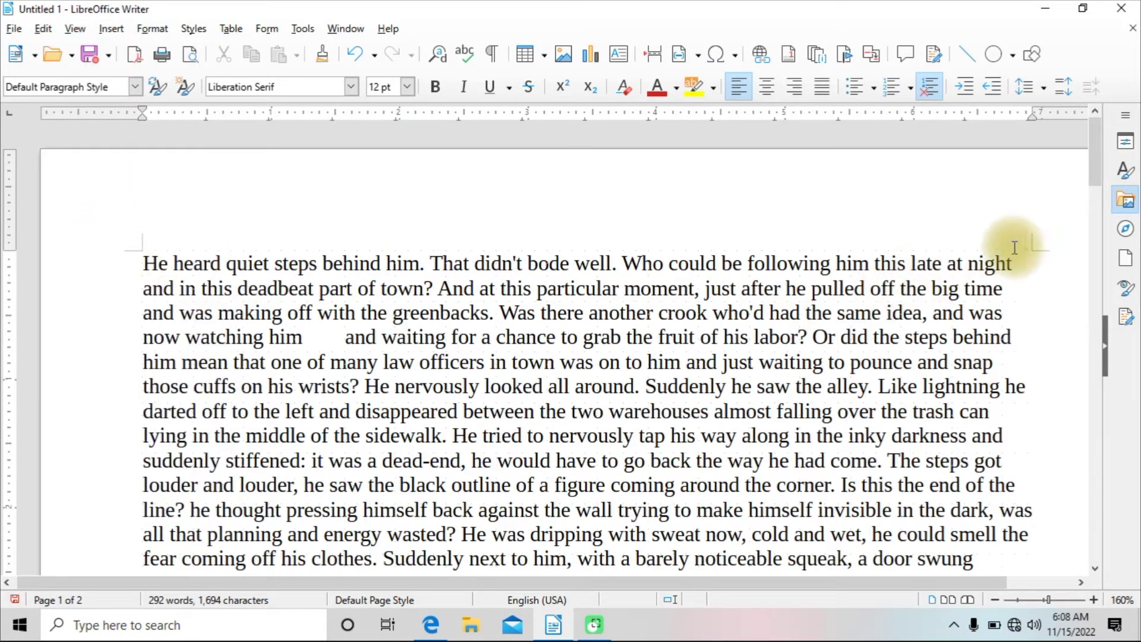
Insert a table with two columns and two rows directly below the last paragraph of text.
click(69, 27)
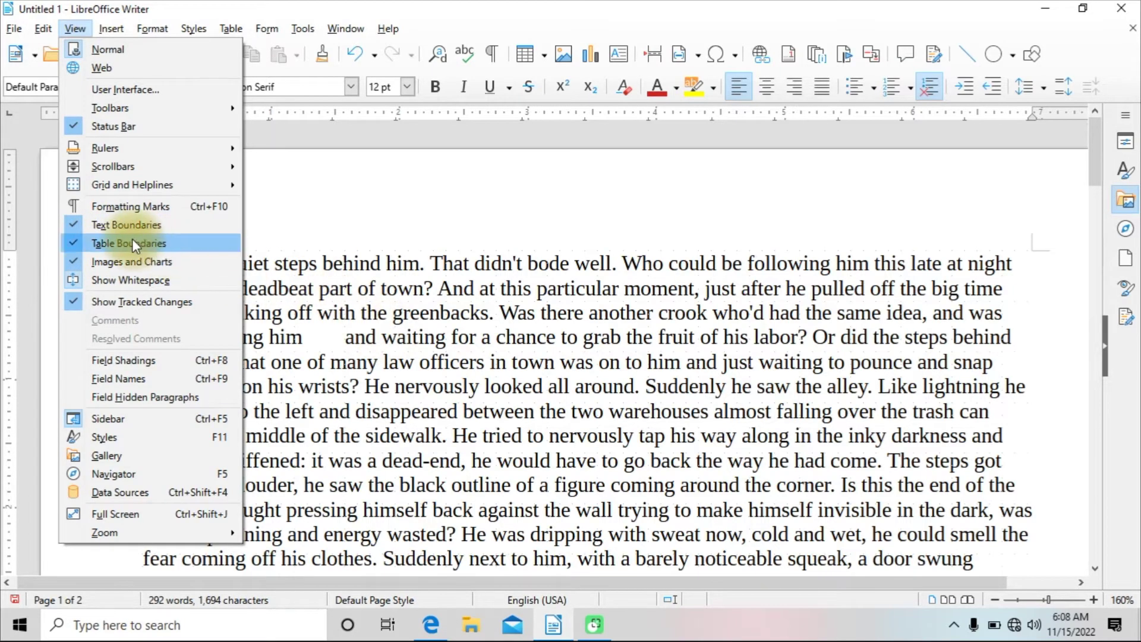
click(446, 293)
scroll(449, 300, down, 5)
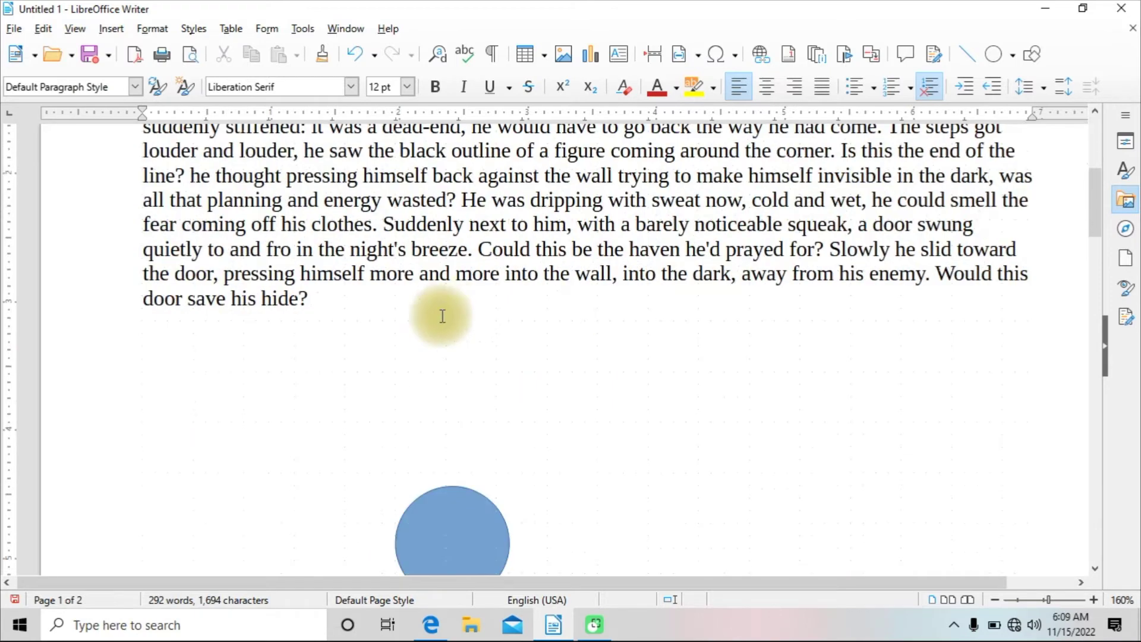
click(267, 340)
click(535, 57)
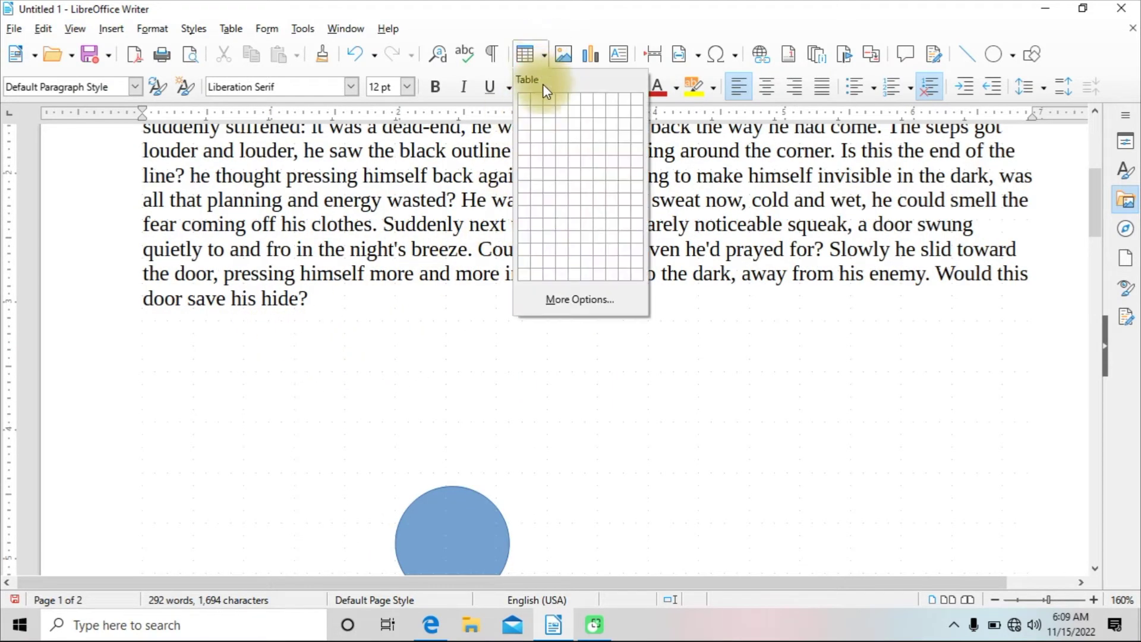
click(538, 115)
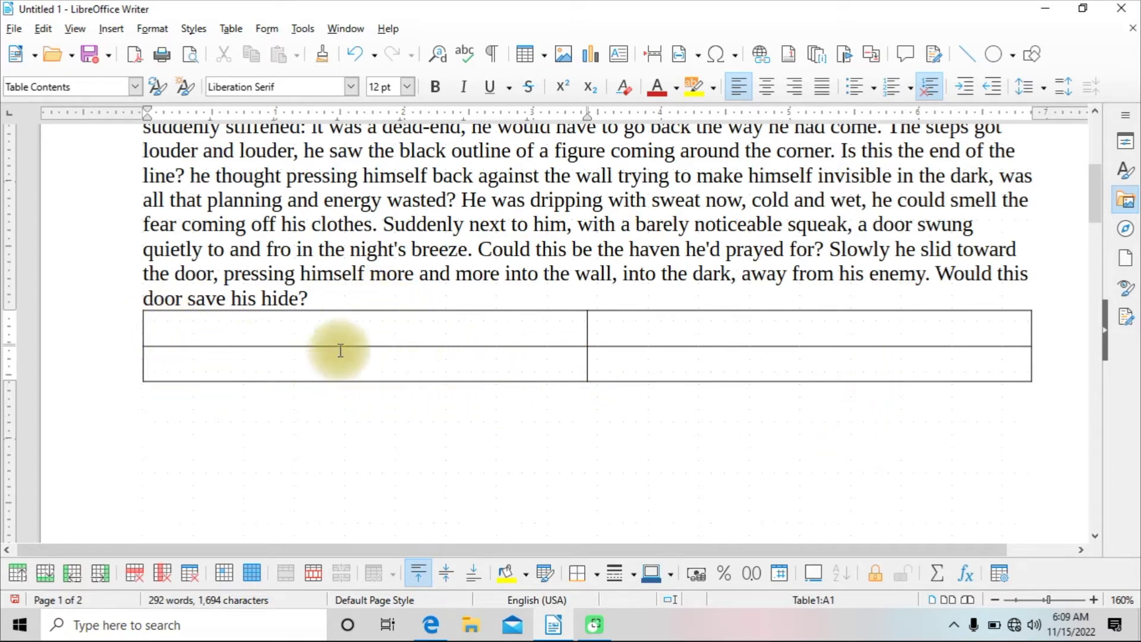
Turn off Table Boundaries, and turn it back on.
click(71, 28)
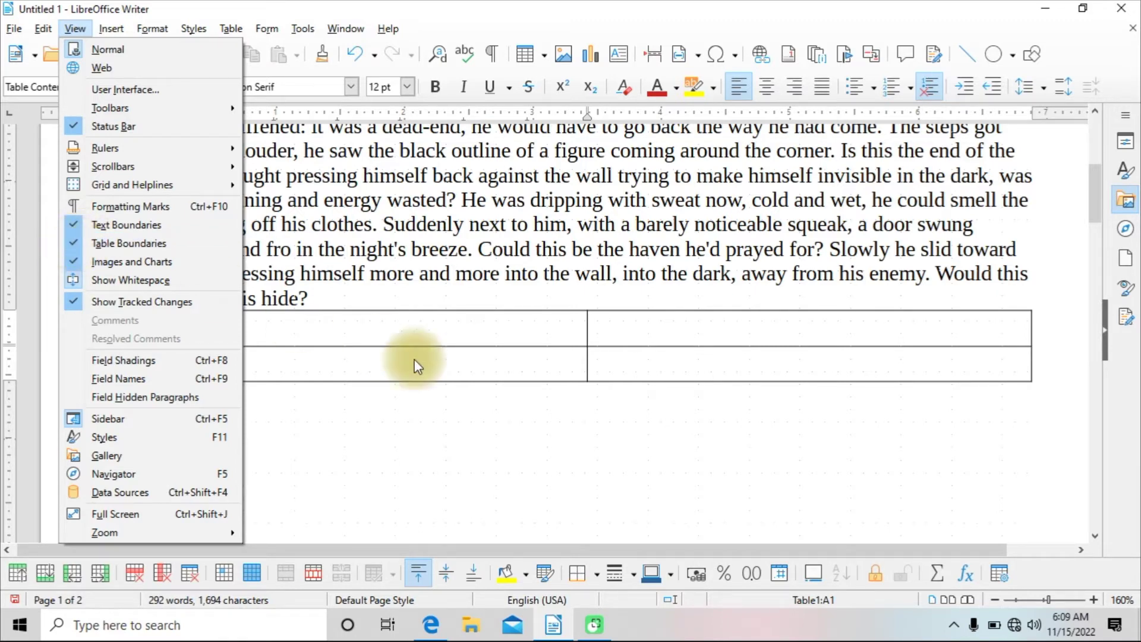
click(107, 243)
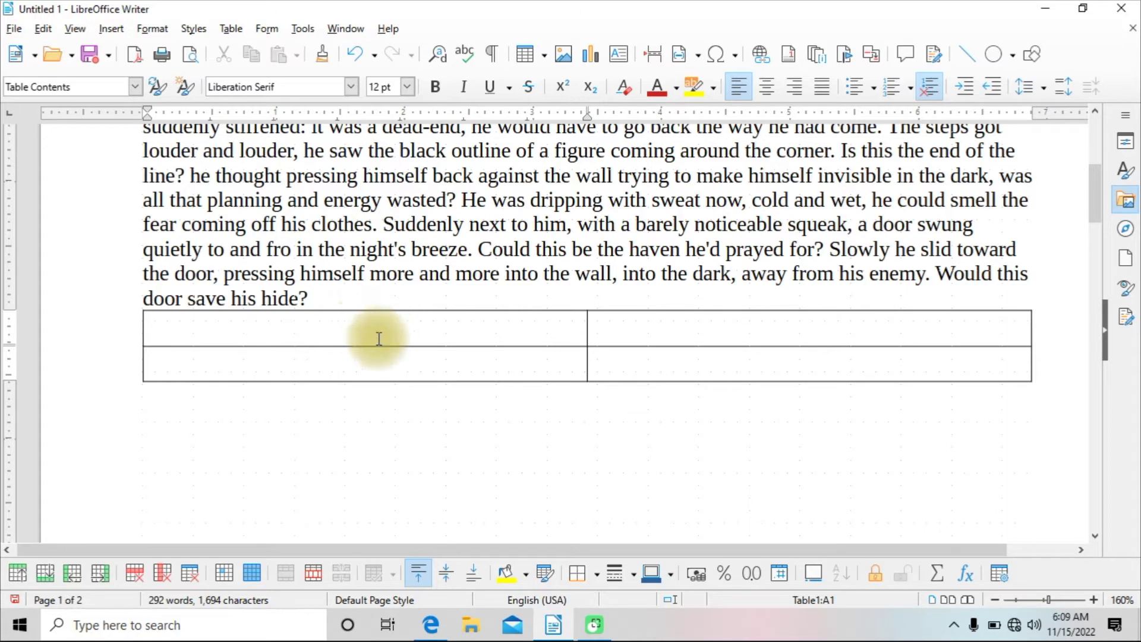
click(74, 28)
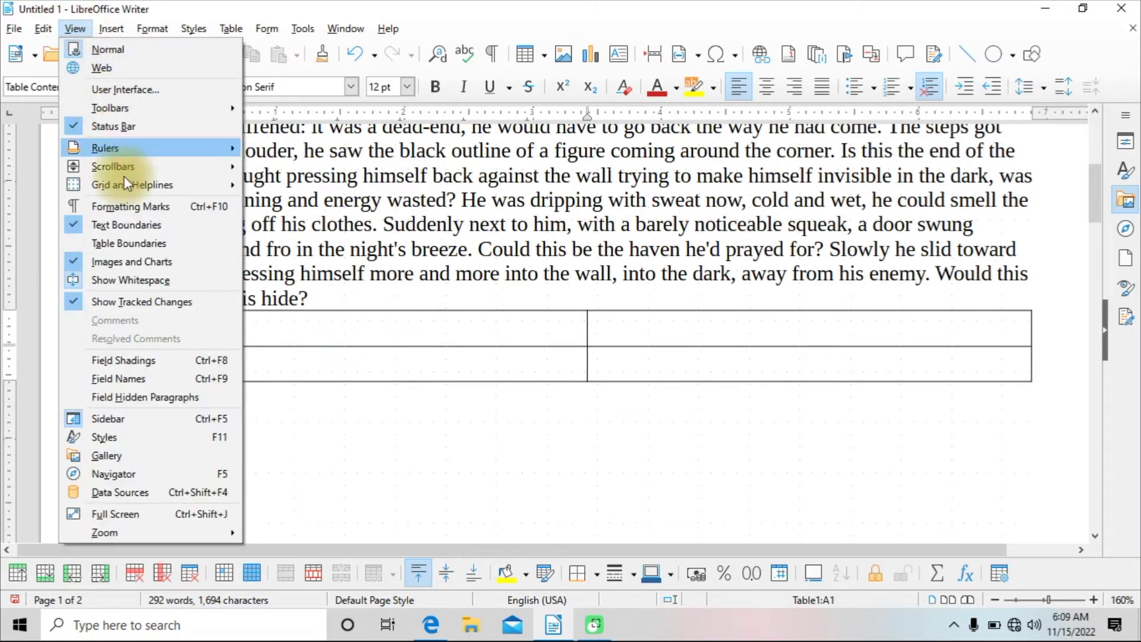
click(115, 241)
Turn off Images and Charts, and insert the "shaan classes" image from the Desktop below the table.
click(76, 28)
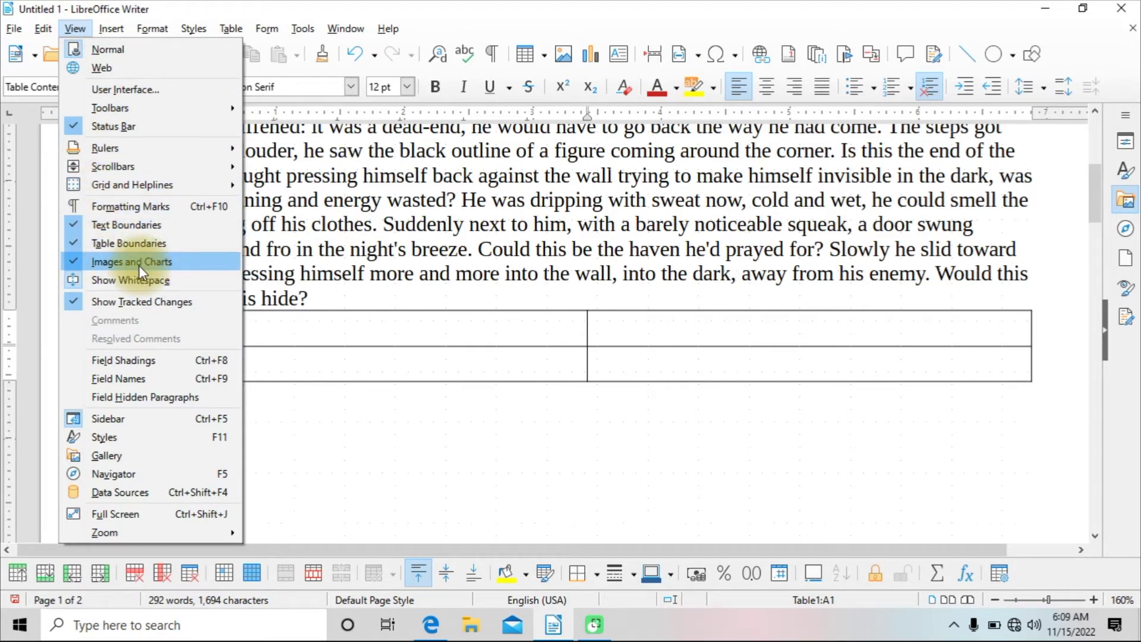
click(72, 261)
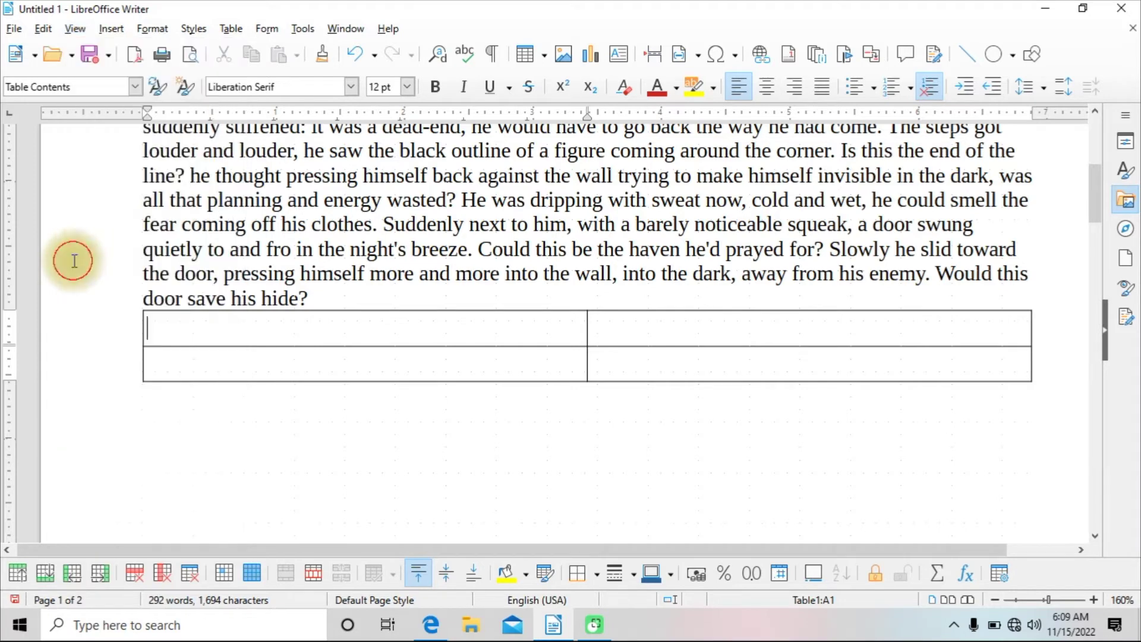
scroll(262, 338, down, 4)
click(235, 300)
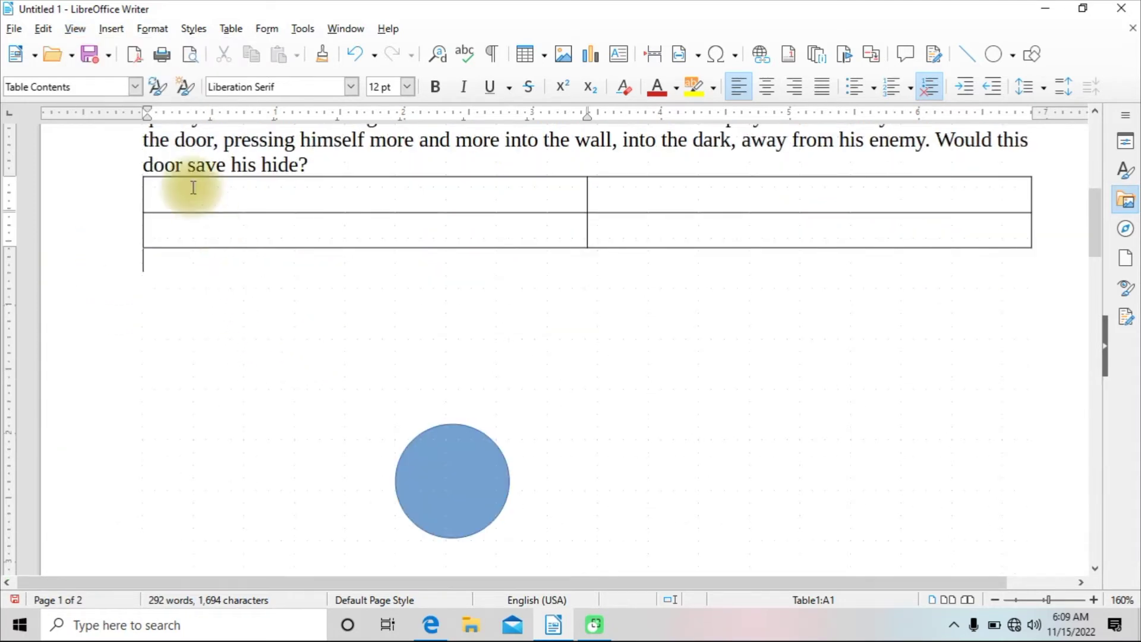
click(116, 27)
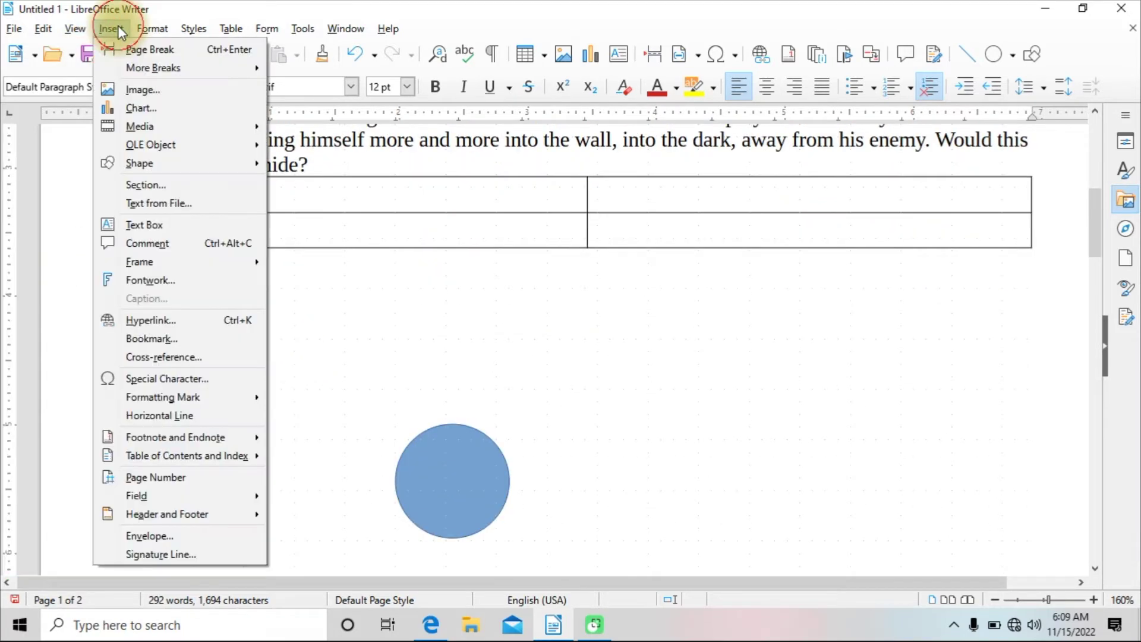
click(128, 90)
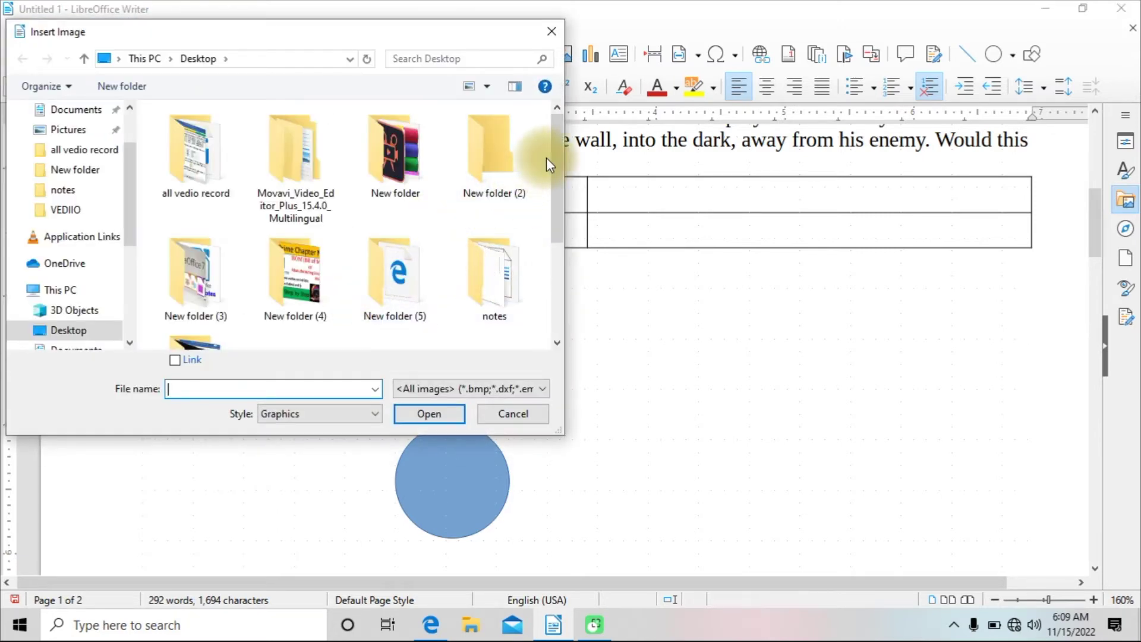
drag(554, 144, 566, 229)
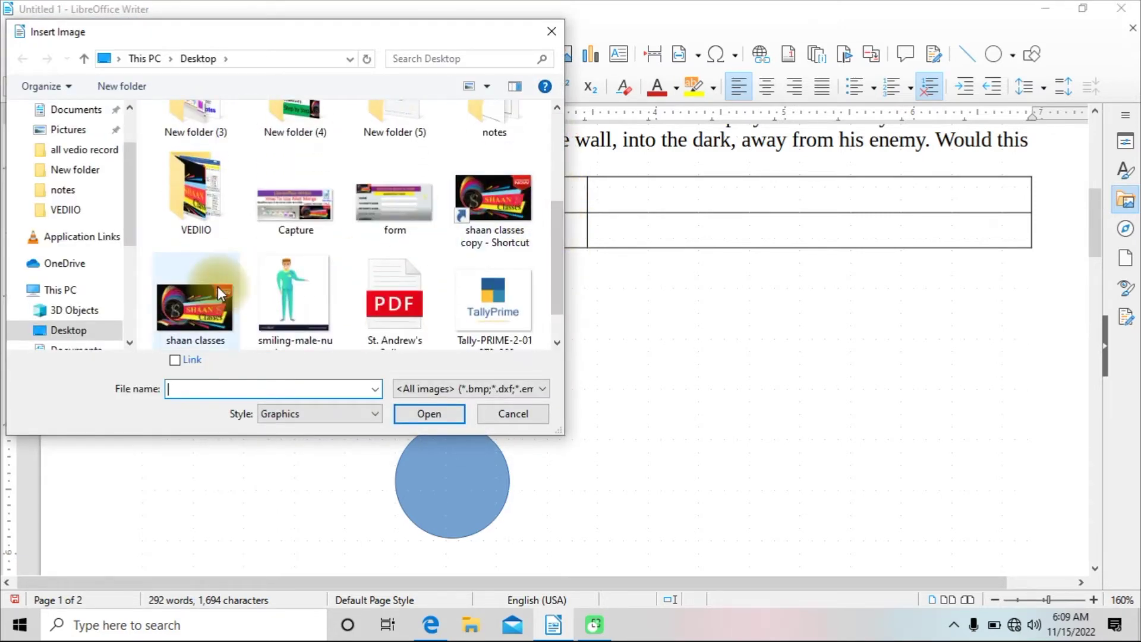
double_click(220, 292)
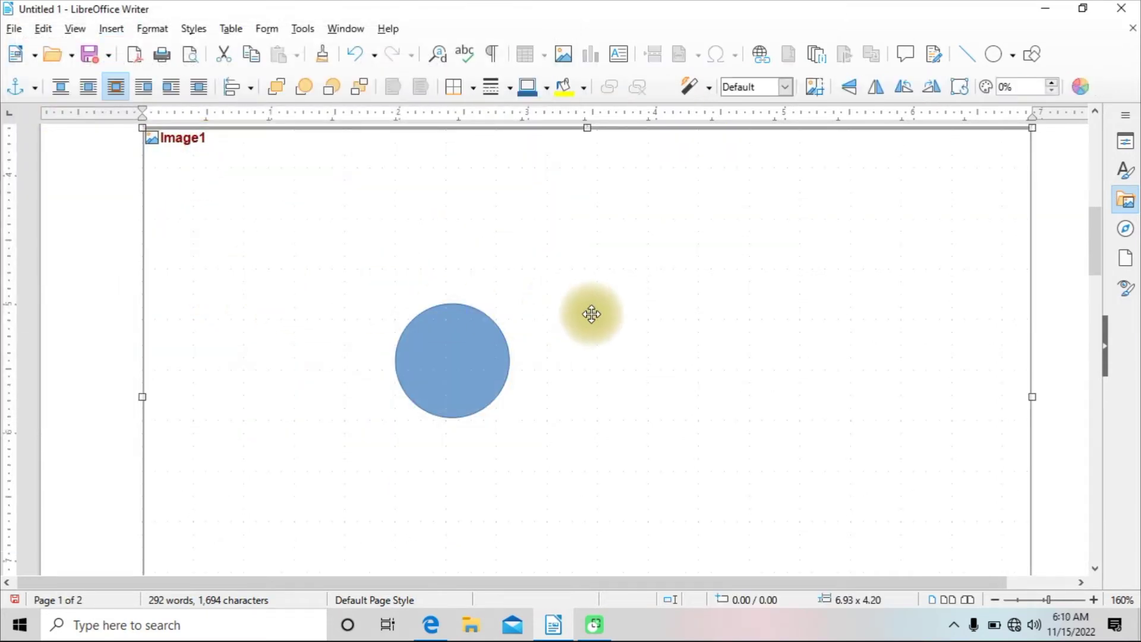
Shrink the inserted image to about 2.72 x 1.65 and move it beside the blue circle.
drag(143, 128, 559, 330)
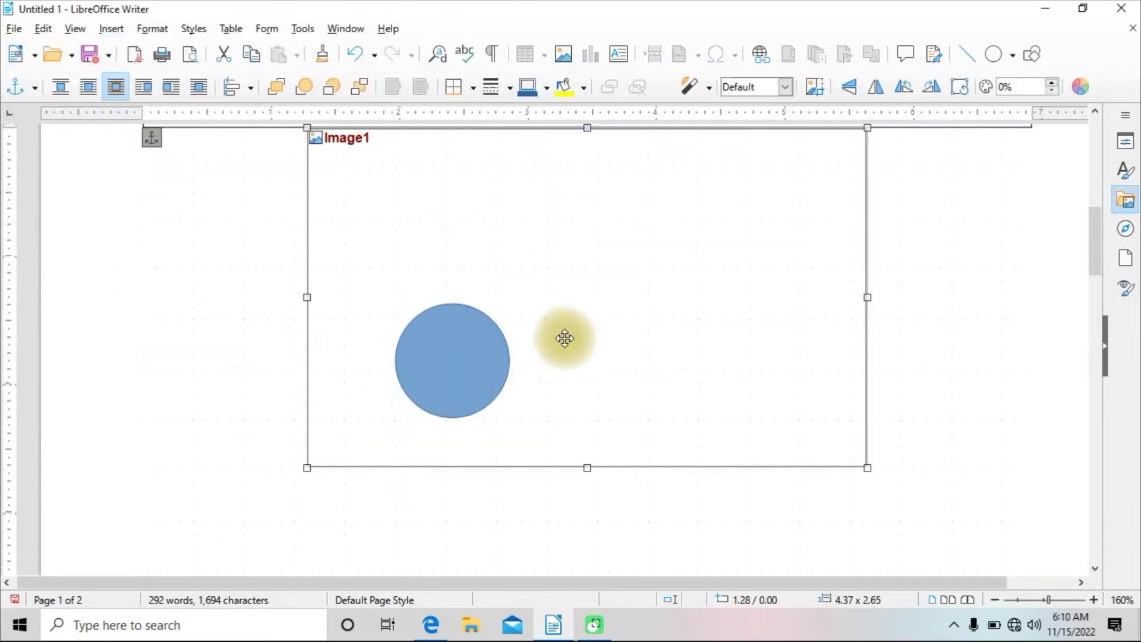
drag(868, 127, 655, 257)
drag(550, 211, 705, 258)
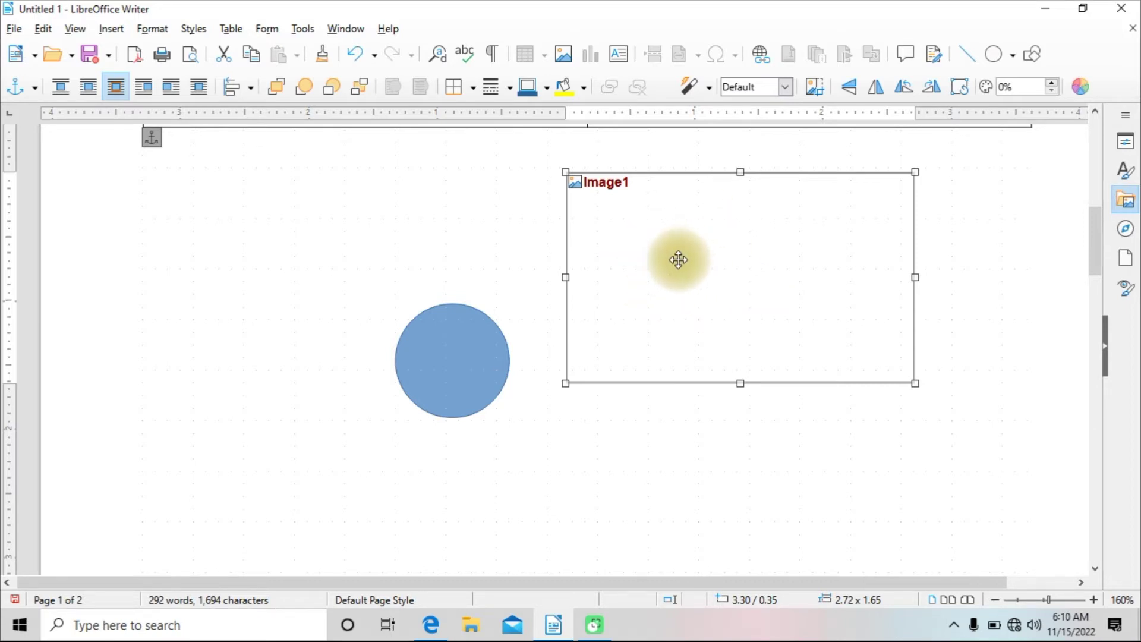
Turn on Images and Charts to display the picture, and switch the option off and on once more.
click(74, 29)
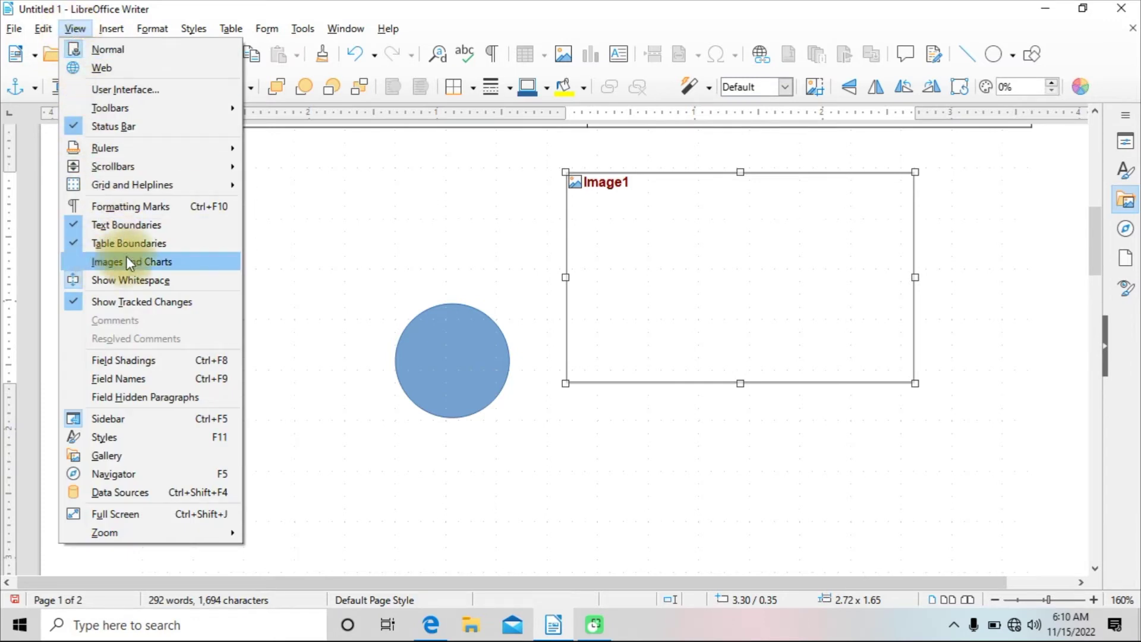
click(90, 263)
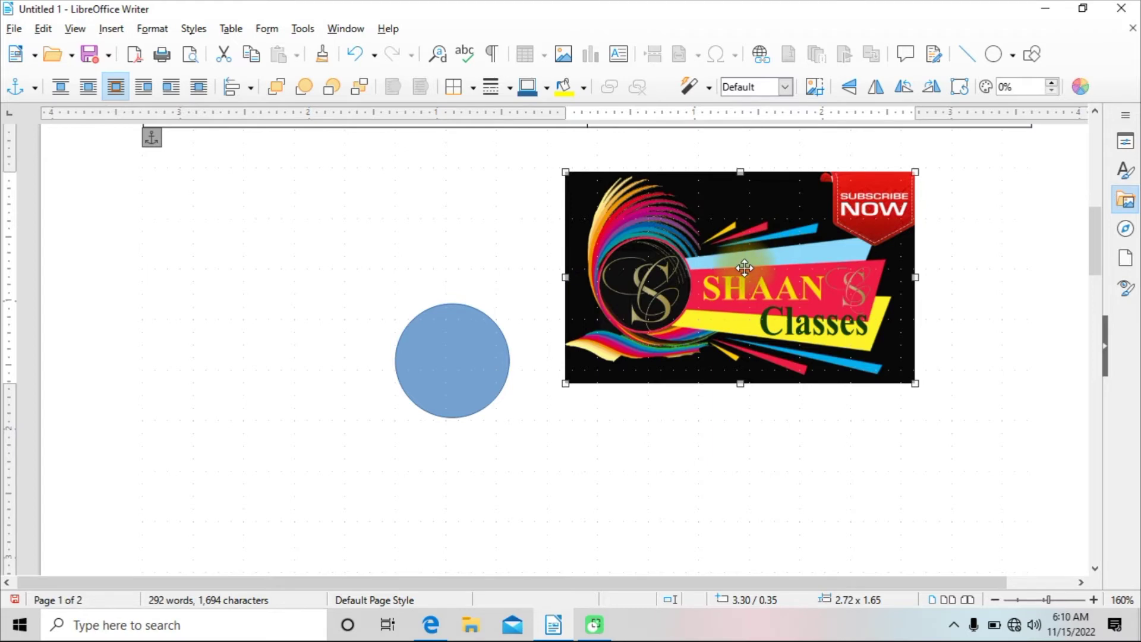
click(76, 30)
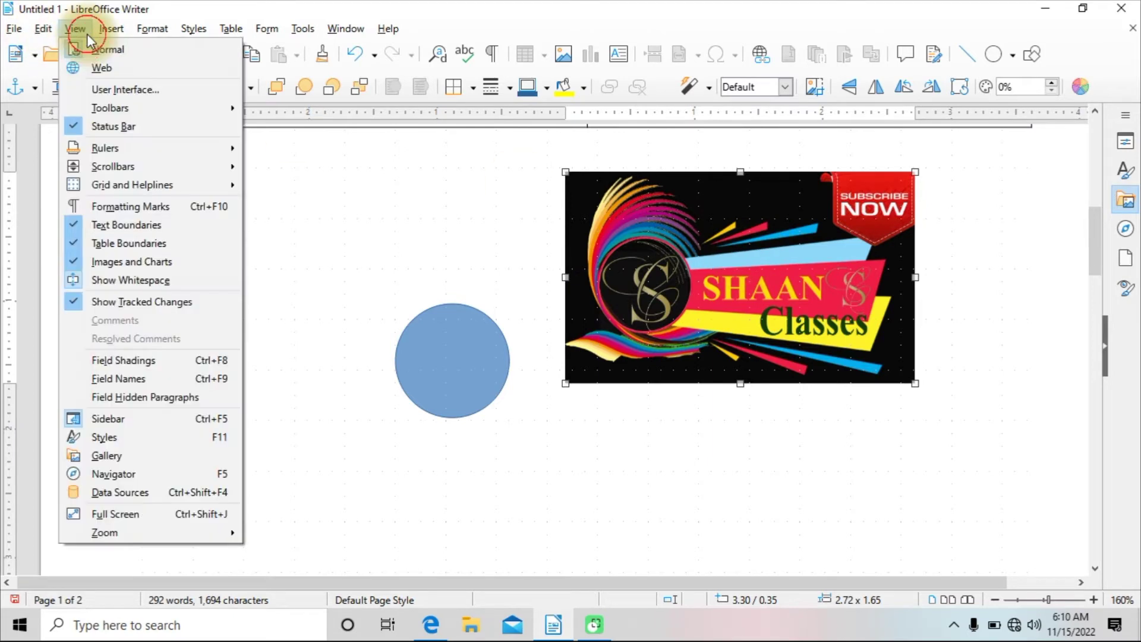
click(104, 261)
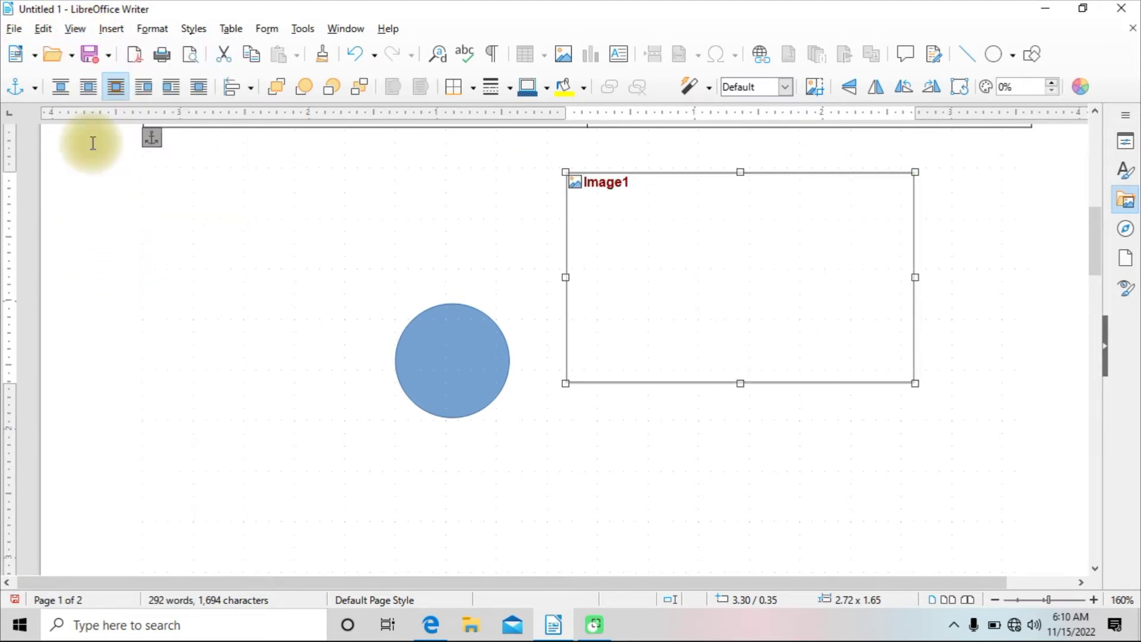
click(74, 31)
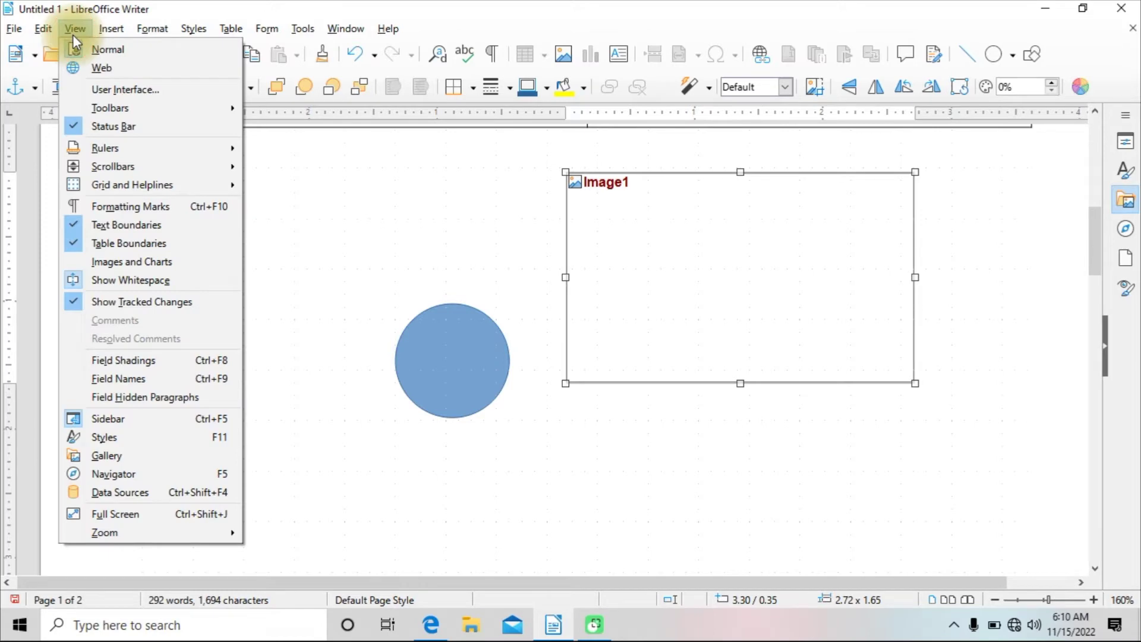
click(99, 264)
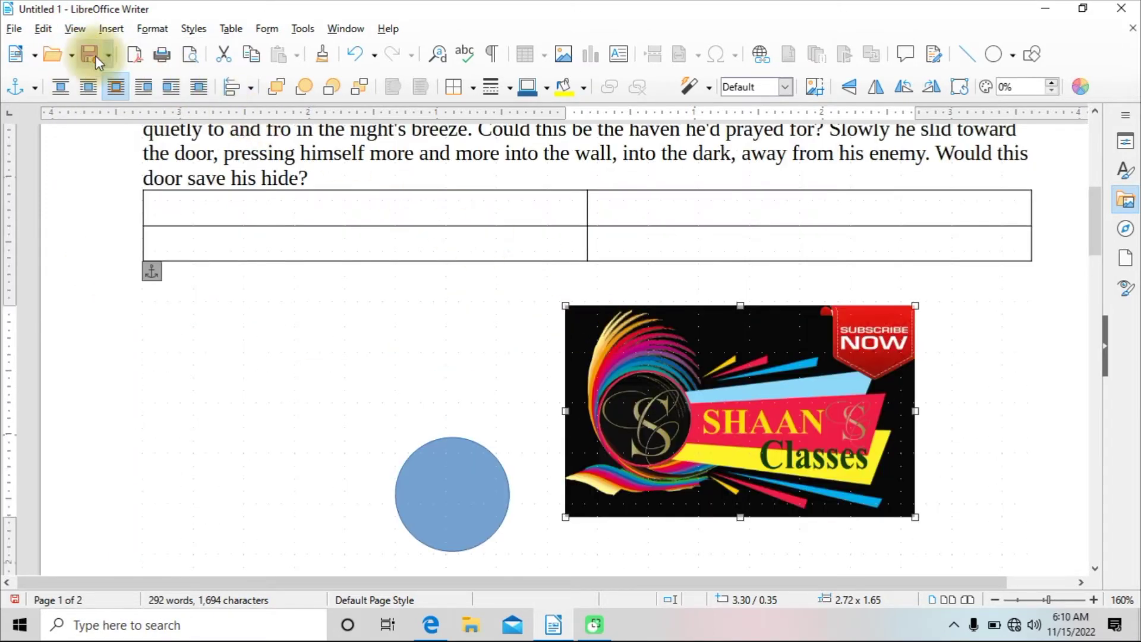
Turn off Show Whitespace and restore the whitespace from the first page's upper edge, and repeat this once.
click(75, 29)
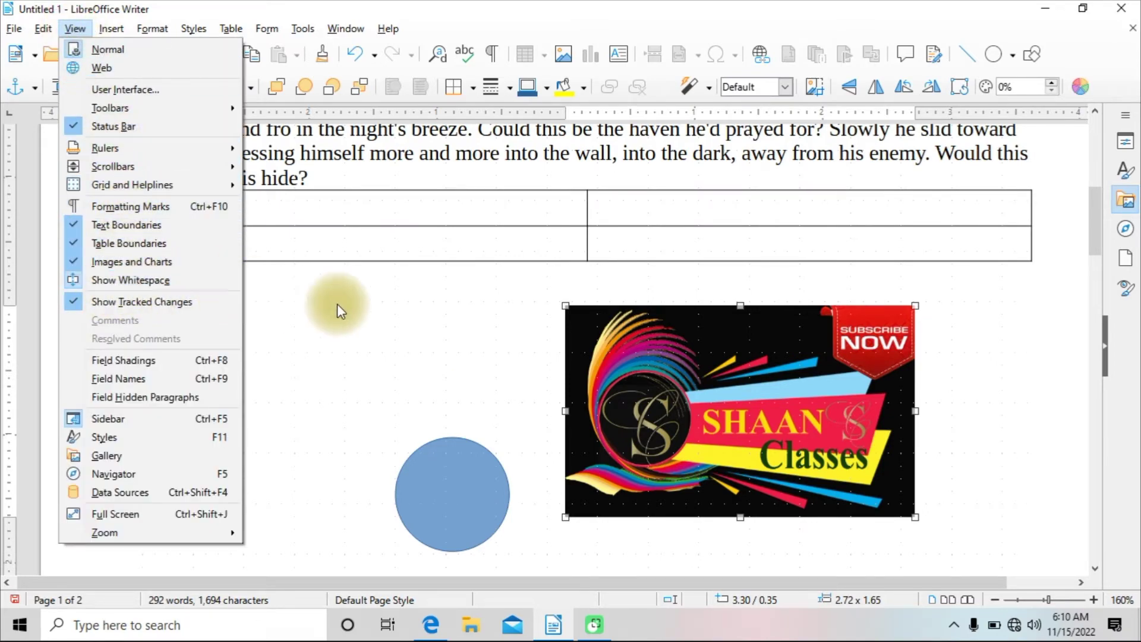
click(362, 305)
scroll(359, 305, up, 10)
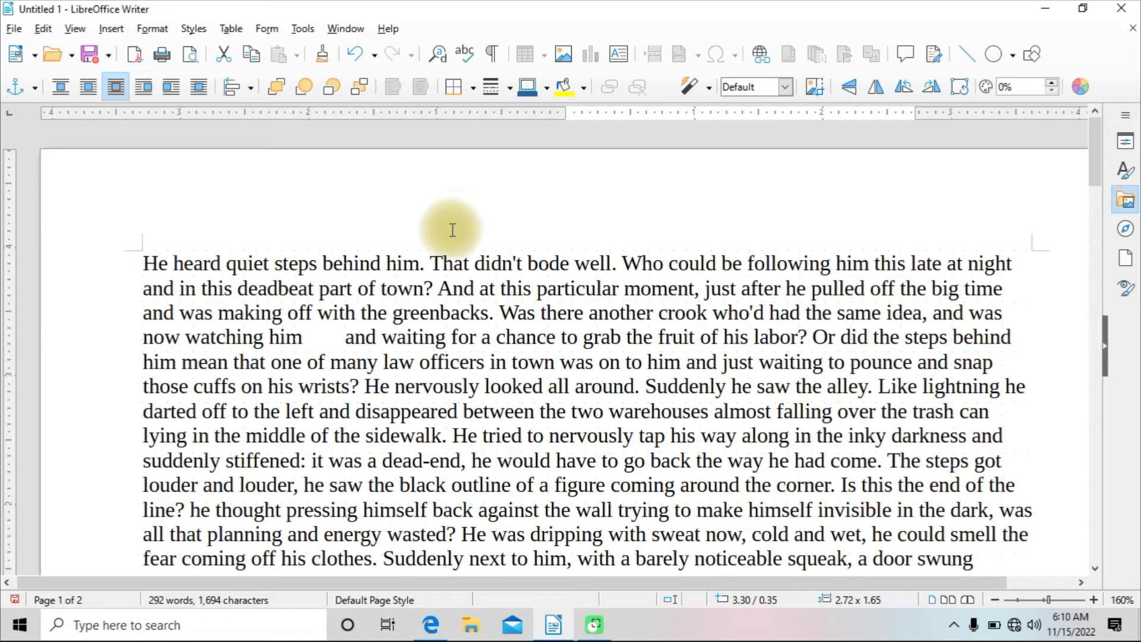
click(76, 30)
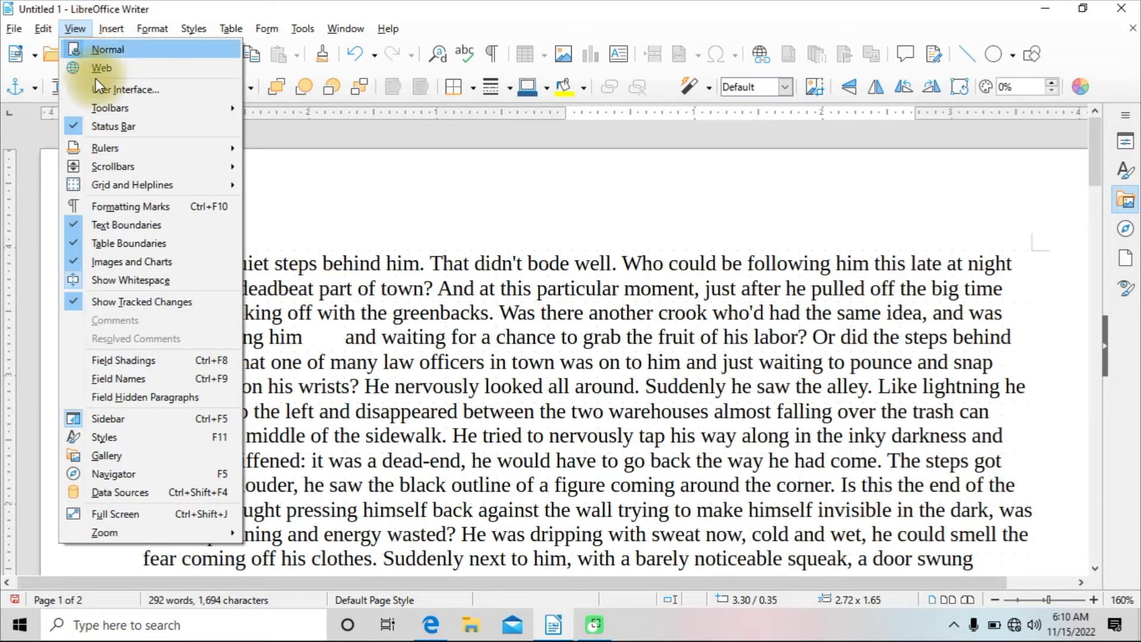
click(113, 281)
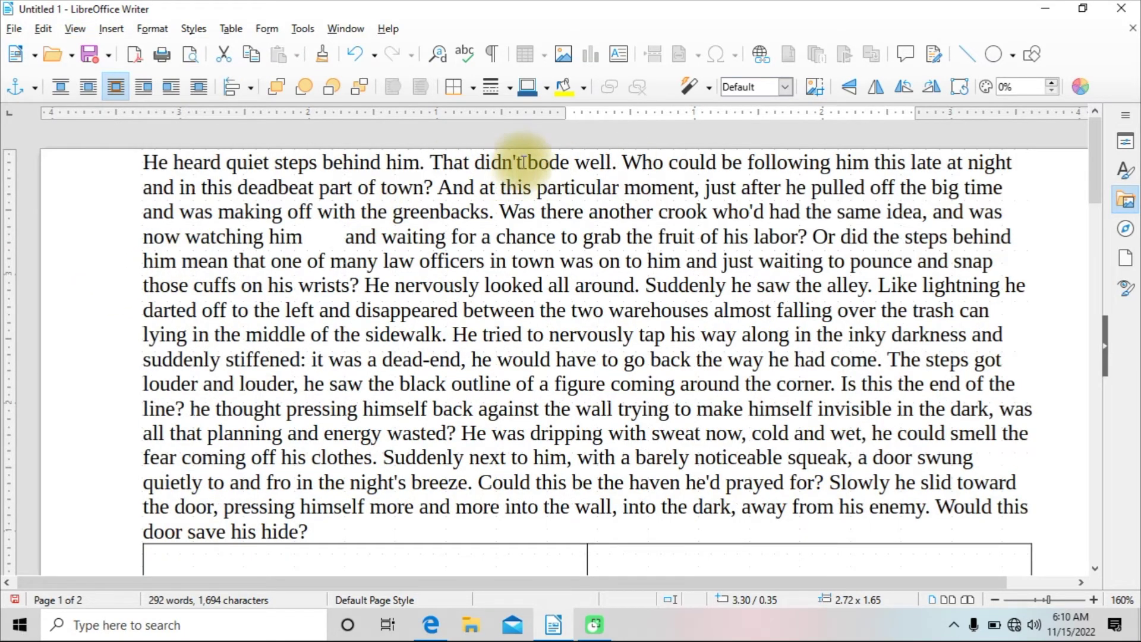
double_click(630, 155)
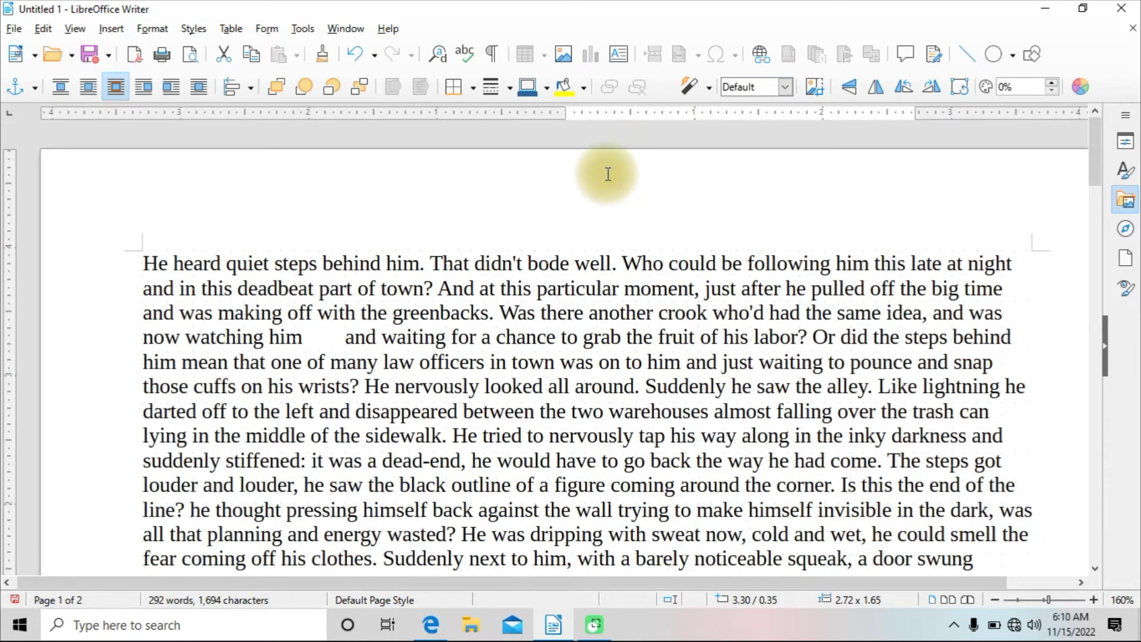
click(596, 155)
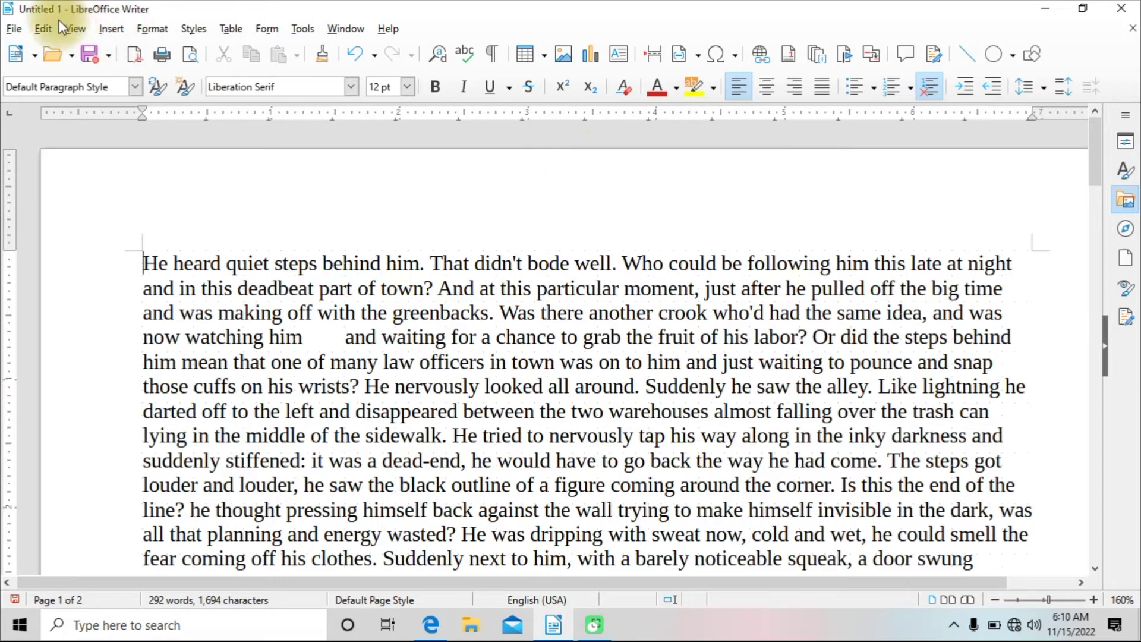
click(74, 28)
click(122, 279)
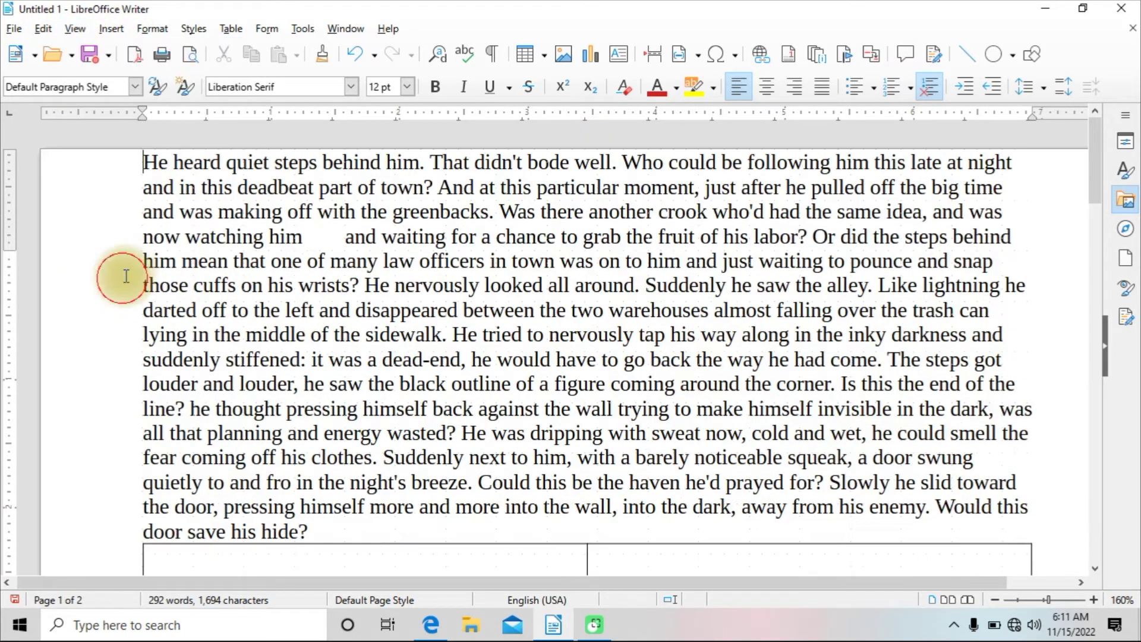
double_click(539, 151)
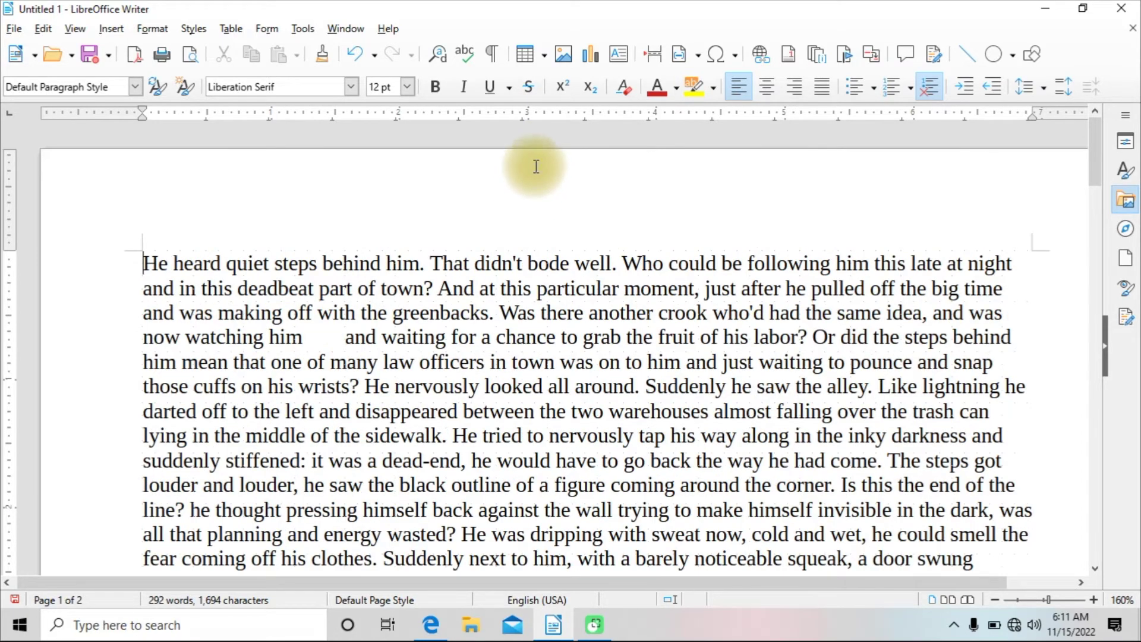
Hide the page whitespace with the Show Whitespace option, and show it again with the same option.
click(85, 29)
click(109, 278)
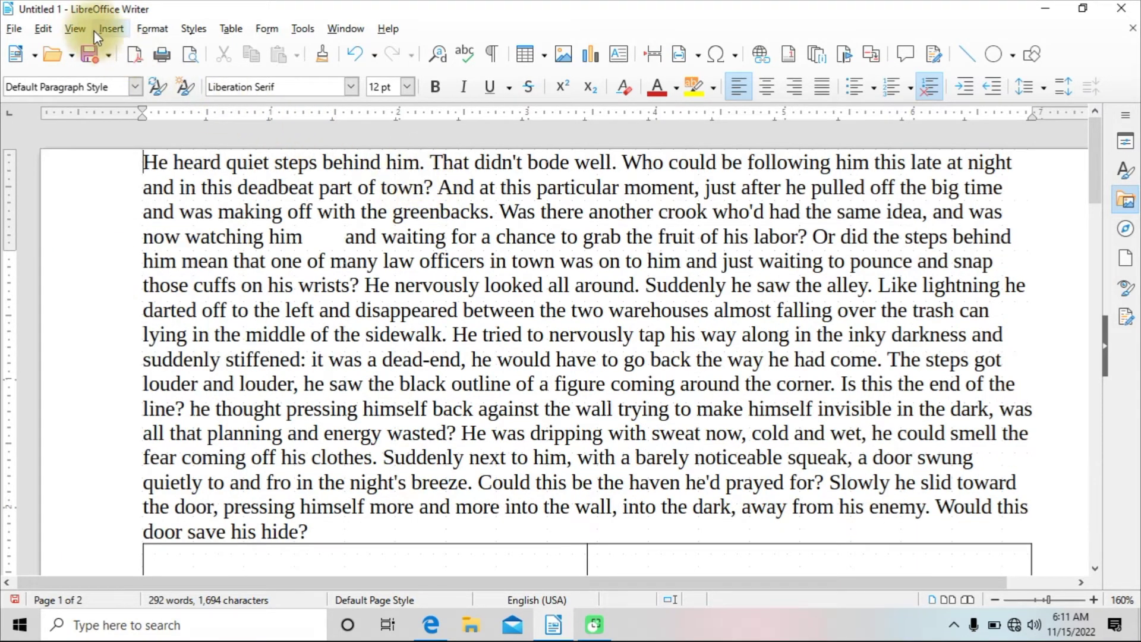
click(77, 29)
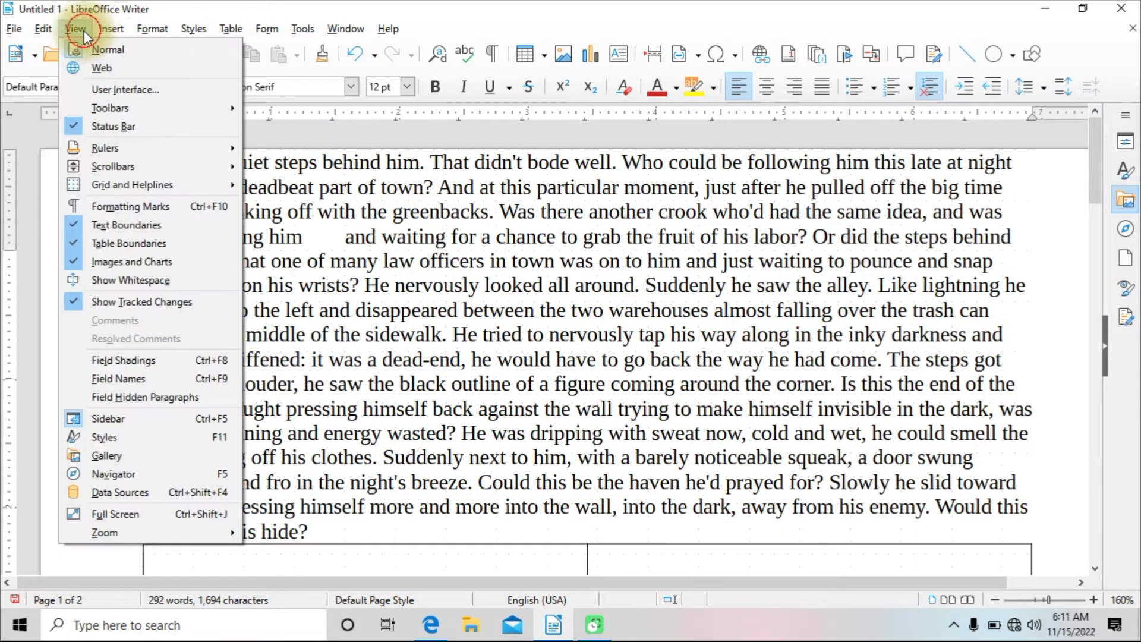
click(117, 282)
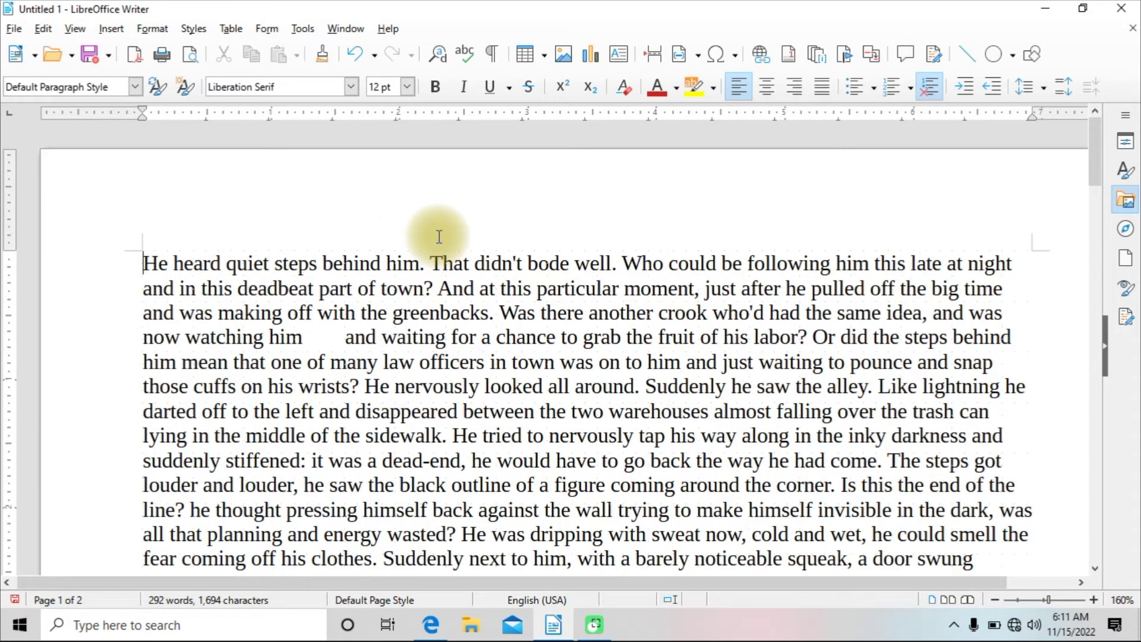
scroll(443, 233, down, 3)
scroll(405, 219, up, 3)
scroll(304, 185, down, 1)
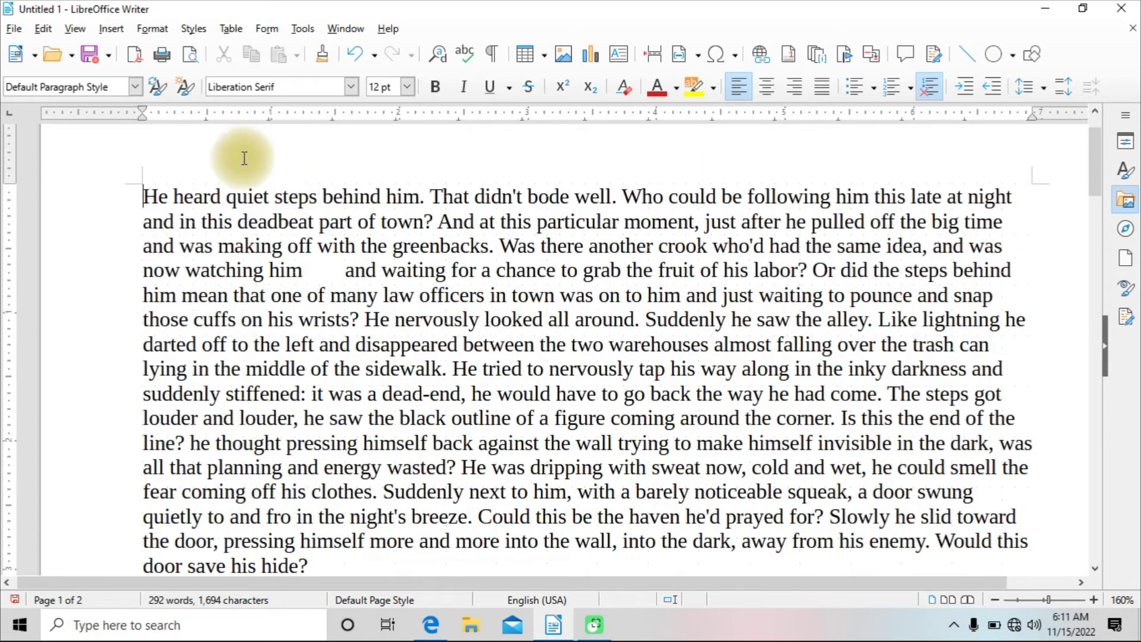
click(68, 30)
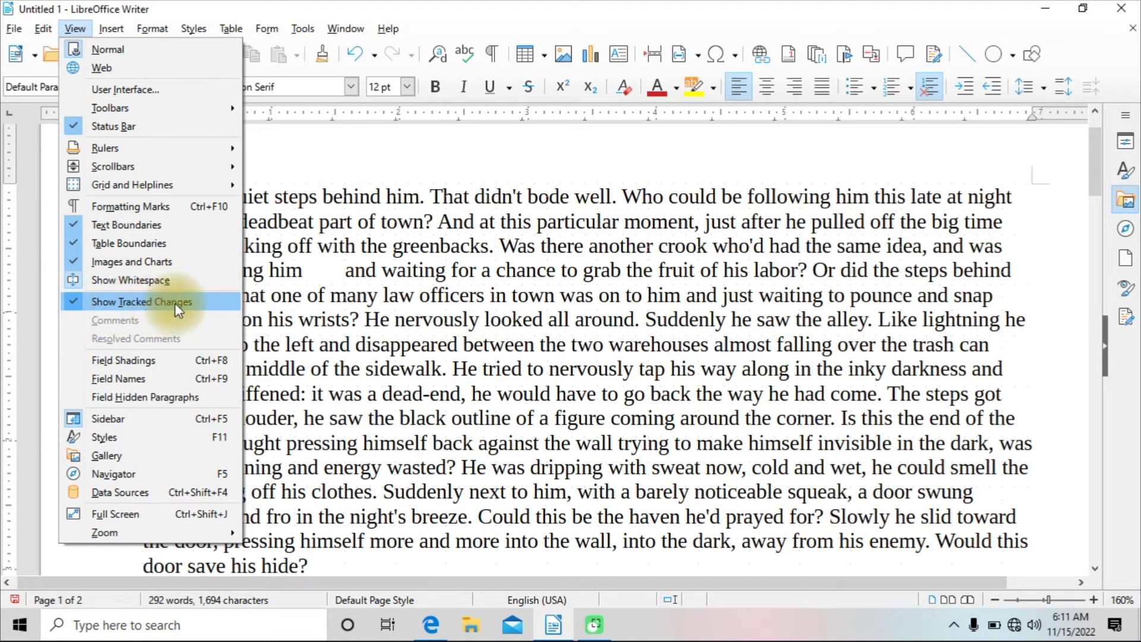
click(358, 287)
Delete the first column of the empty table, remove the whole table, and place the cursor after "hide?".
scroll(357, 287, down, 5)
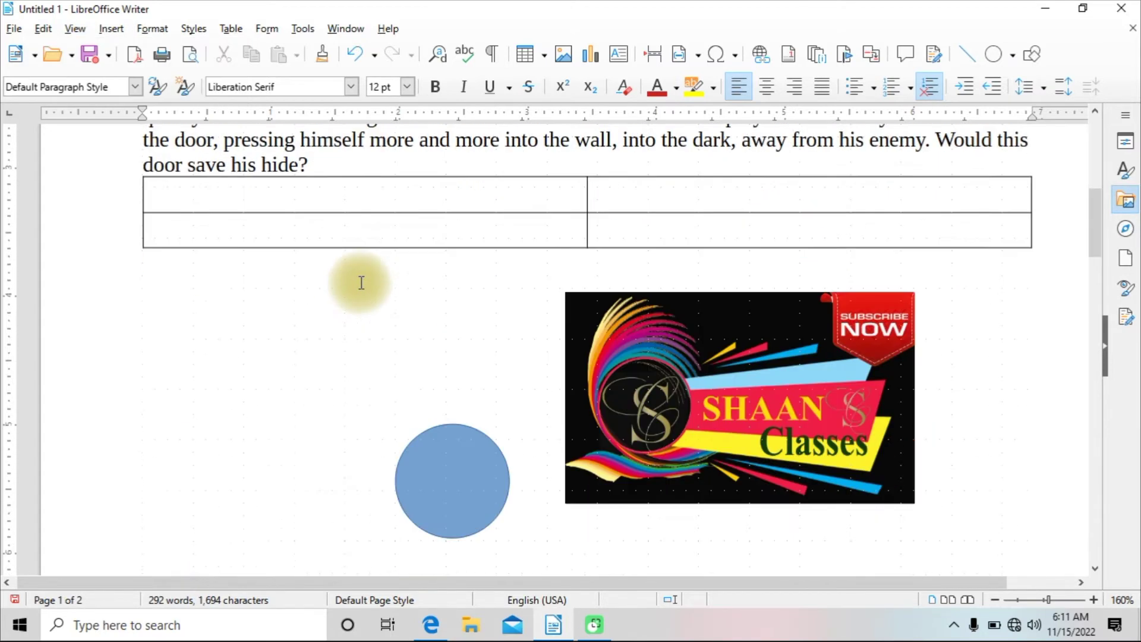
scroll(313, 327, down, 3)
scroll(255, 346, up, 3)
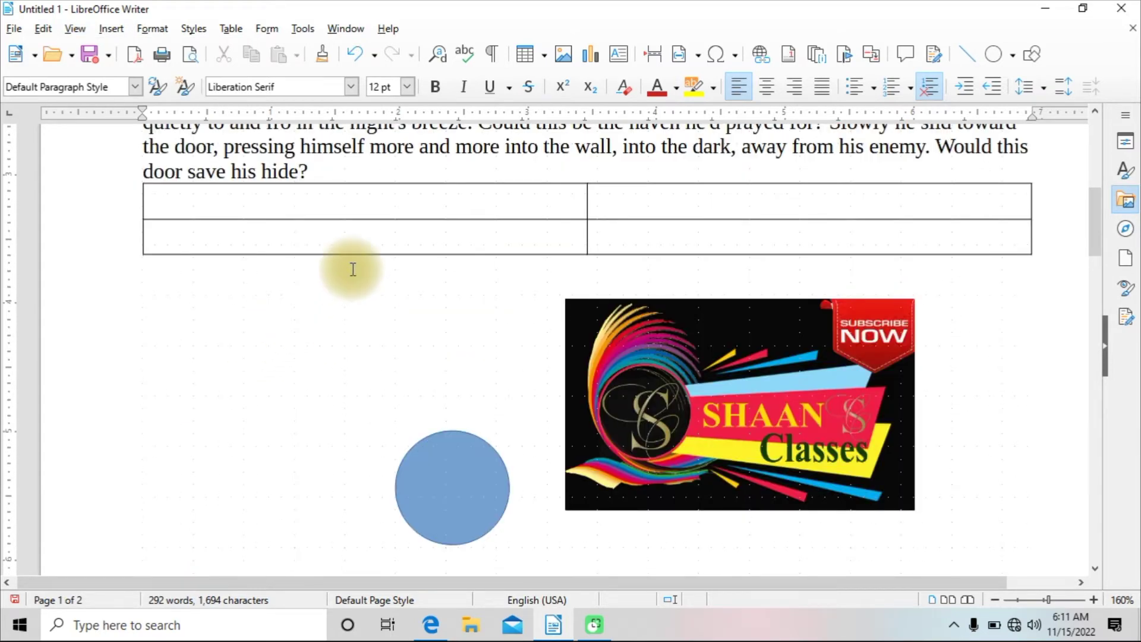
scroll(353, 269, up, 2)
click(329, 253)
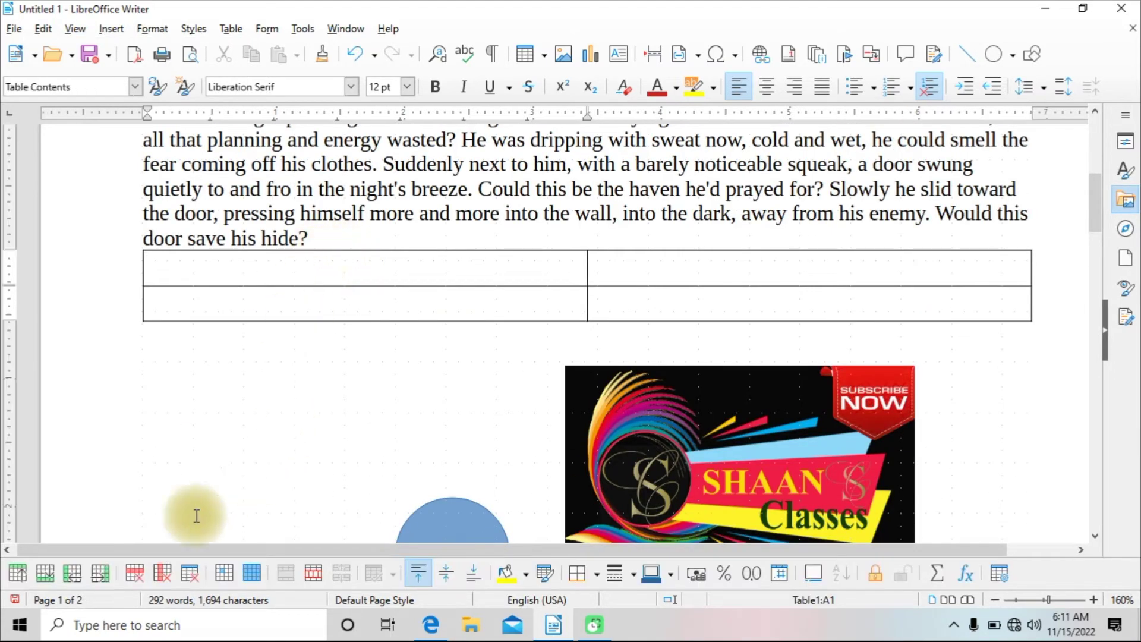
click(161, 572)
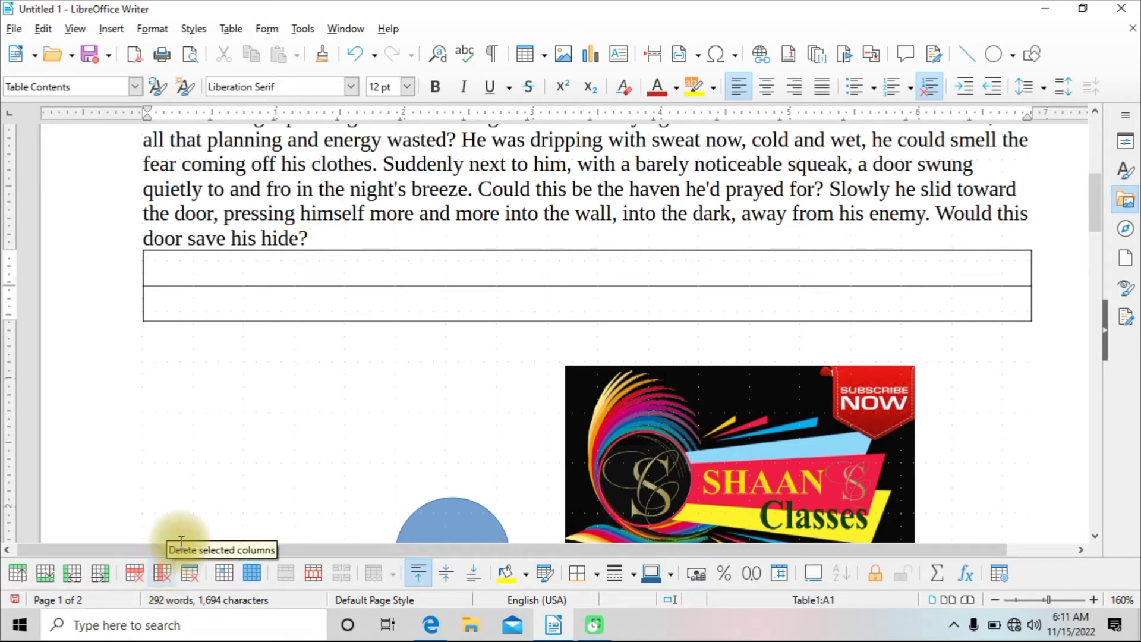
click(199, 572)
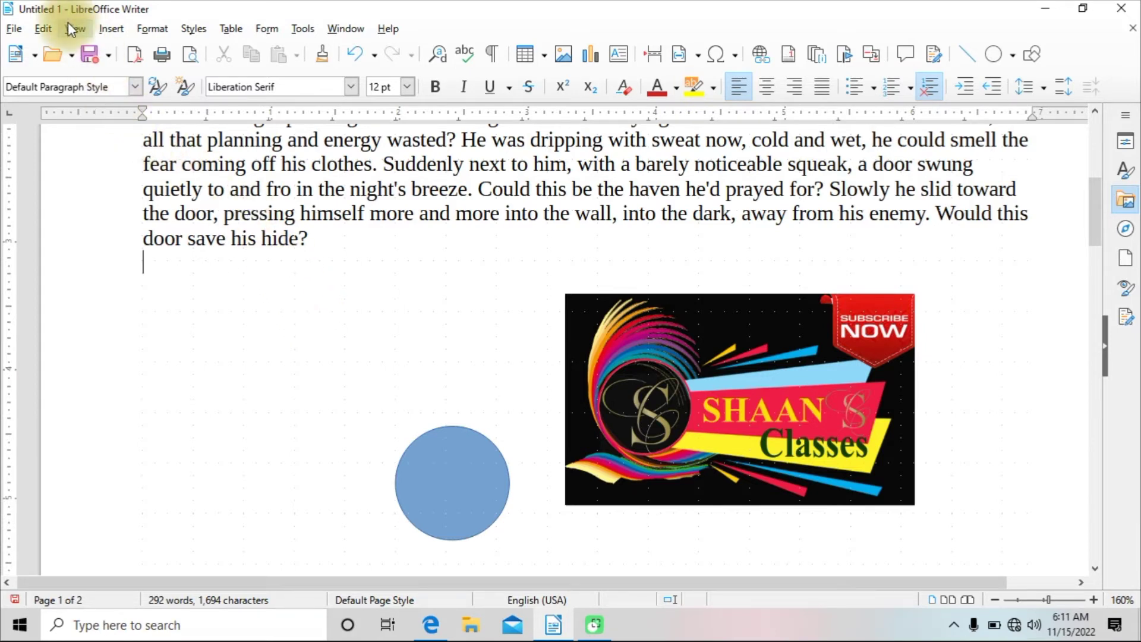
click(330, 241)
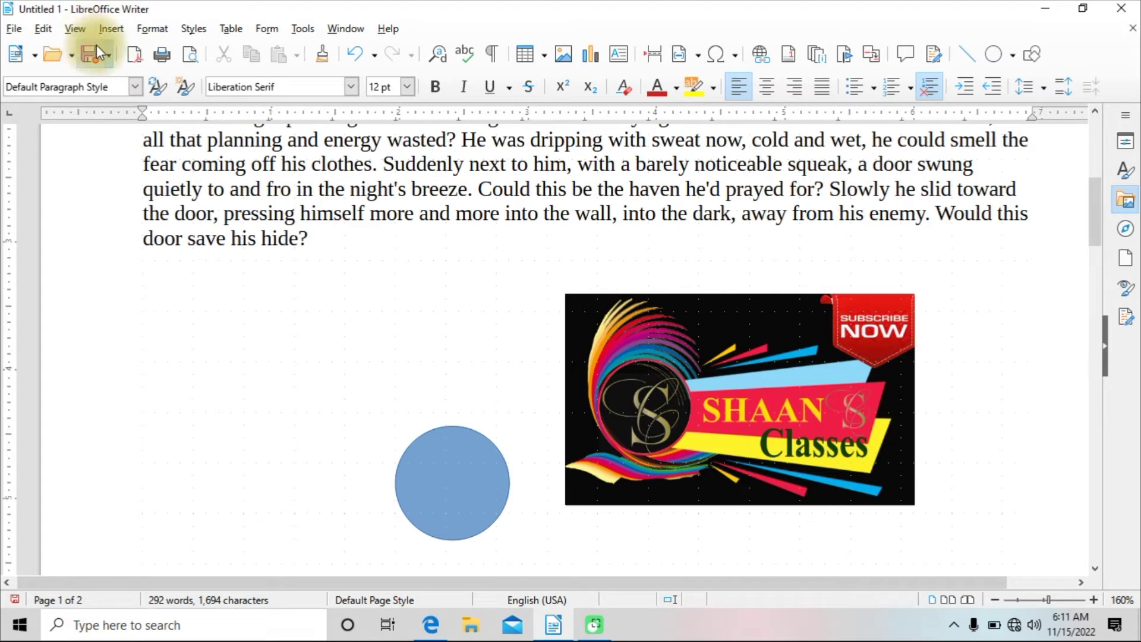
Turn off the display of tracked changes in the document.
click(74, 27)
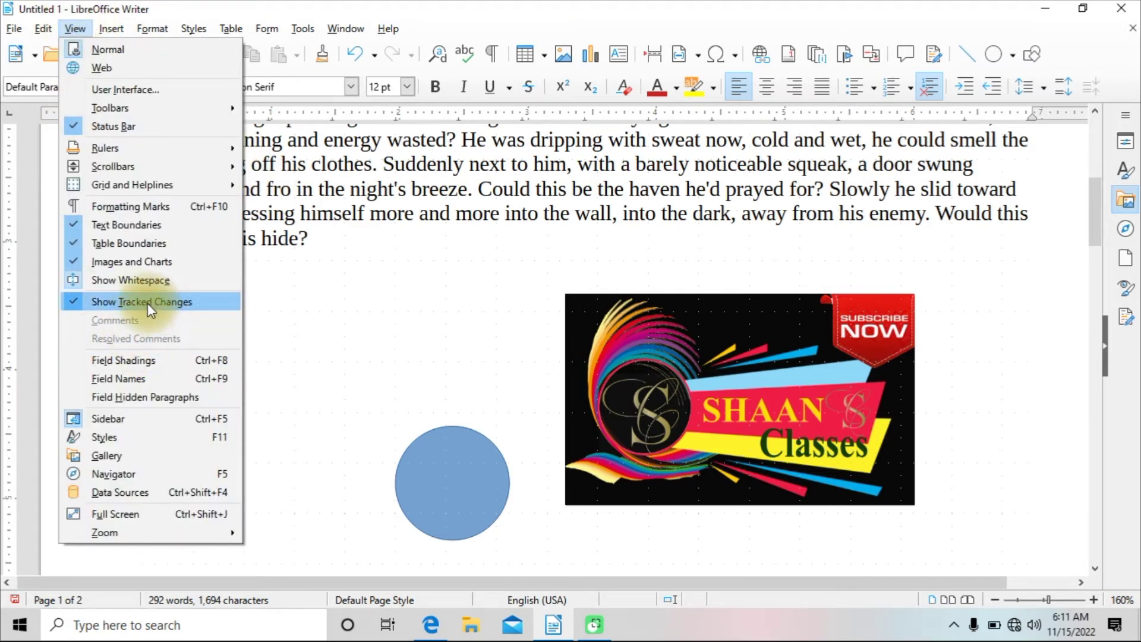
click(260, 301)
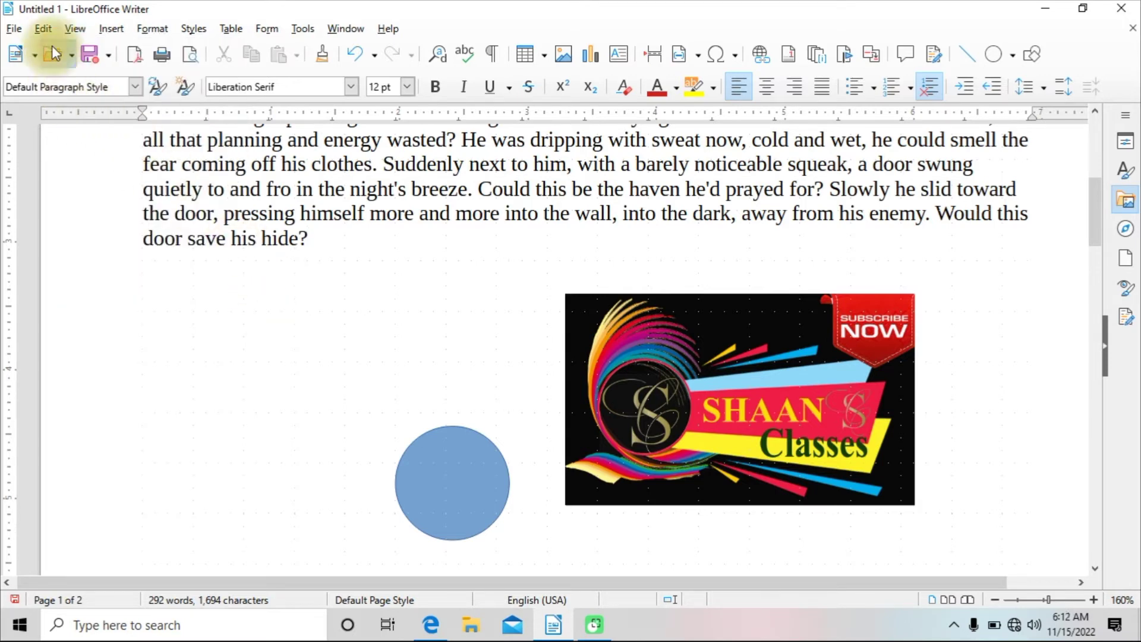
click(44, 29)
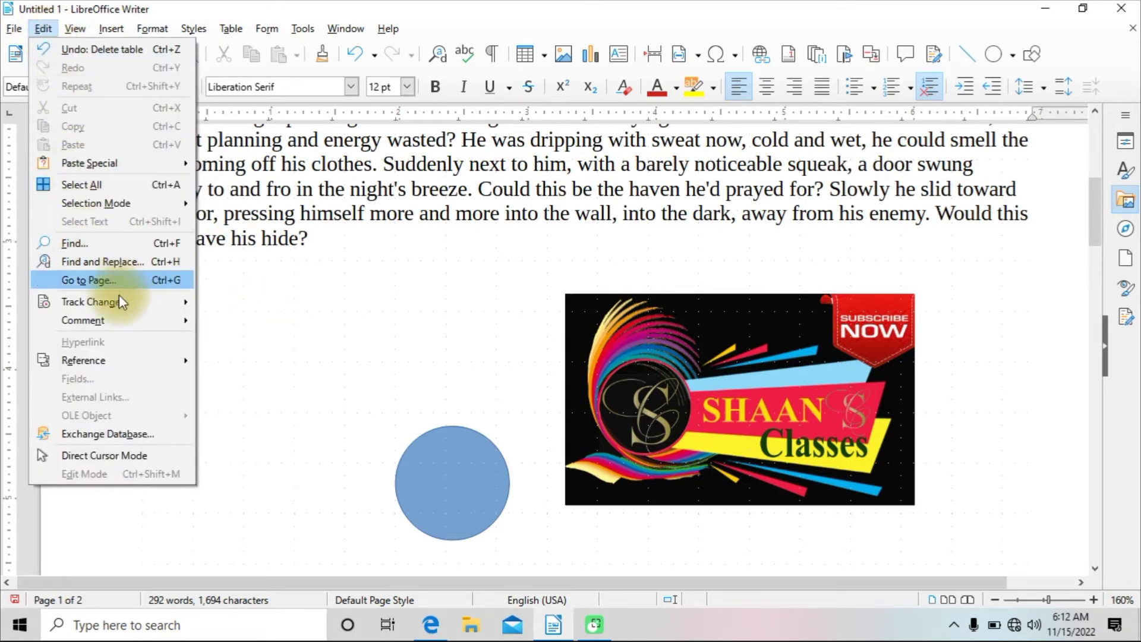
mouse_move(113, 305)
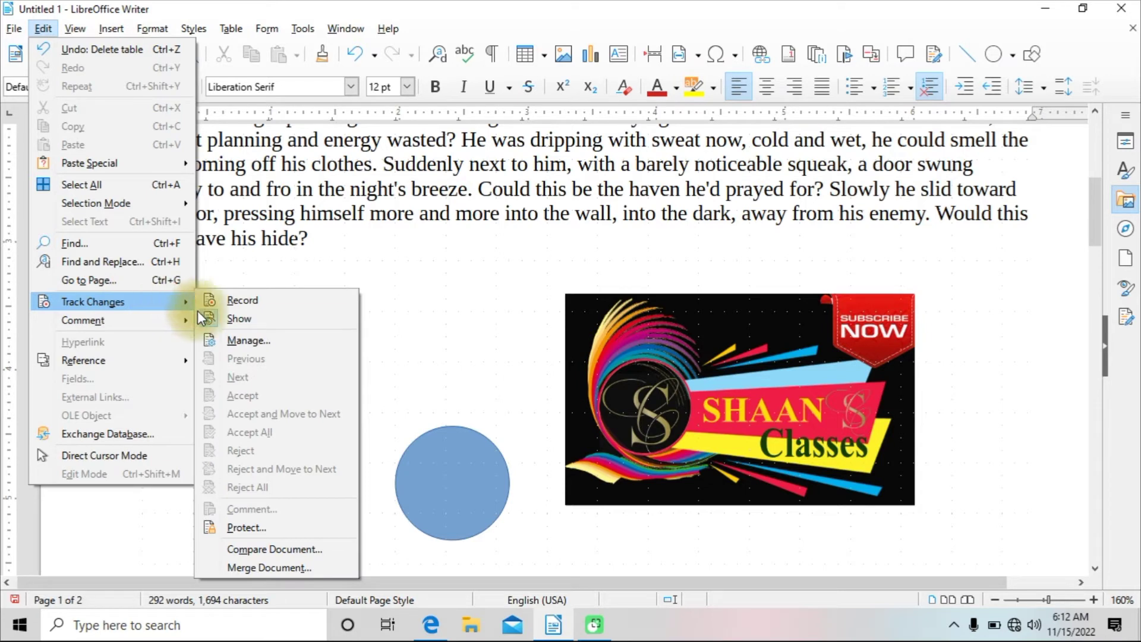
click(215, 315)
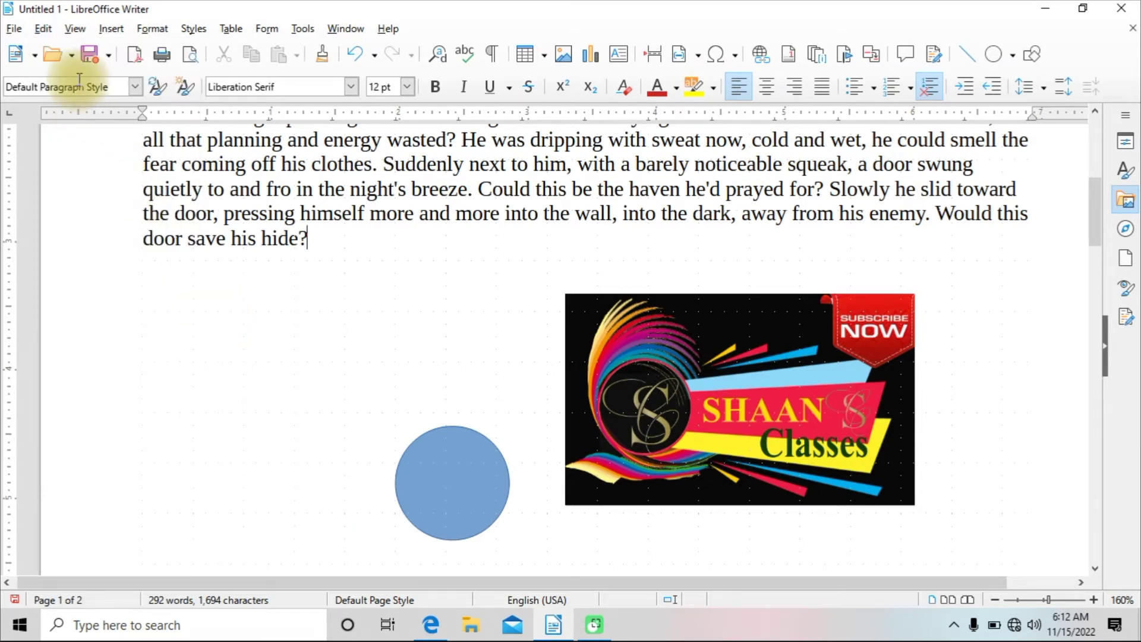
Start recording tracked changes and add the text "This is a computer" after "Would this door save his hide?".
click(74, 29)
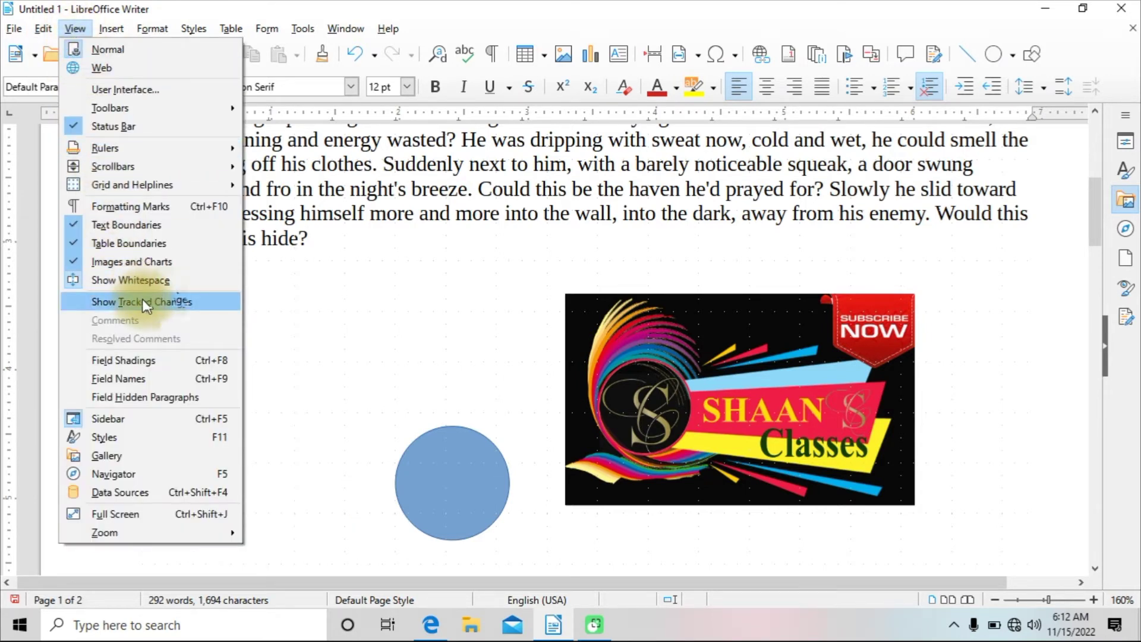
mouse_move(51, 31)
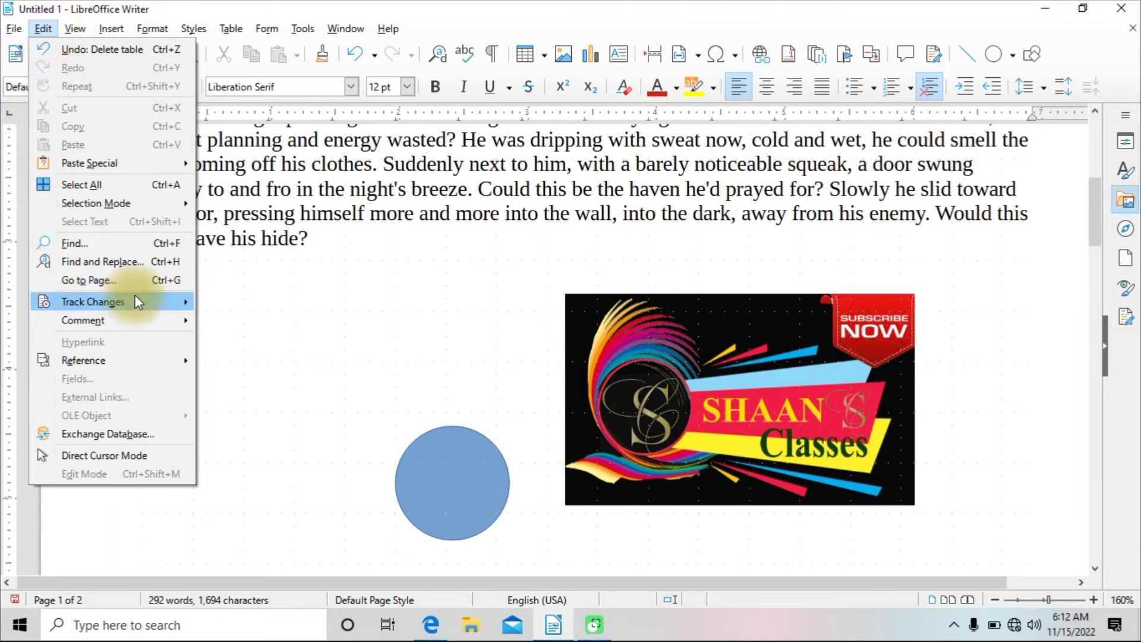
mouse_move(138, 297)
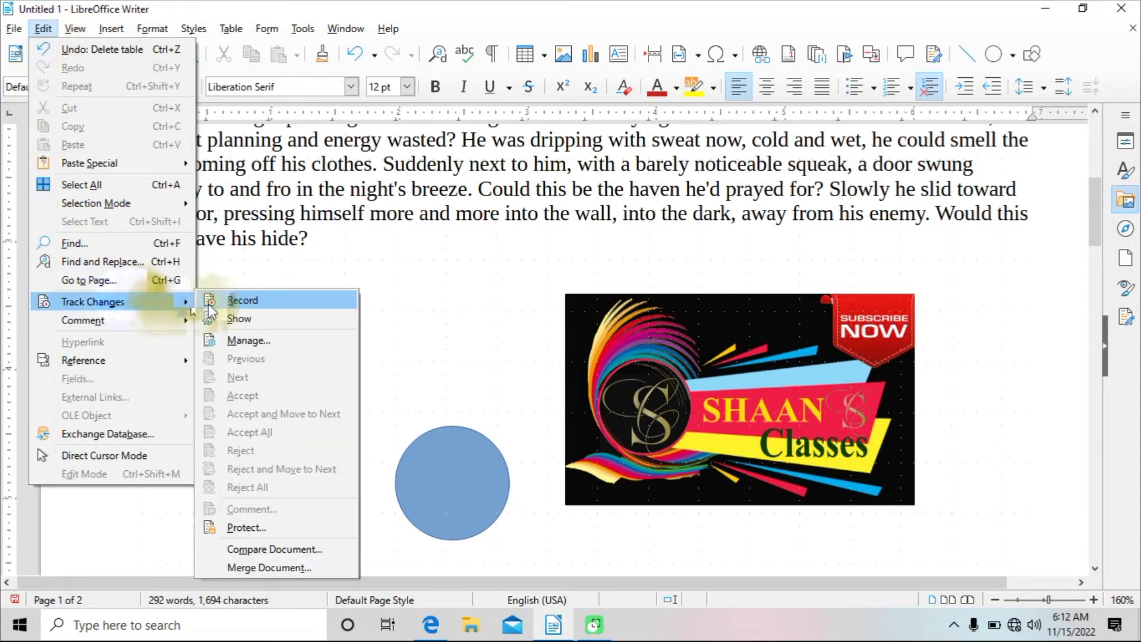
click(240, 300)
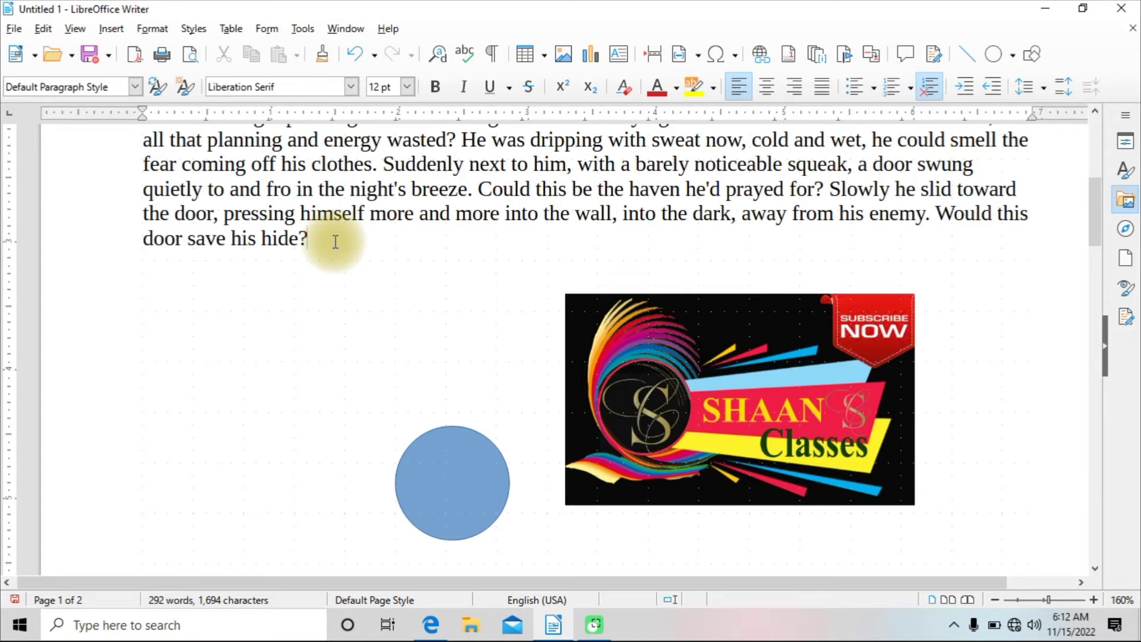
text(This is a computer)
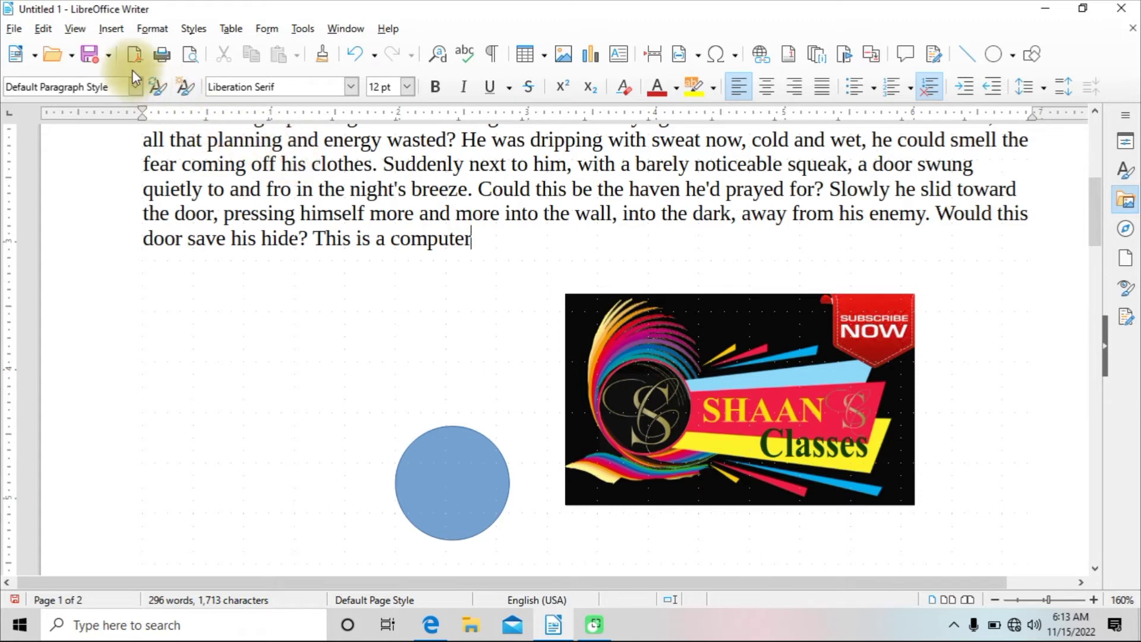
Turn on Show Tracked Changes to display the recorded insertion, and check the Comments option.
click(74, 29)
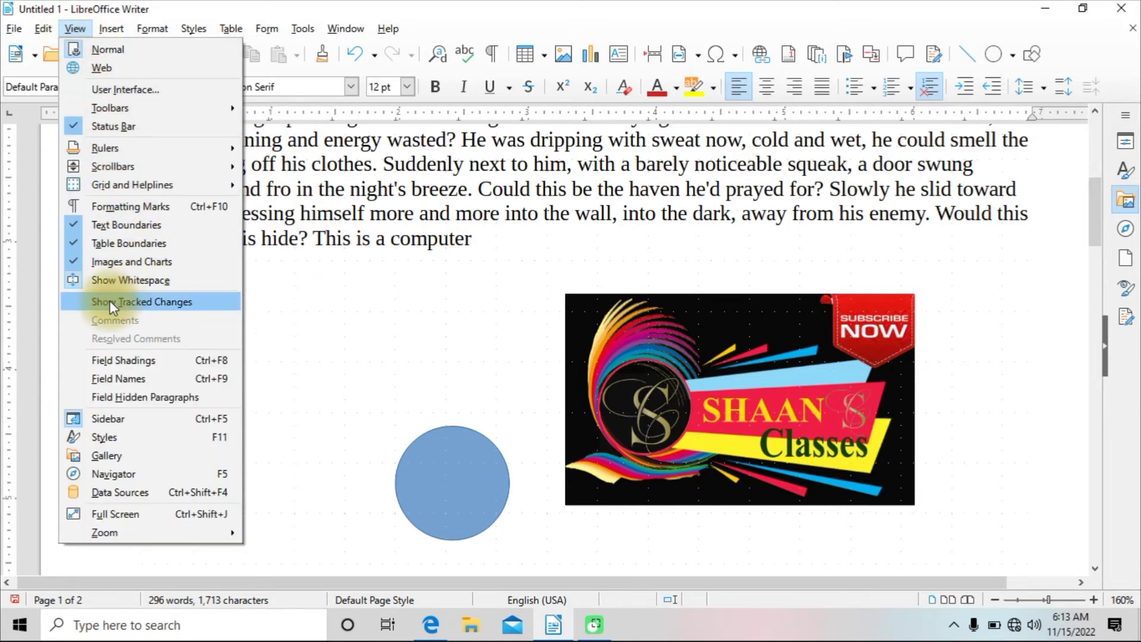
click(129, 300)
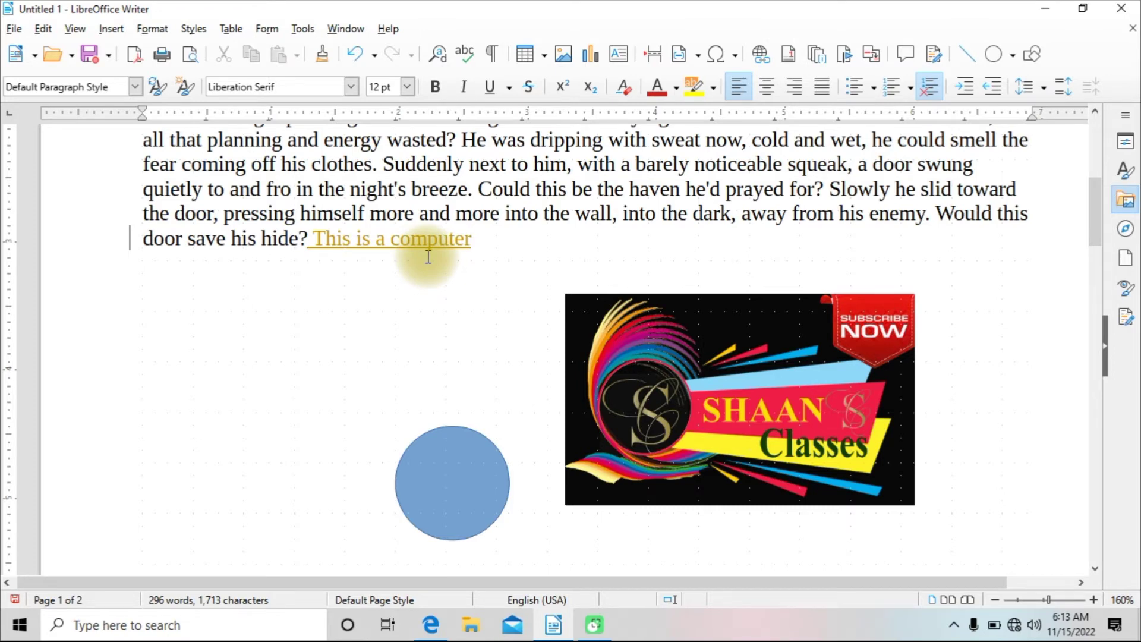
click(75, 28)
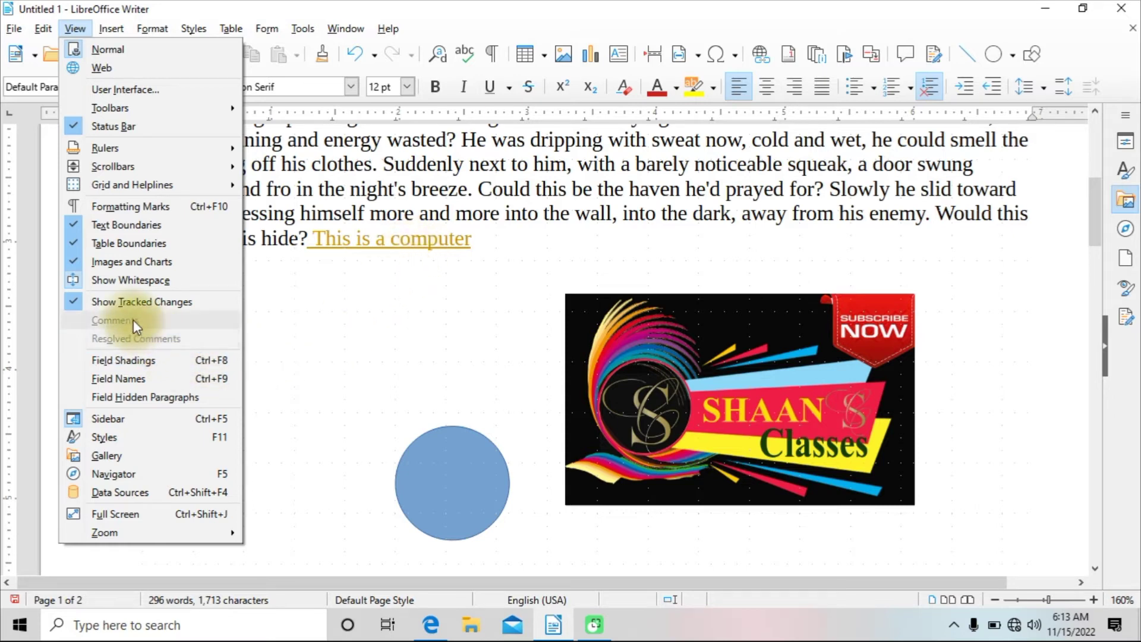
click(316, 330)
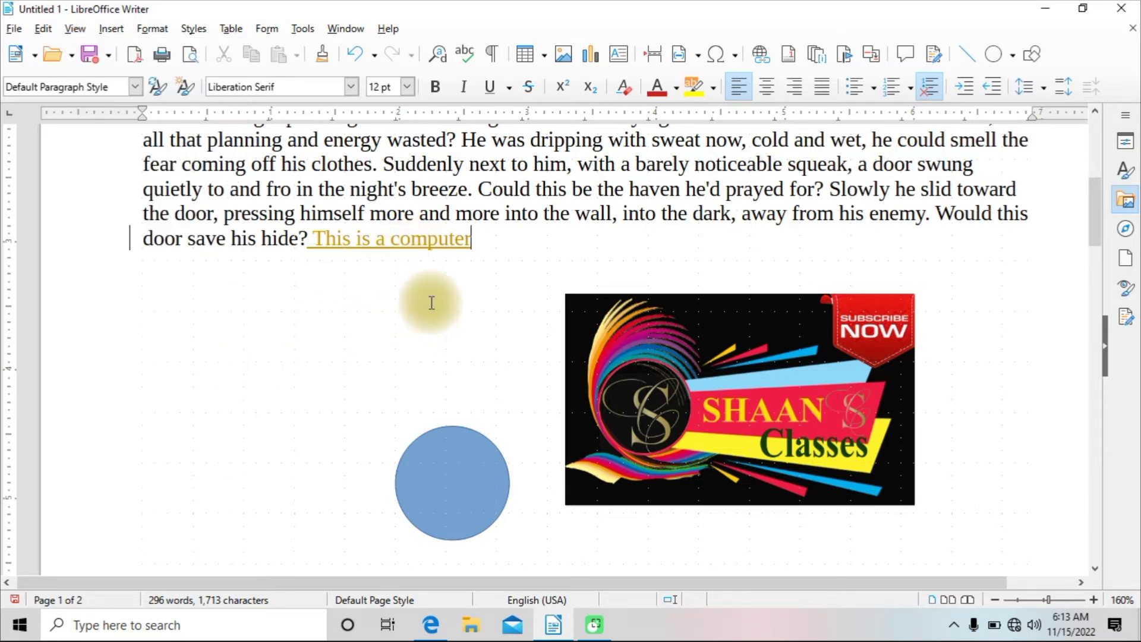
Move the image over the blue circle, to about 1.71 / 0.20.
click(650, 329)
drag(725, 364, 521, 345)
Attach a comment reading "hgjhgjghjghj" to the text "This is a computer".
drag(311, 239, 476, 234)
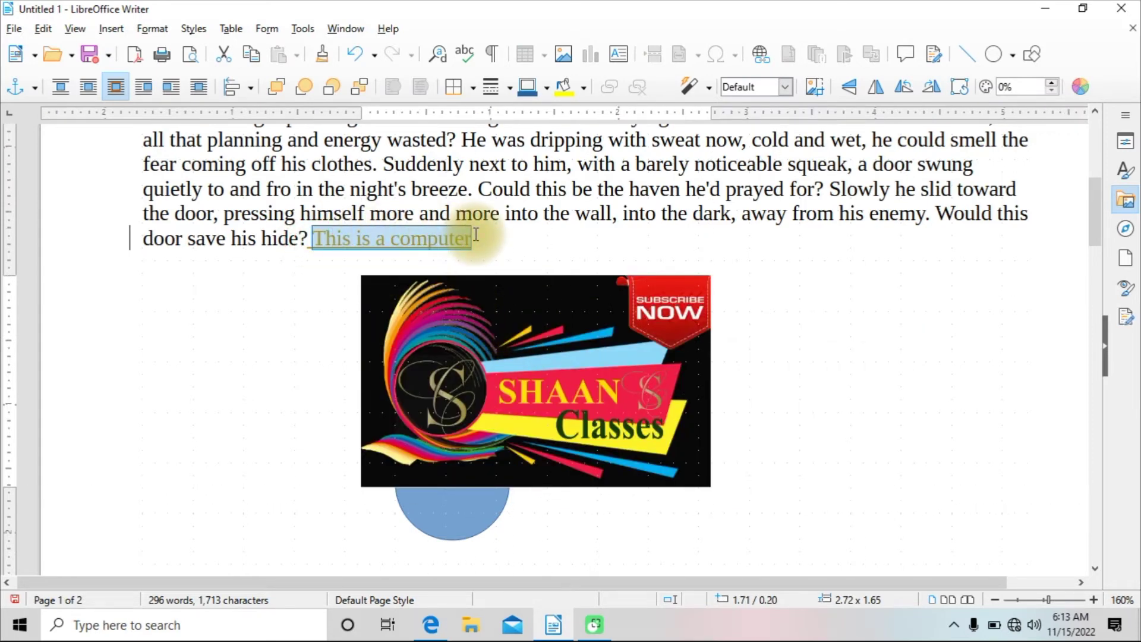
click(153, 27)
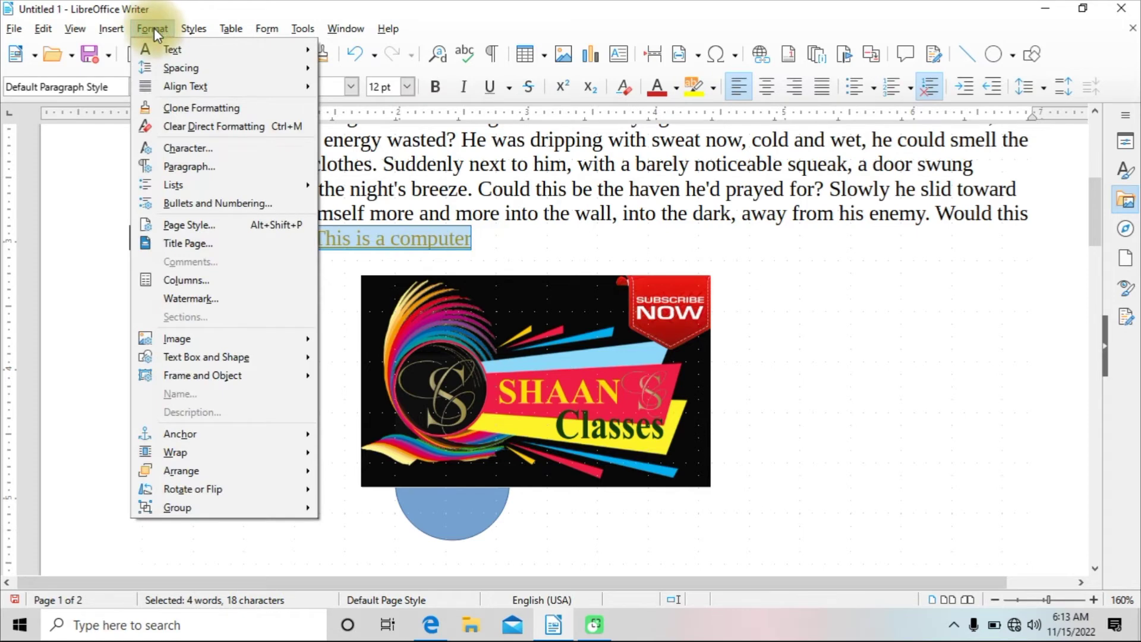
mouse_move(113, 27)
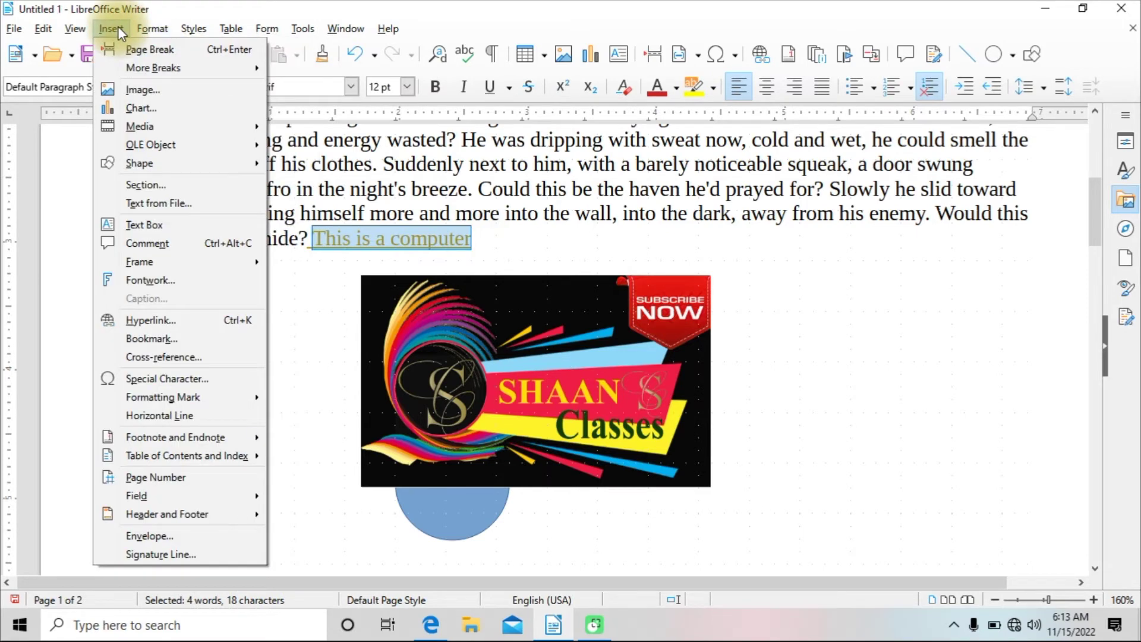
click(155, 241)
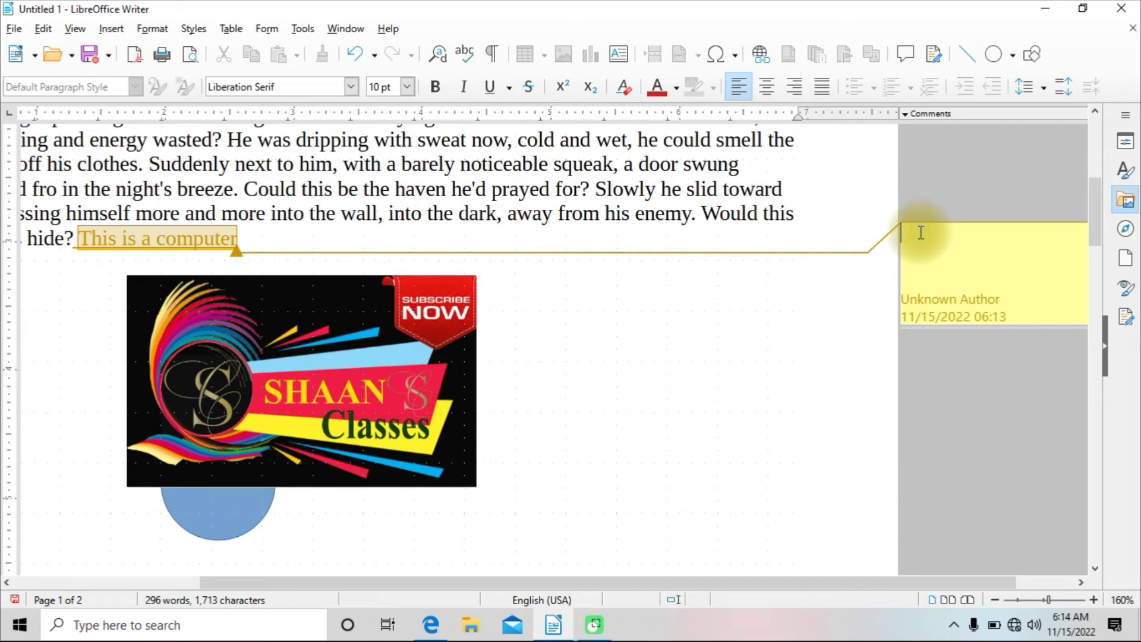
text(hgjhgjghjghj)
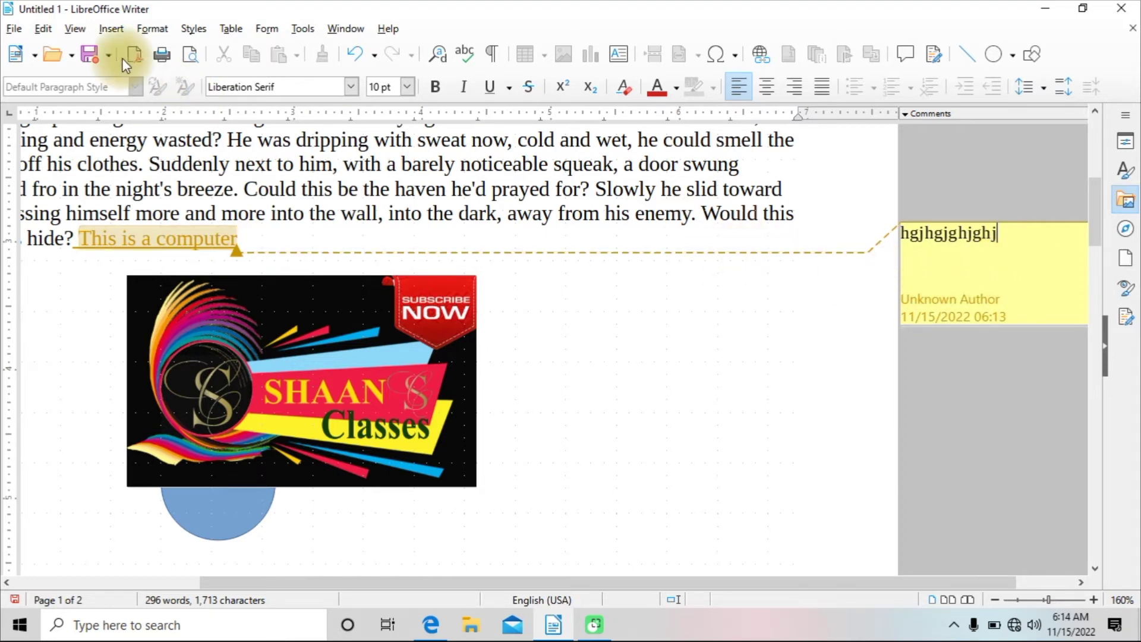
Hide the document's comments by turning off the Comments view option.
click(76, 28)
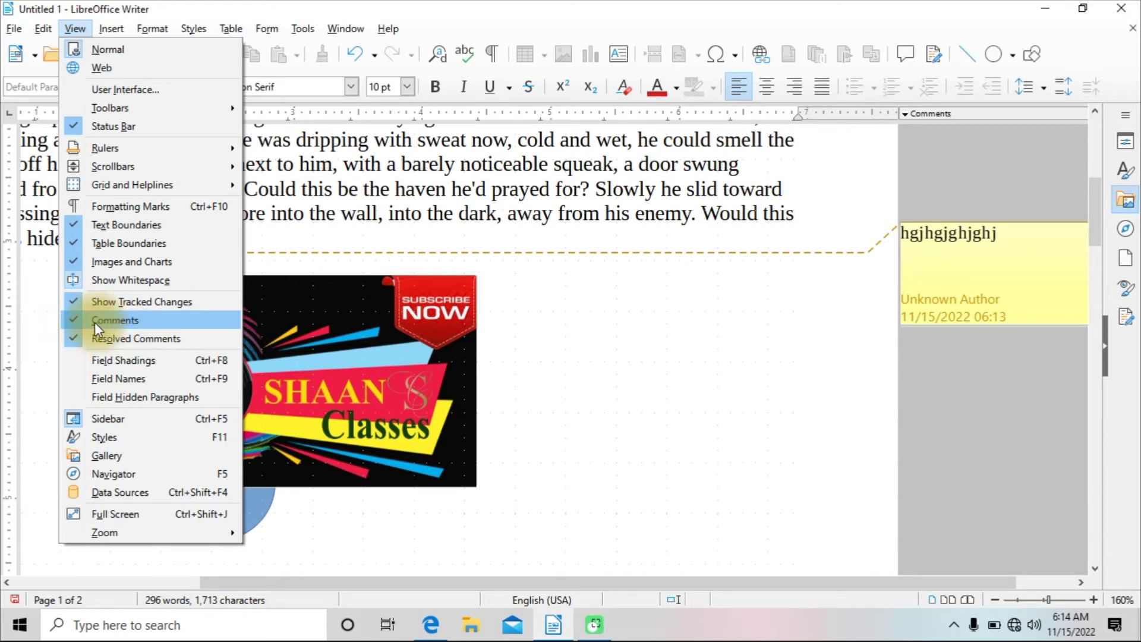
click(73, 320)
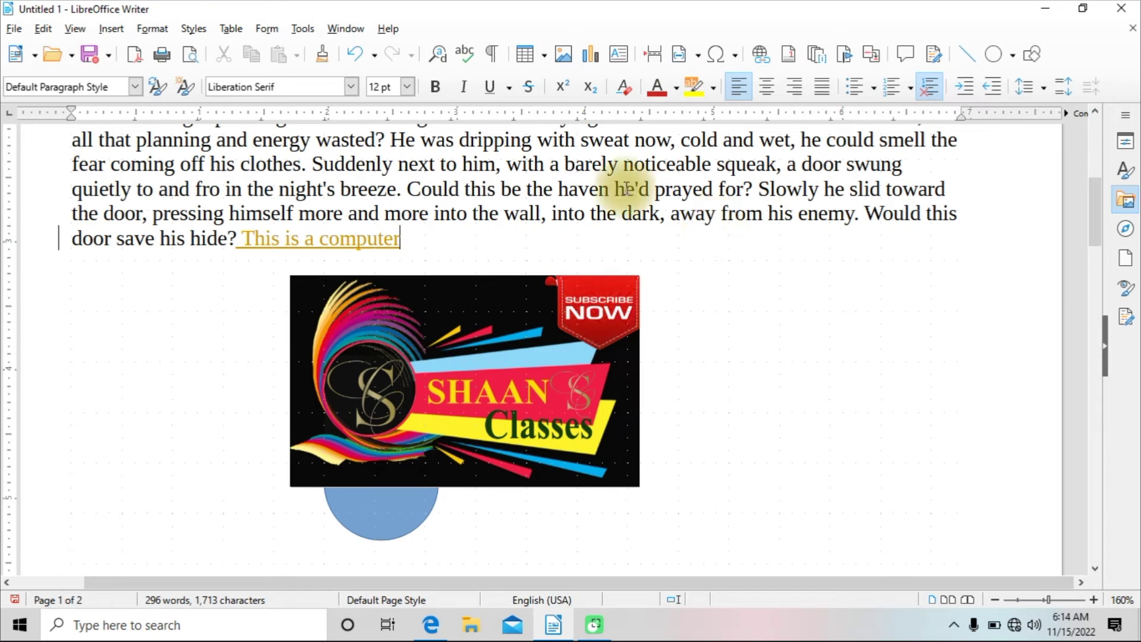
Check the Resolved Comments view option and mark the comment on the added sentence as Resolved.
click(83, 34)
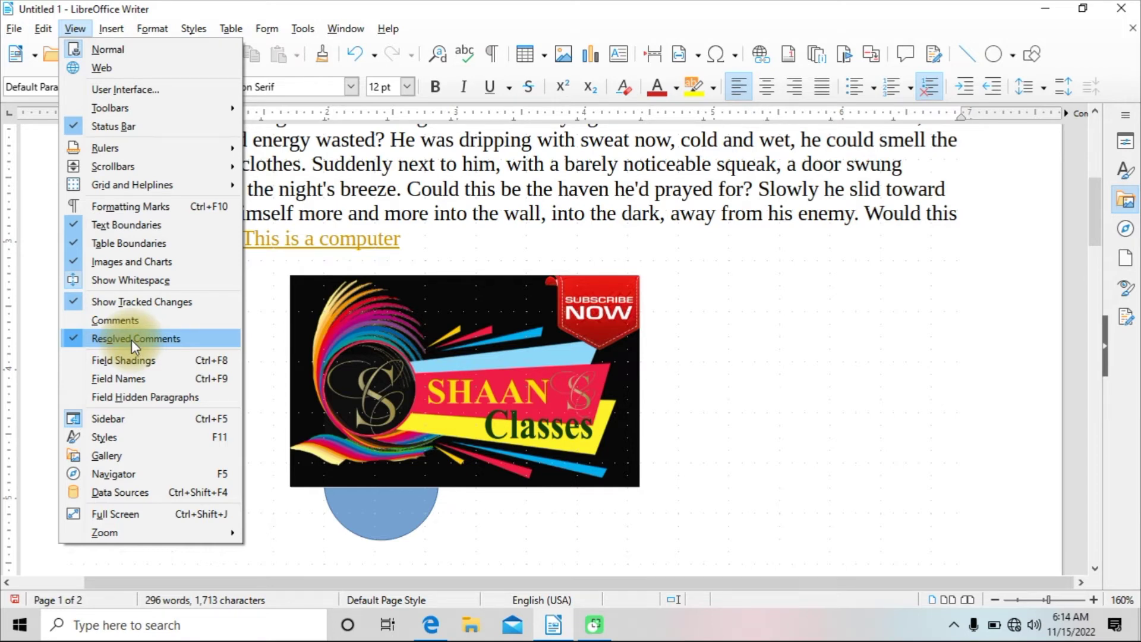
mouse_move(42, 28)
mouse_move(147, 324)
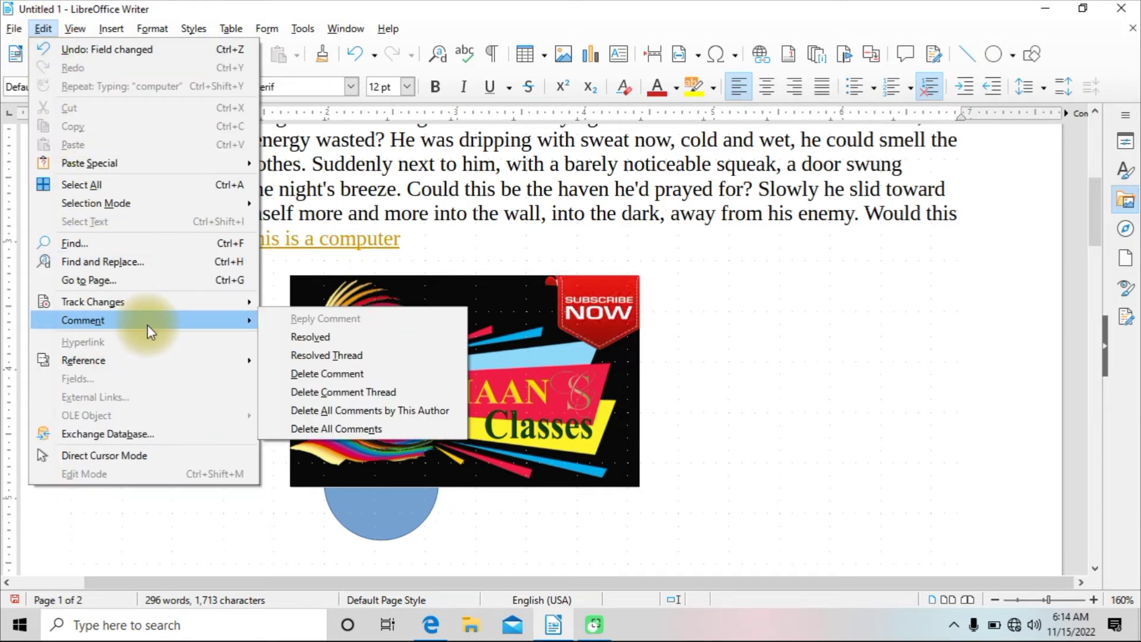
click(303, 342)
Select "his is a computer" in the added sentence and apply Resolved Thread to its comment.
click(402, 241)
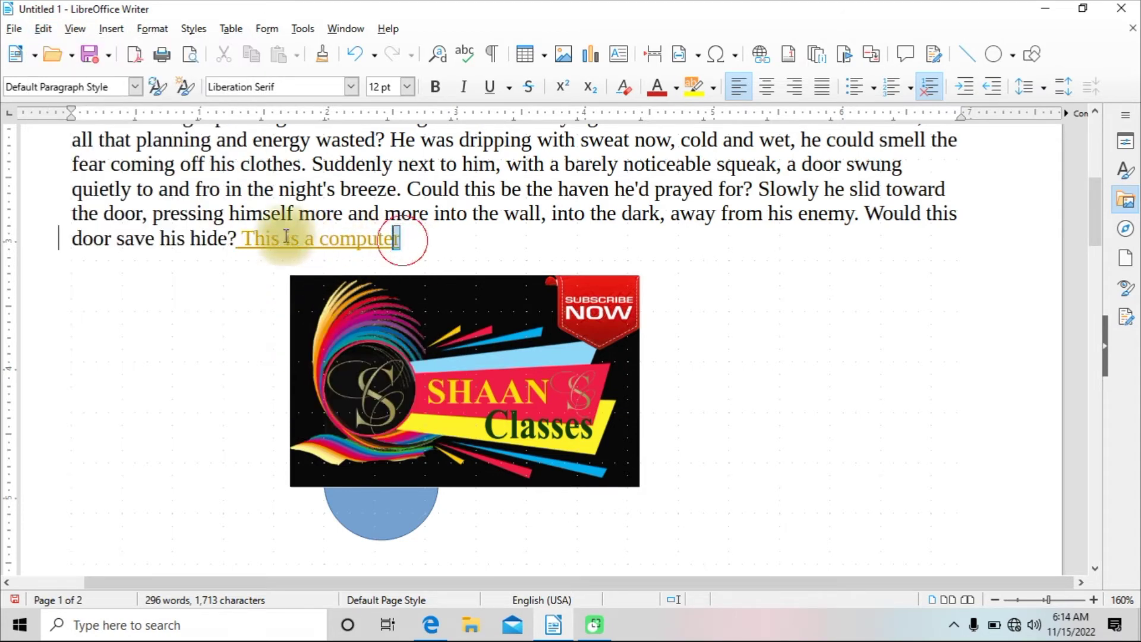
drag(286, 236, 255, 238)
click(44, 31)
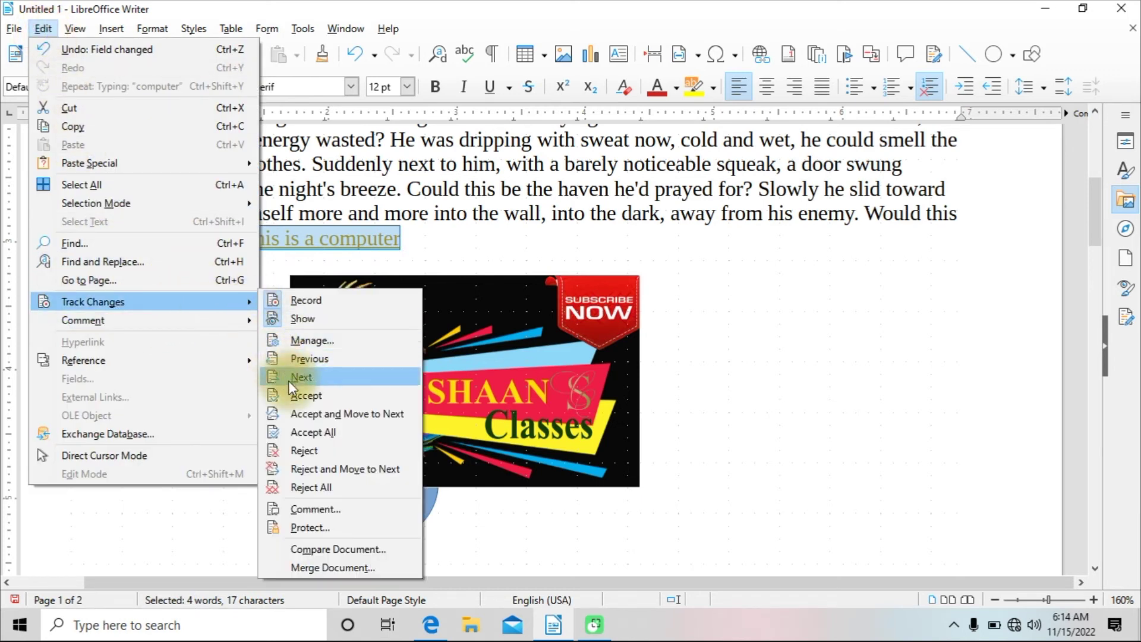
mouse_move(201, 318)
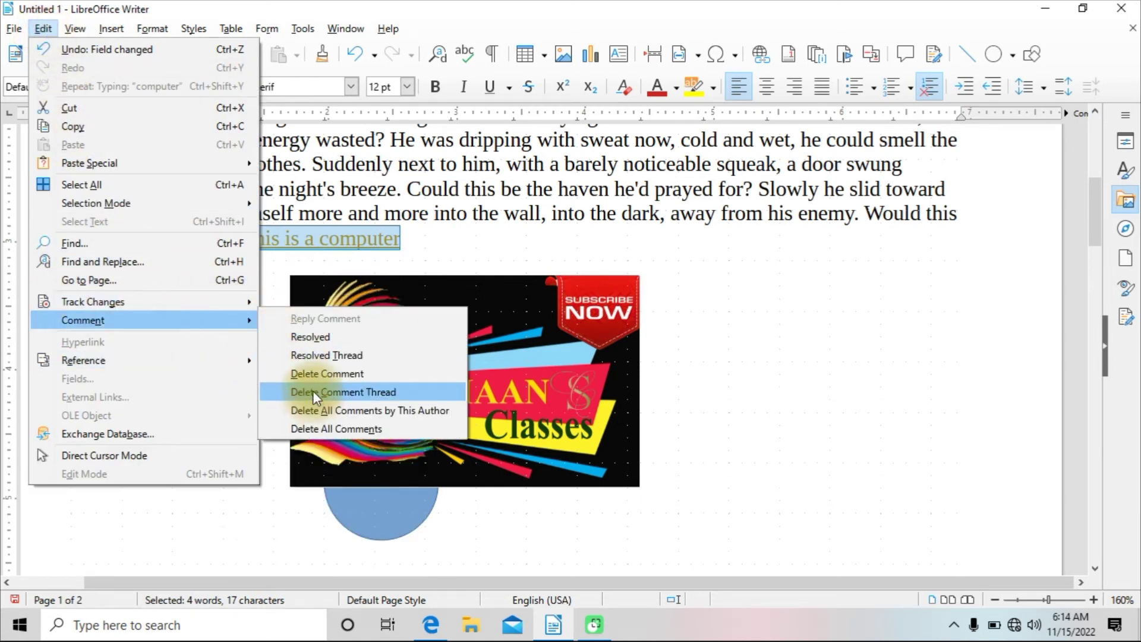
click(309, 354)
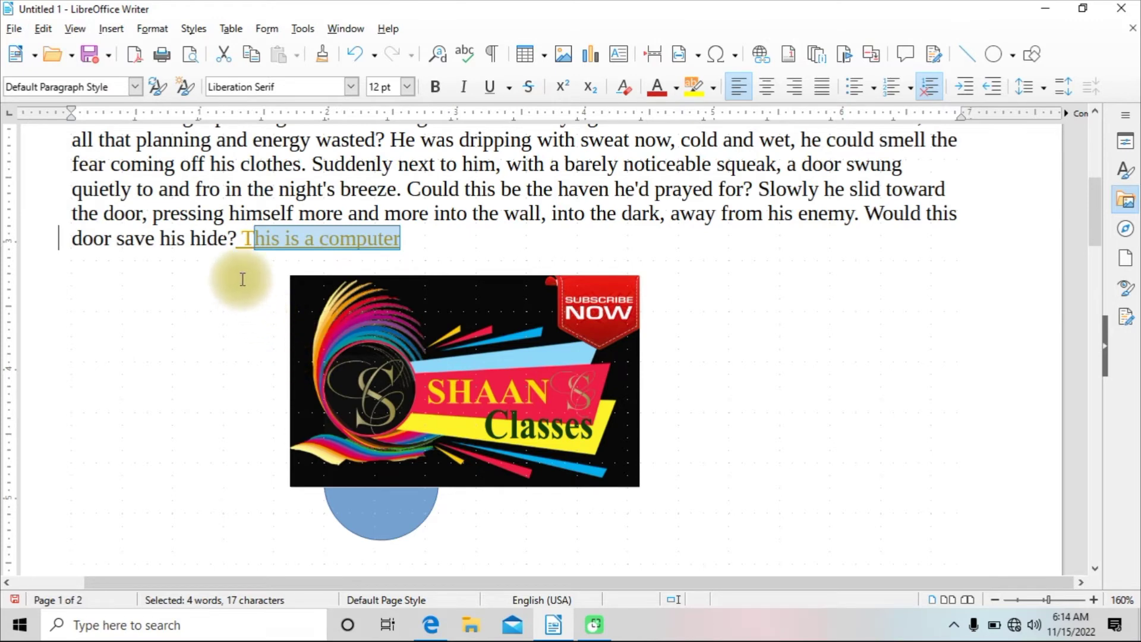
Turn off the Resolved Comments view option.
click(75, 30)
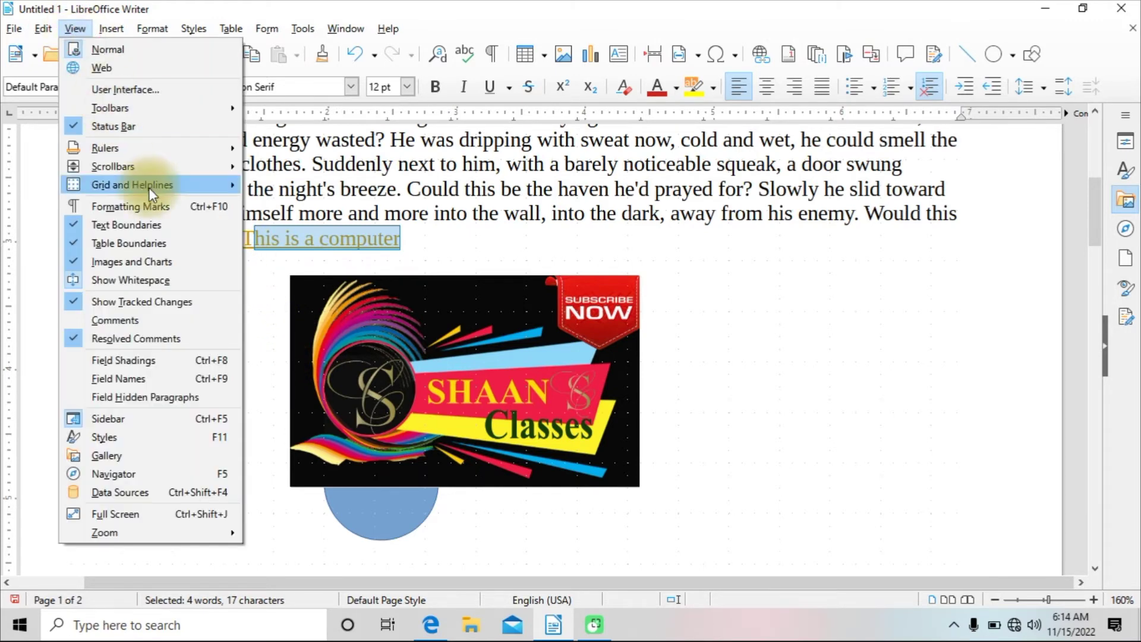
click(153, 339)
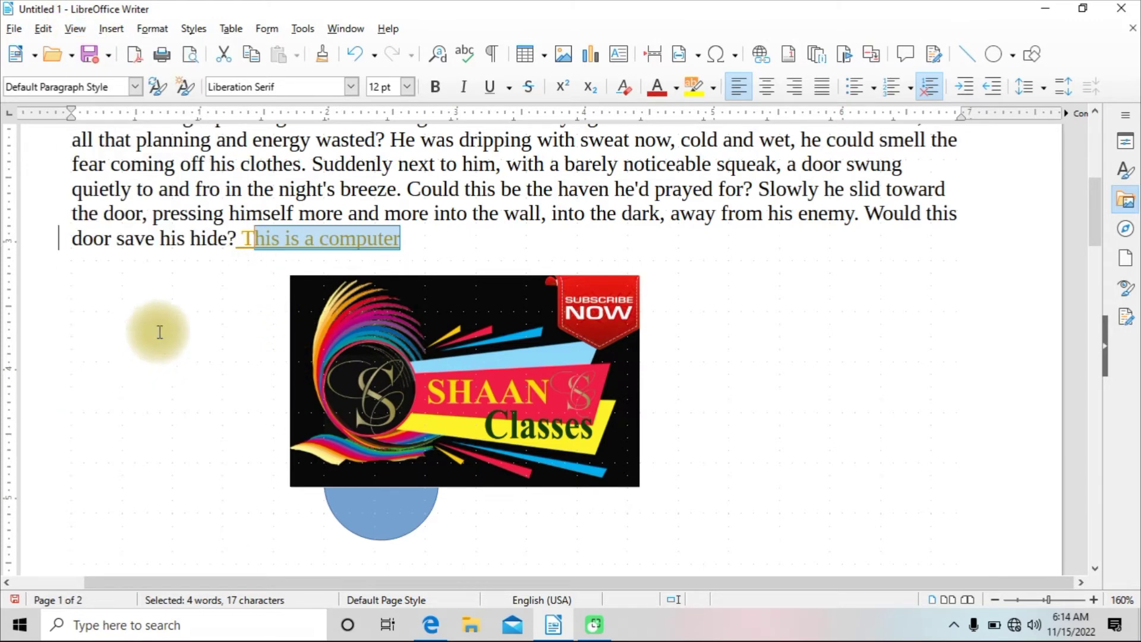
click(421, 232)
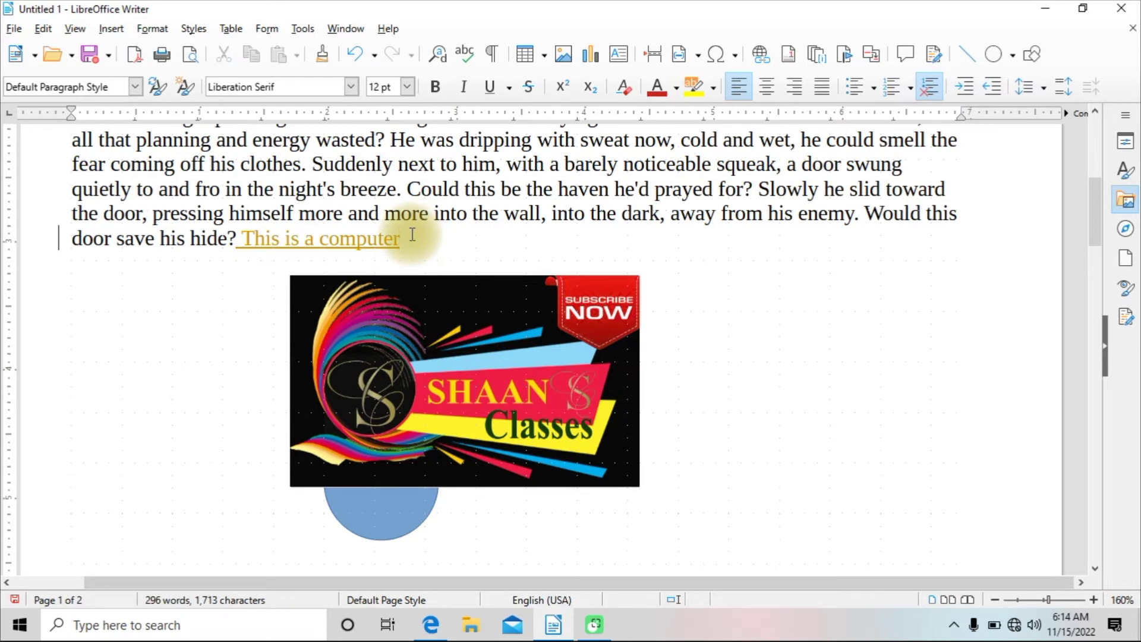
Delete the added sentence "This is a computer" and start a new paragraph below "door save his hide?".
click(72, 30)
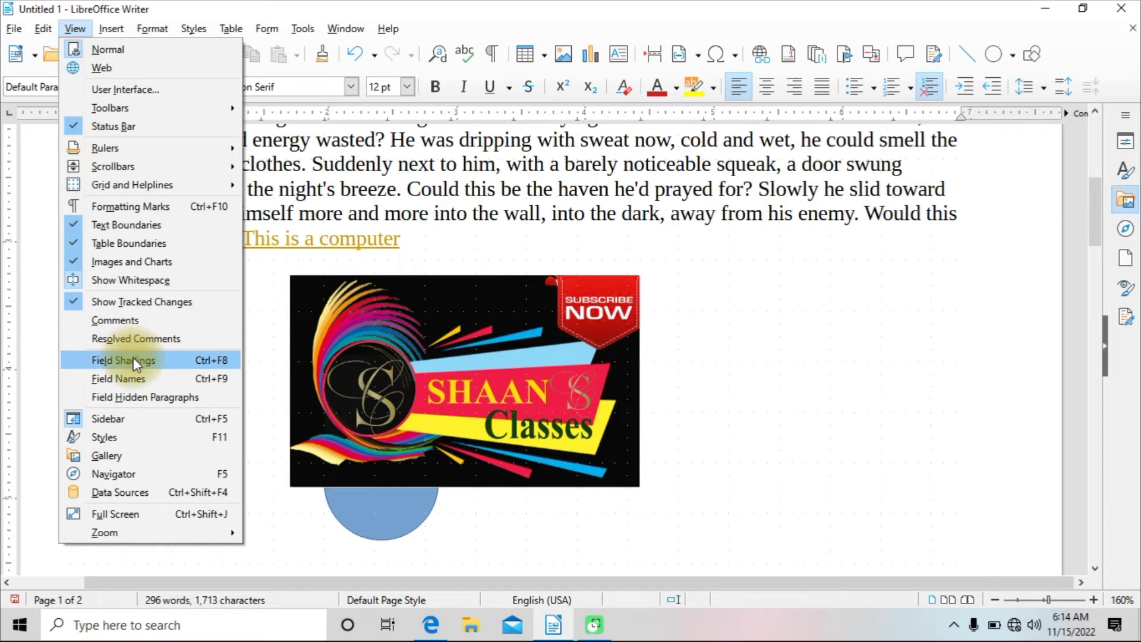
click(448, 240)
drag(401, 239, 242, 246)
key(Delete)
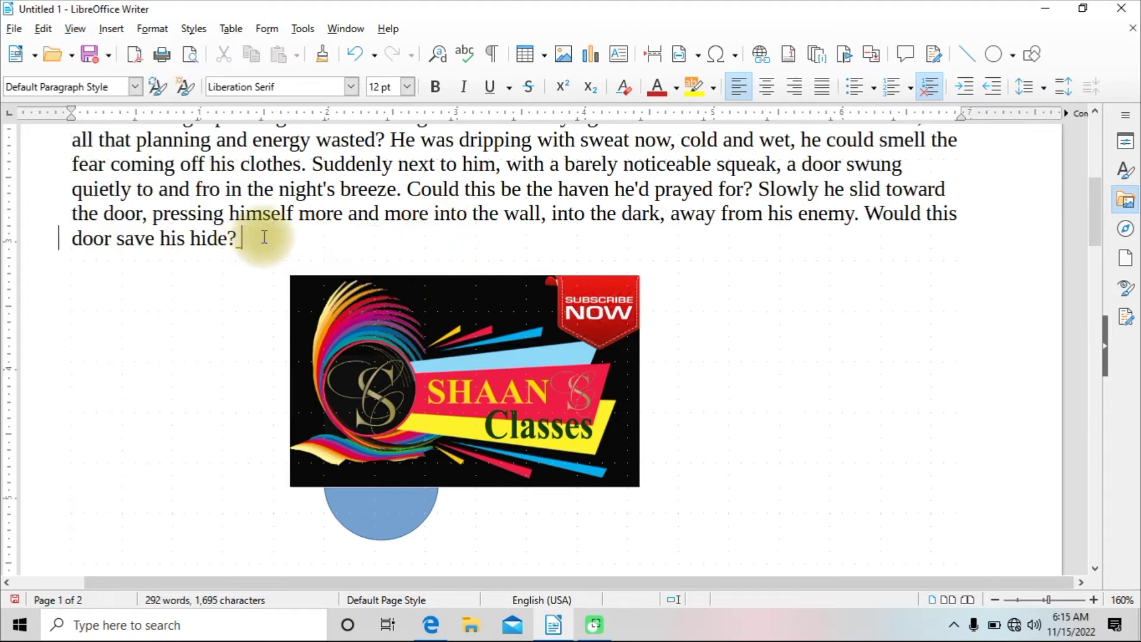
key(BackSpace)
scroll(265, 235, down, 1)
key(Return)
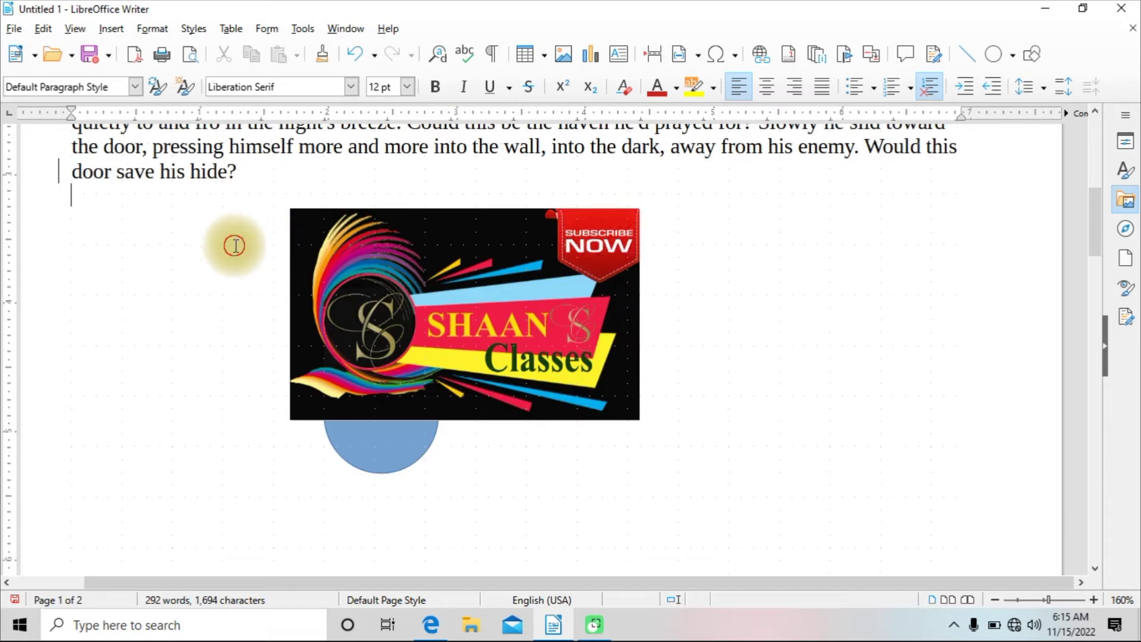
Delete the blue circle partly hidden behind the SHAAN Classes image.
click(67, 26)
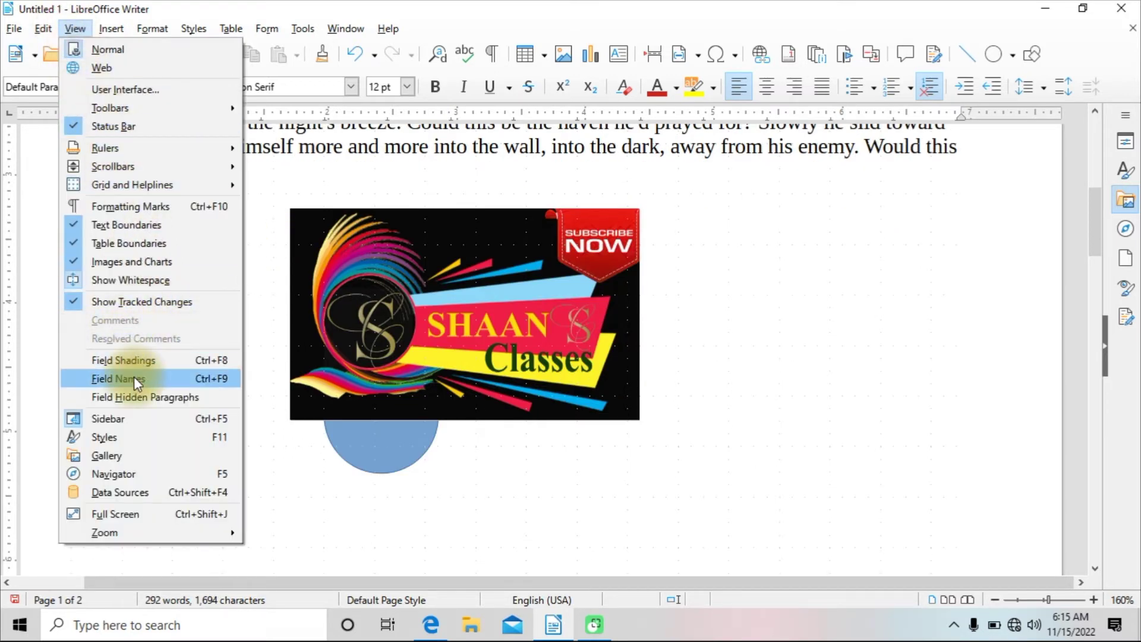
click(446, 285)
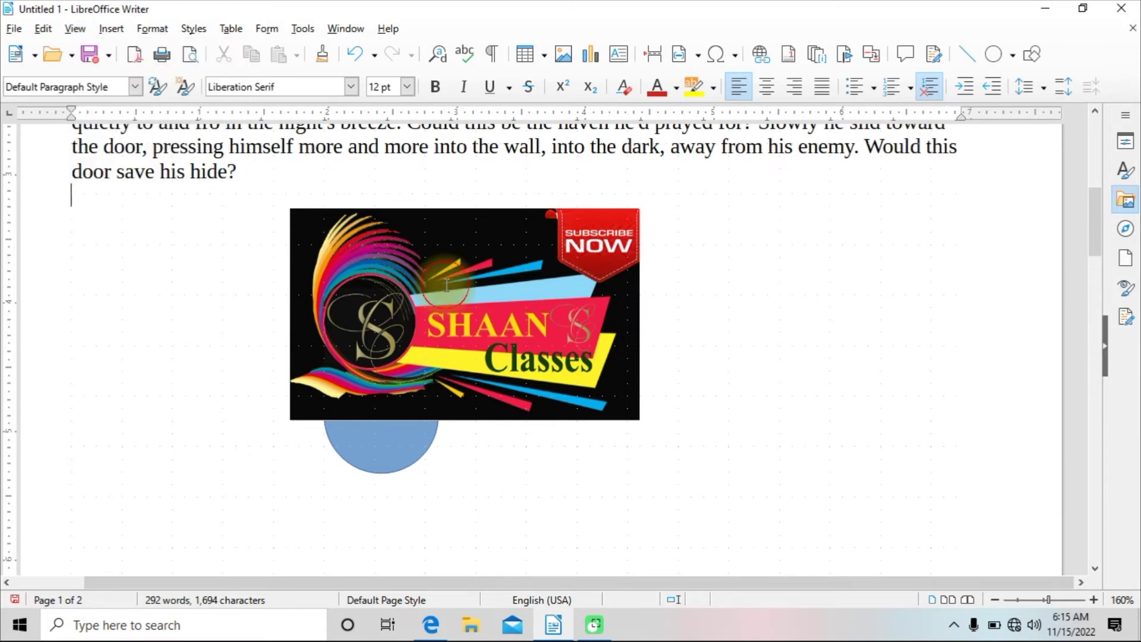
click(448, 286)
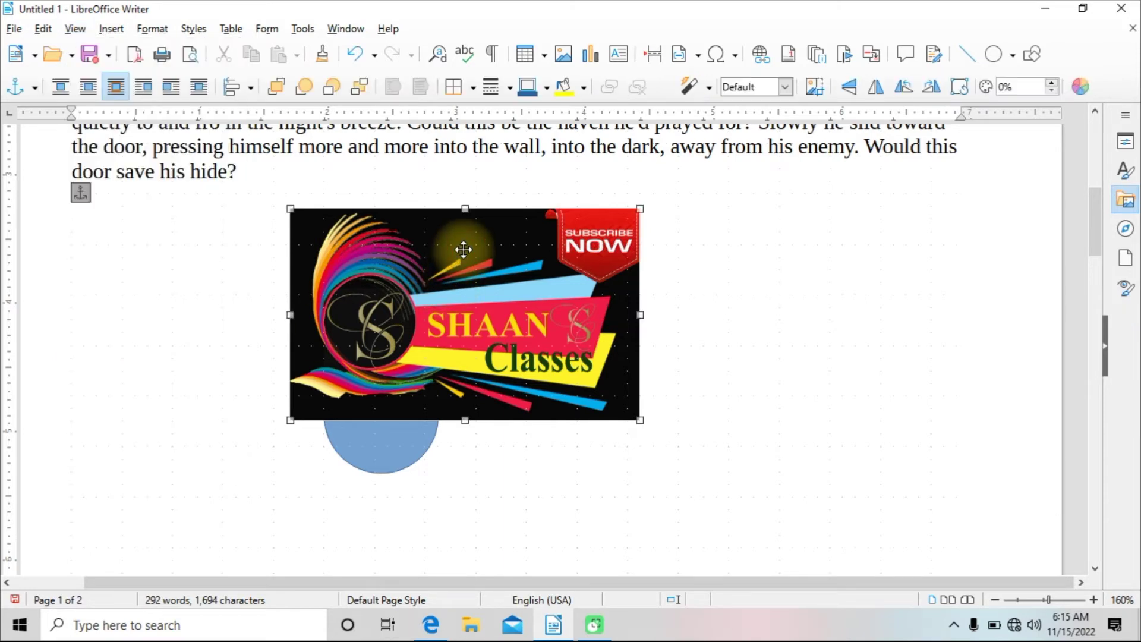
drag(423, 356, 412, 437)
click(471, 327)
scroll(678, 250, down, 3)
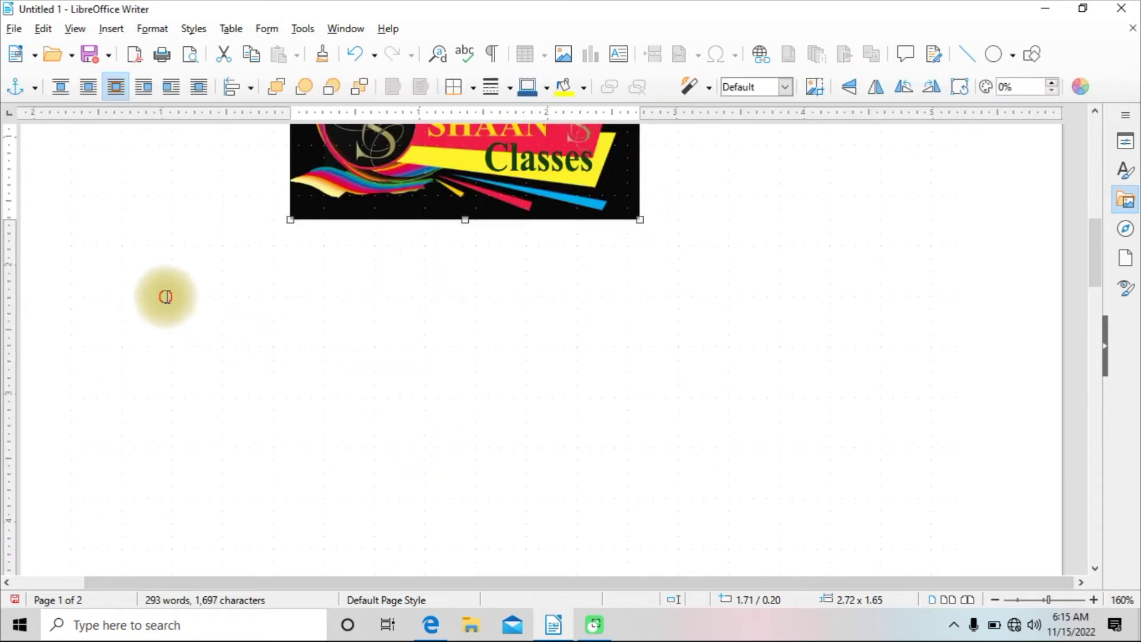
Enable Direct Cursor Mode and place the text cursor in the blank area below the image.
click(167, 295)
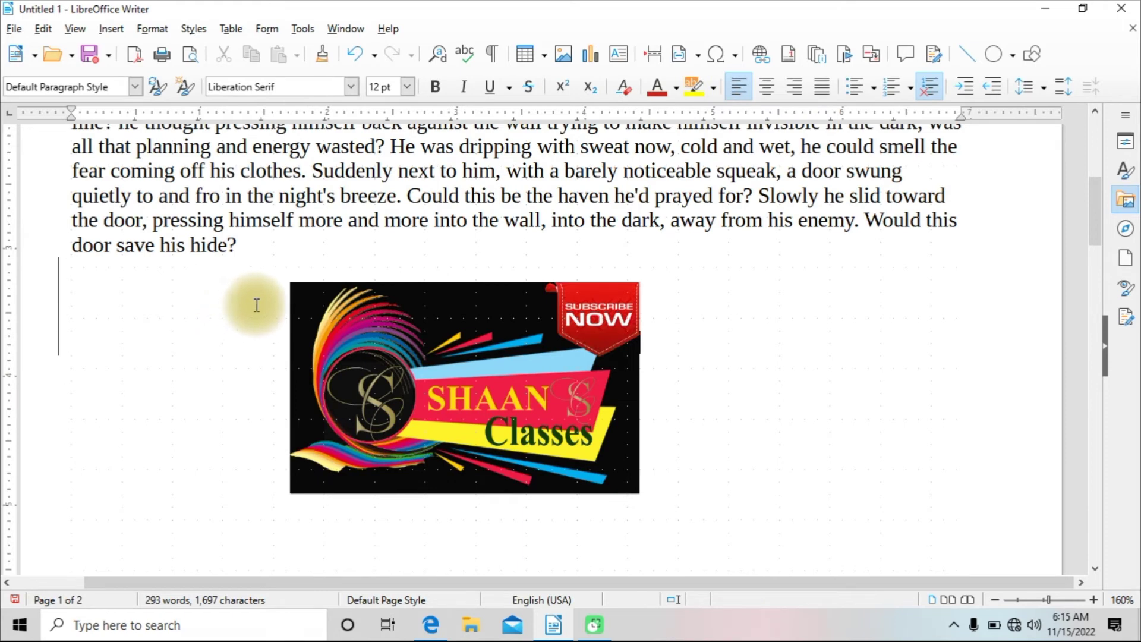
click(46, 29)
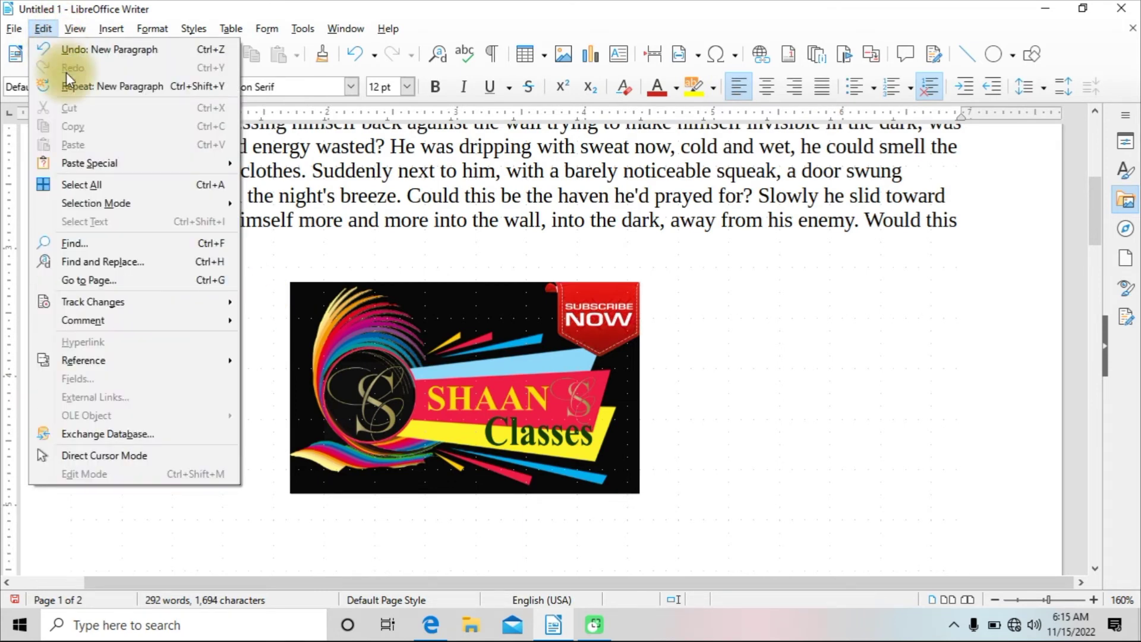
mouse_move(151, 302)
click(252, 298)
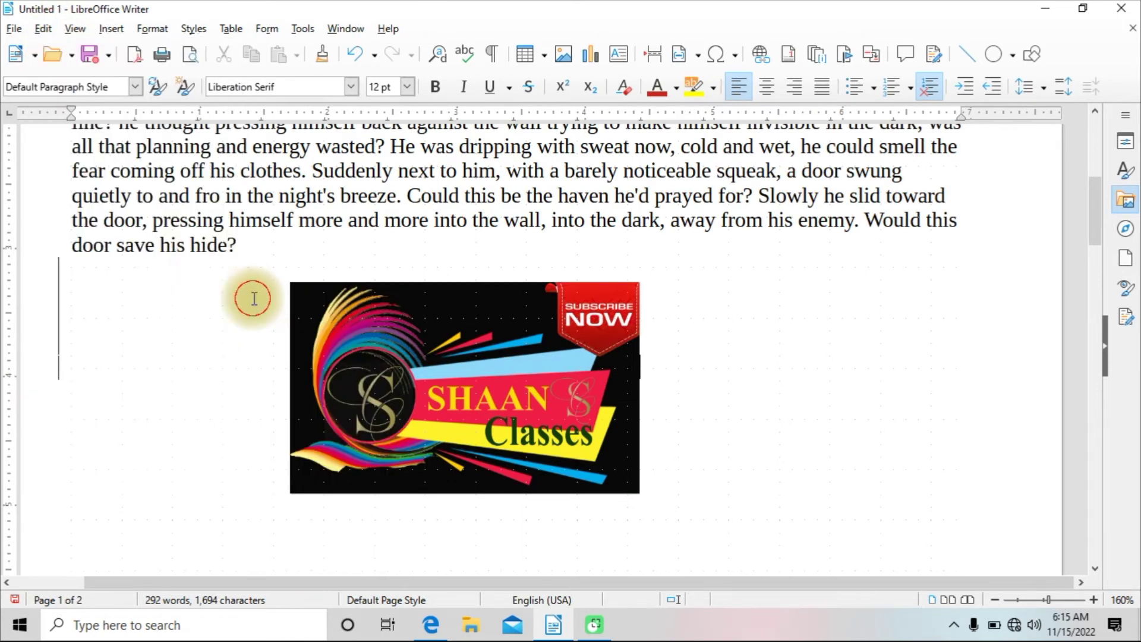
click(264, 245)
scroll(263, 245, down, 3)
scroll(190, 352, up, 2)
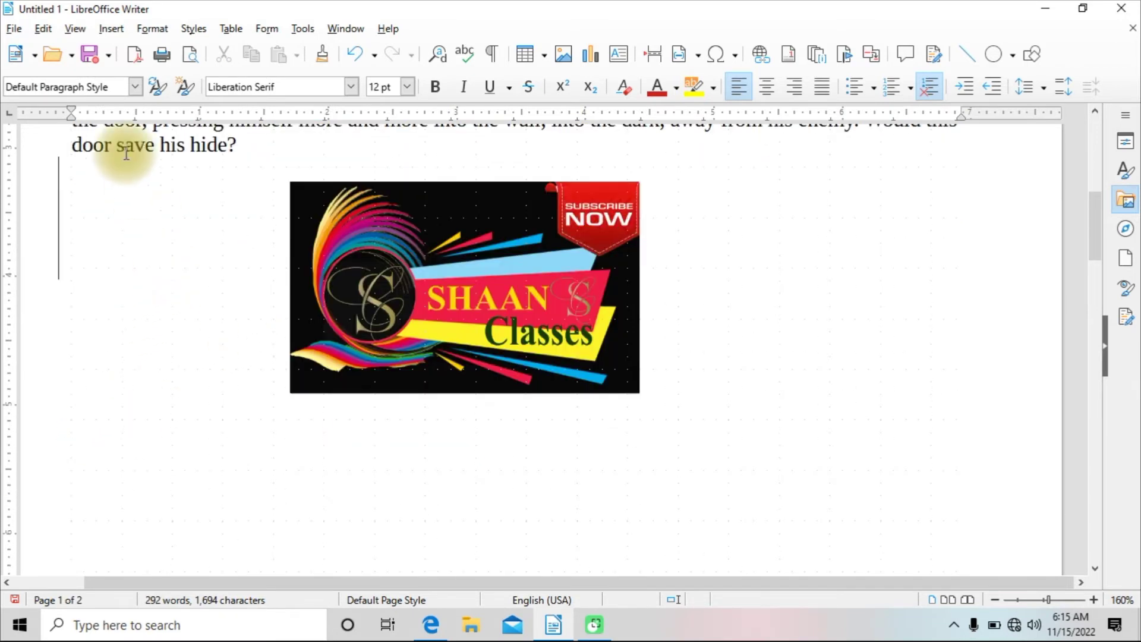
click(41, 31)
click(103, 451)
click(119, 463)
scroll(201, 463, down, 3)
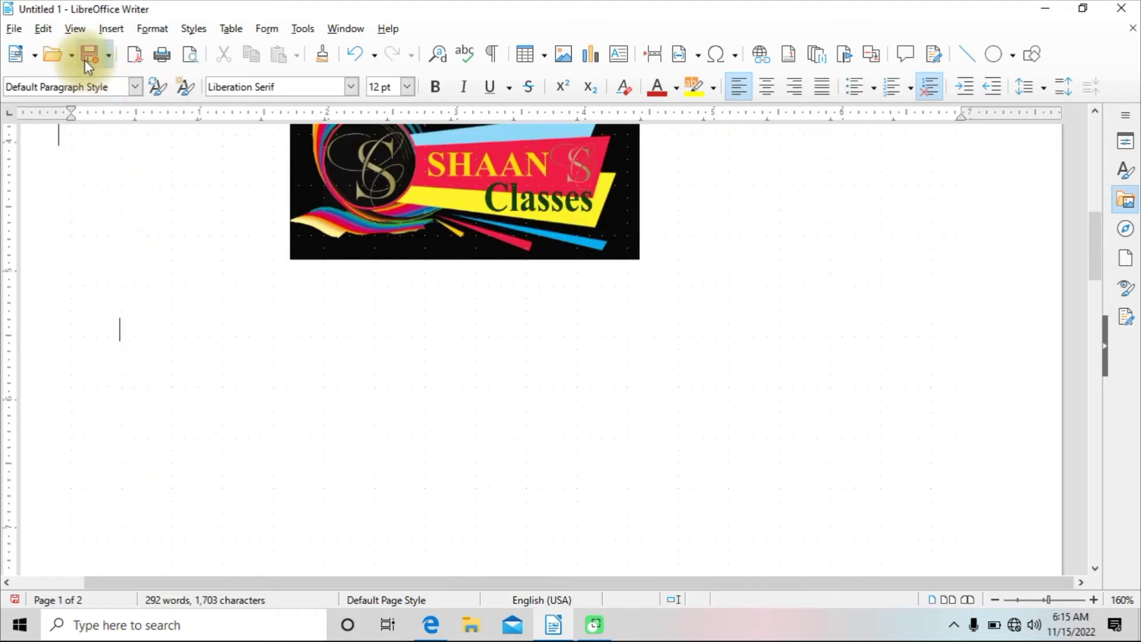
Insert a Date field at the cursor below the image and start a new line under it.
click(105, 30)
mouse_move(82, 25)
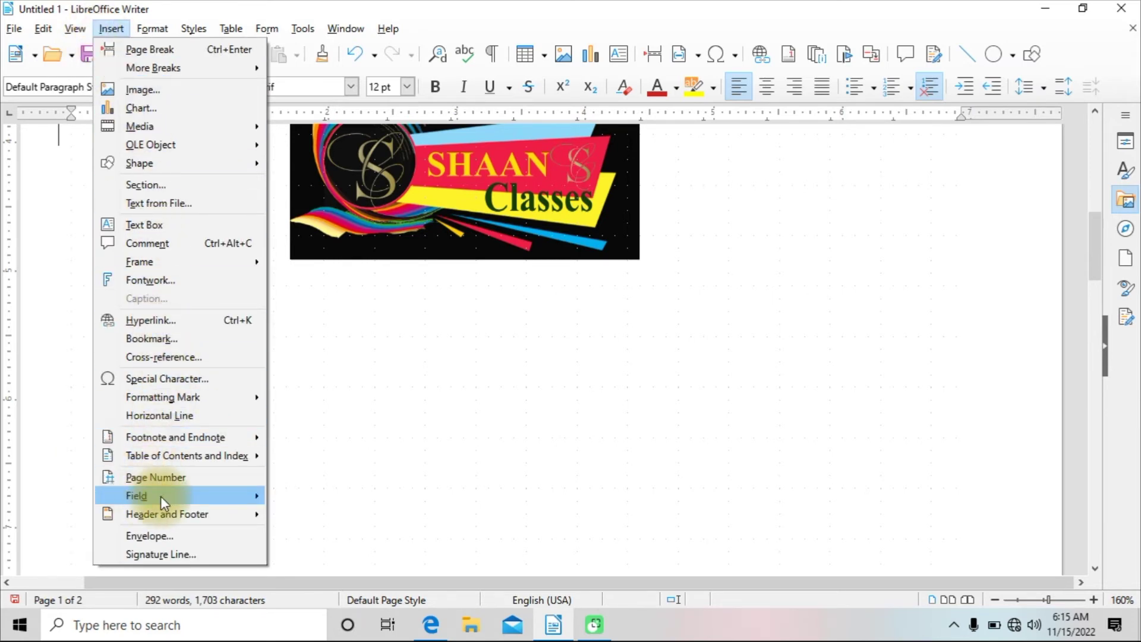
mouse_move(169, 496)
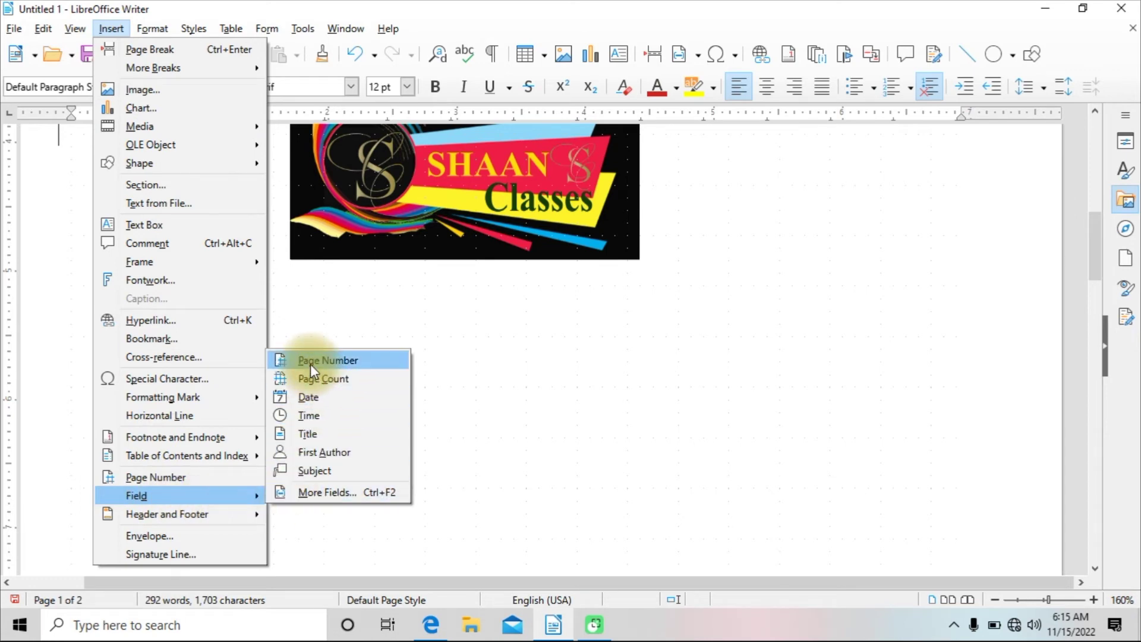
click(306, 397)
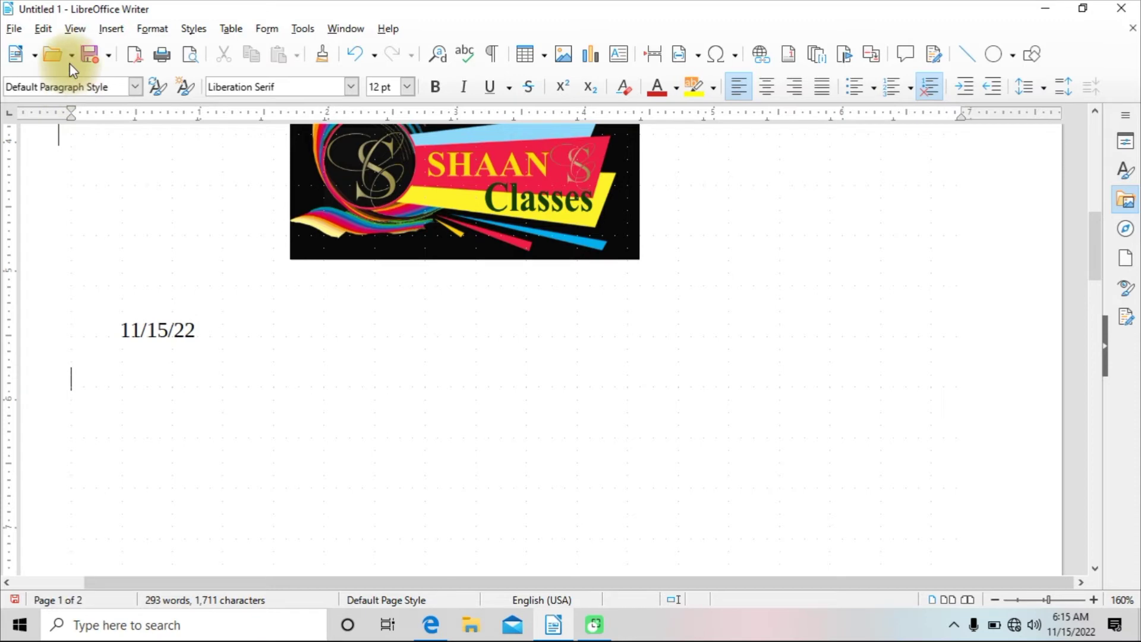
Insert a Time field on the line below the date.
click(75, 28)
mouse_move(111, 28)
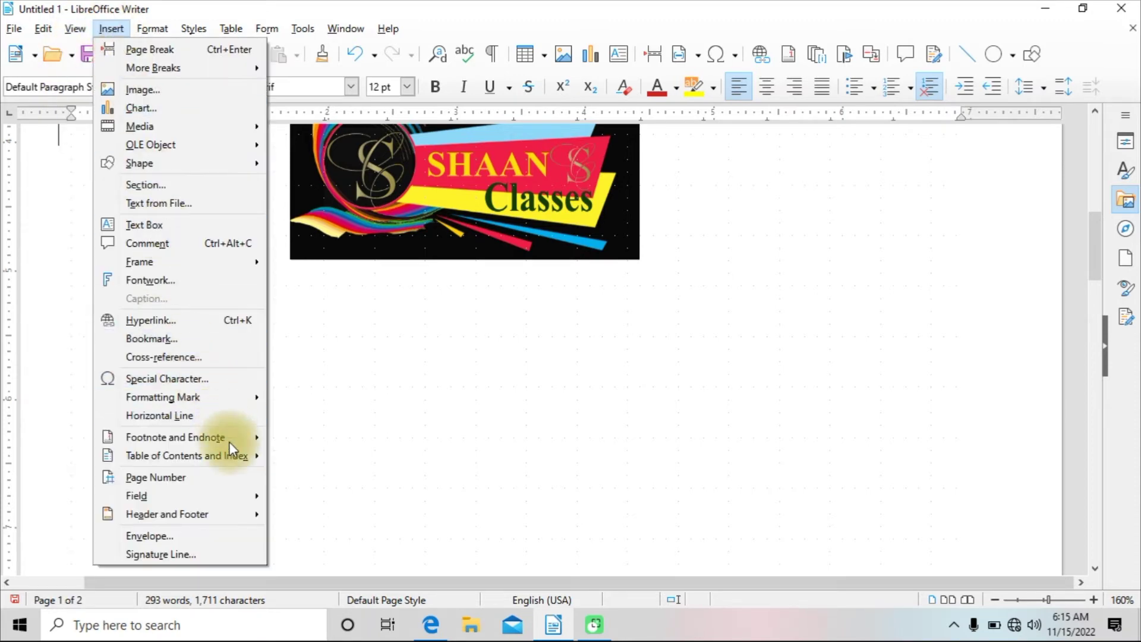
mouse_move(239, 489)
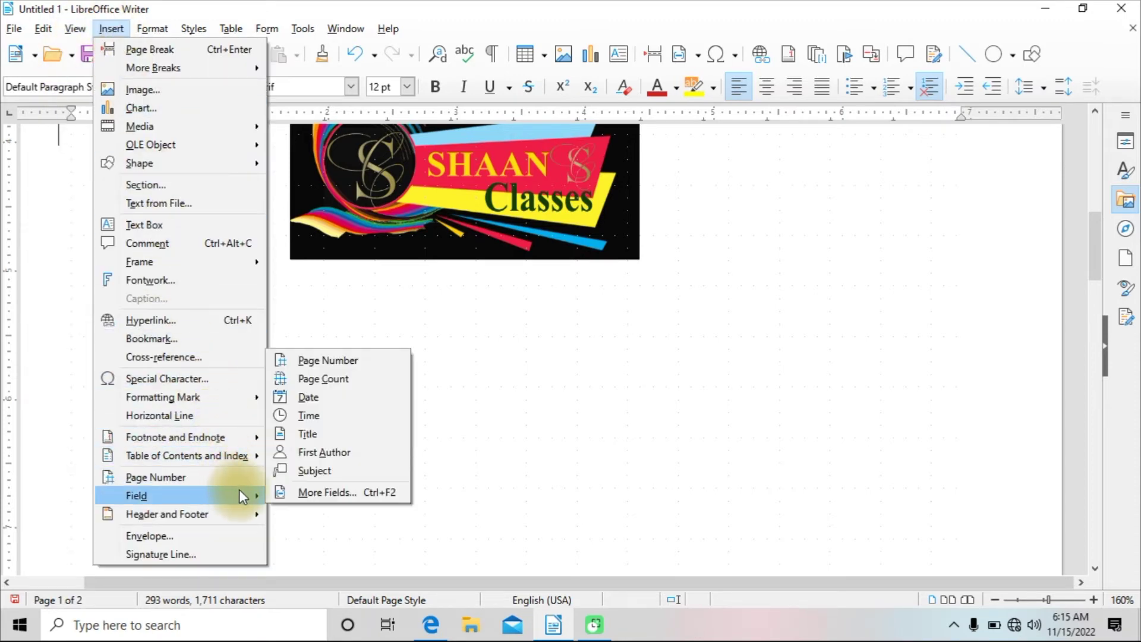
click(301, 415)
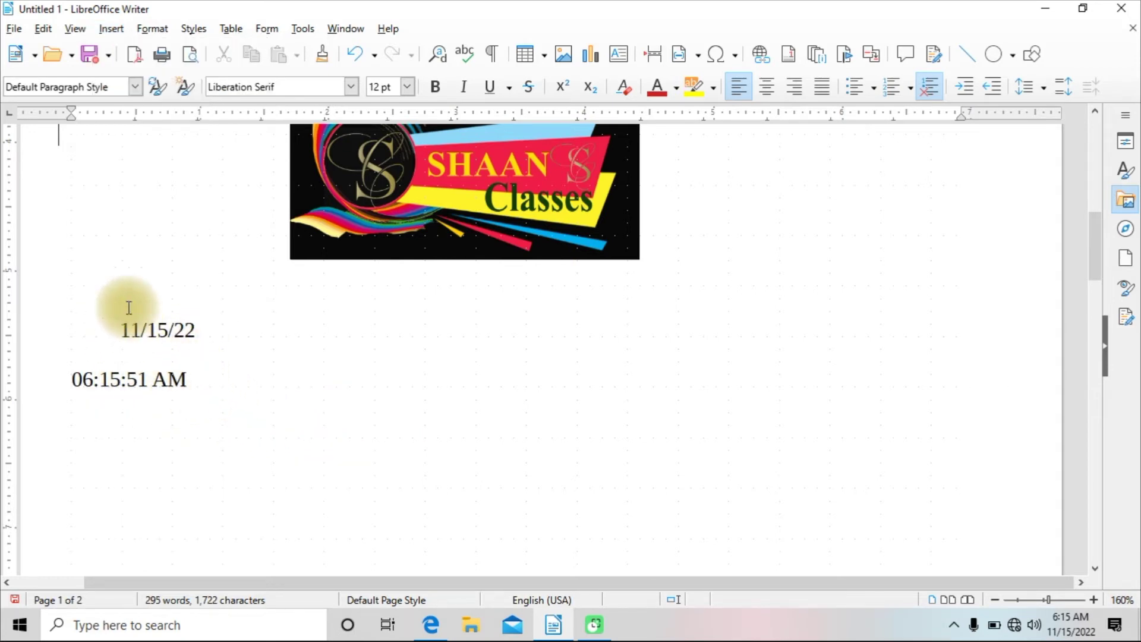
Turn on Field Shadings for the date and time fields, switching it off and on again to compare.
click(75, 29)
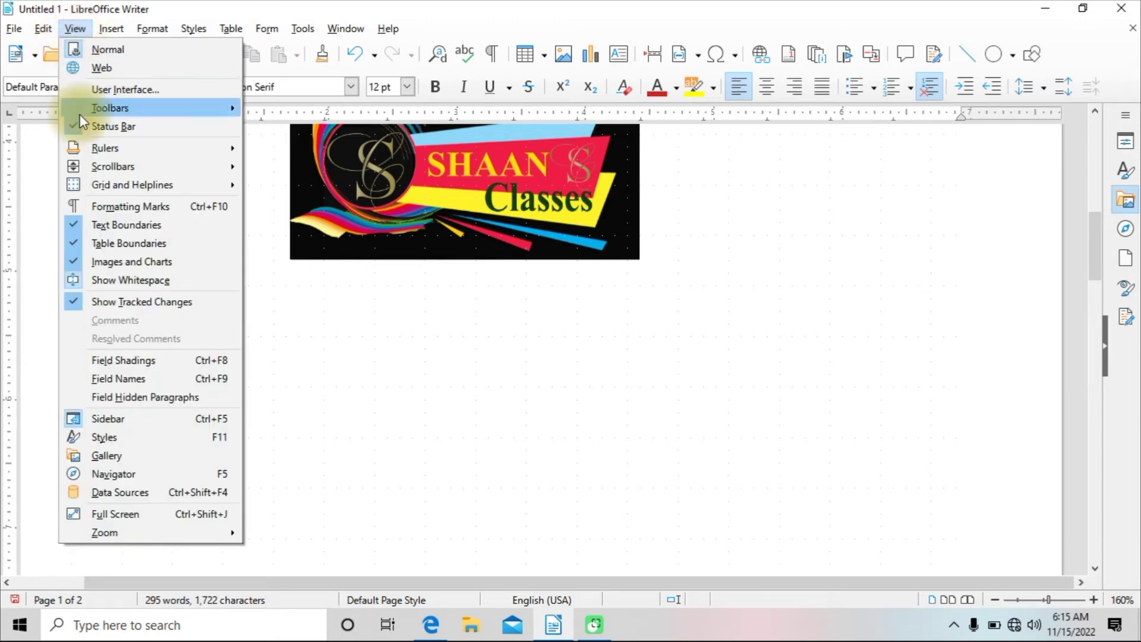
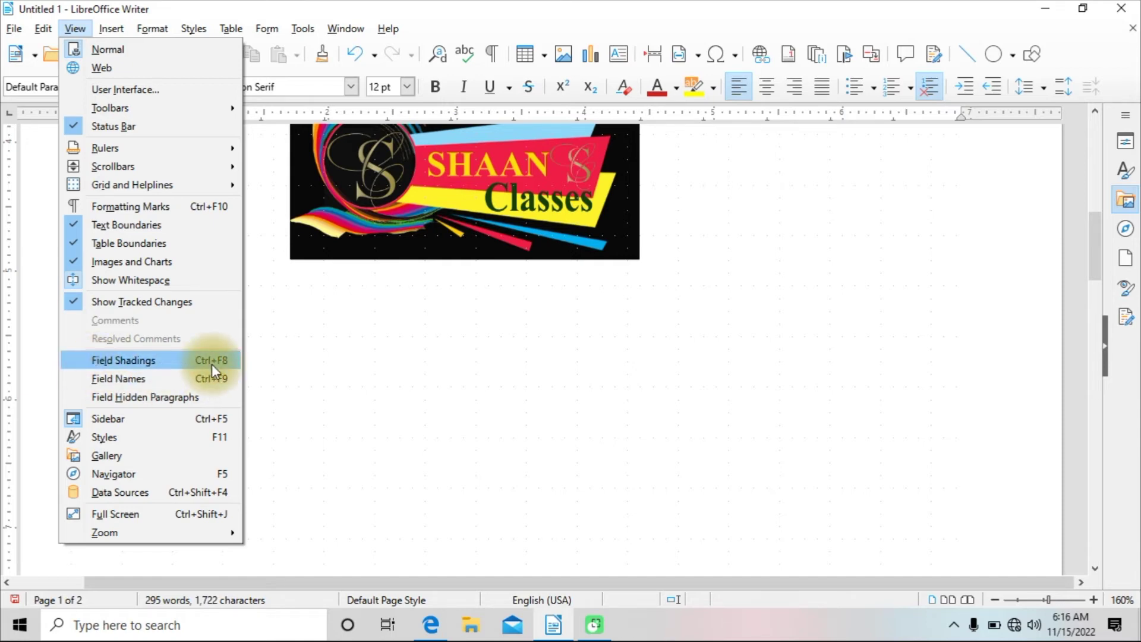
click(136, 358)
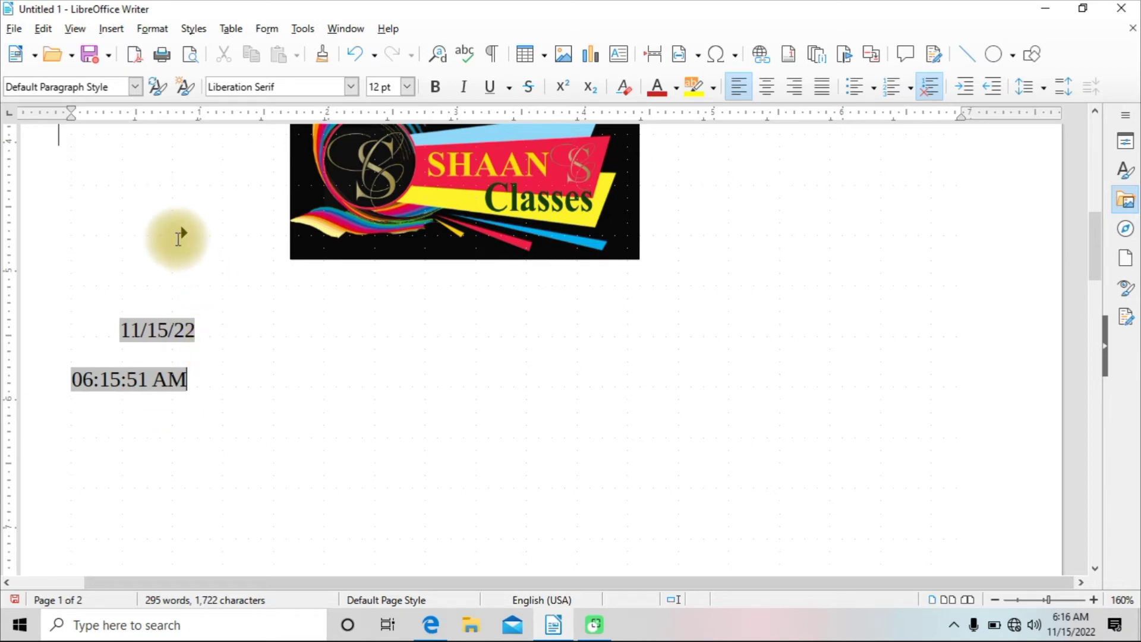
click(75, 28)
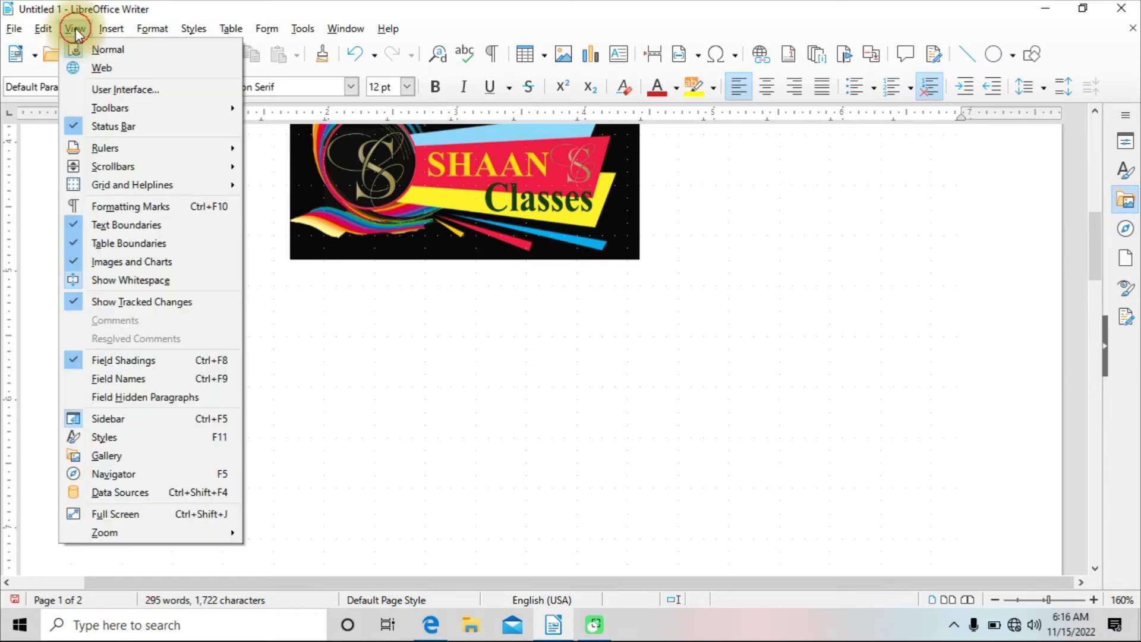
click(83, 359)
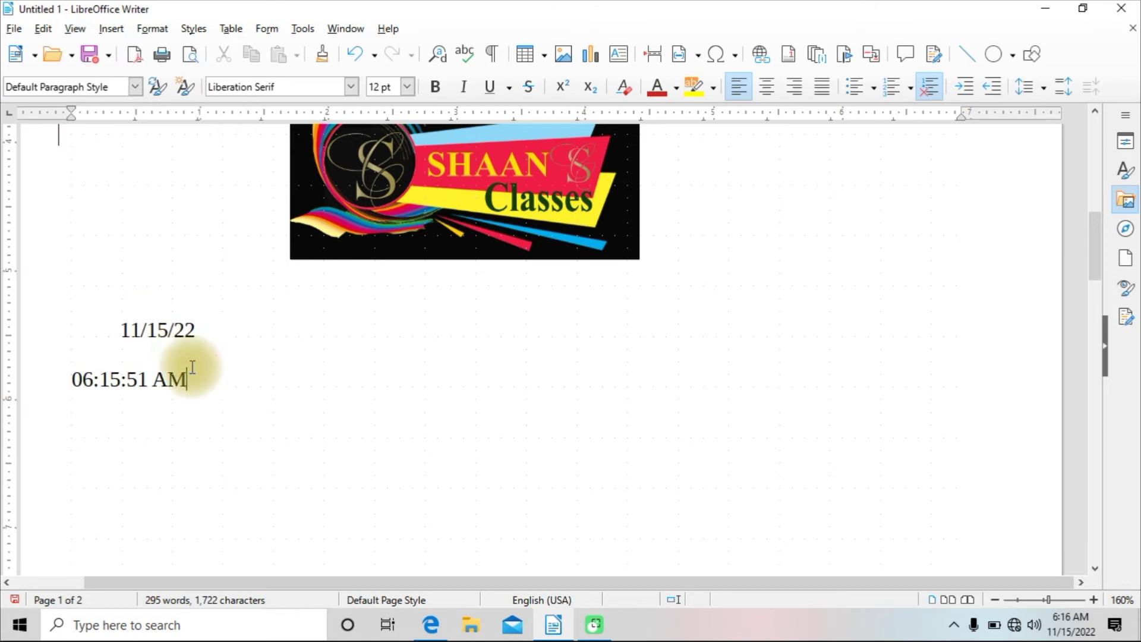
click(75, 29)
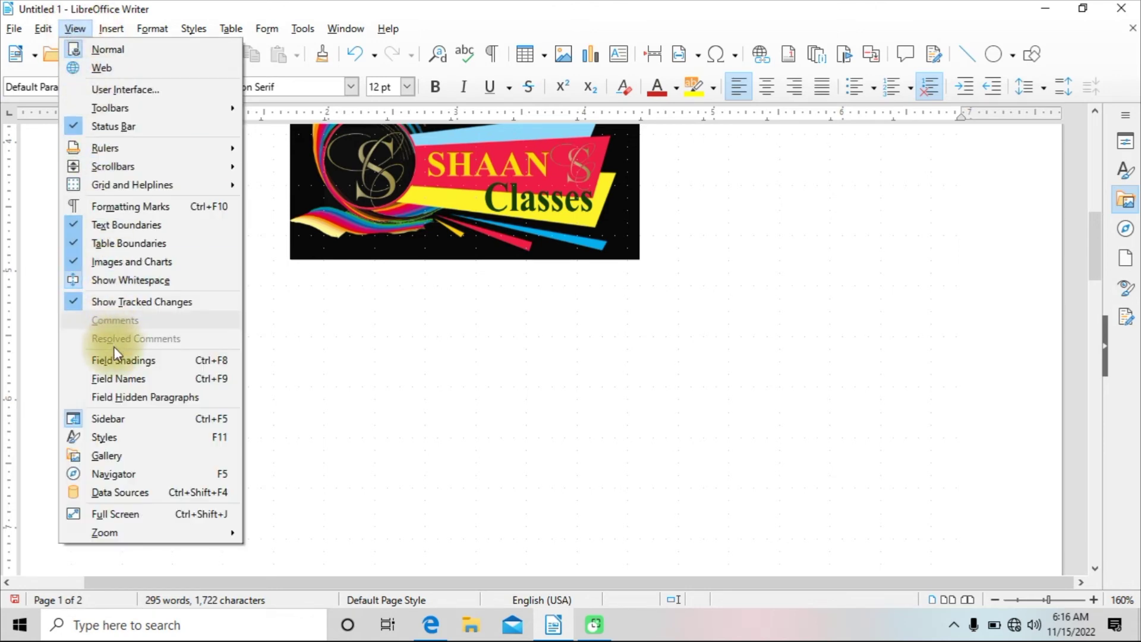
click(89, 359)
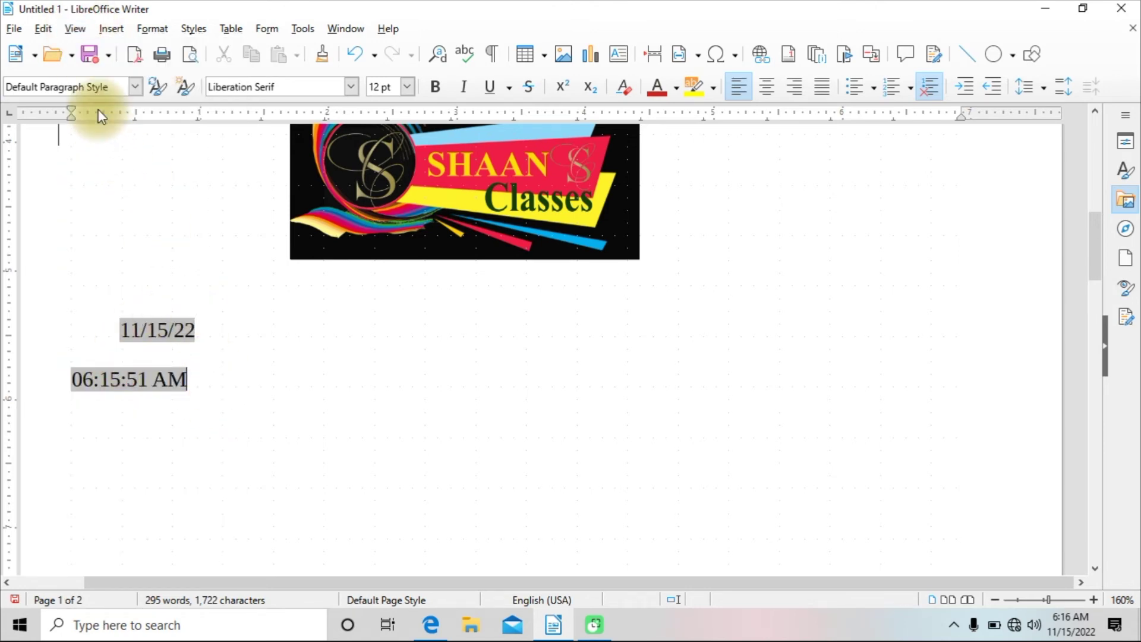
Turn on the Field Names and Field Hidden Paragraphs view options.
click(73, 33)
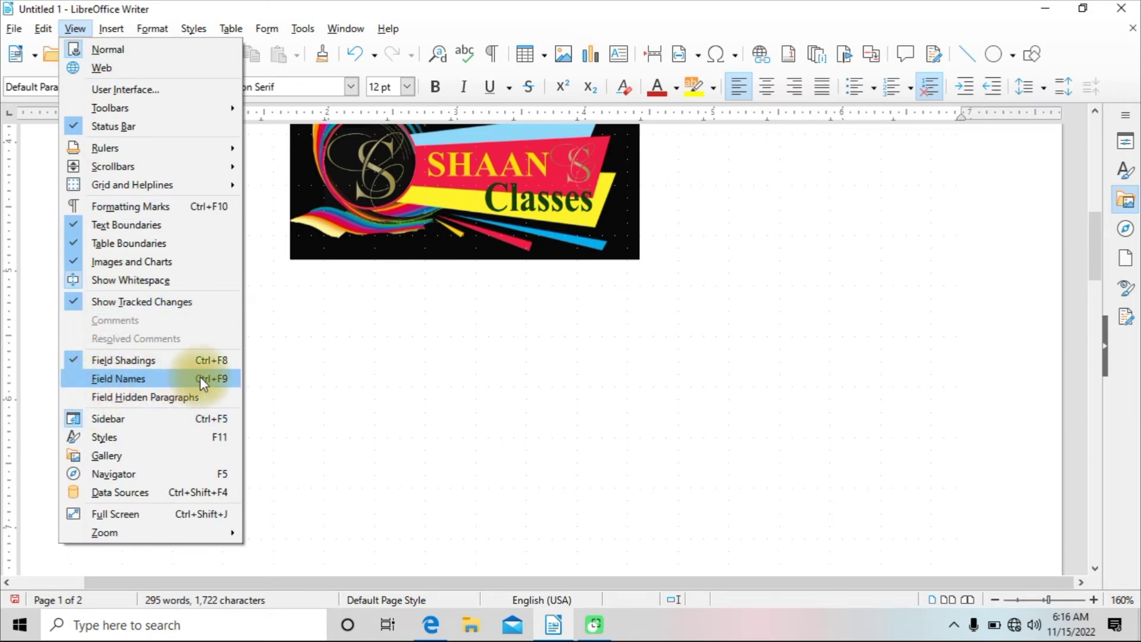
click(80, 380)
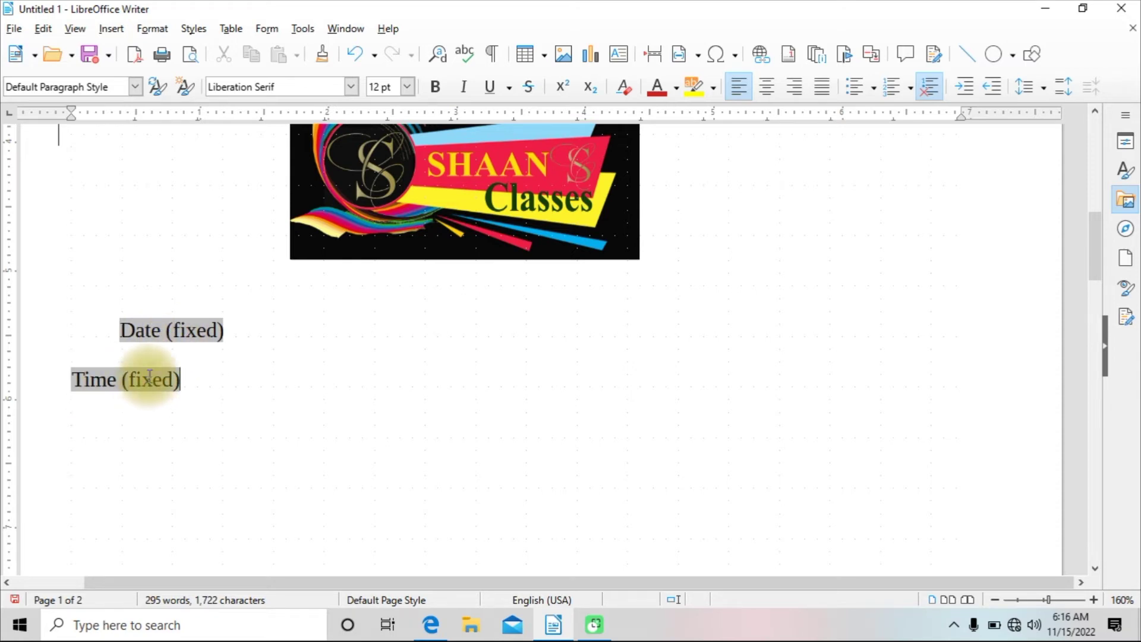
click(82, 32)
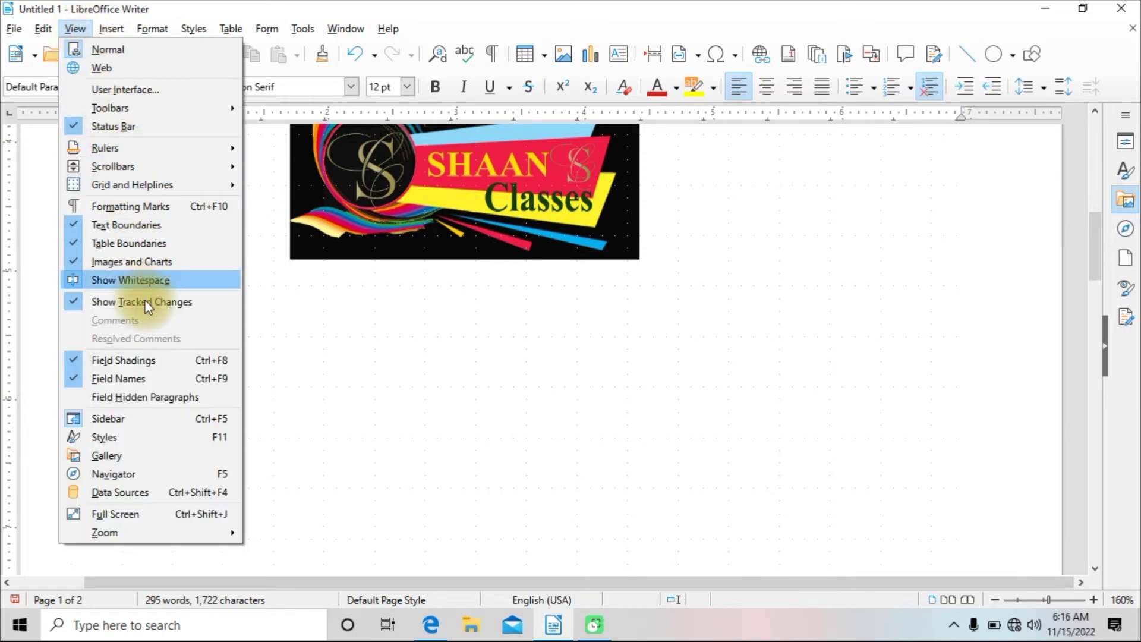
click(155, 397)
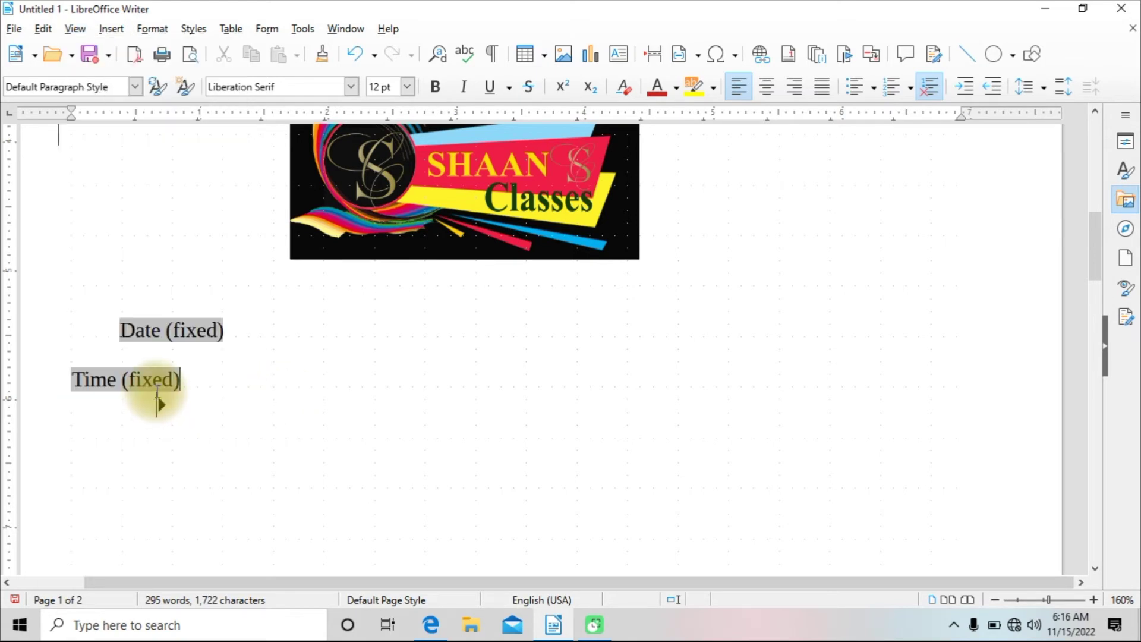
scroll(247, 331, up, 5)
scroll(249, 331, down, 5)
click(197, 345)
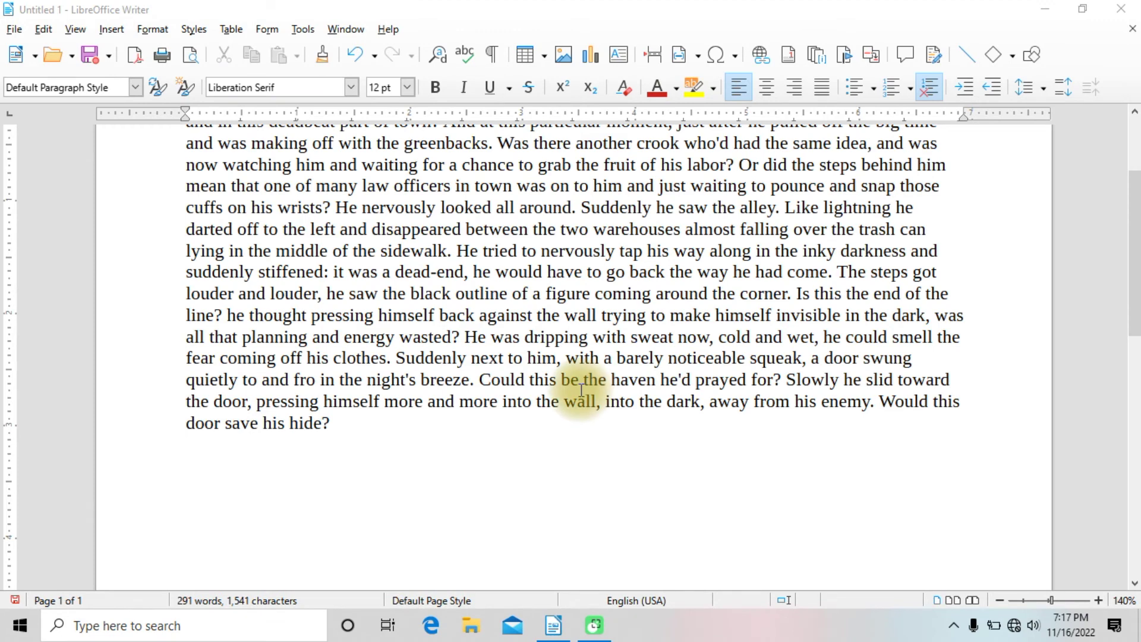
Show the sidebar and expand it to the Properties view with the style, character and paragraph settings.
click(74, 31)
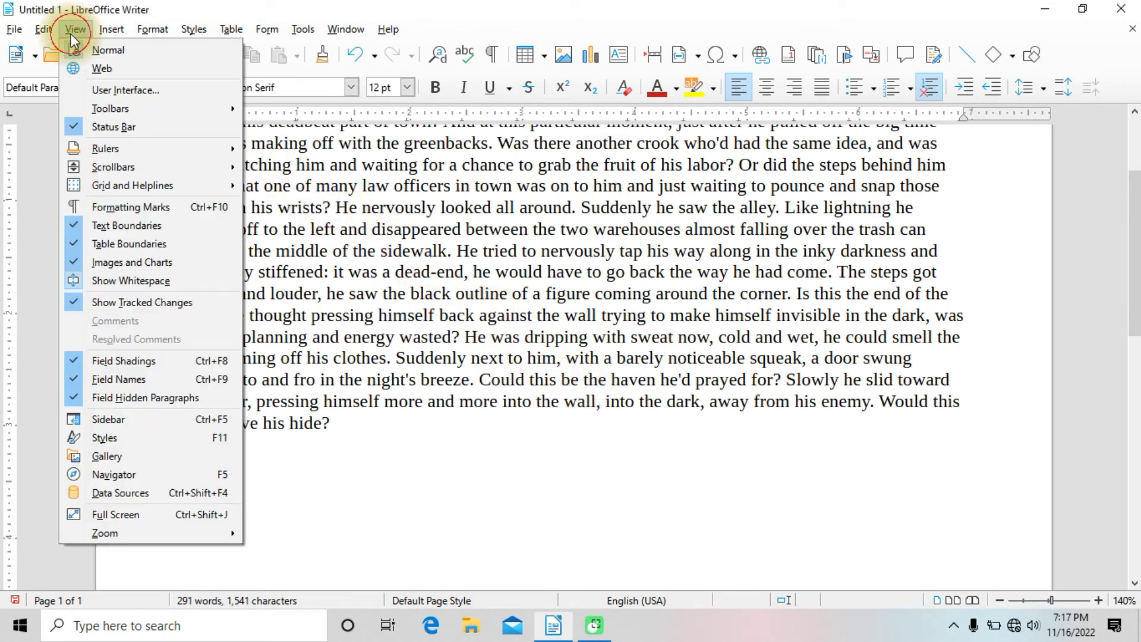
click(119, 420)
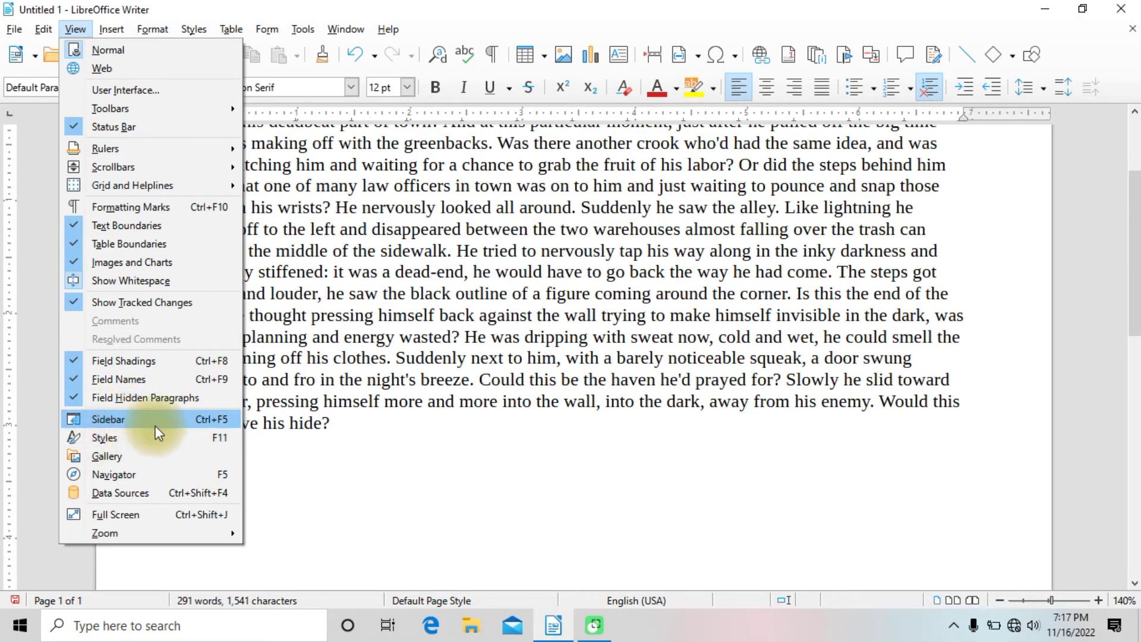
click(112, 423)
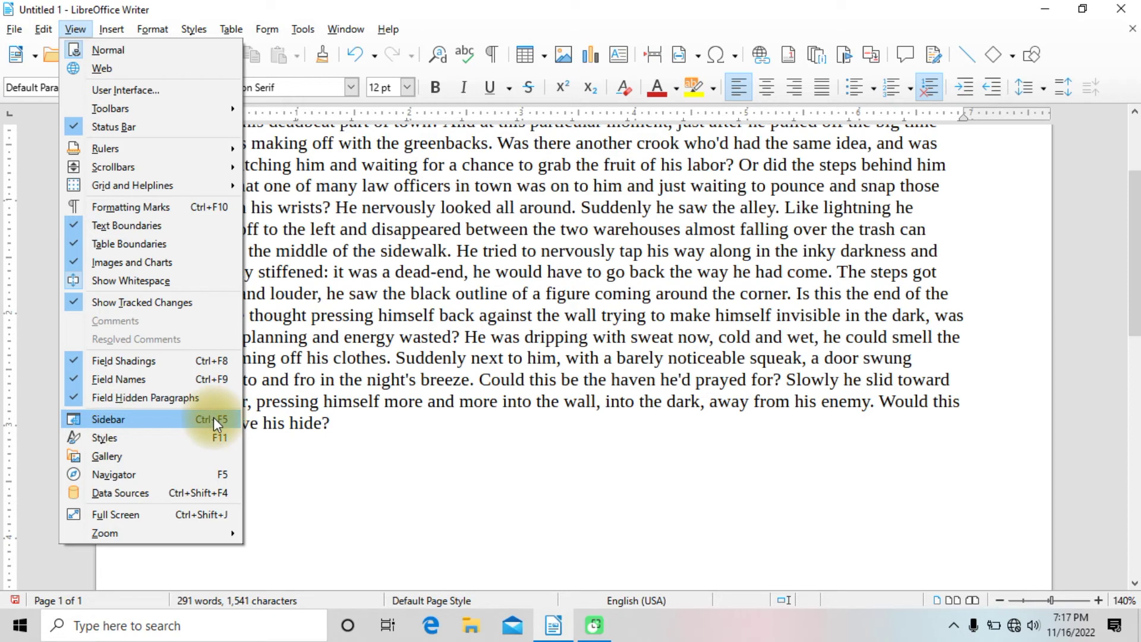
click(106, 420)
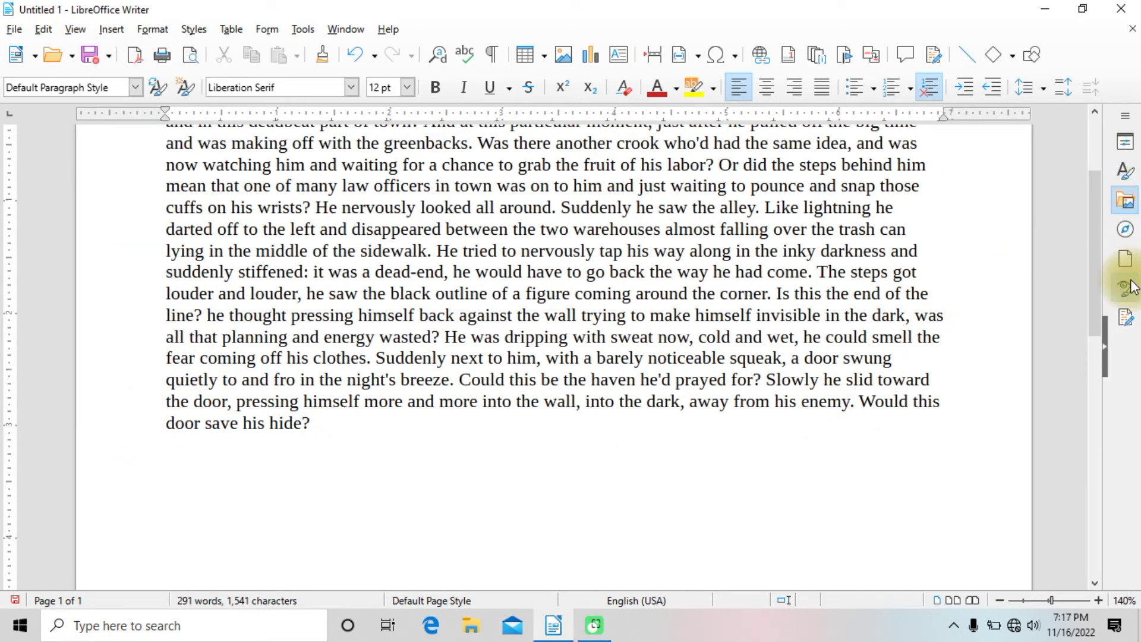
click(1125, 149)
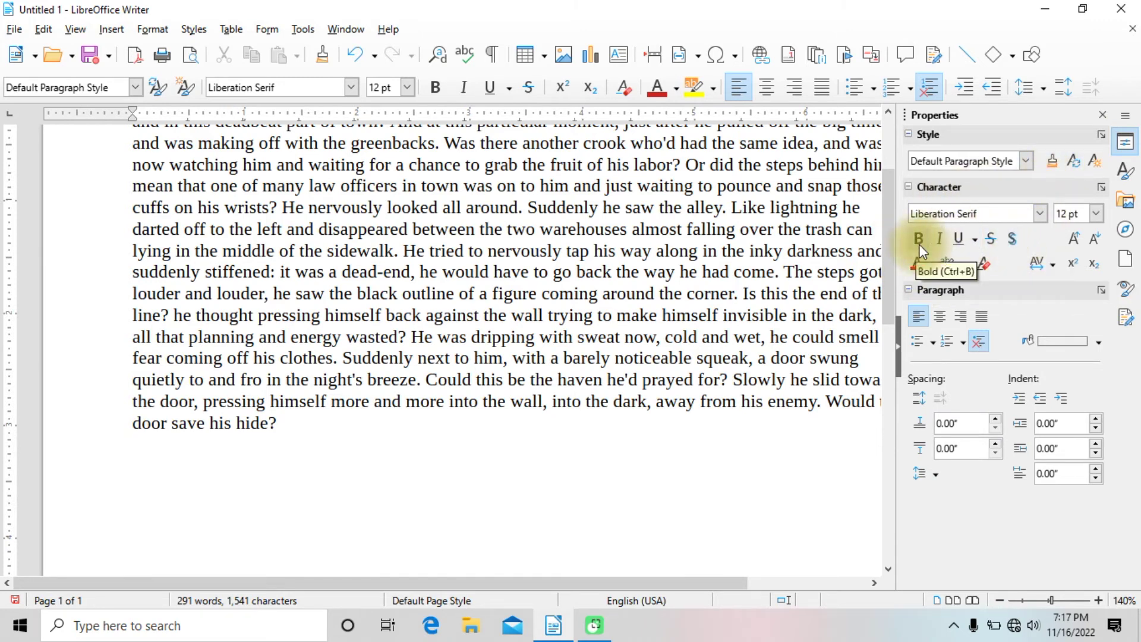
Bring up the Styles list and apply the Heading paragraph style to the text from "cuffs on his wrists?" to the end.
click(1126, 174)
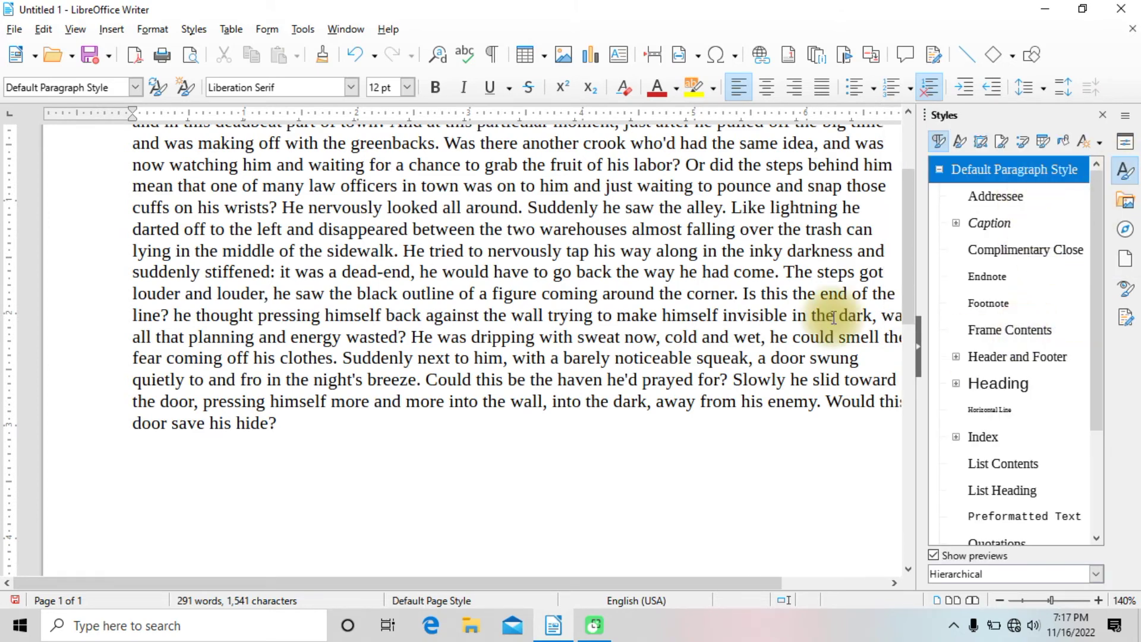
scroll(664, 274, up, 2)
scroll(664, 274, up, 2)
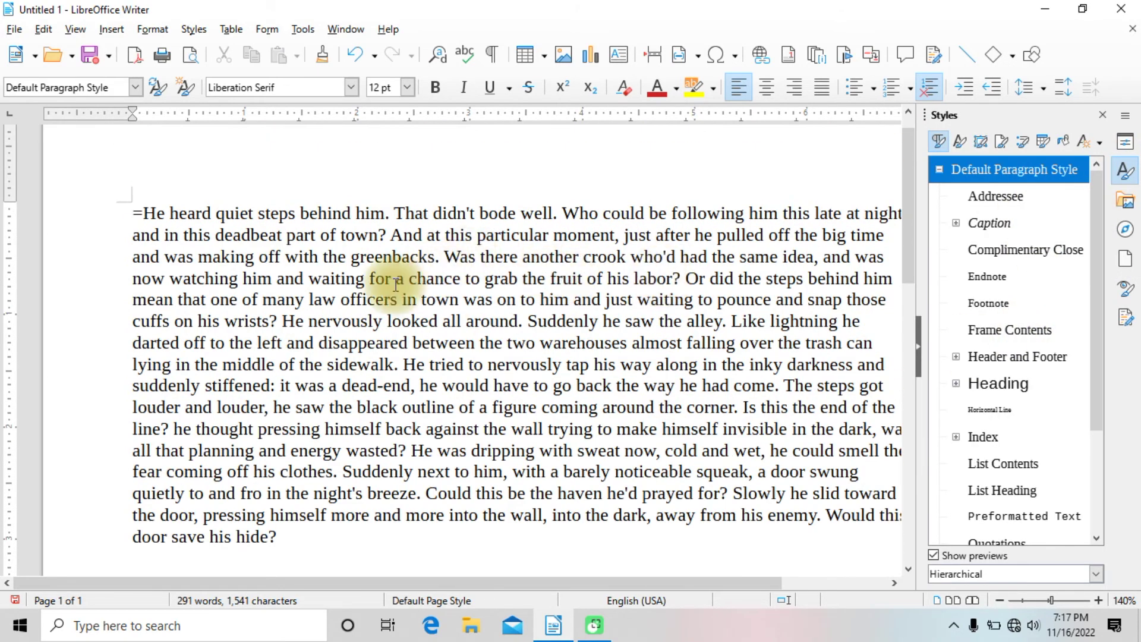
drag(141, 327, 333, 530)
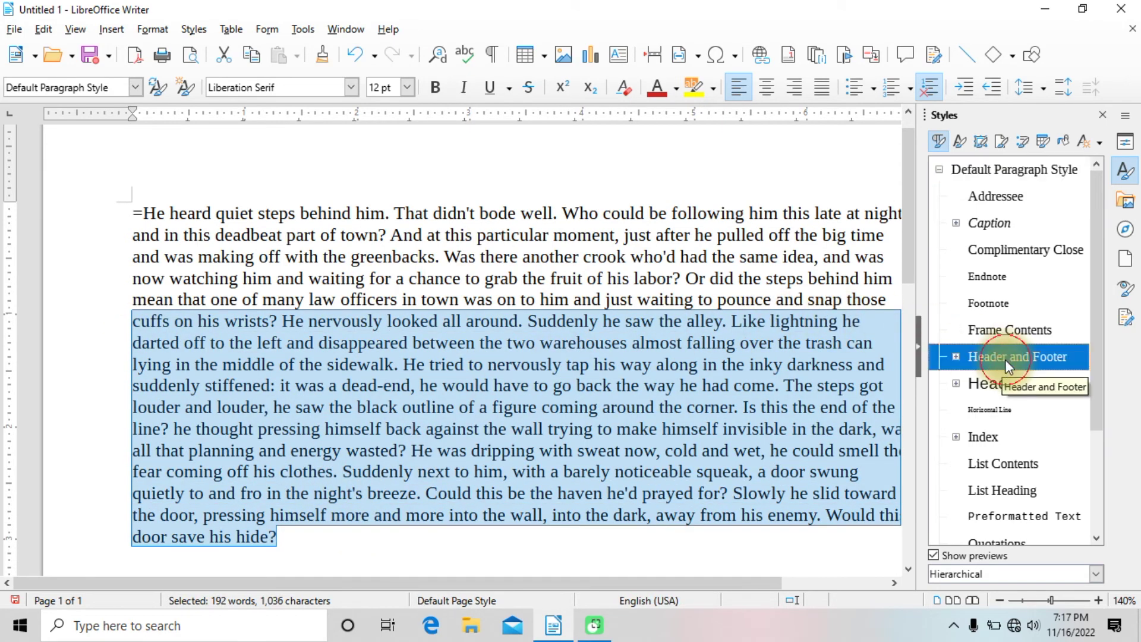
click(1001, 386)
double_click(1000, 385)
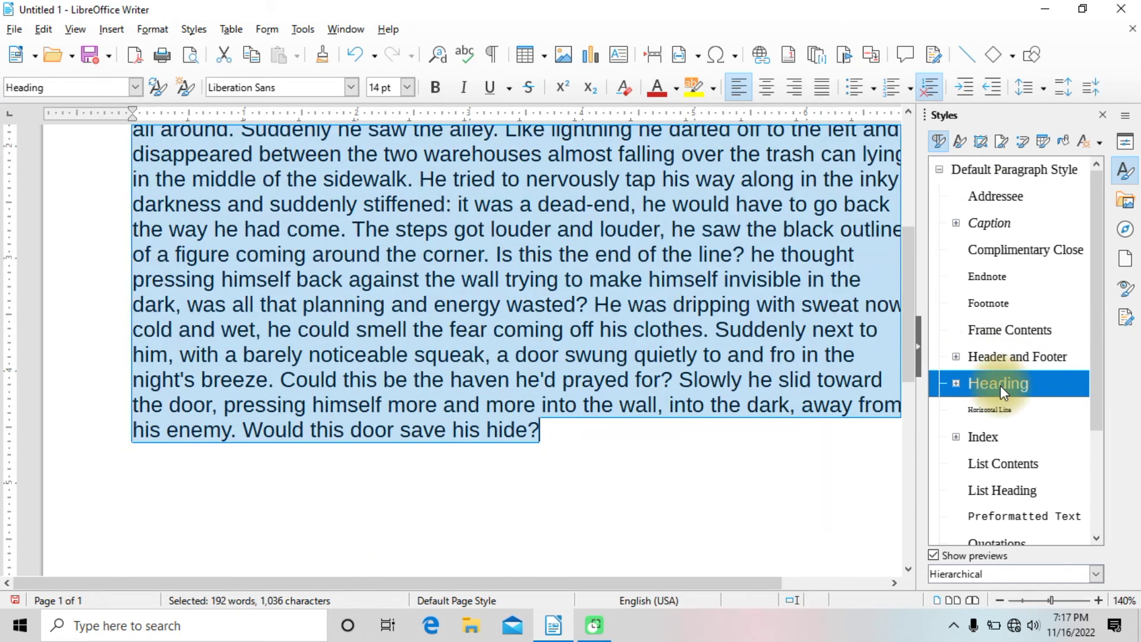
Try the Caption paragraph style on the selected text, then apply Complimentary Close instead.
click(979, 231)
double_click(980, 231)
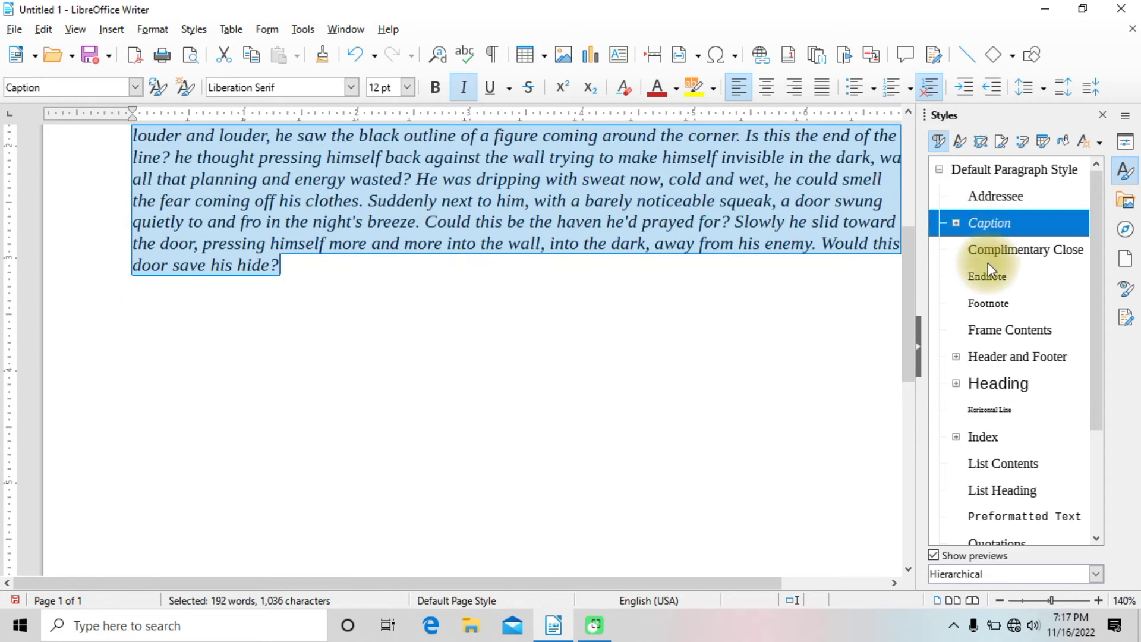
double_click(987, 253)
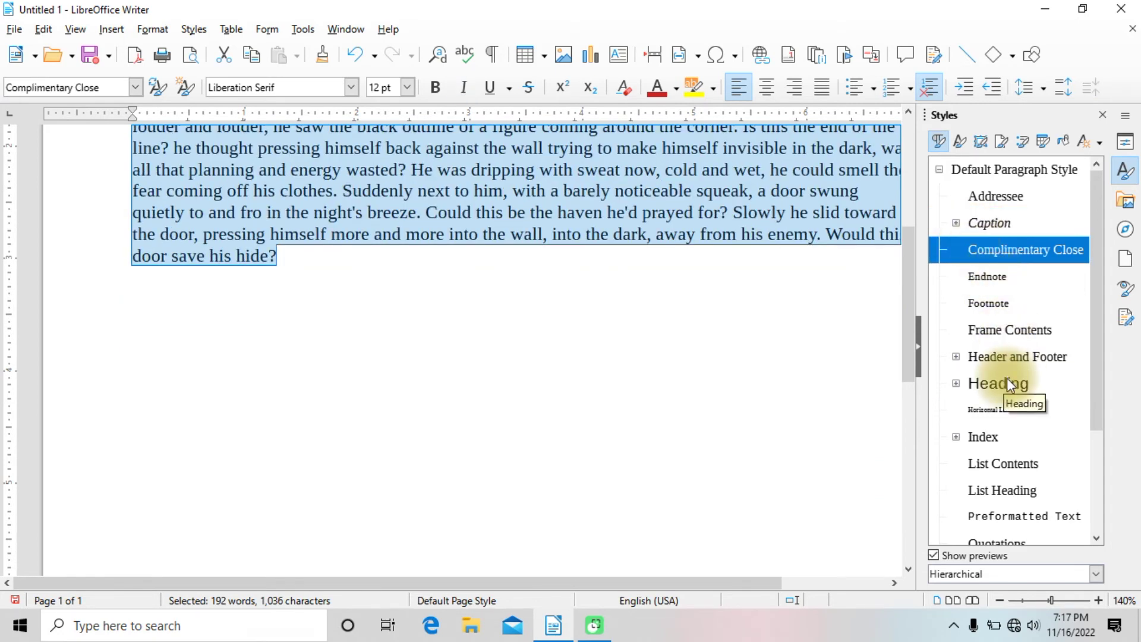
scroll(1007, 380, down, 1)
scroll(862, 333, up, 4)
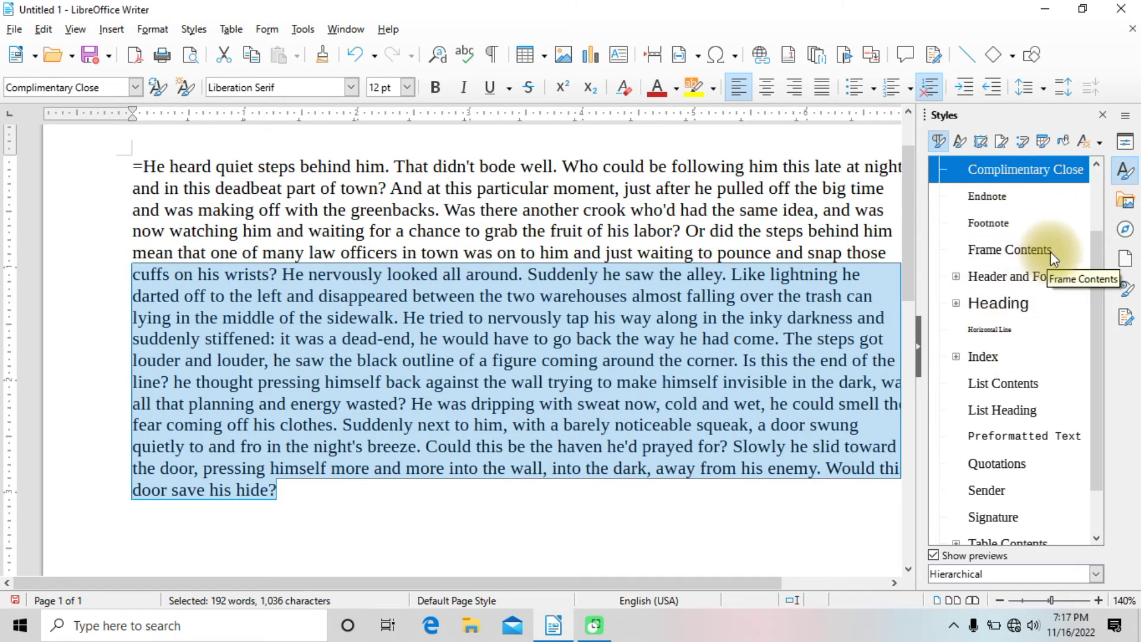
drag(1096, 262, 1108, 298)
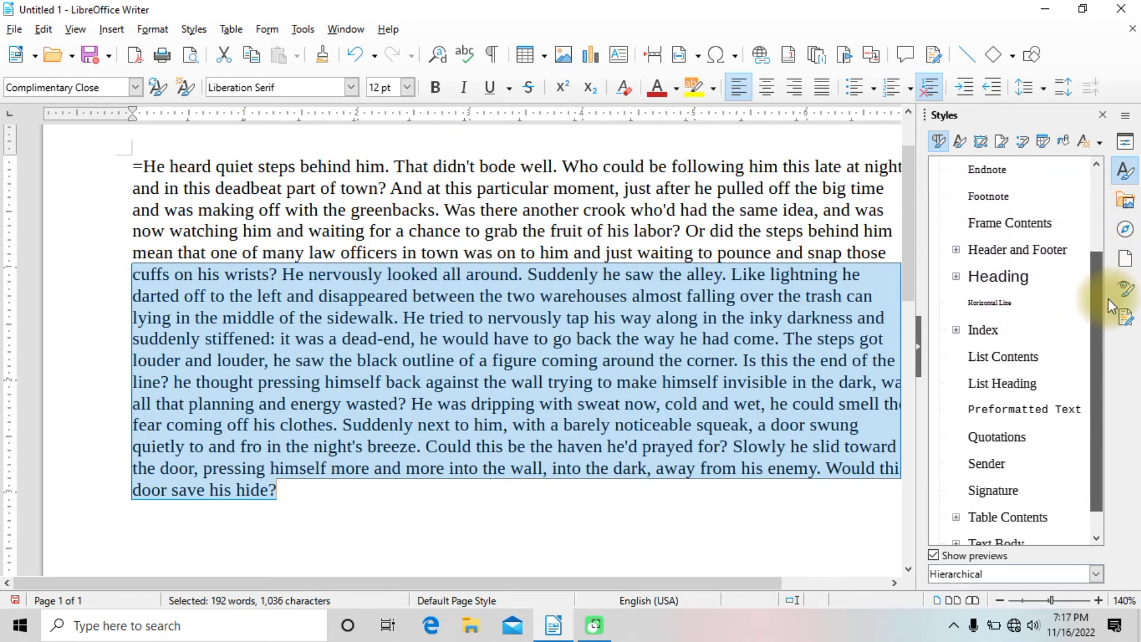
Look through the sidebar's Gallery, Navigator, Page, Style Inspector and Manage Changes sections, then collapse the sidebar.
click(1127, 202)
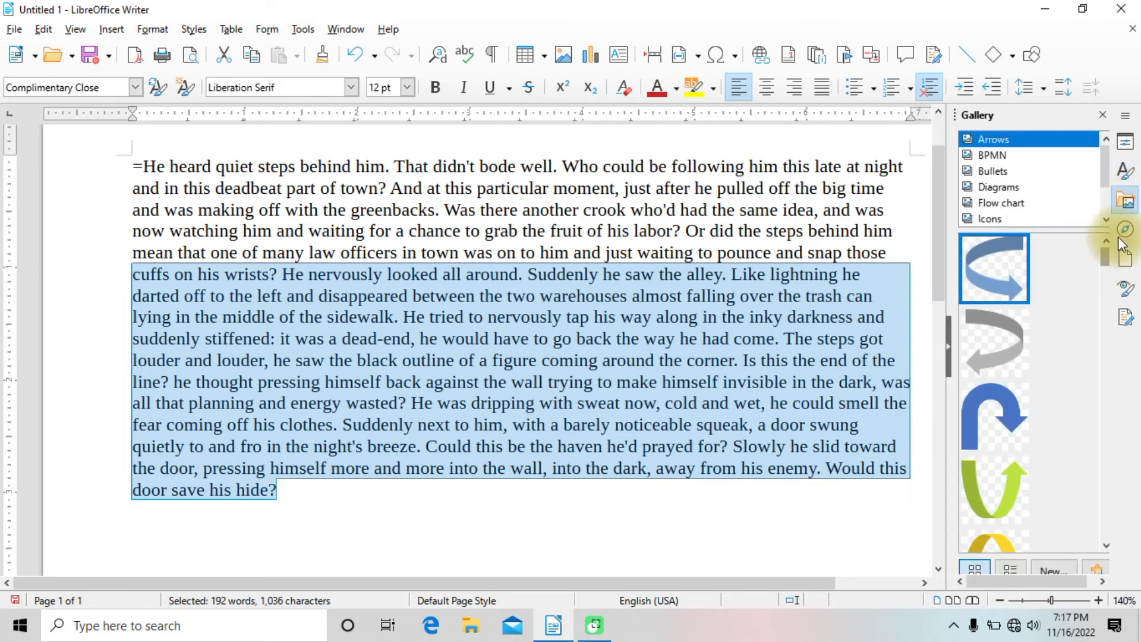
click(1126, 232)
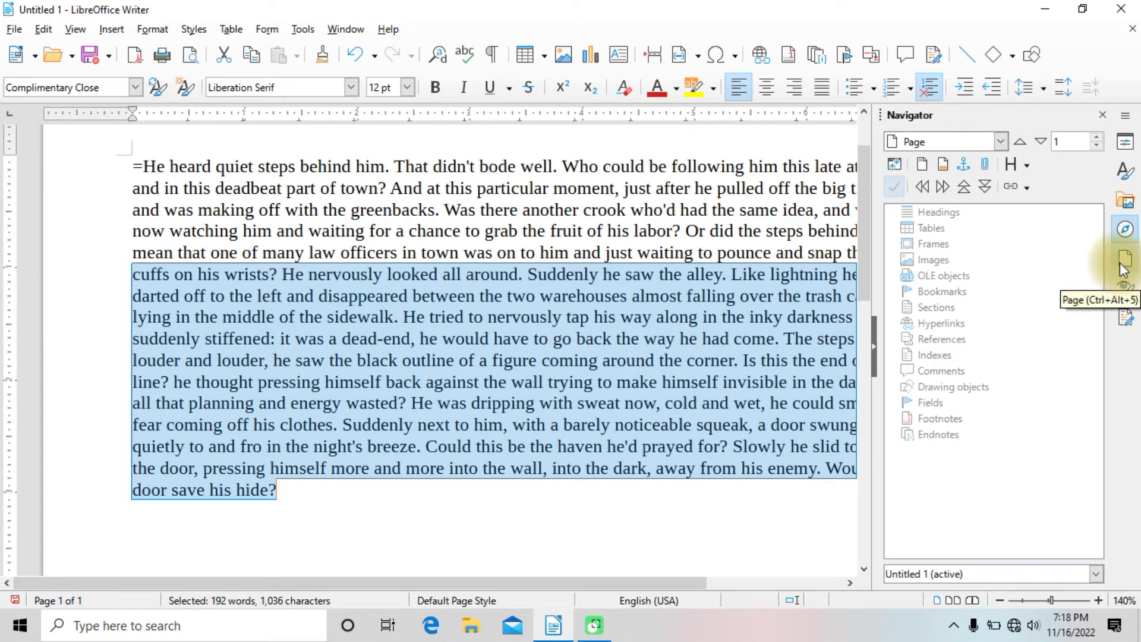
click(1120, 264)
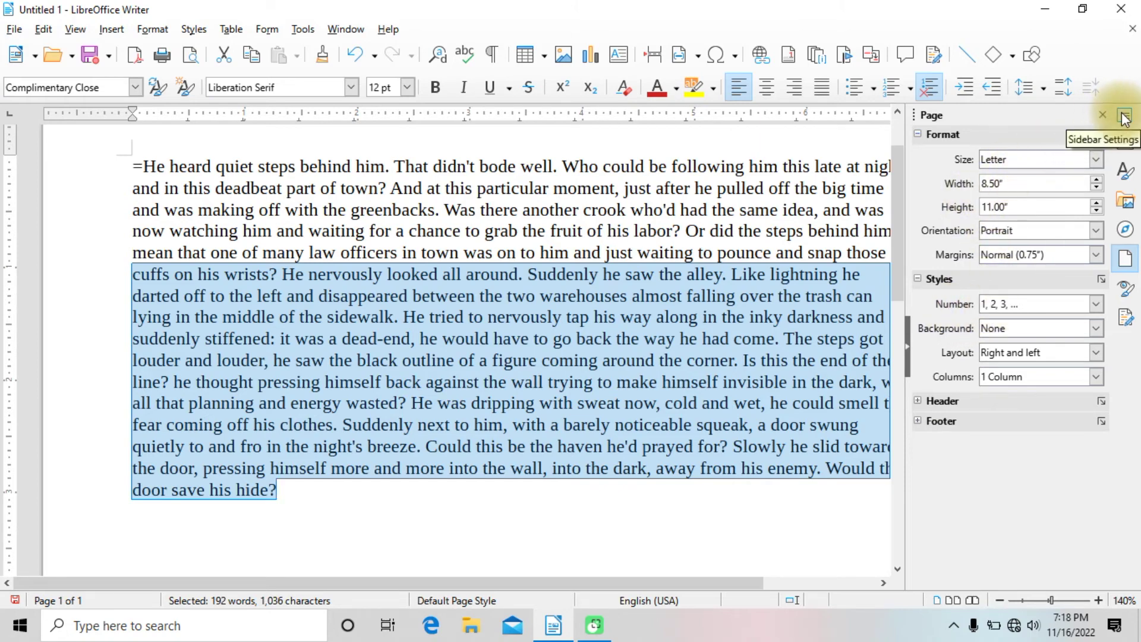
click(1125, 289)
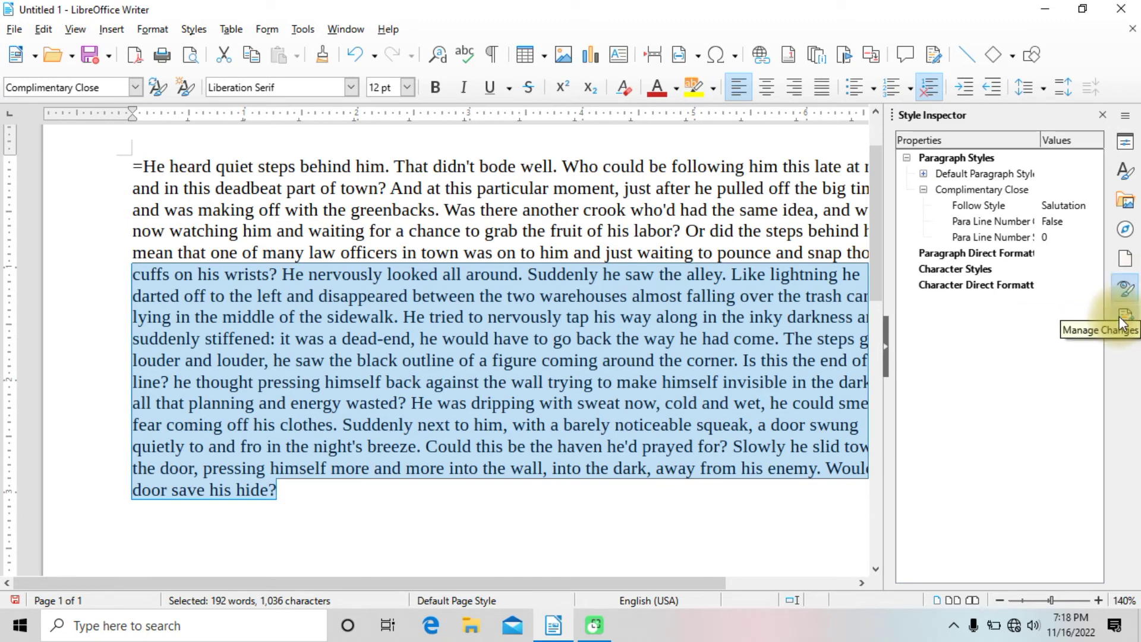
click(1123, 318)
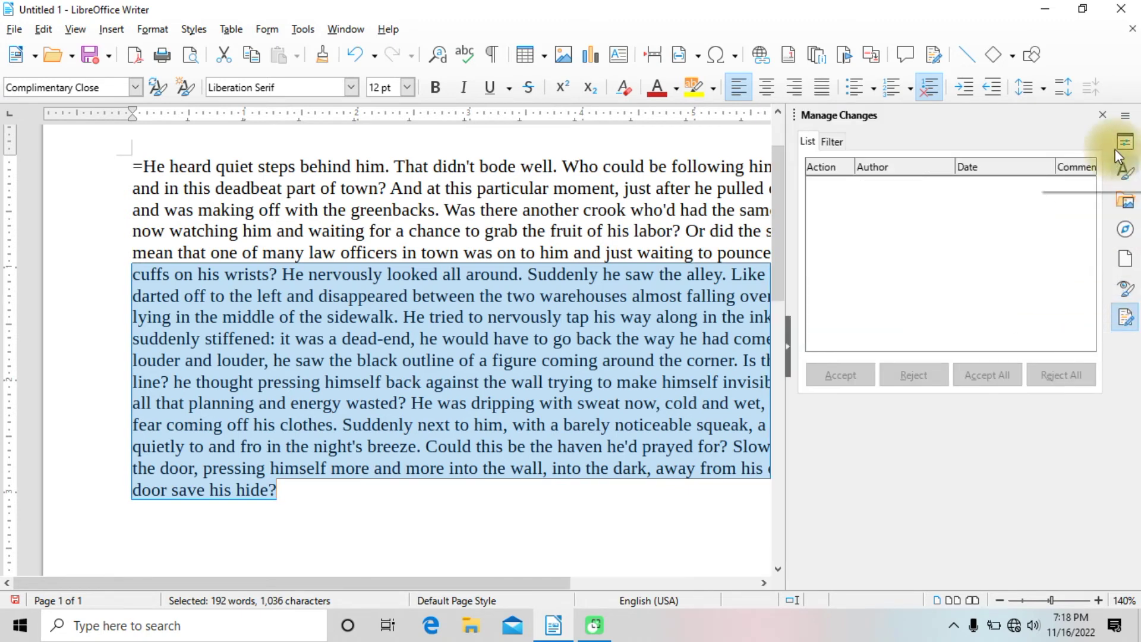
click(1103, 119)
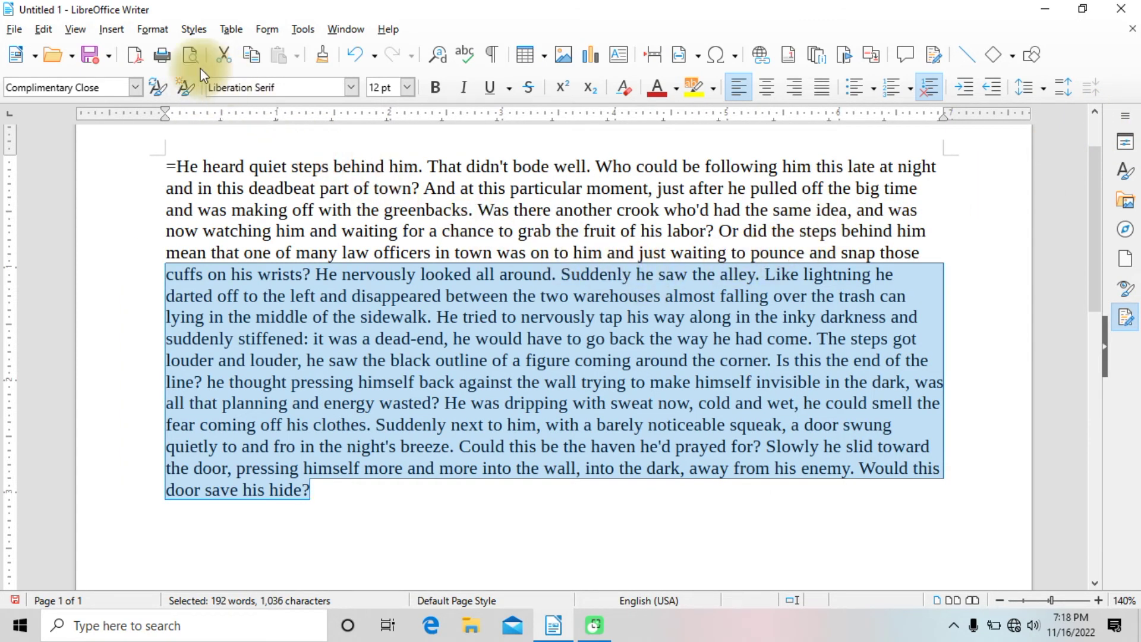
Bring up the Styles list and look at the character styles, highlighting Caption Characters.
click(65, 32)
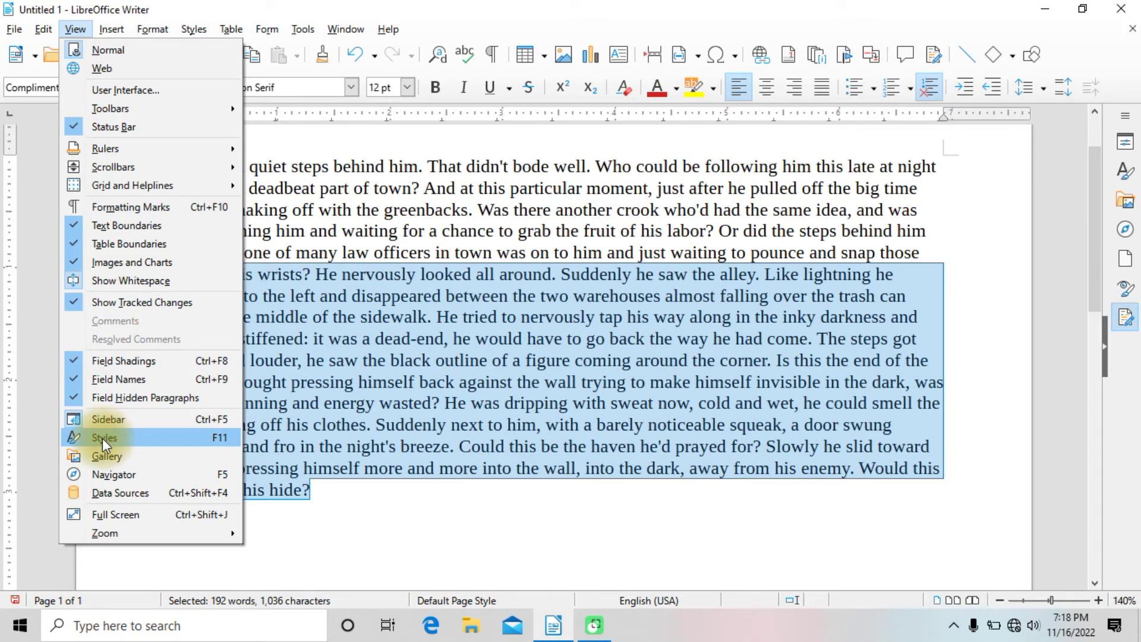
click(202, 441)
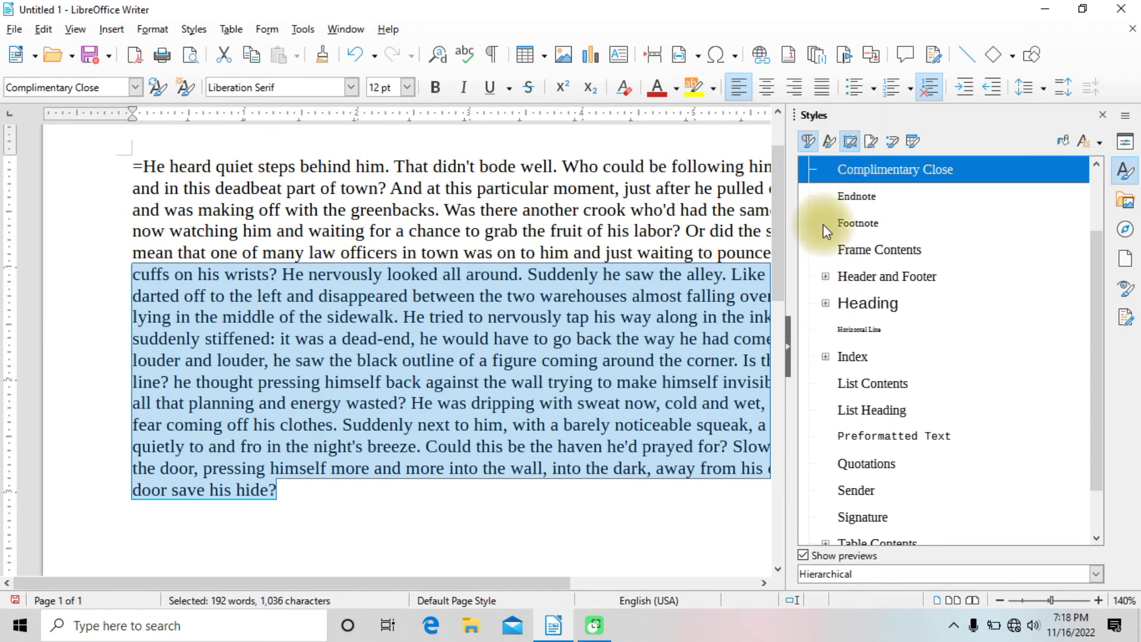
click(830, 141)
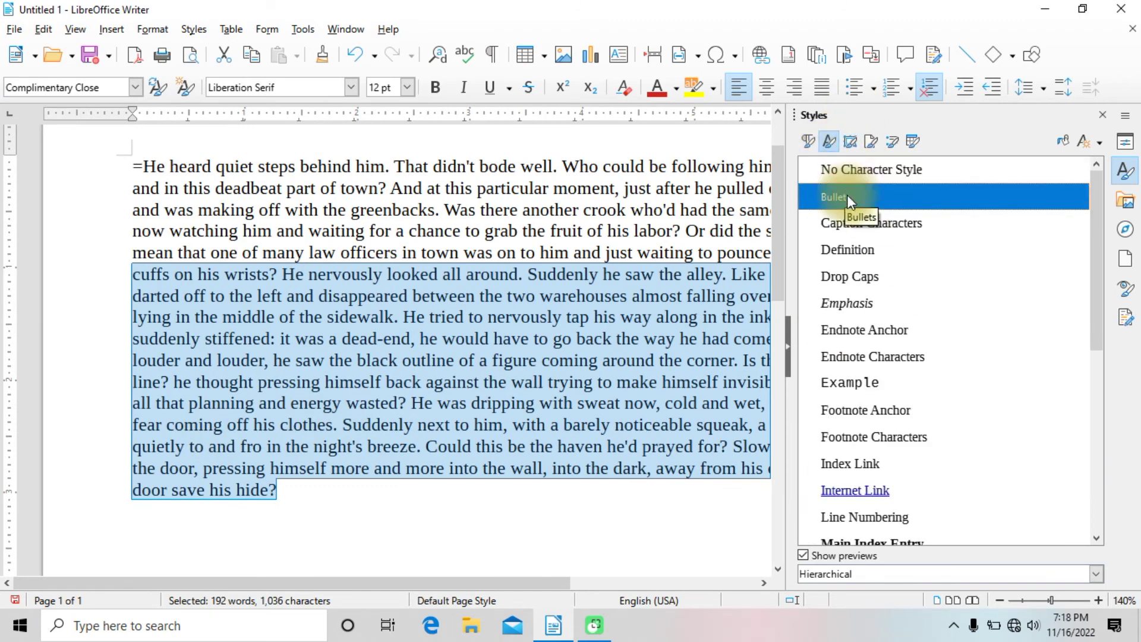
click(844, 222)
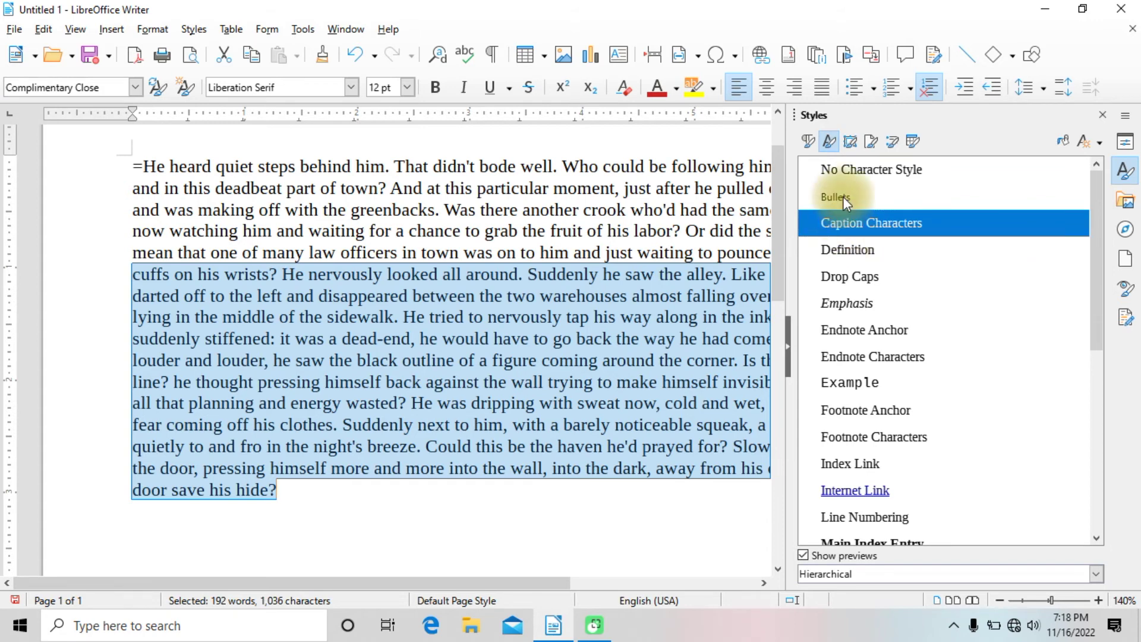
Look through the frame, page, list and table styles, highlight the Academic table style, and close the Styles list.
click(850, 143)
click(868, 140)
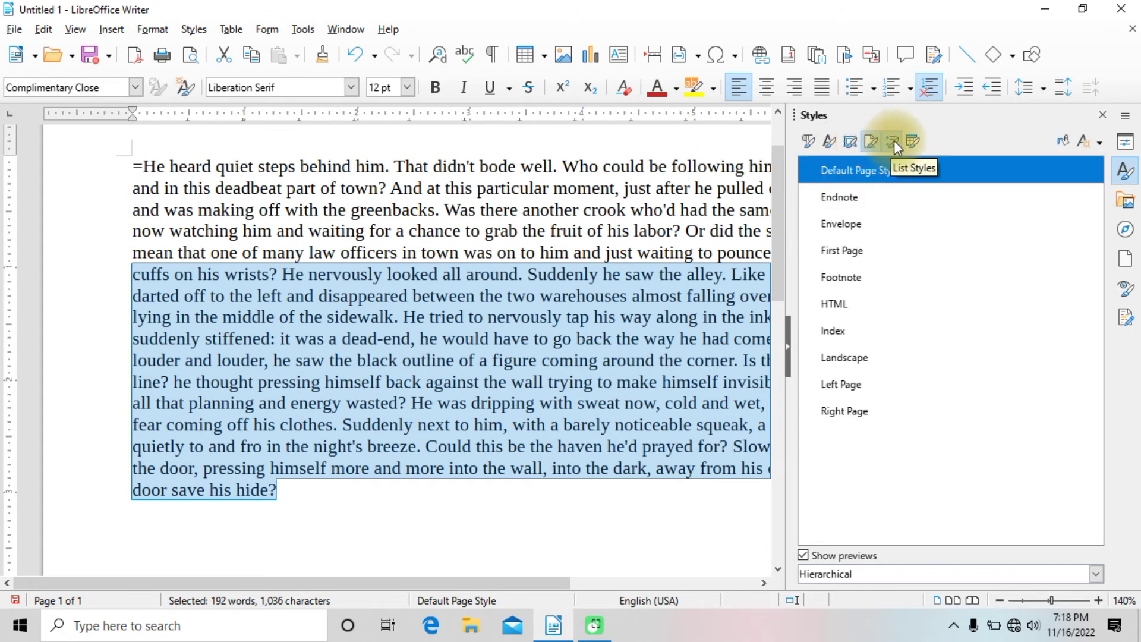
click(894, 140)
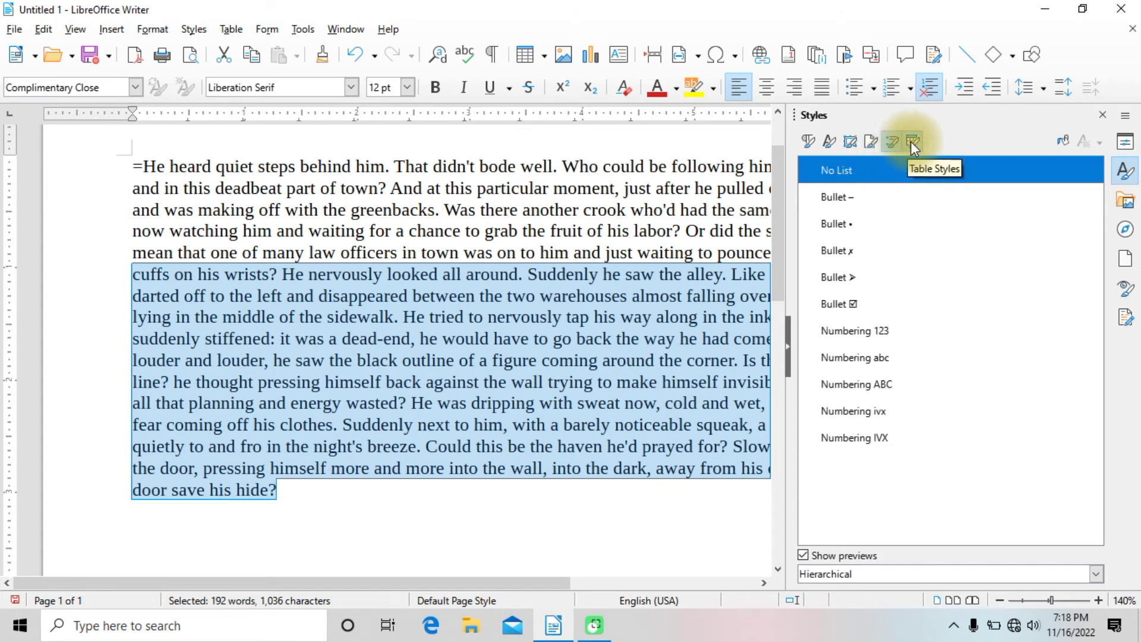
click(911, 142)
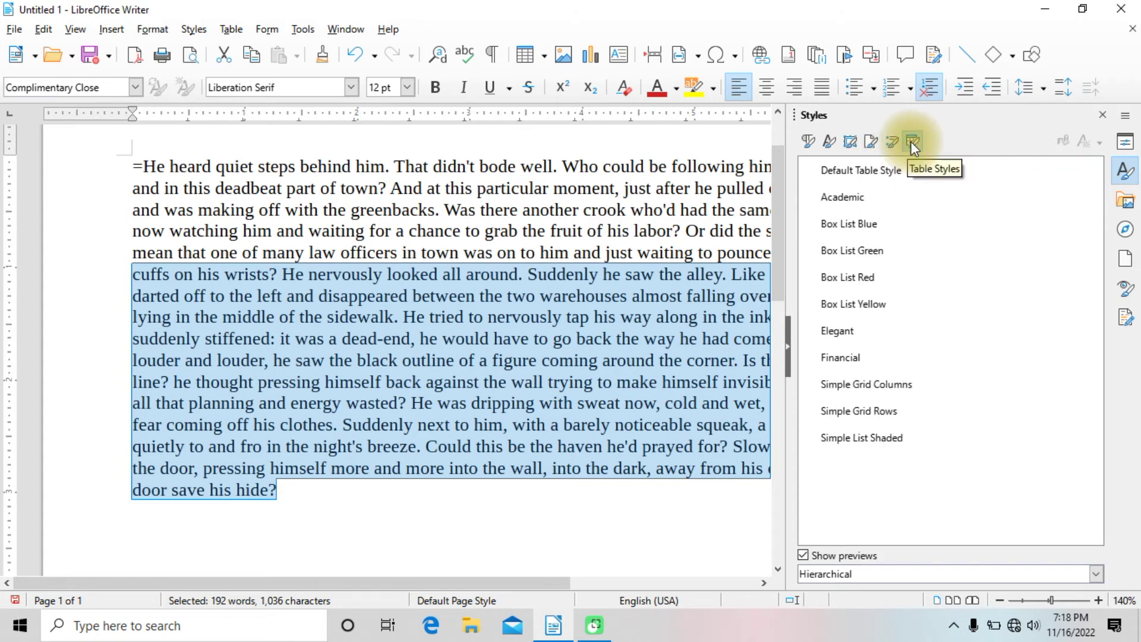
click(853, 197)
click(670, 296)
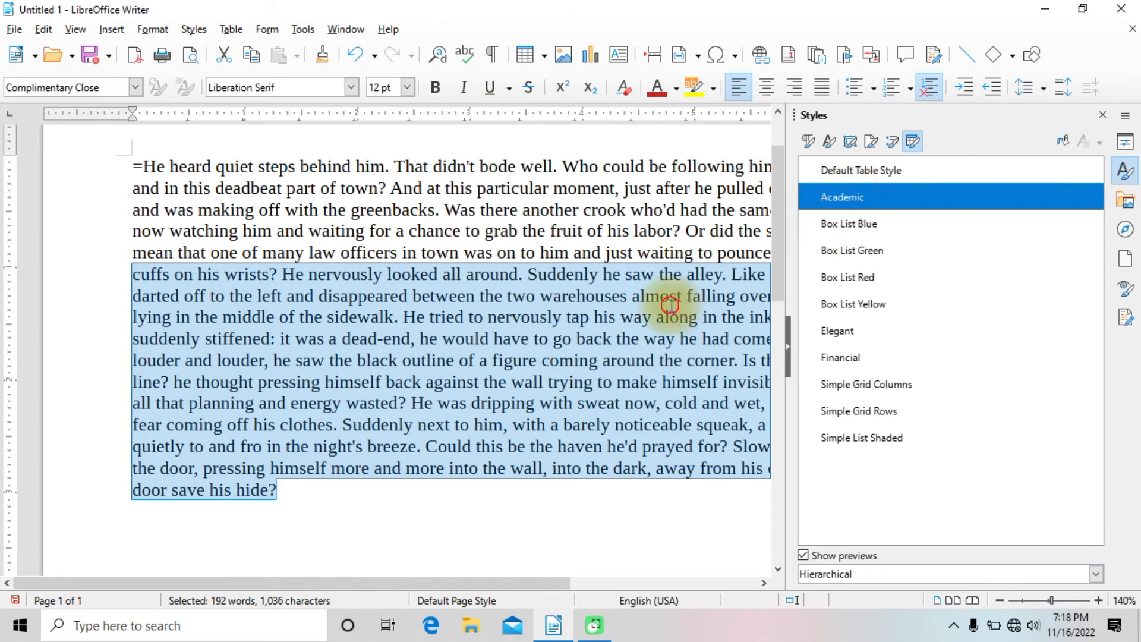
scroll(454, 383, down, 1)
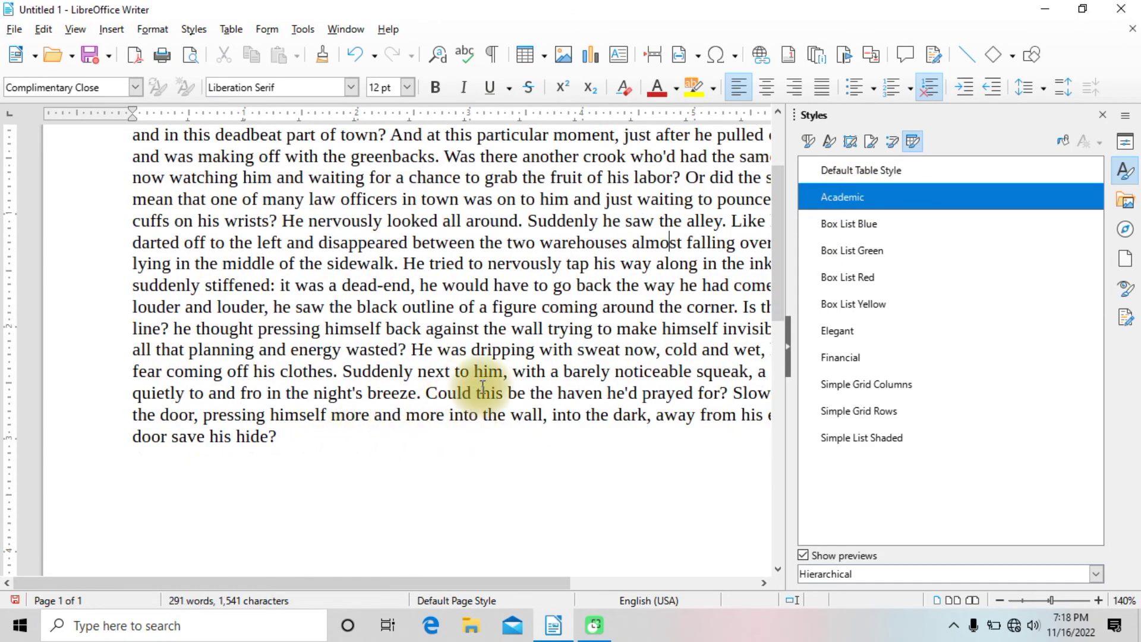
click(1098, 115)
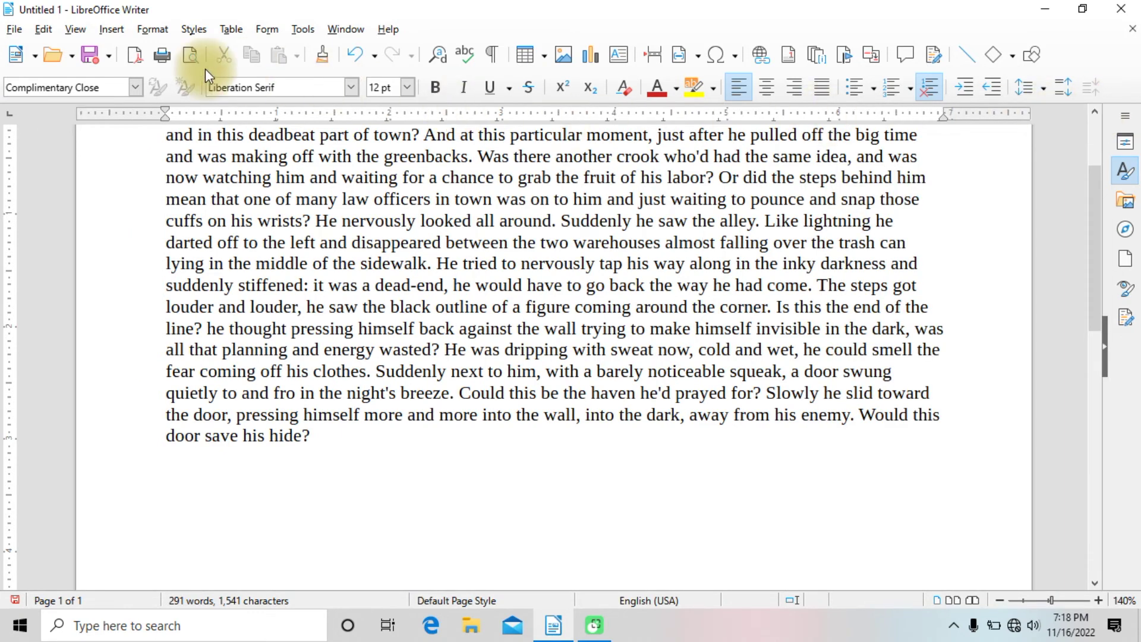
Show the Gallery and browse its BPMN and Bullets themes, returning to BPMN.
click(84, 26)
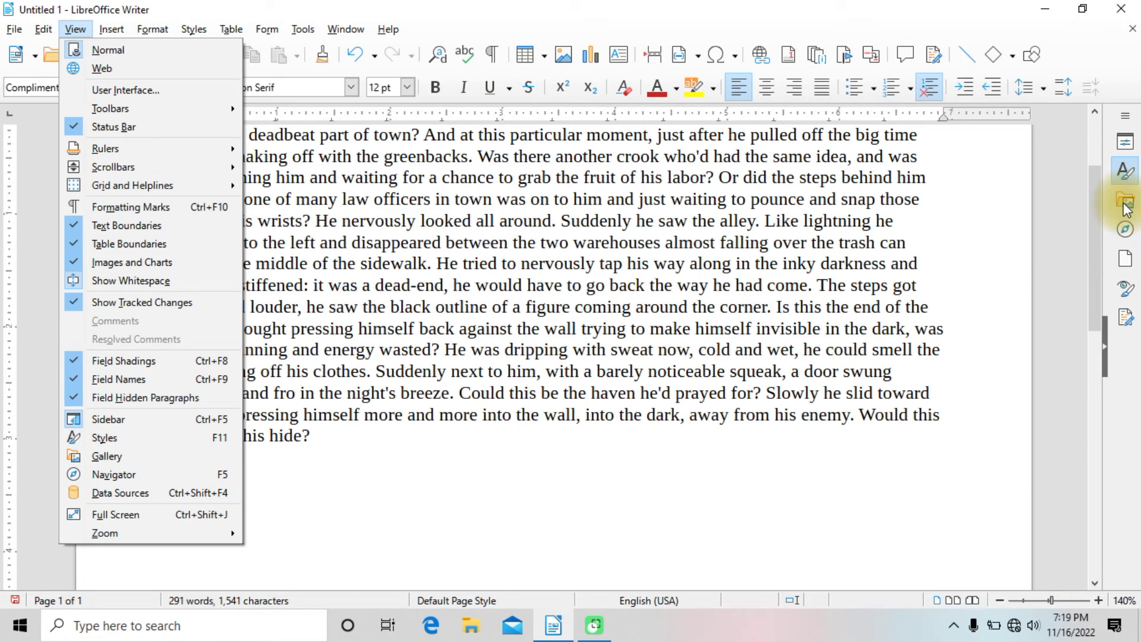
click(145, 458)
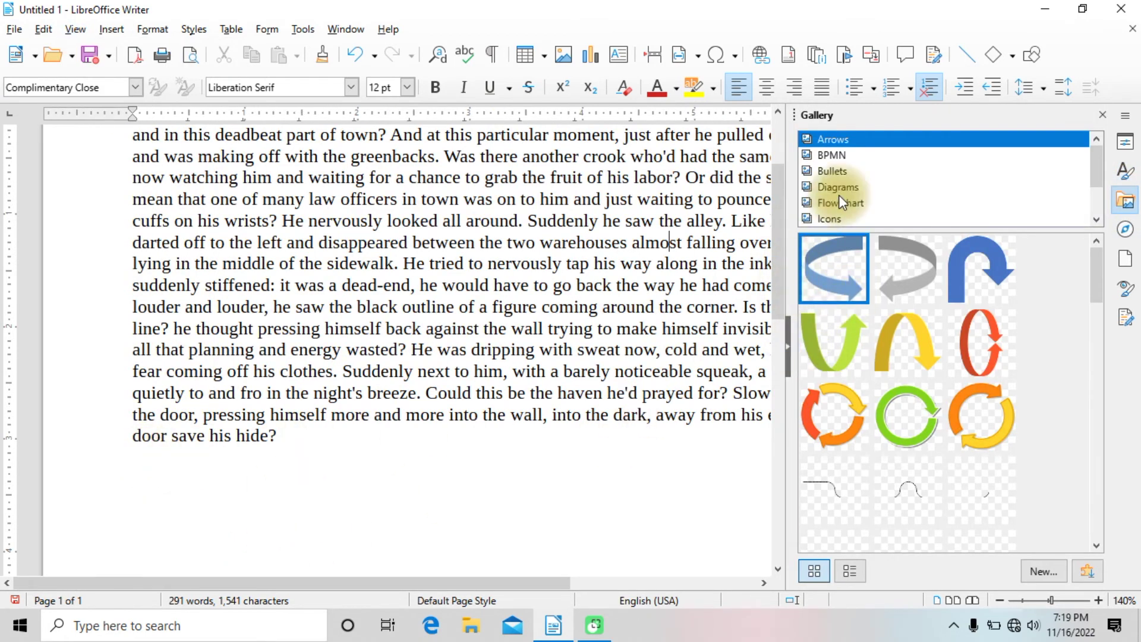
click(829, 154)
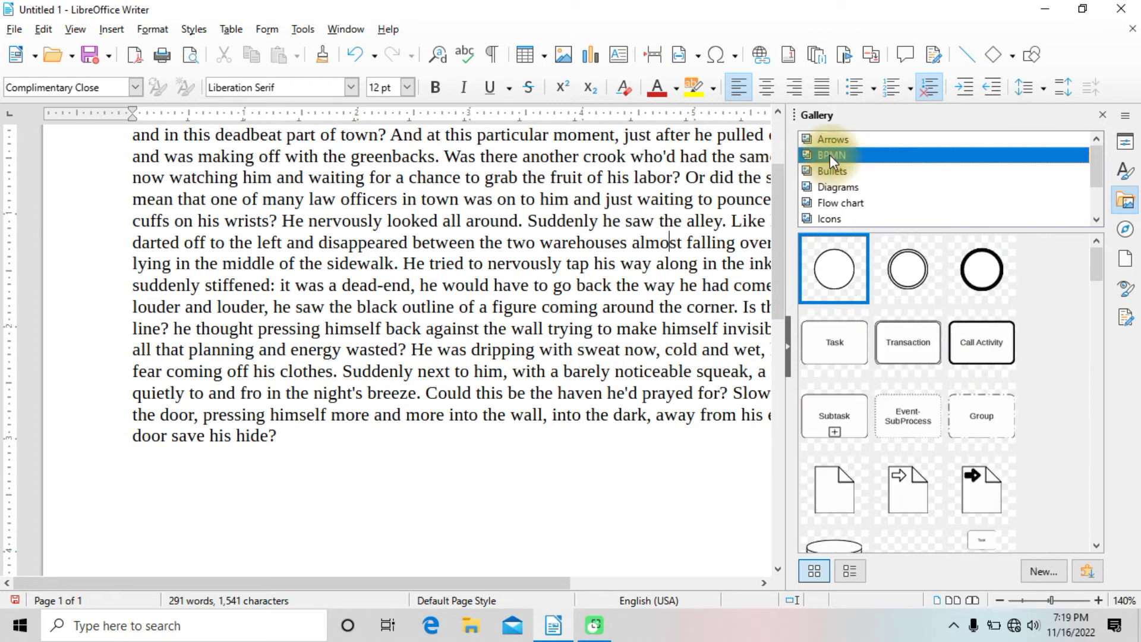
click(836, 169)
click(838, 155)
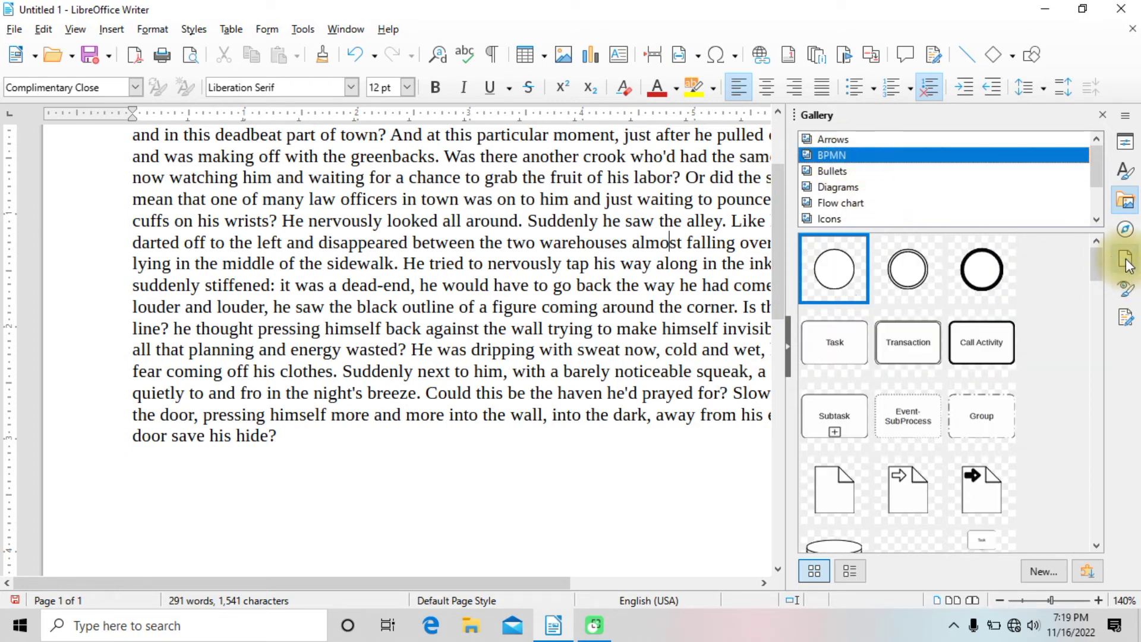
Place the BPMN clock symbol with the solid outer rings from the Gallery in the empty area below the text.
mouse_move(1102, 261)
mouse_down()
mouse_move(1096, 363)
mouse_move(1075, 447)
mouse_move(1075, 430)
mouse_up()
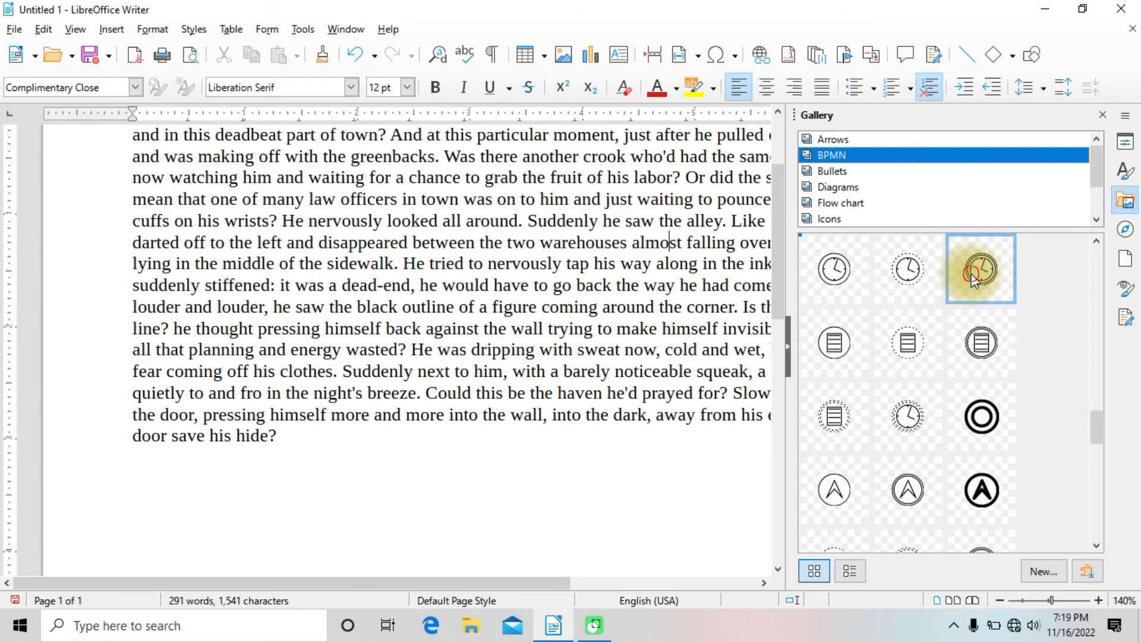
double_click(971, 274)
drag(971, 273, 659, 476)
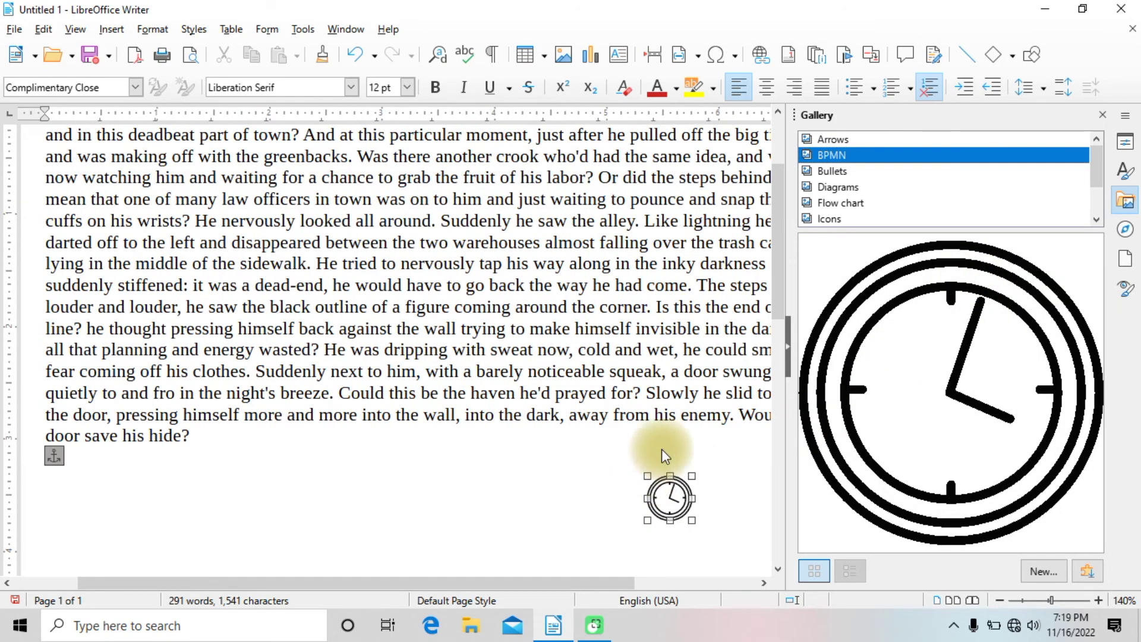
Move the clock symbol near the page's left margin just below the text and enlarge it to about 0.83 × 0.71 in.
drag(669, 380, 209, 374)
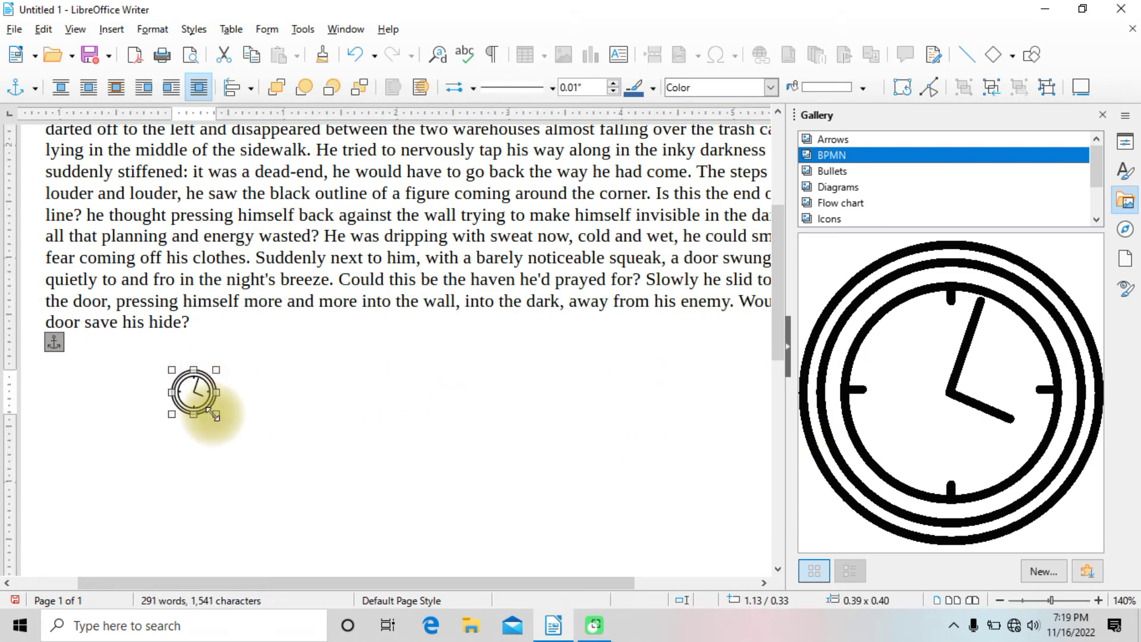
drag(216, 414, 265, 450)
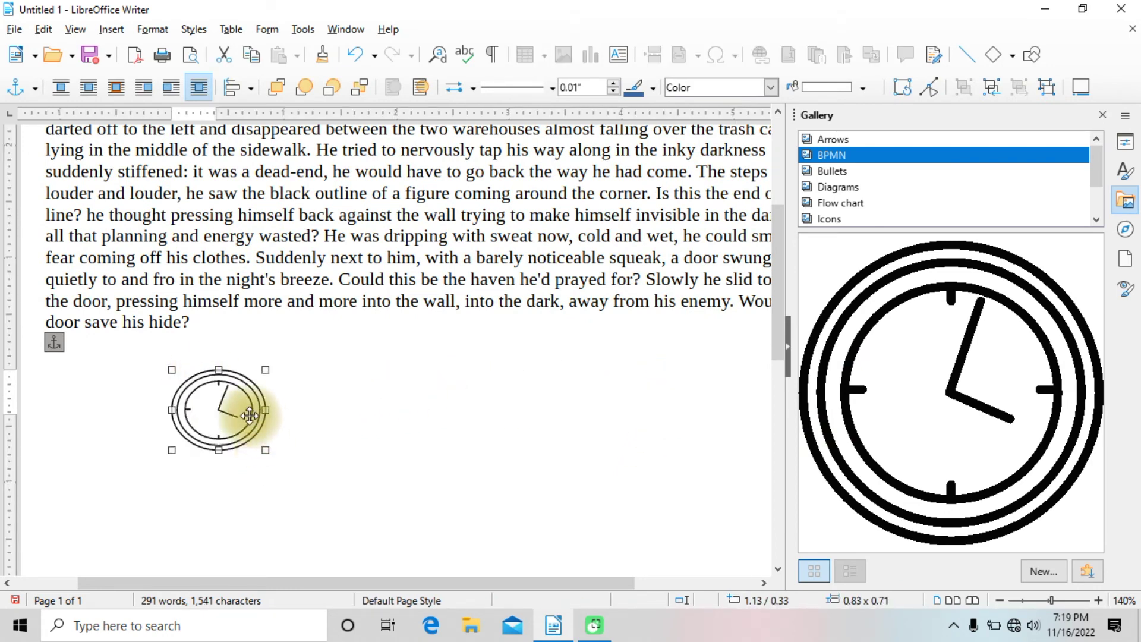
drag(236, 410, 194, 400)
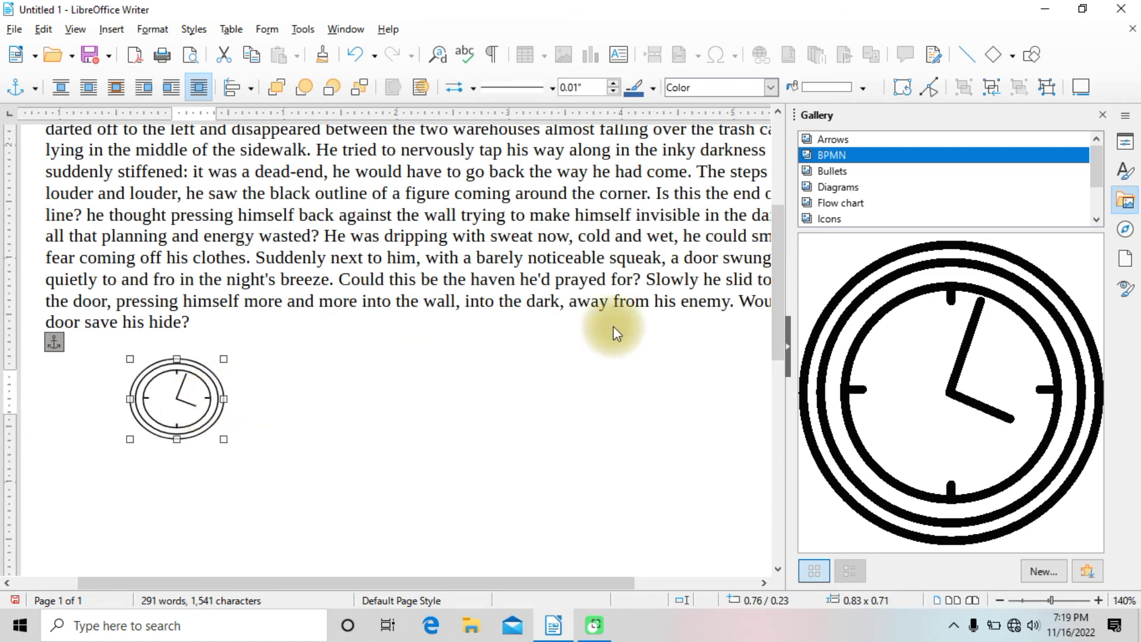
Insert the pyramid diagram with green, yellow and red text bands from the Gallery's Diagrams theme into the document.
click(851, 174)
click(845, 186)
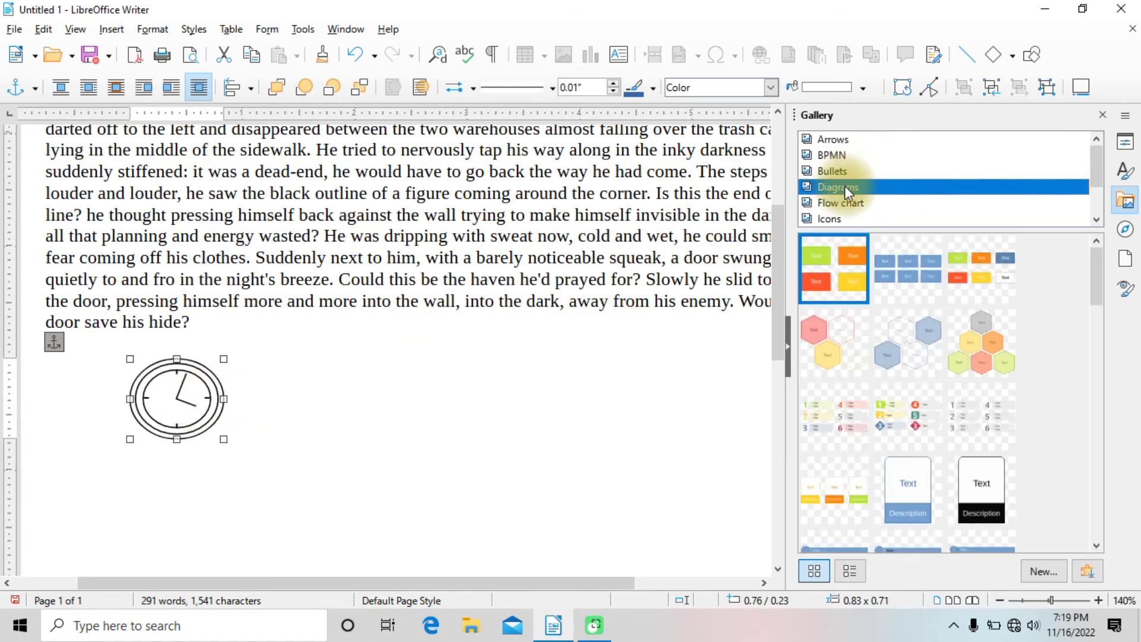
drag(1096, 265, 1074, 506)
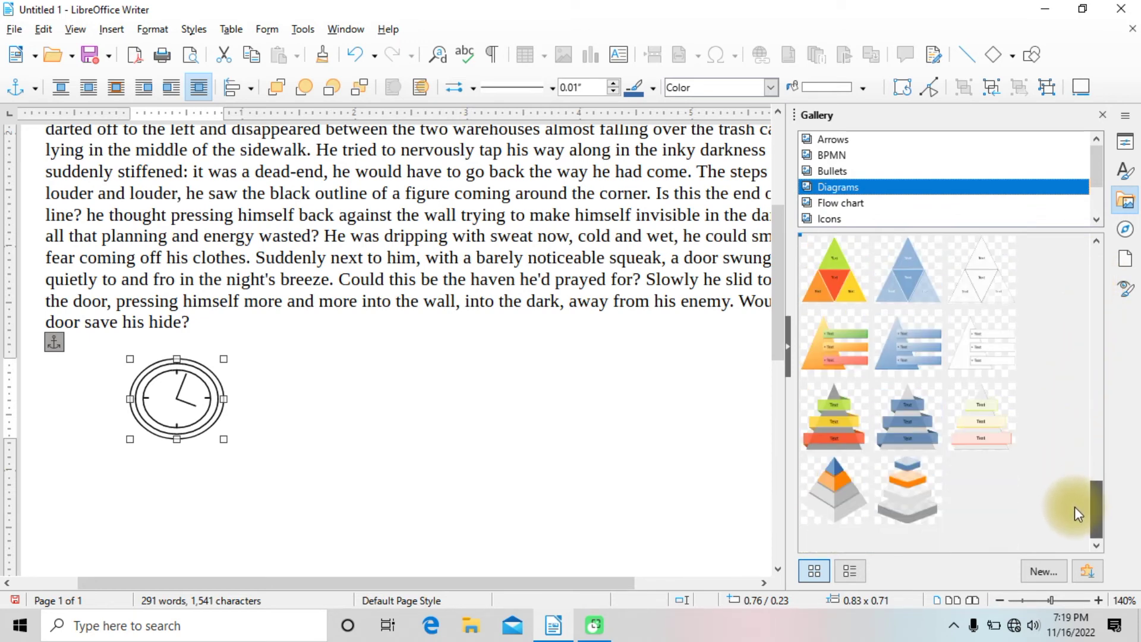
drag(835, 425, 484, 440)
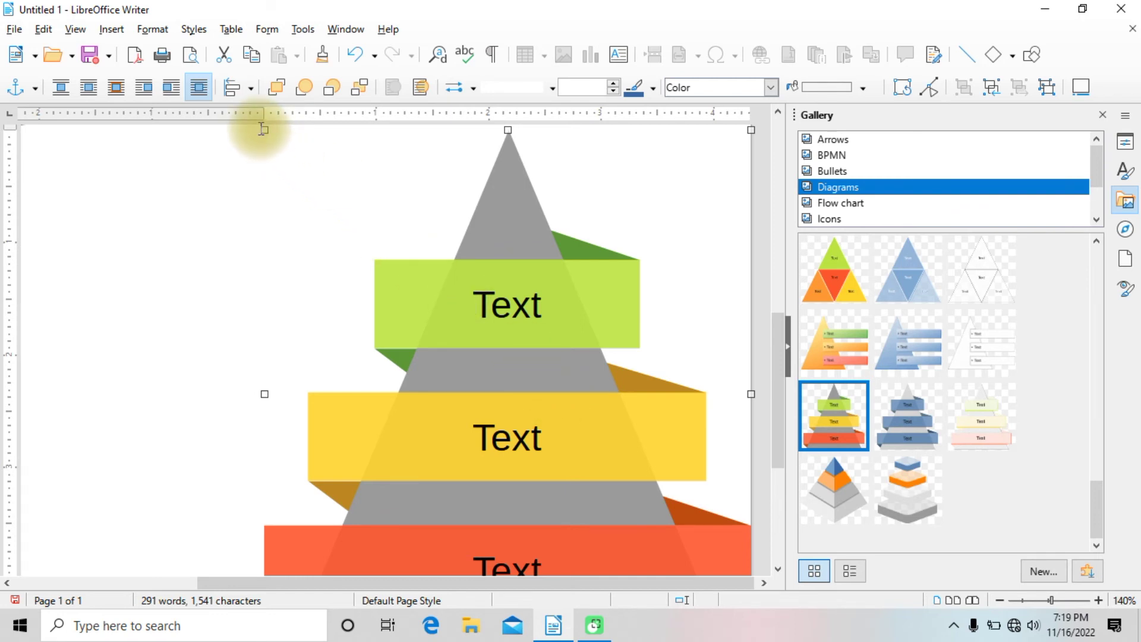
Shrink the pyramid diagram to about 2.27 × 2.61 in and place it beside the clock below the text.
drag(752, 130, 521, 361)
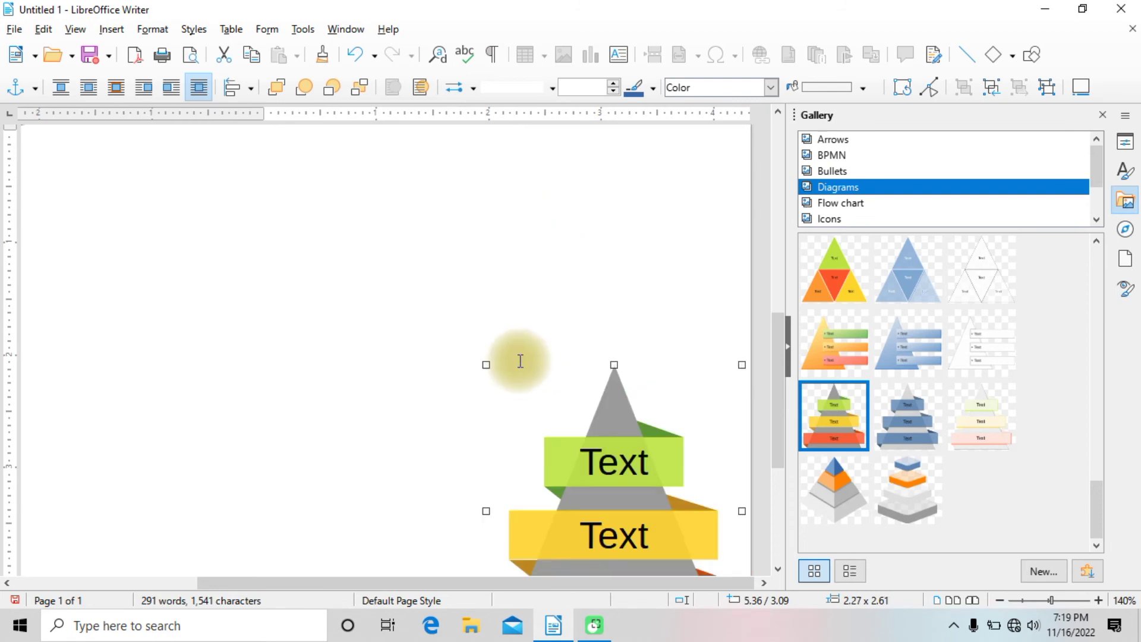
scroll(613, 423, up, 3)
drag(622, 495, 291, 205)
scroll(514, 242, up, 3)
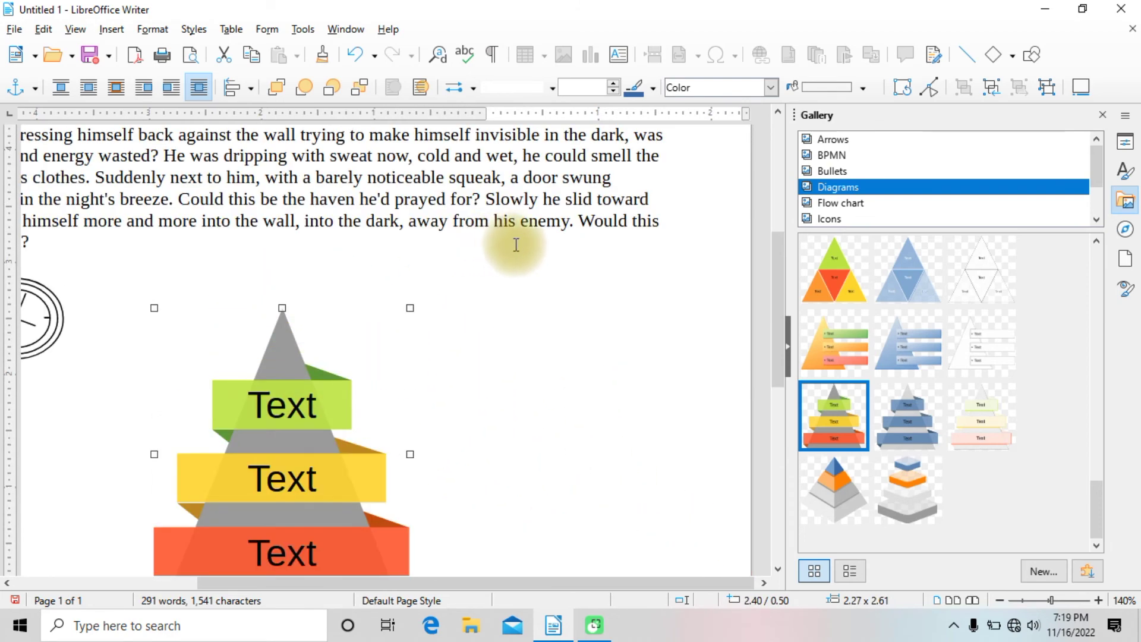
Replace the placeholder text on the pyramid's green band with "software".
click(287, 405)
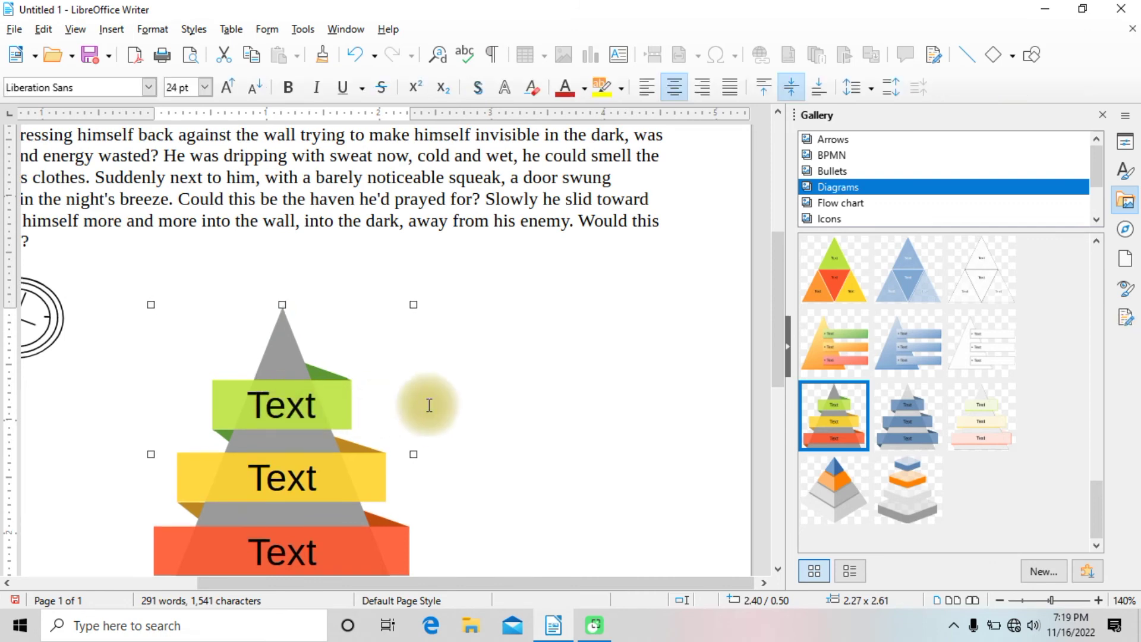
key(BackSpace)
key(BackSpace)
key(BackSpace)
key(BackSpace)
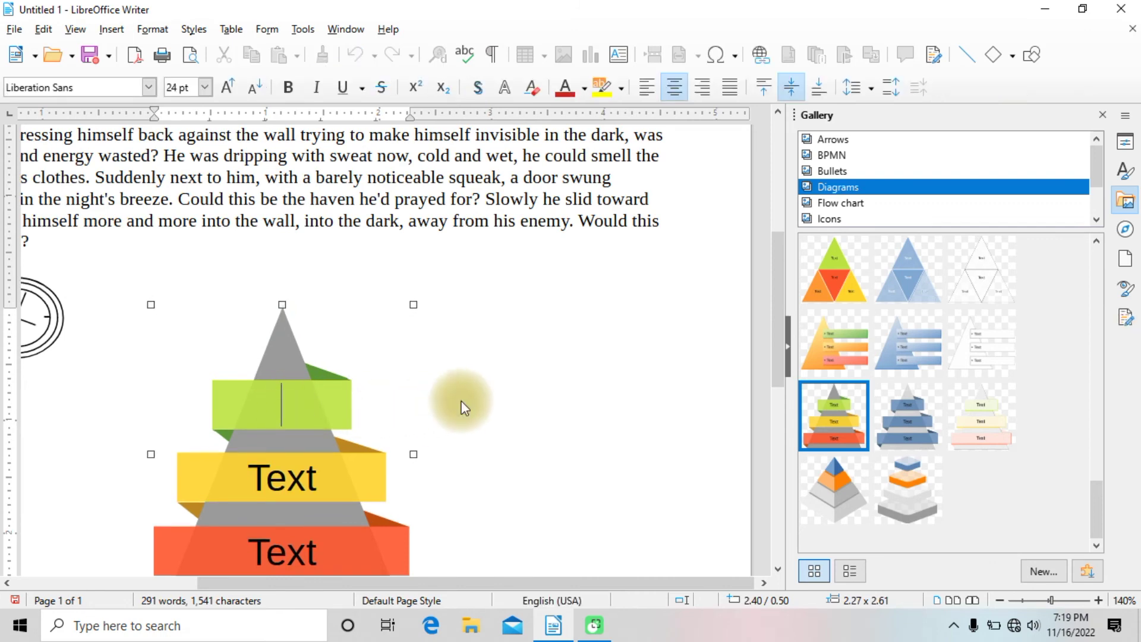
text(software)
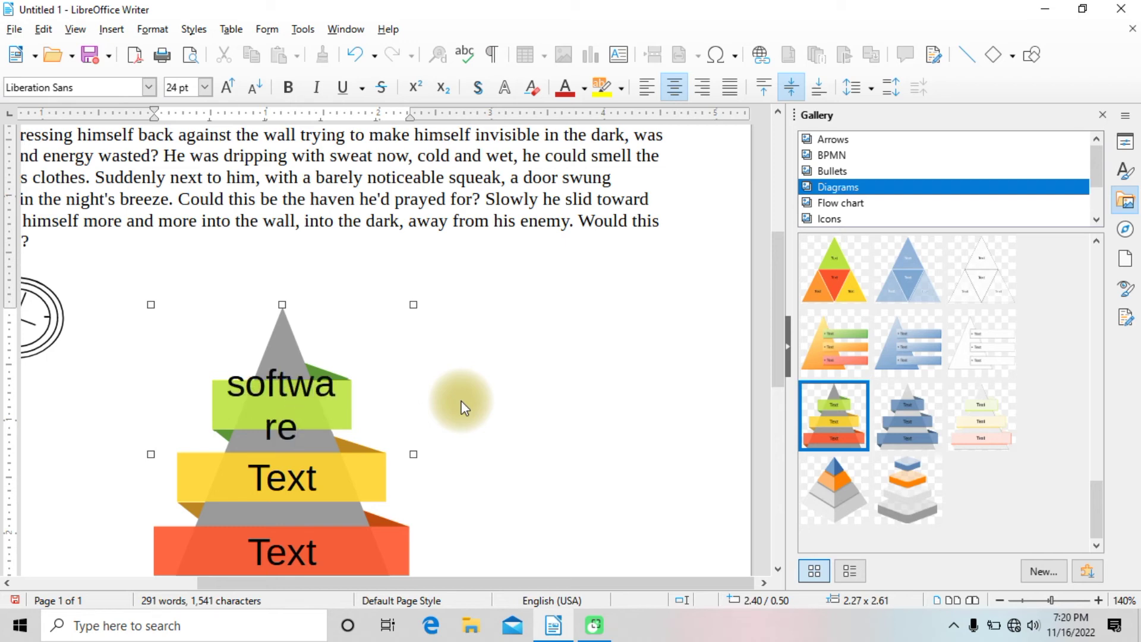
click(464, 408)
click(377, 412)
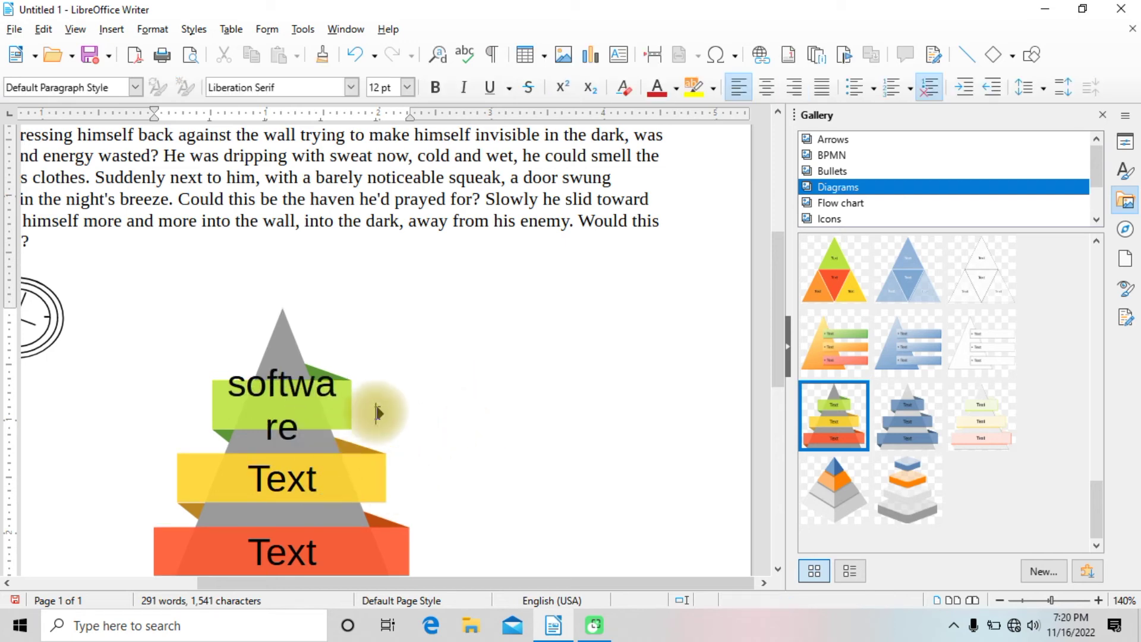
Change the label on the pyramid's green band to "india".
click(300, 419)
double_click(302, 421)
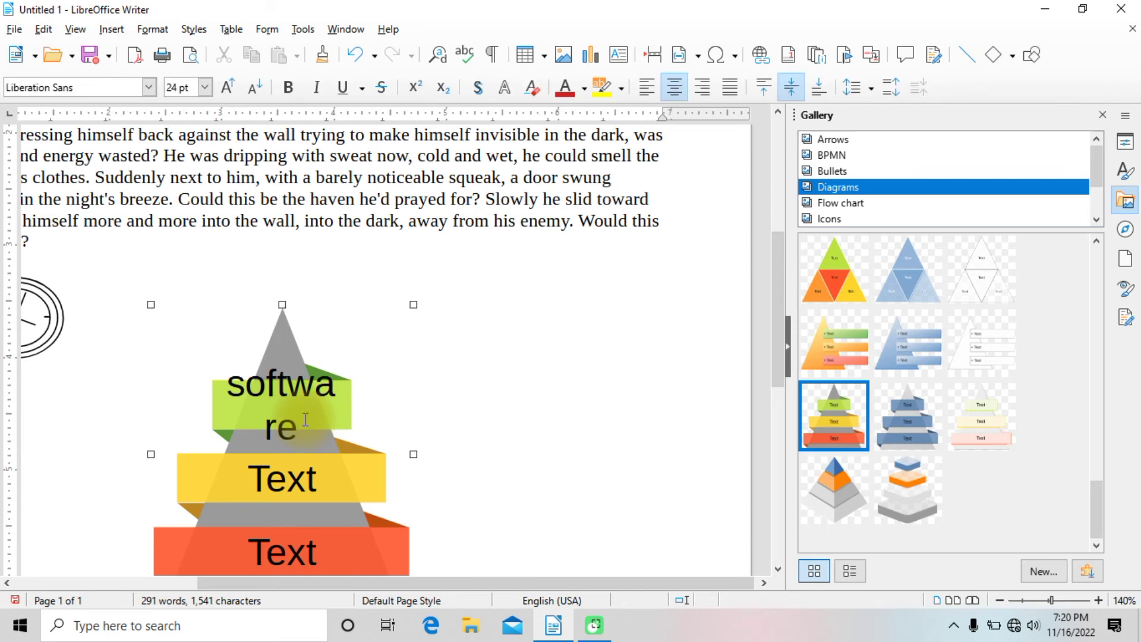
key(BackSpace)
key(BackSpace)
key(BackSpace)
key(BackSpace)
key(BackSpace)
key(BackSpace)
key(BackSpace)
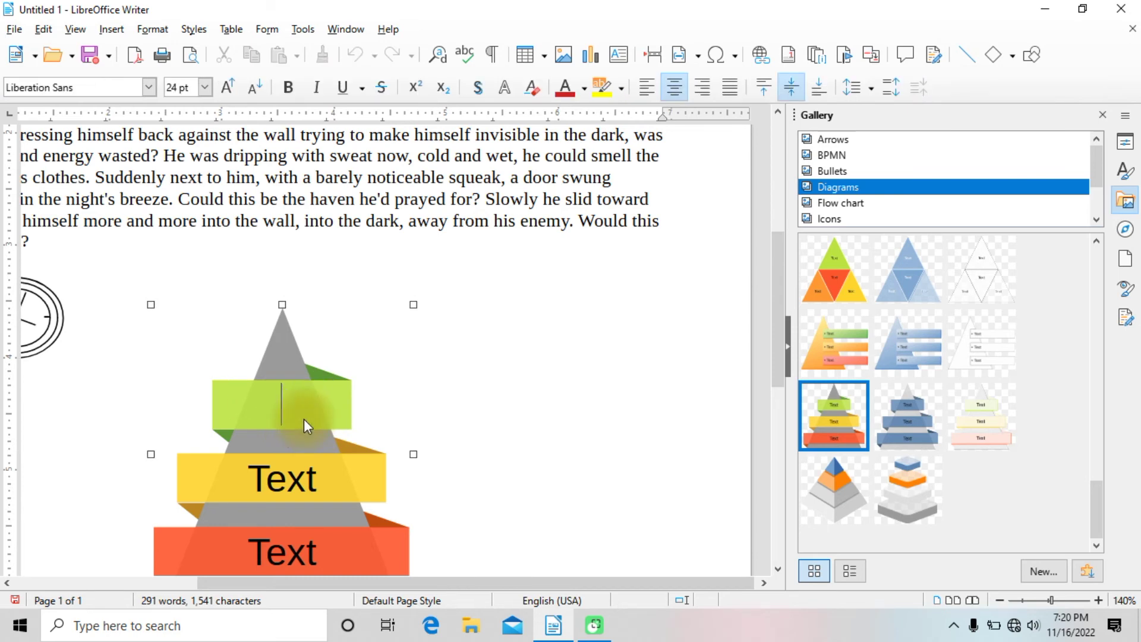
text(india)
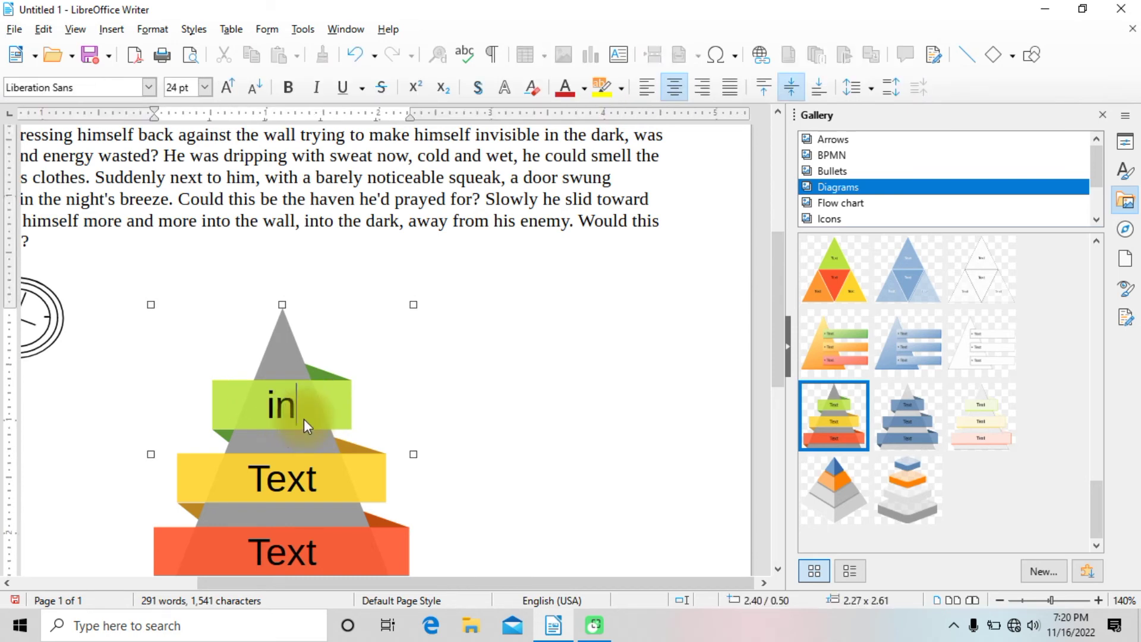
Replace the placeholder text on the pyramid's yellow band with "Australia".
click(348, 486)
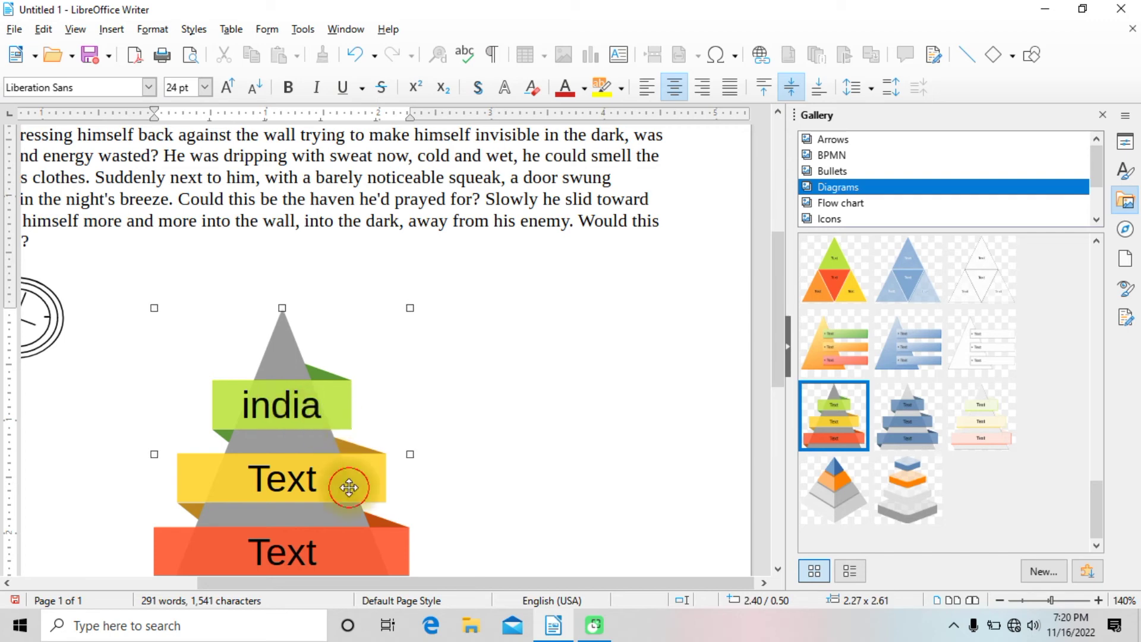
key(BackSpace)
key(BackSpace)
key(BackSpace)
key(BackSpace)
text(australia)
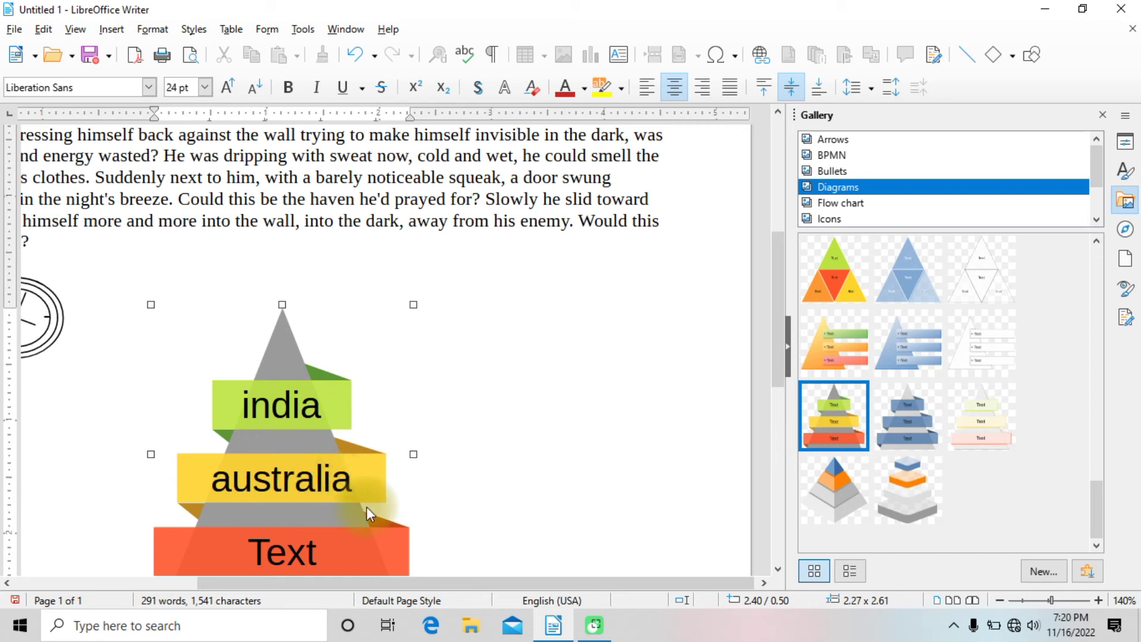
key(Escape)
Replace the placeholder text on the pyramid's red band with "England".
click(339, 556)
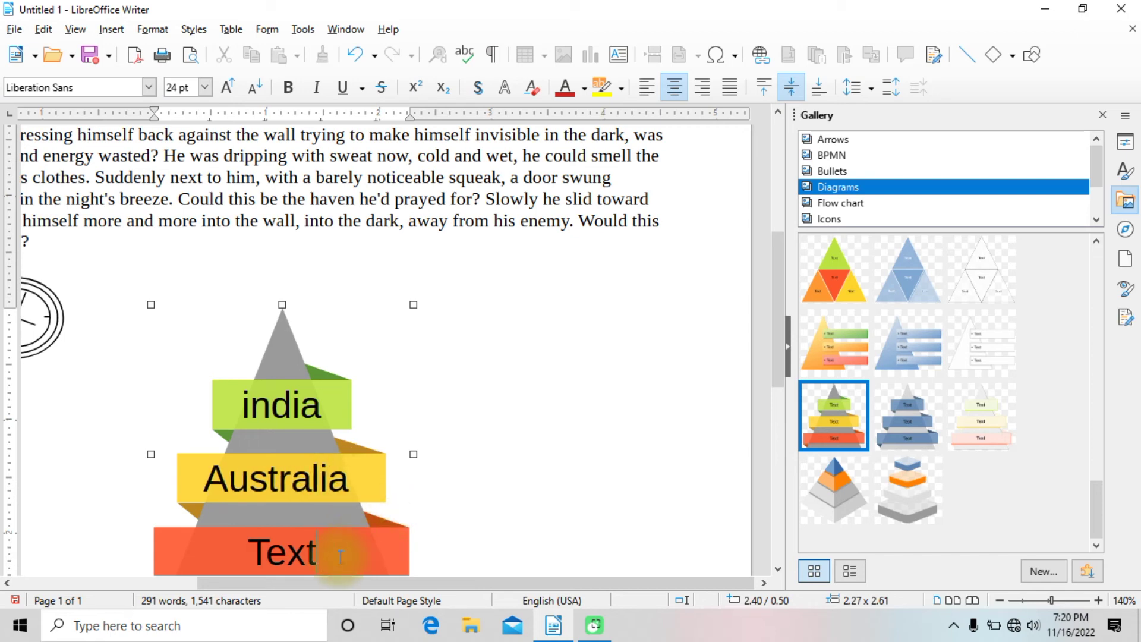
key(BackSpace)
key(BackSpace)
key(BackSpace)
key(BackSpace)
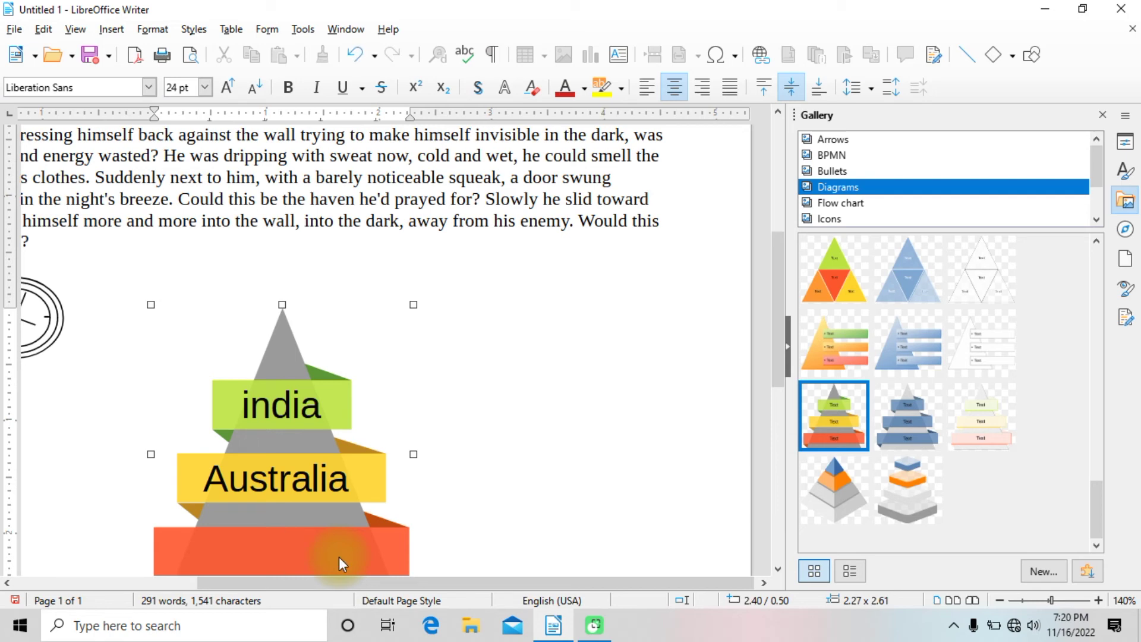
text(england)
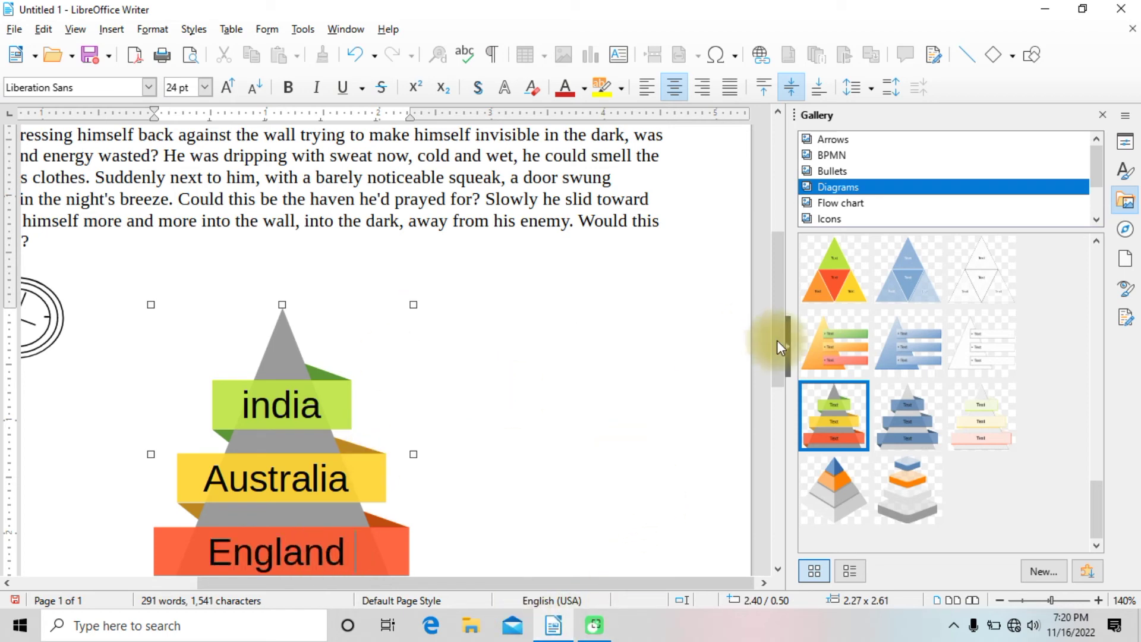
Look through the Gallery's Flow chart, Icons and Network themes.
click(832, 205)
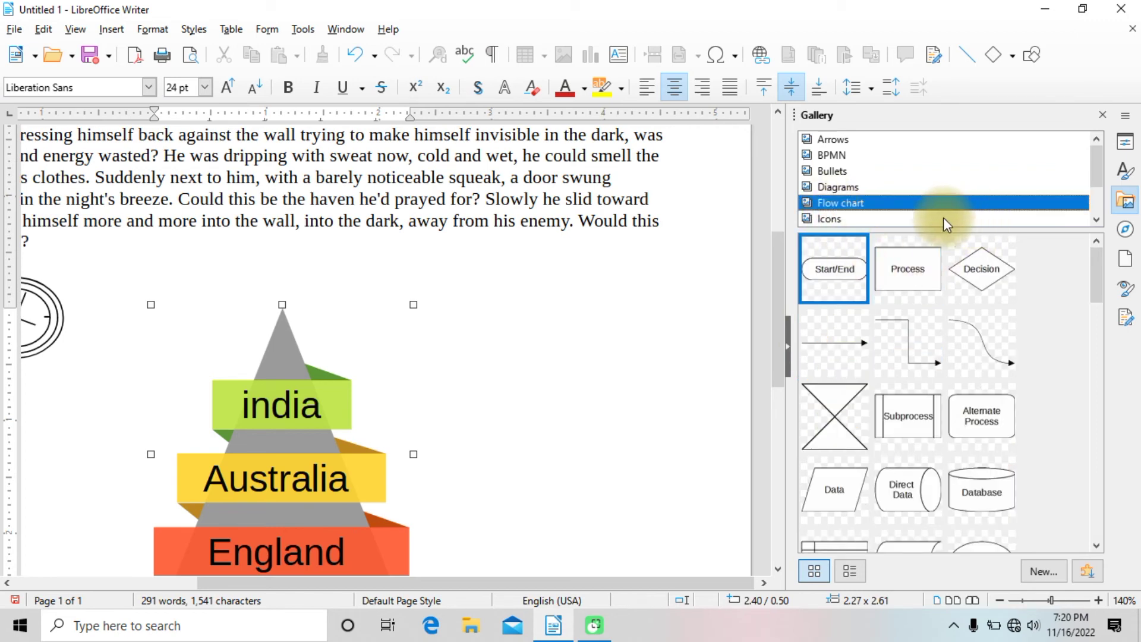
click(920, 218)
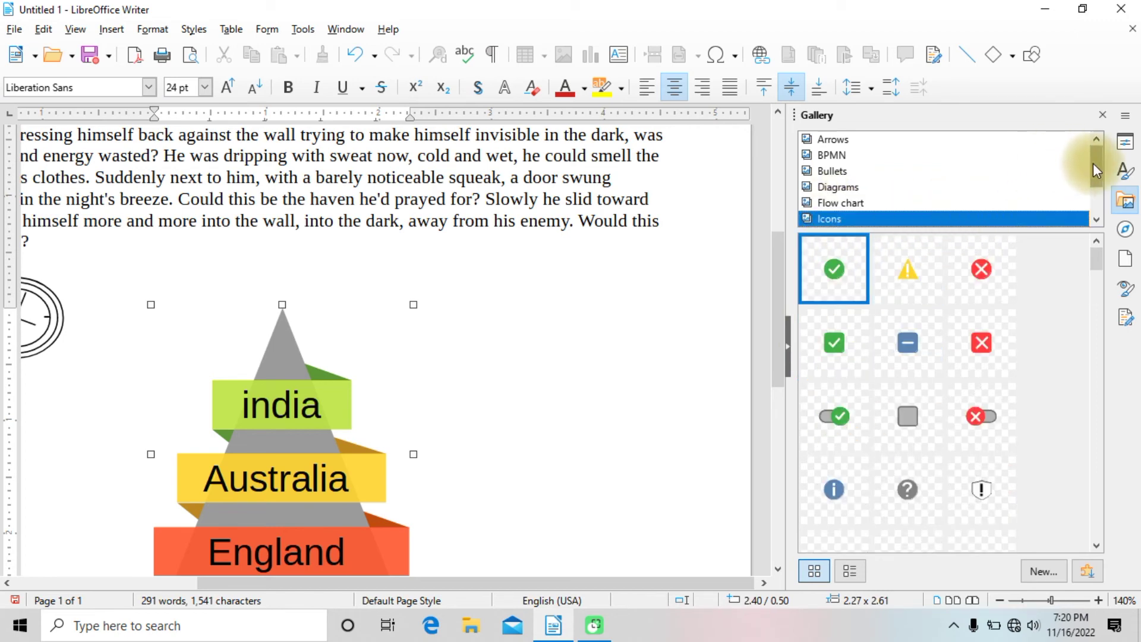
drag(1090, 165, 1094, 183)
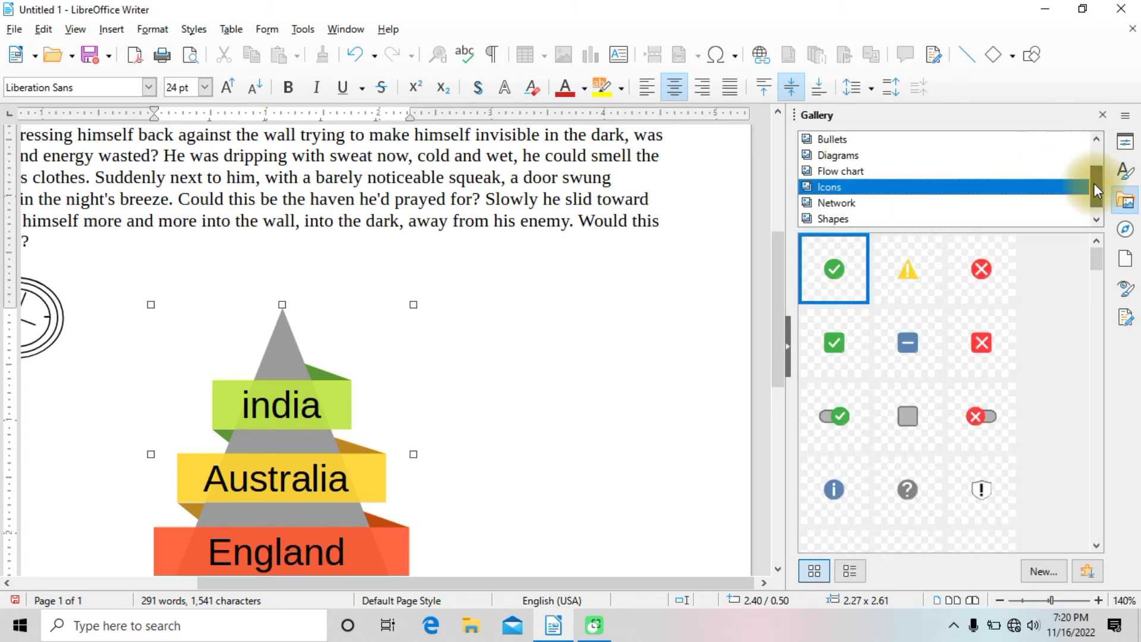
click(854, 202)
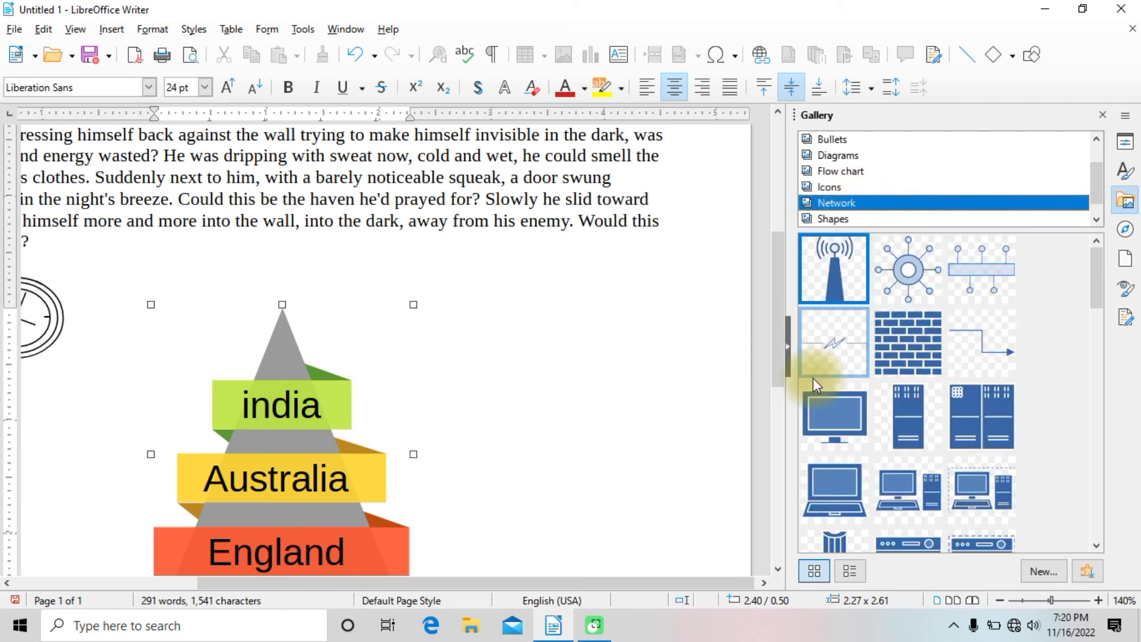
scroll(996, 358, down, 3)
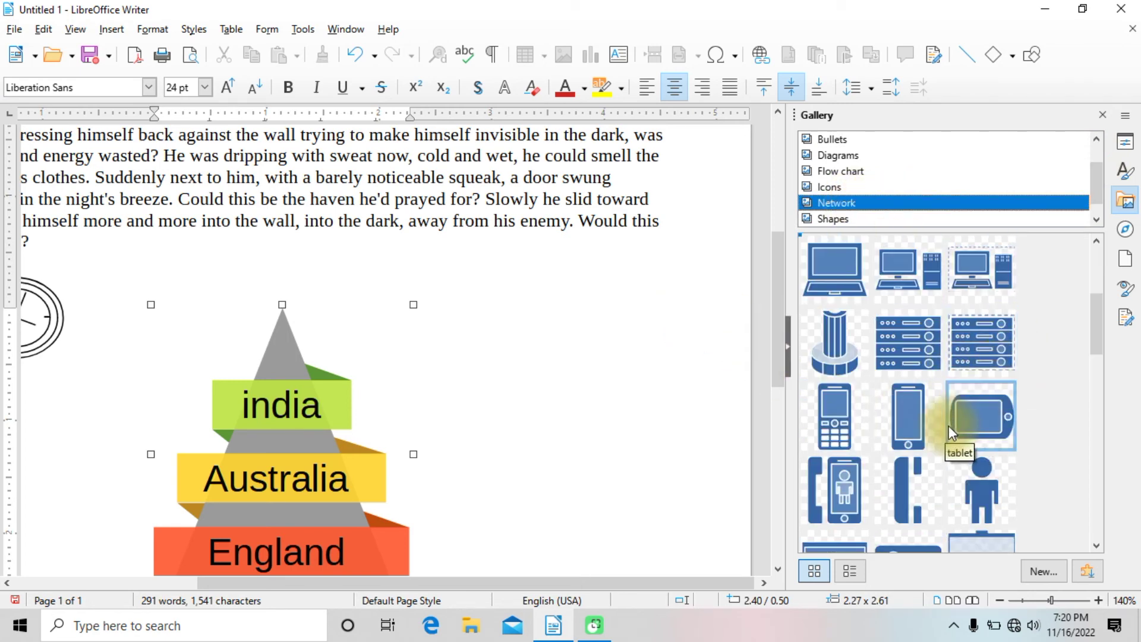
Place two smart-phone symbols from the Network theme in the empty page area and move the pyramid to the page's lower right.
click(913, 420)
drag(913, 419, 469, 478)
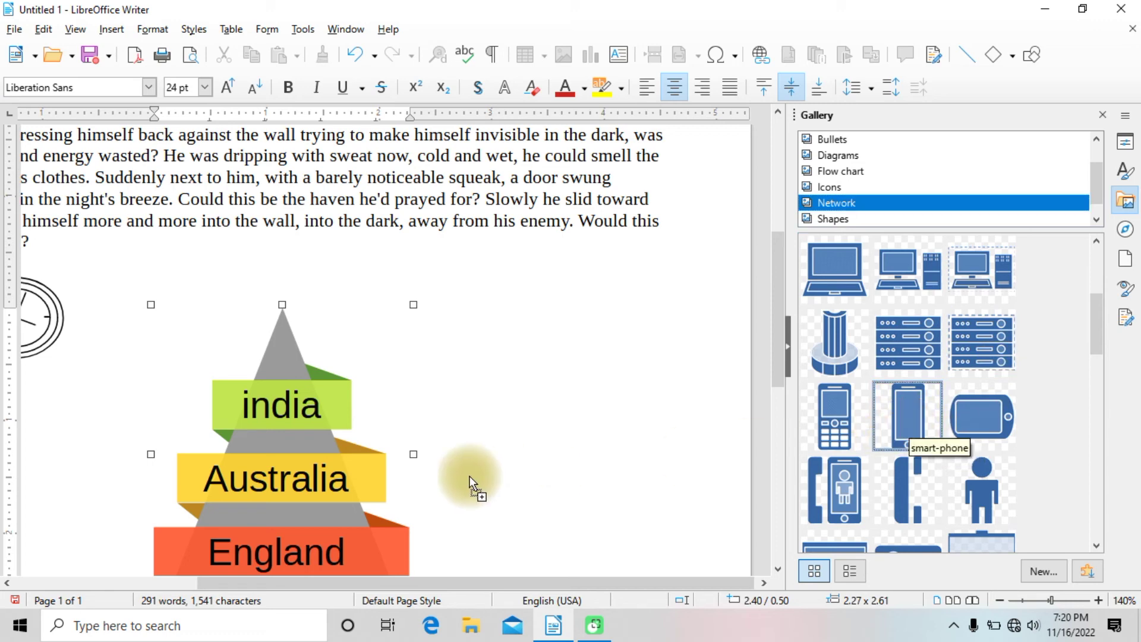
drag(515, 436, 515, 436)
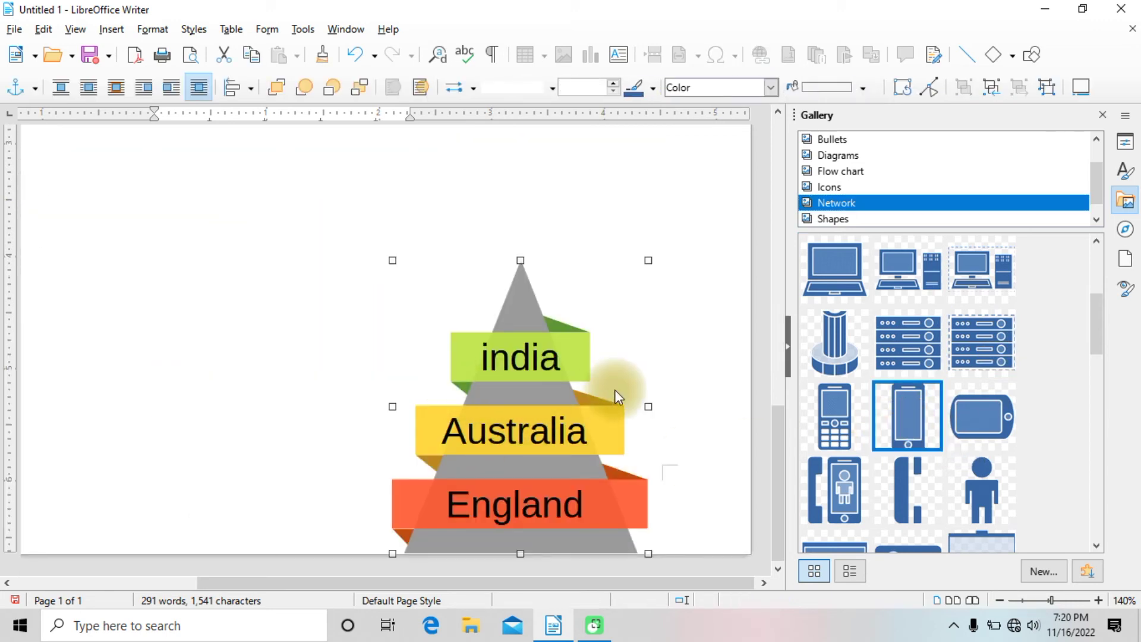
drag(917, 407, 299, 362)
drag(479, 415, 294, 259)
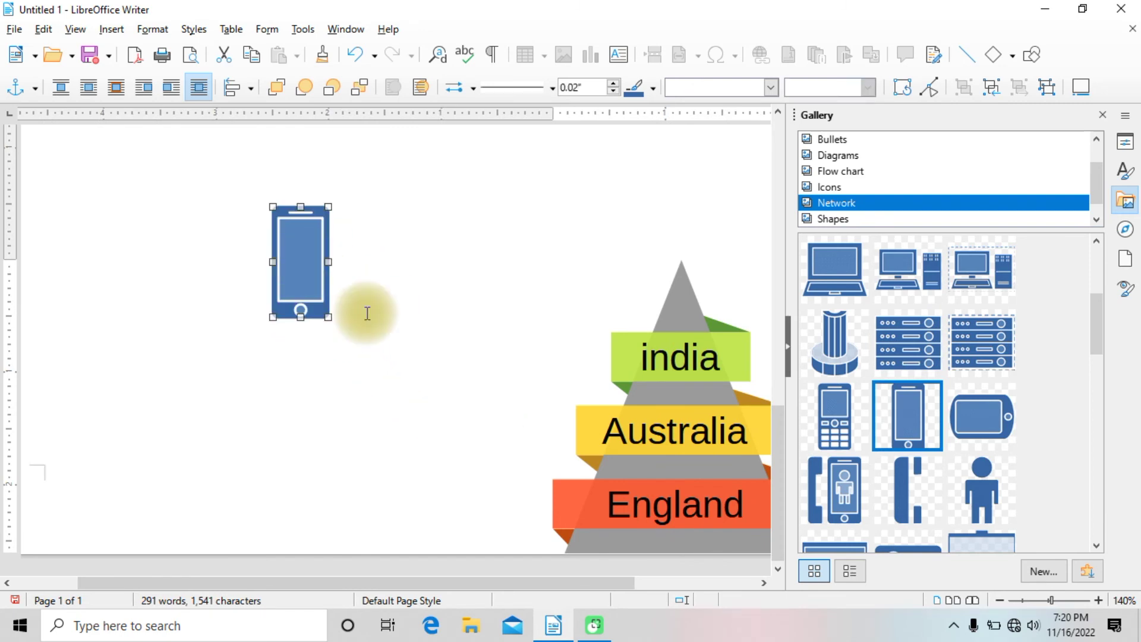
Add the Network symbol of a handset beside a phone showing a person, above and right of the lower smart-phone.
click(836, 500)
drag(837, 500, 384, 286)
drag(589, 380, 465, 213)
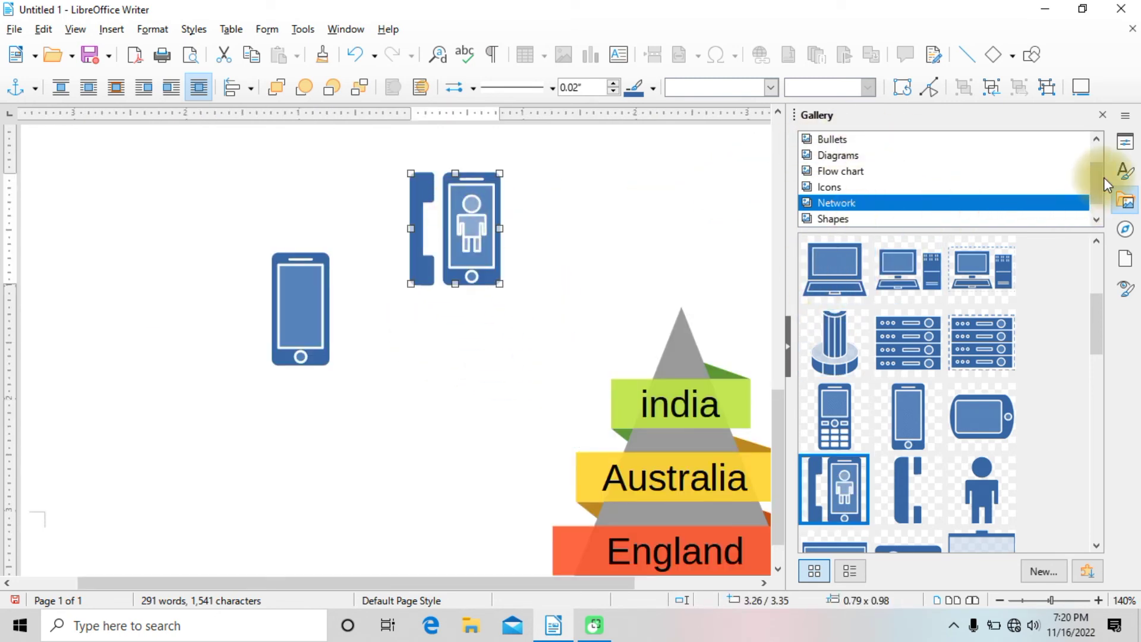
Place the orange ribbon banner from the Gallery's Shapes theme above the pyramid and close the Gallery.
drag(1104, 177, 1091, 204)
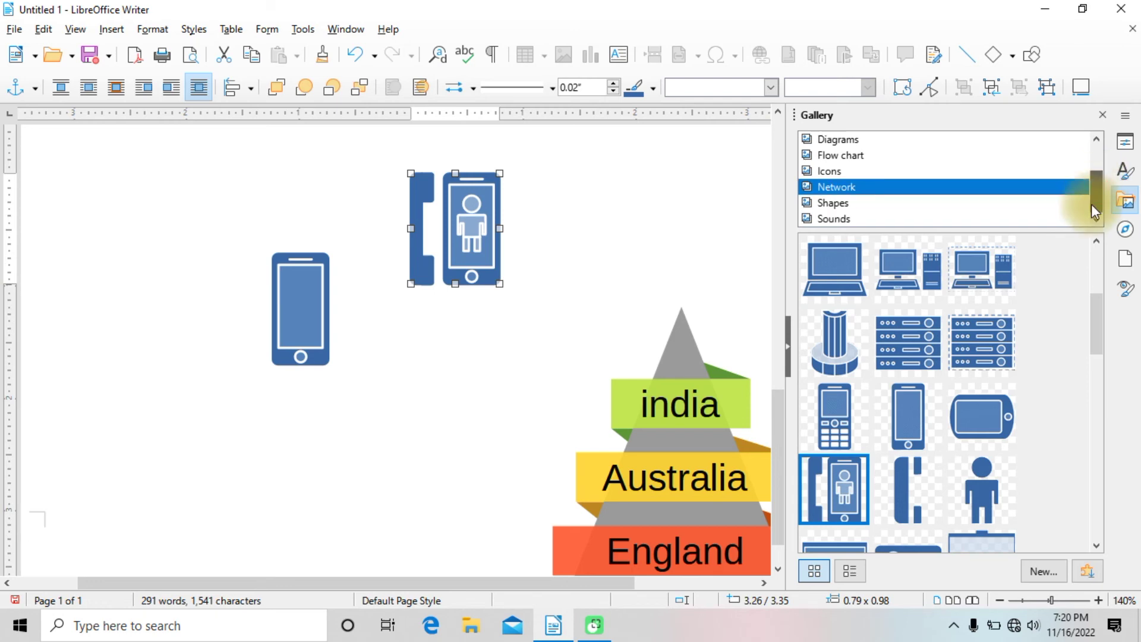
click(953, 205)
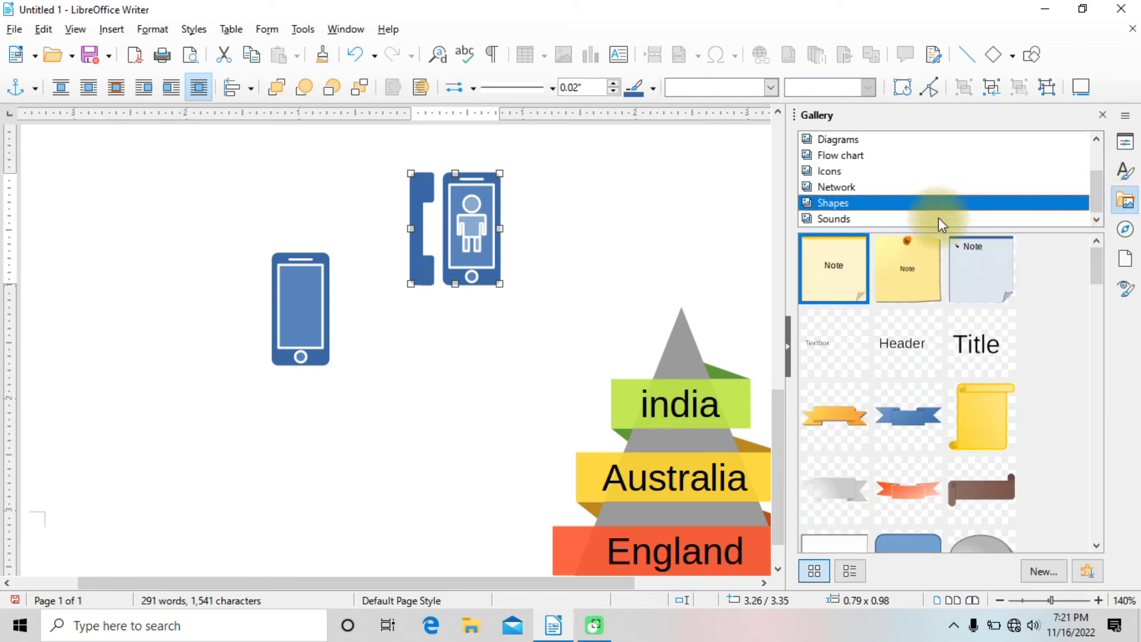
mouse_move(1092, 252)
mouse_down()
mouse_move(1089, 475)
mouse_move(1086, 253)
mouse_move(1085, 273)
mouse_up()
drag(821, 355, 402, 344)
drag(505, 387, 467, 254)
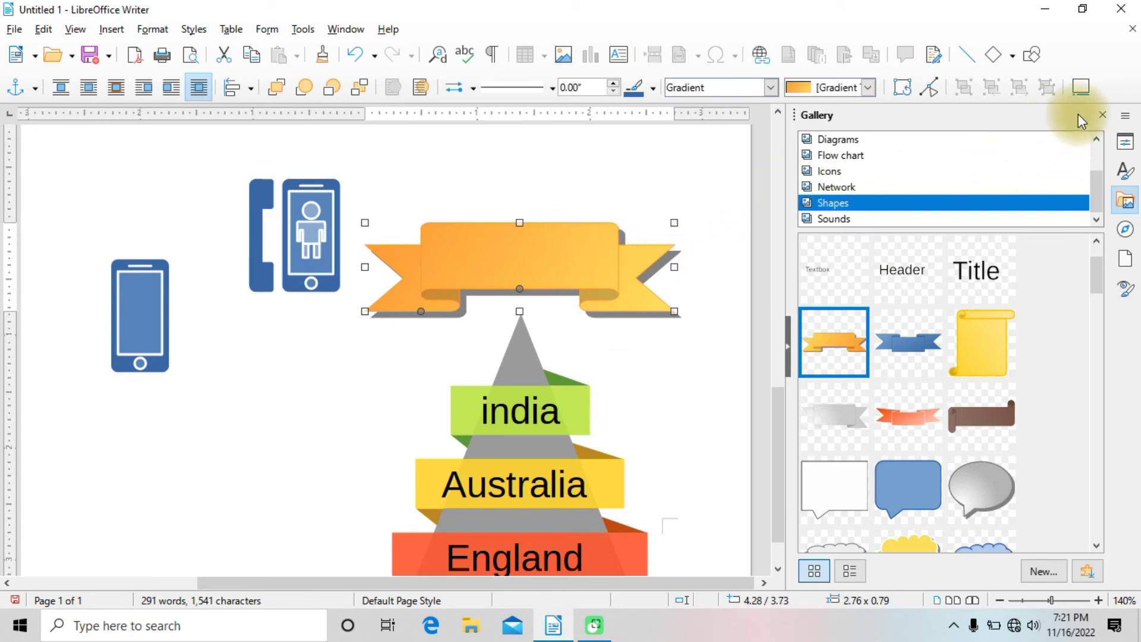
click(1103, 114)
Move the orange banner below the lower smart-phone and reshape it with a wider centre section and smaller fold height.
drag(825, 257, 423, 446)
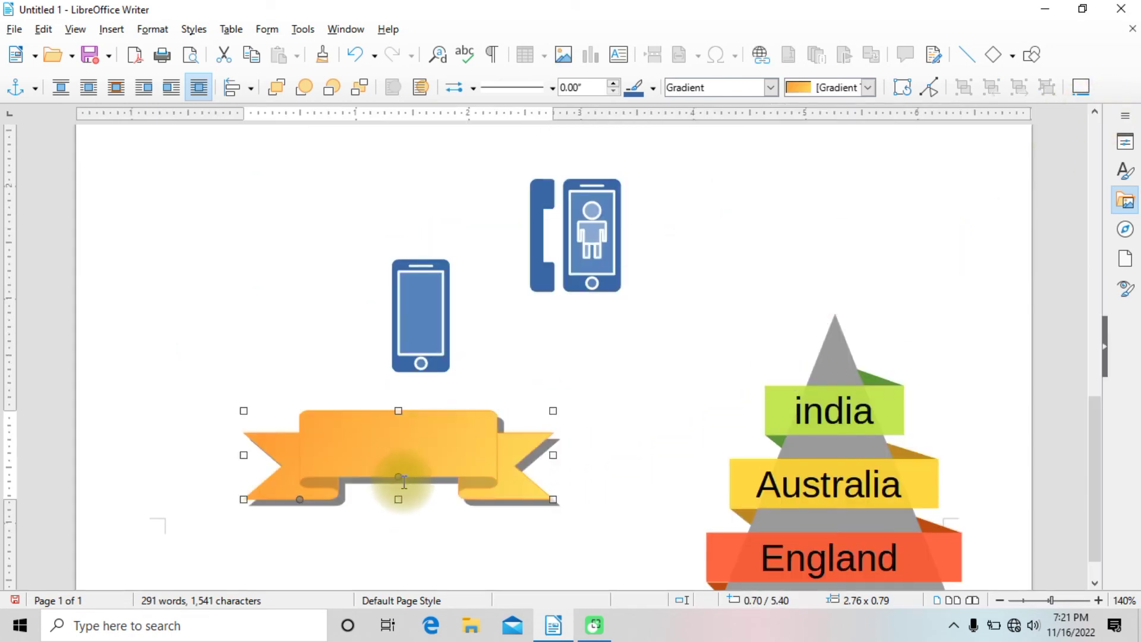
drag(399, 479, 395, 446)
drag(301, 501, 268, 483)
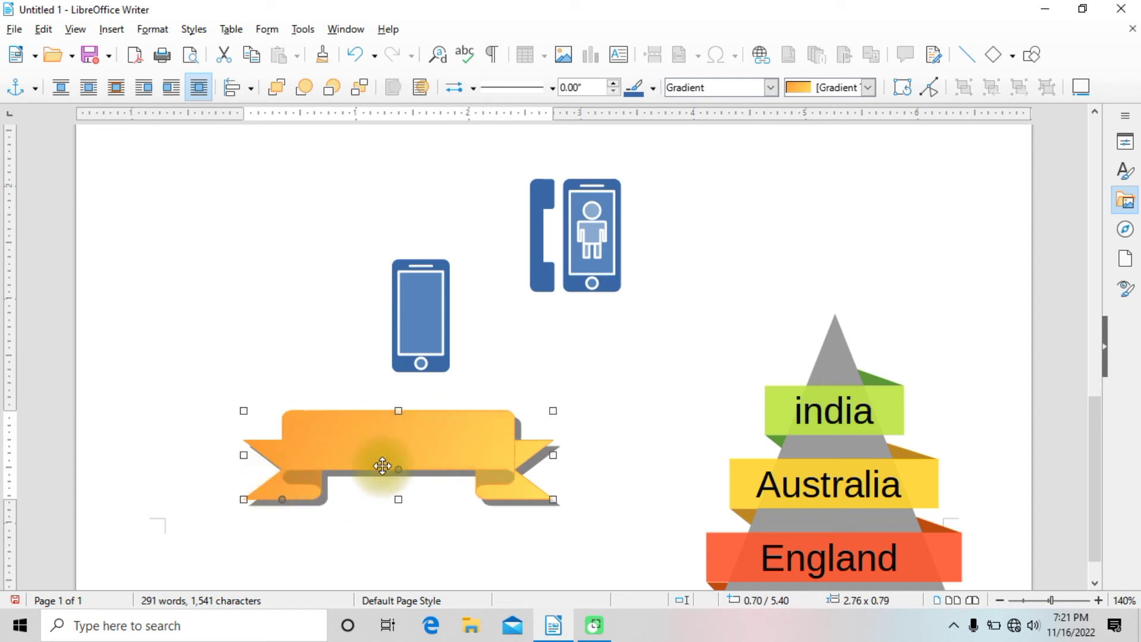
scroll(452, 423, up, 10)
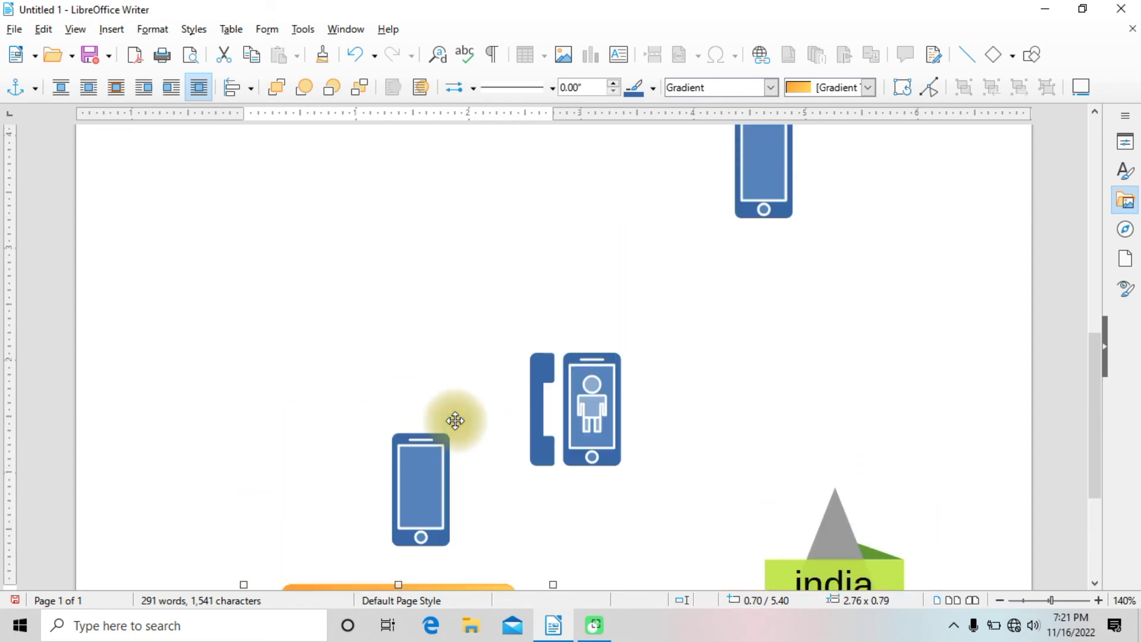
Open the Navigator, examine its object categories and the listed drawing objects, and close it.
scroll(452, 386, down, 3)
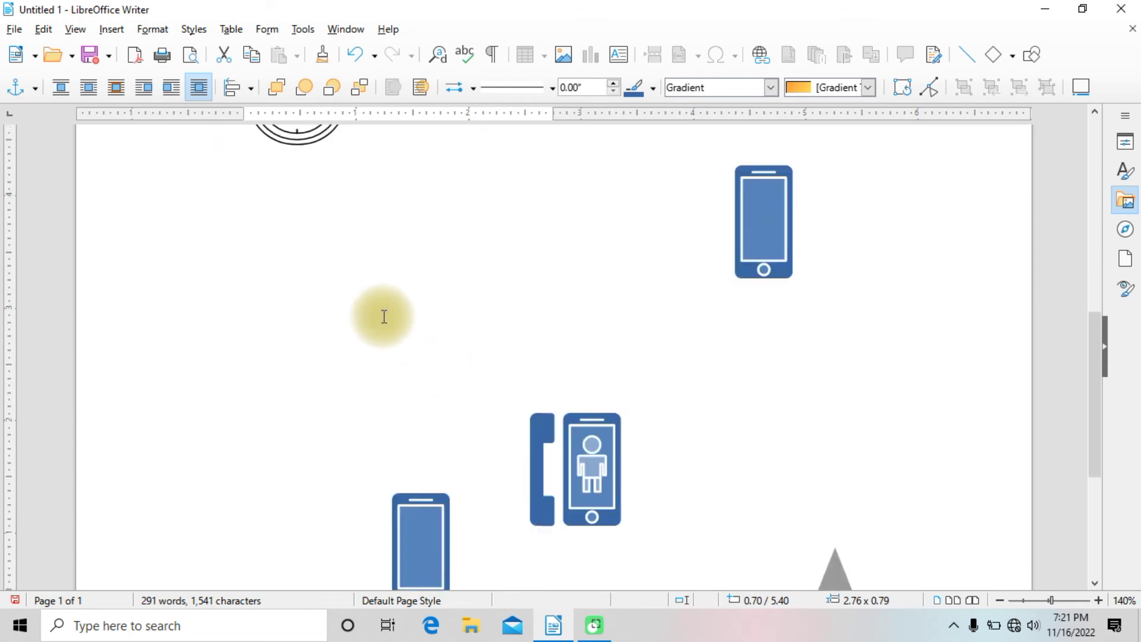
click(77, 30)
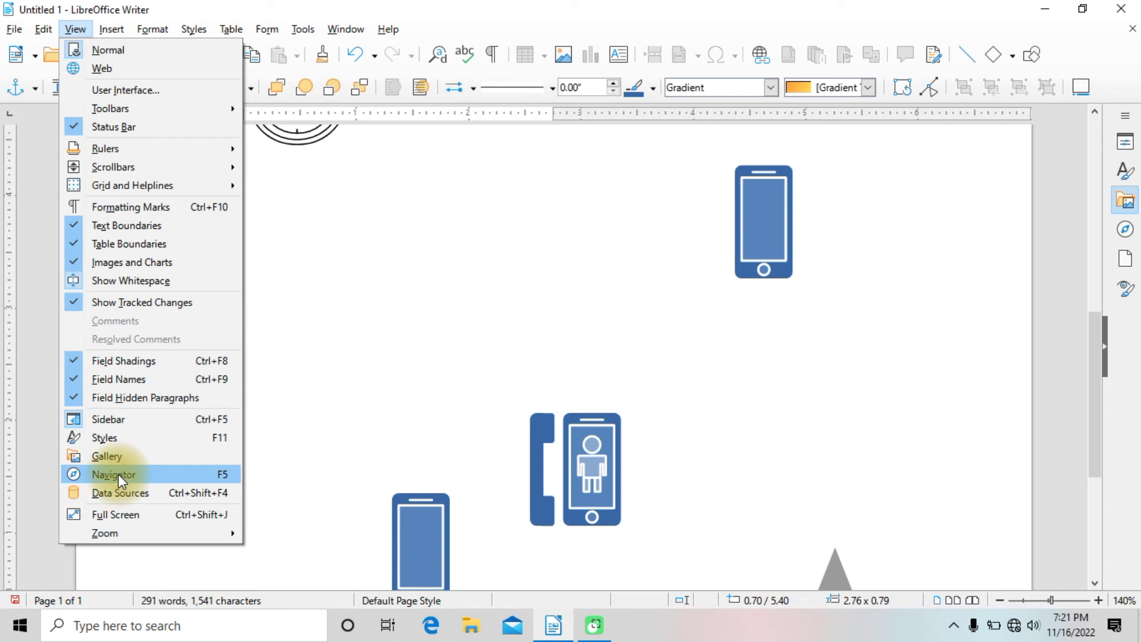
click(219, 473)
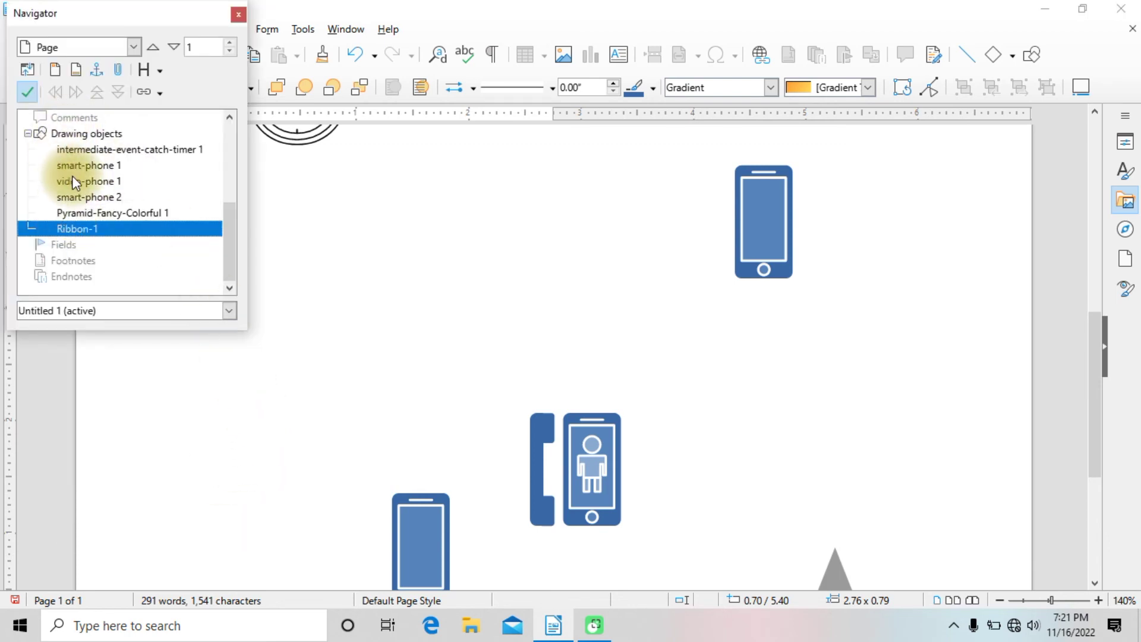
mouse_move(237, 249)
mouse_down()
mouse_move(230, 148)
mouse_move(228, 232)
mouse_move(228, 223)
mouse_up()
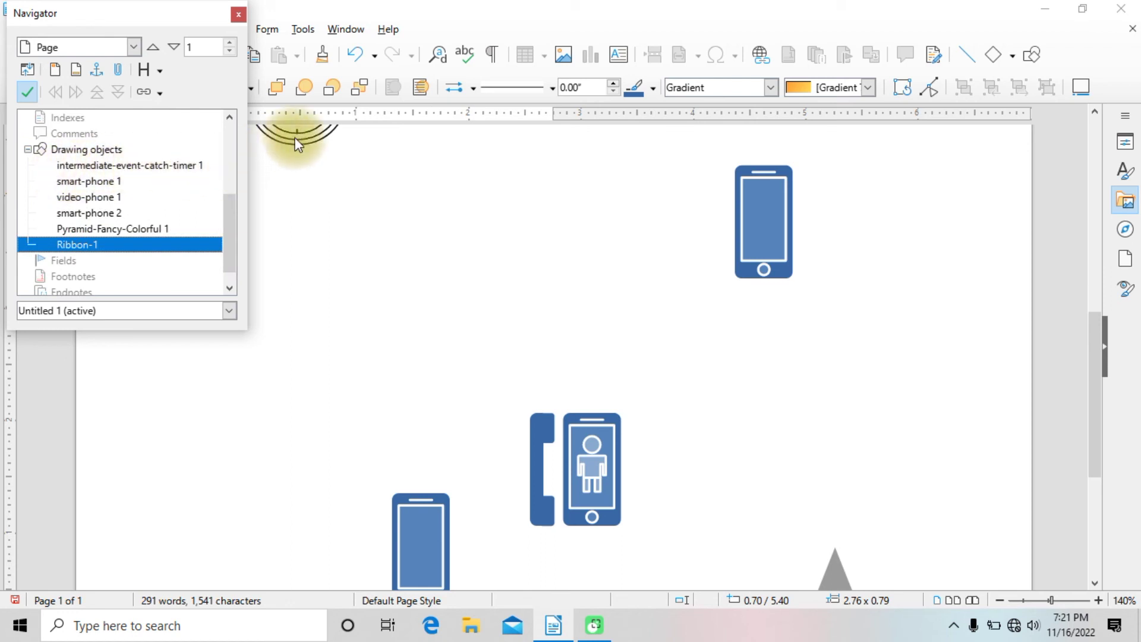
scroll(298, 142, up, 2)
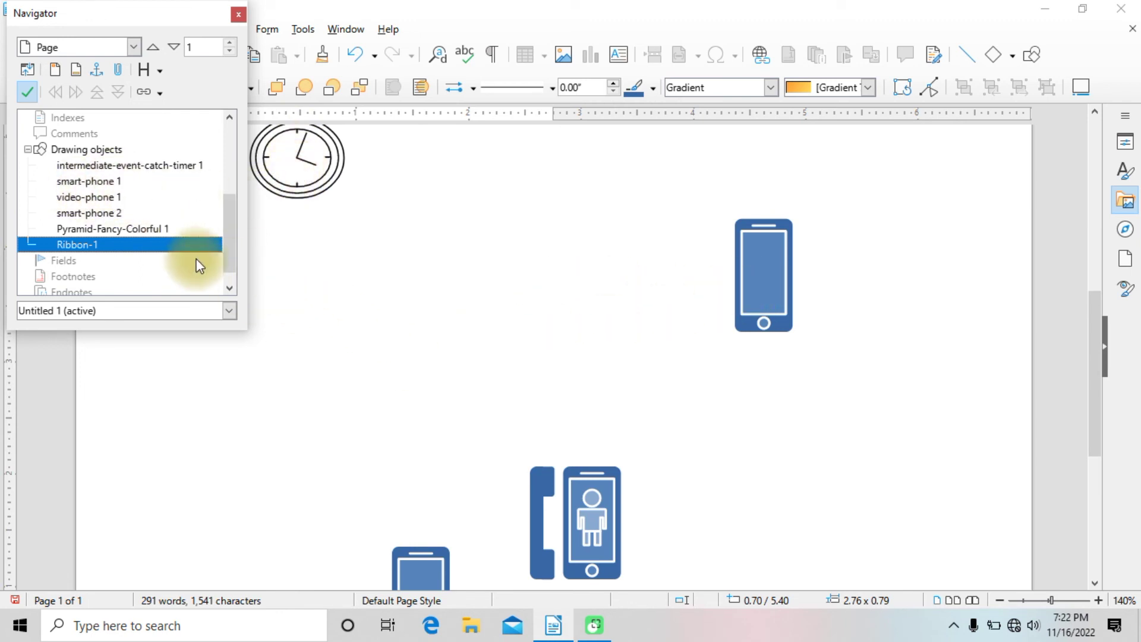
drag(234, 229, 230, 158)
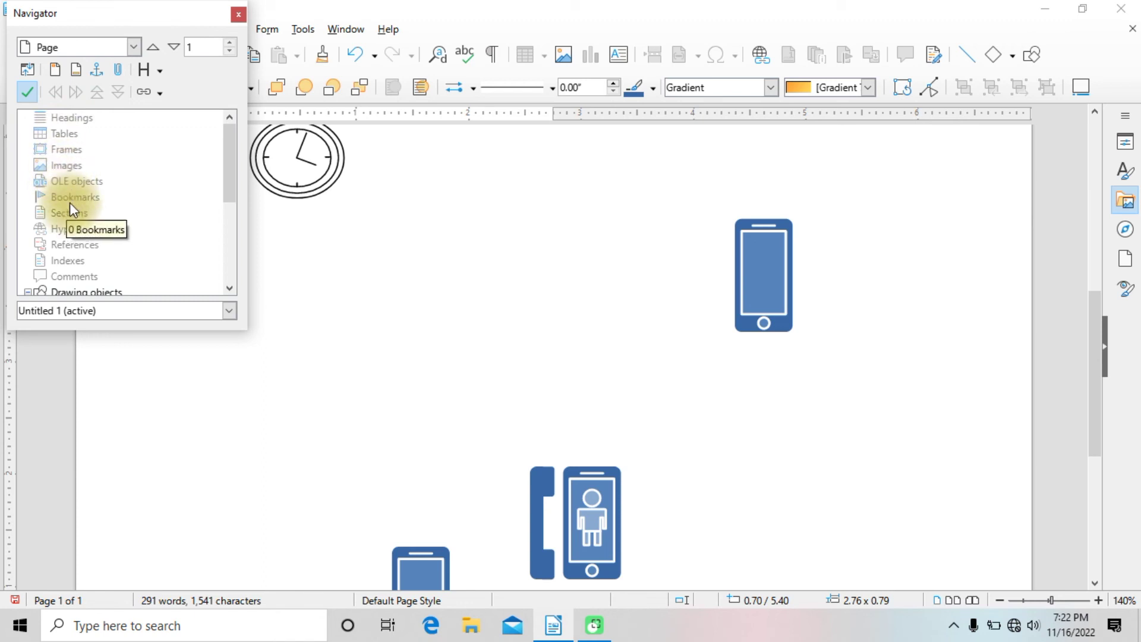
click(230, 152)
mouse_move(230, 150)
mouse_down()
mouse_move(226, 215)
mouse_move(230, 83)
mouse_up()
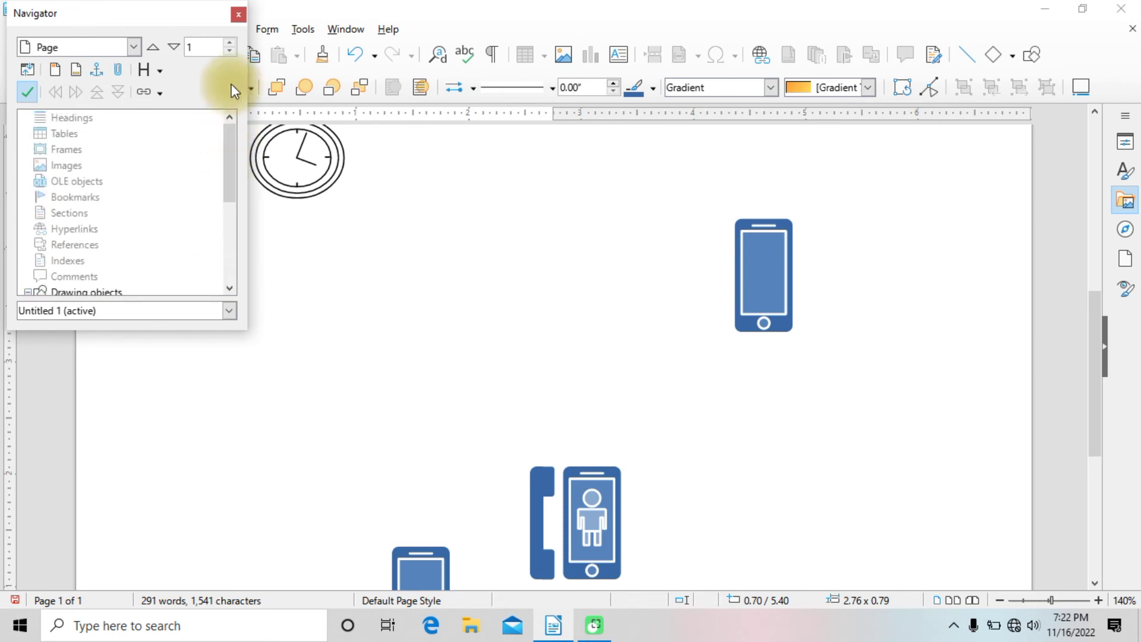
click(241, 15)
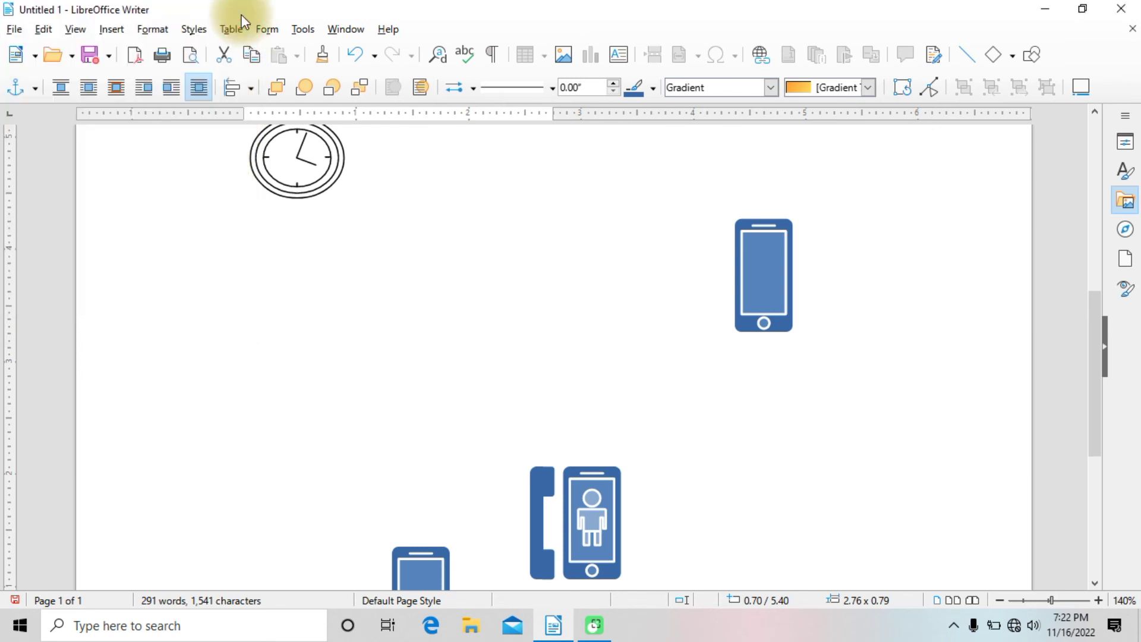
Show the data sources above the document and switch the document to full screen view.
click(84, 29)
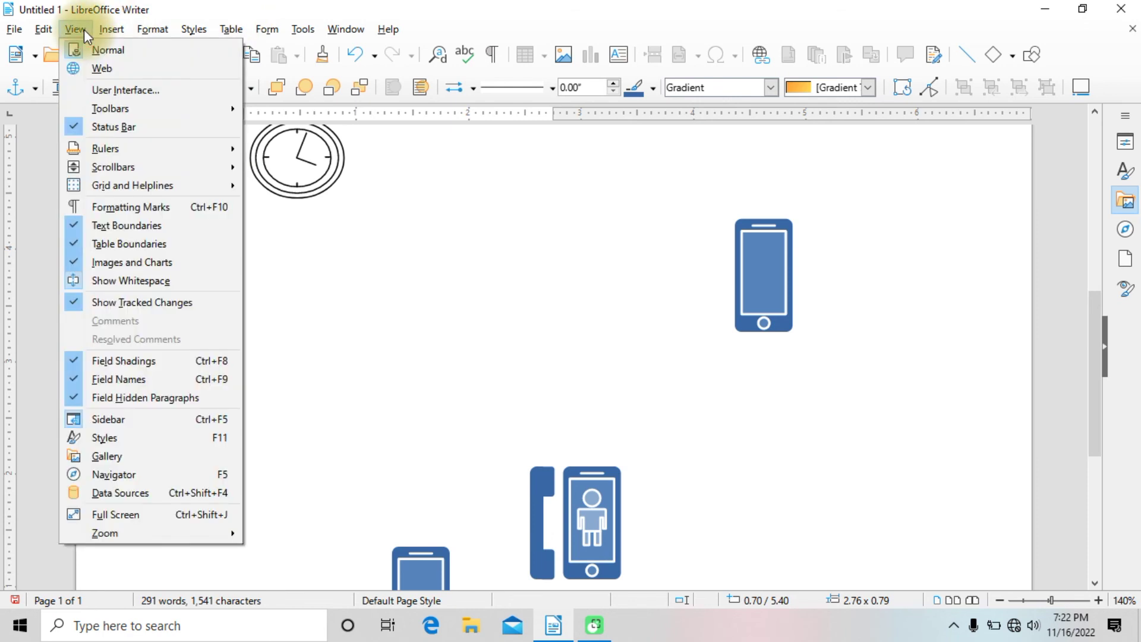
click(101, 490)
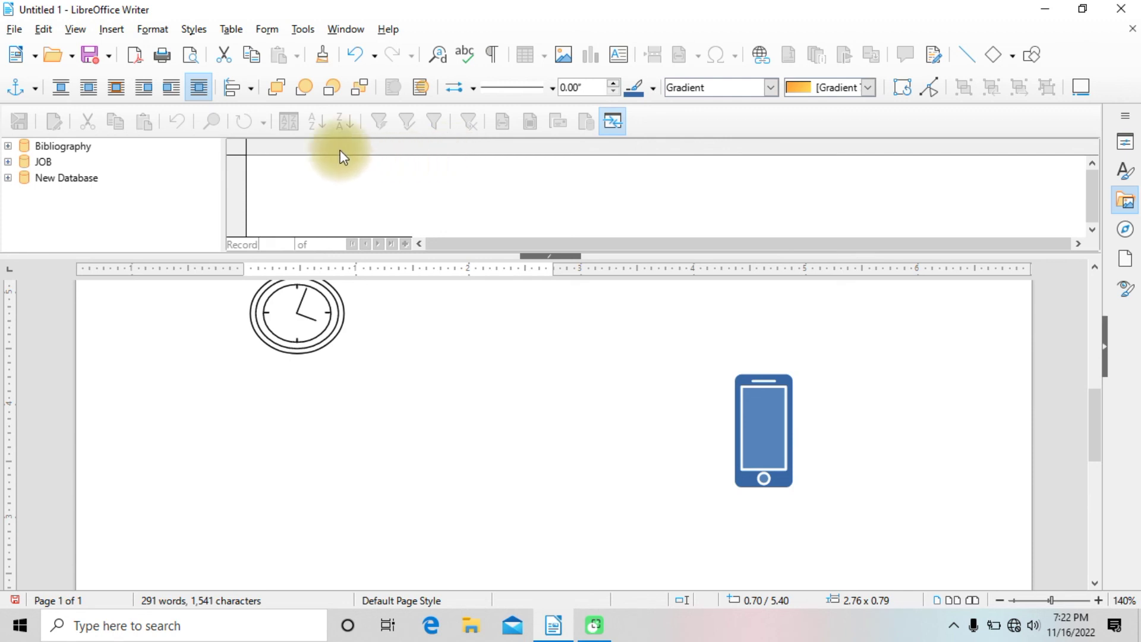
click(75, 30)
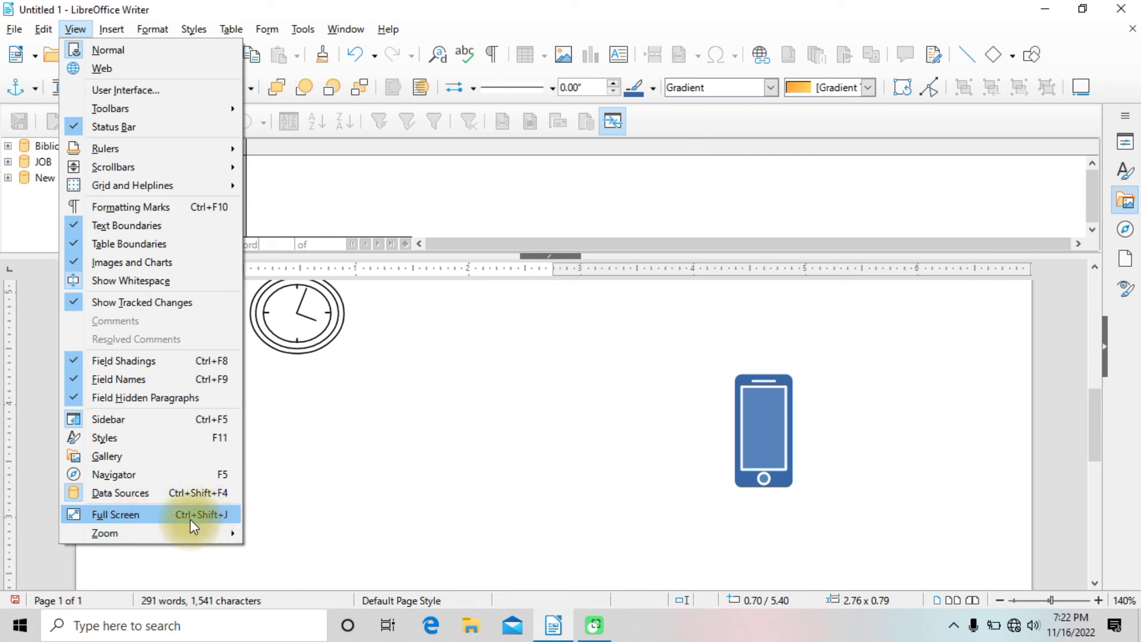
click(153, 518)
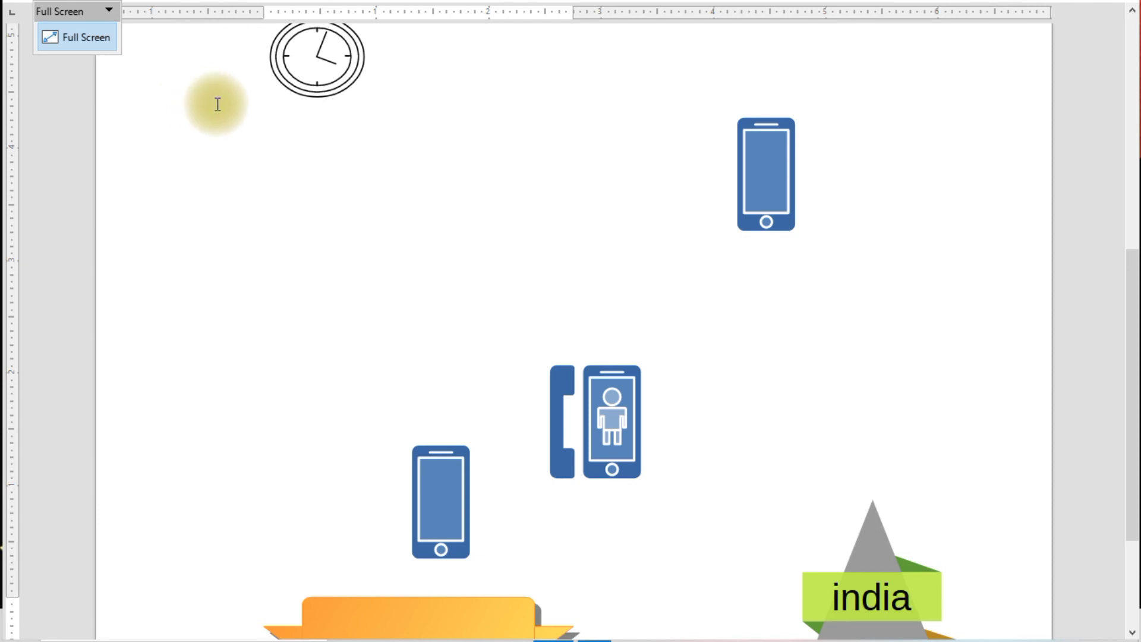
Return from full screen to the normal window and hide the data sources.
scroll(217, 104, up, 3)
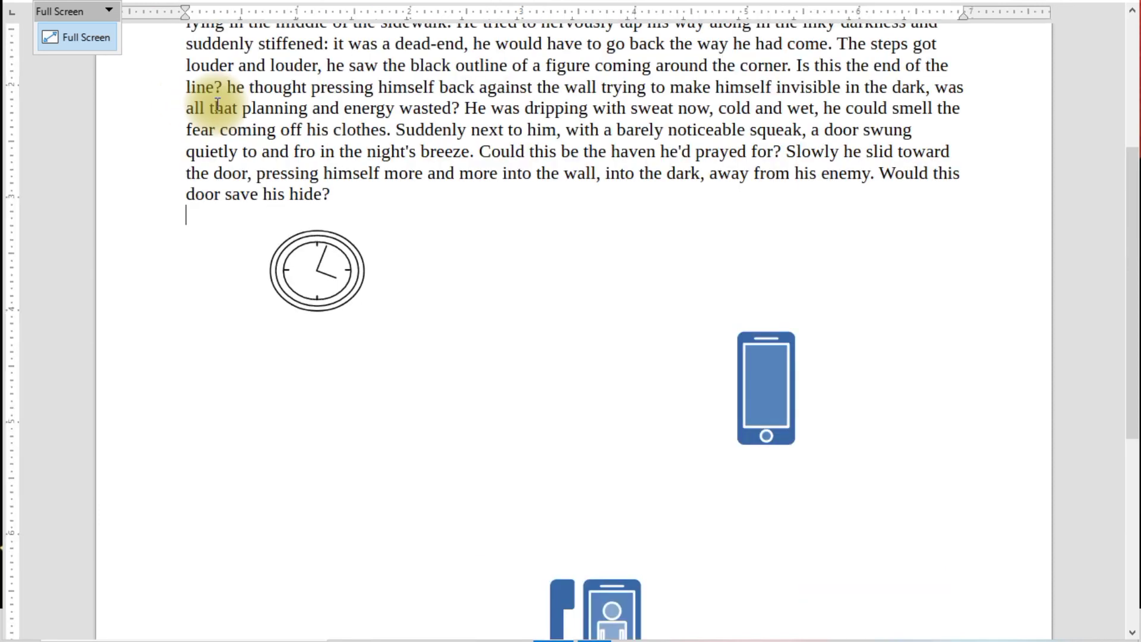
click(86, 38)
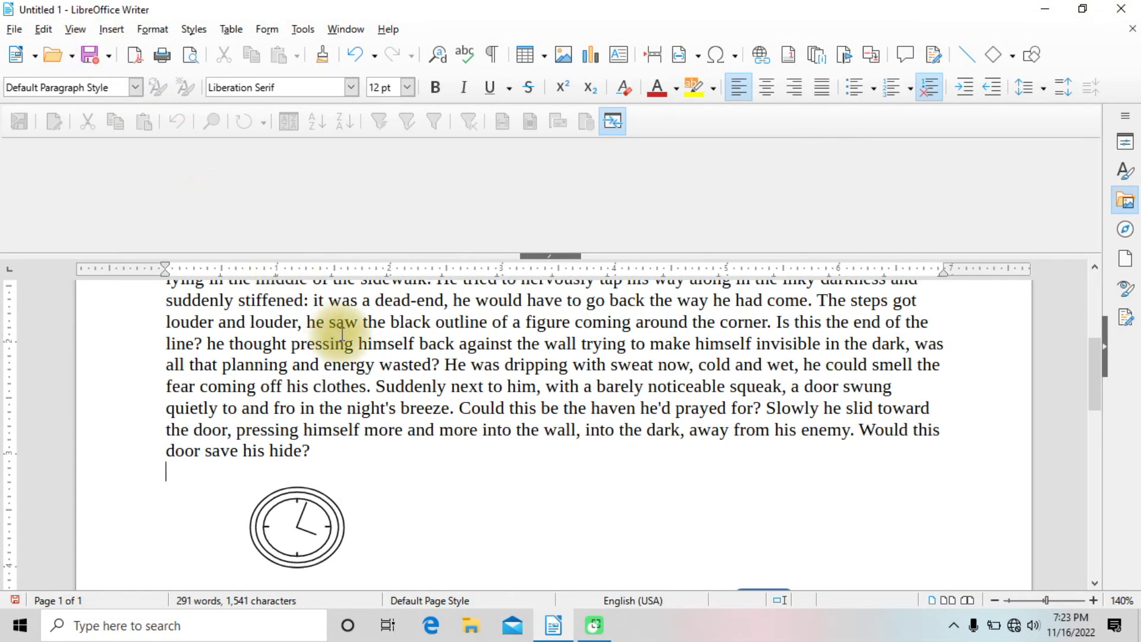
scroll(333, 327, down, 1)
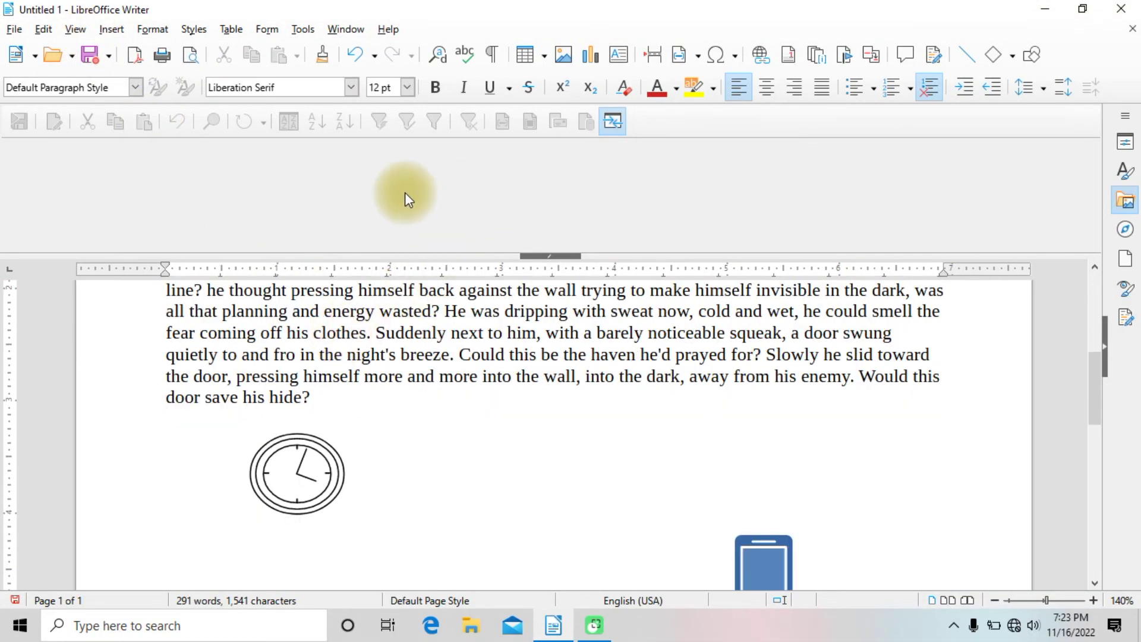
click(75, 29)
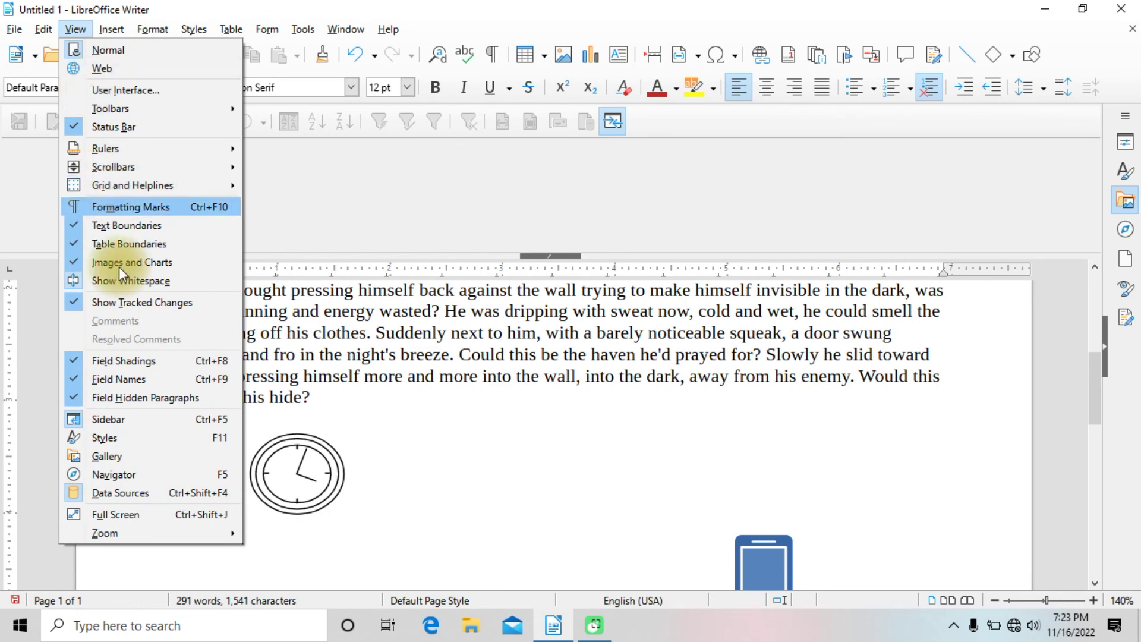
click(112, 494)
Set the document zoom to Entire Page.
click(66, 33)
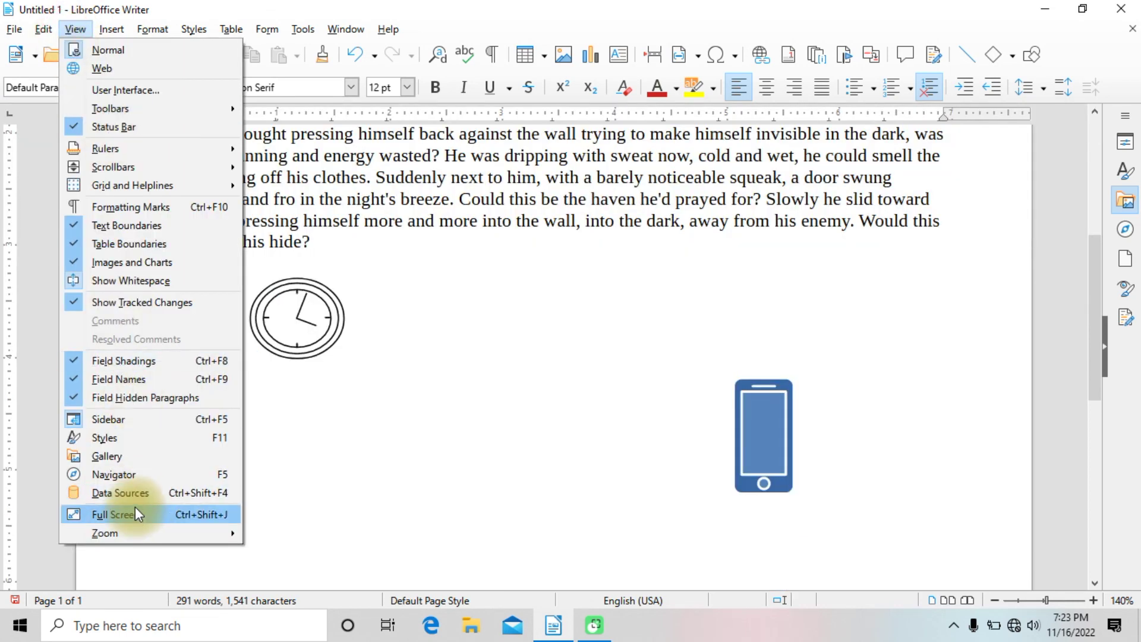
mouse_move(130, 527)
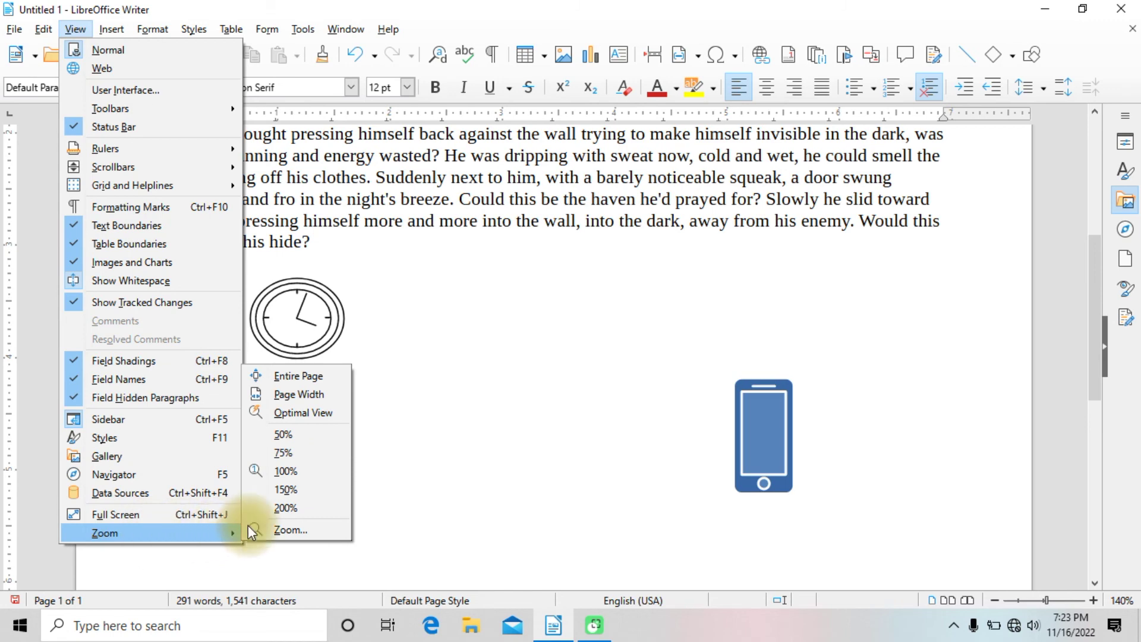
click(285, 375)
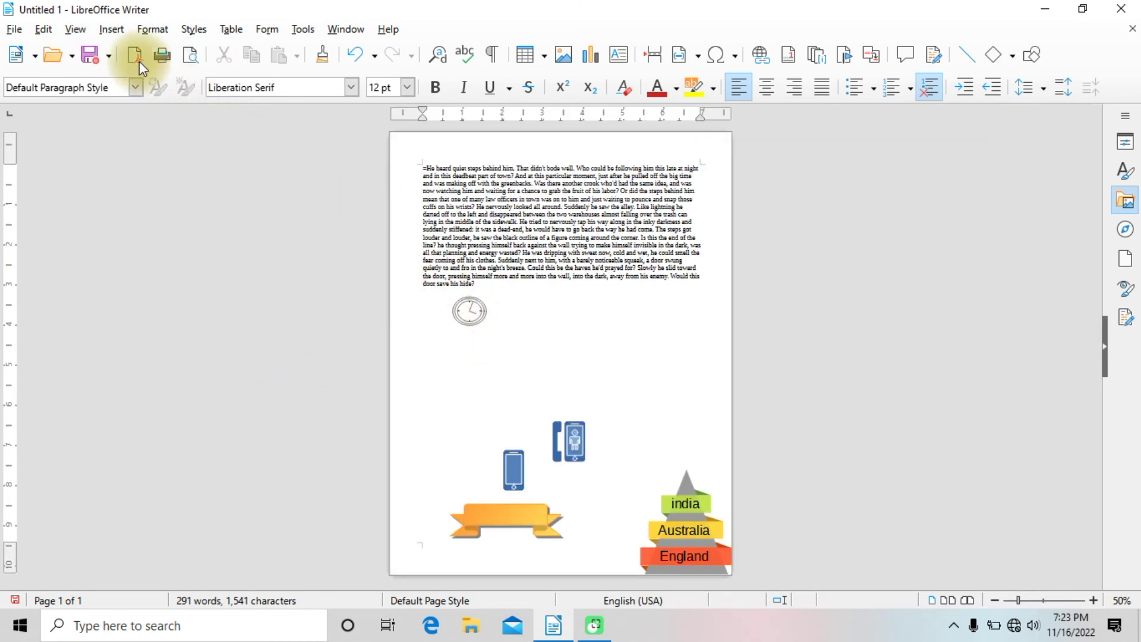
Set the document zoom to Page Width and look over the page at that size.
click(76, 29)
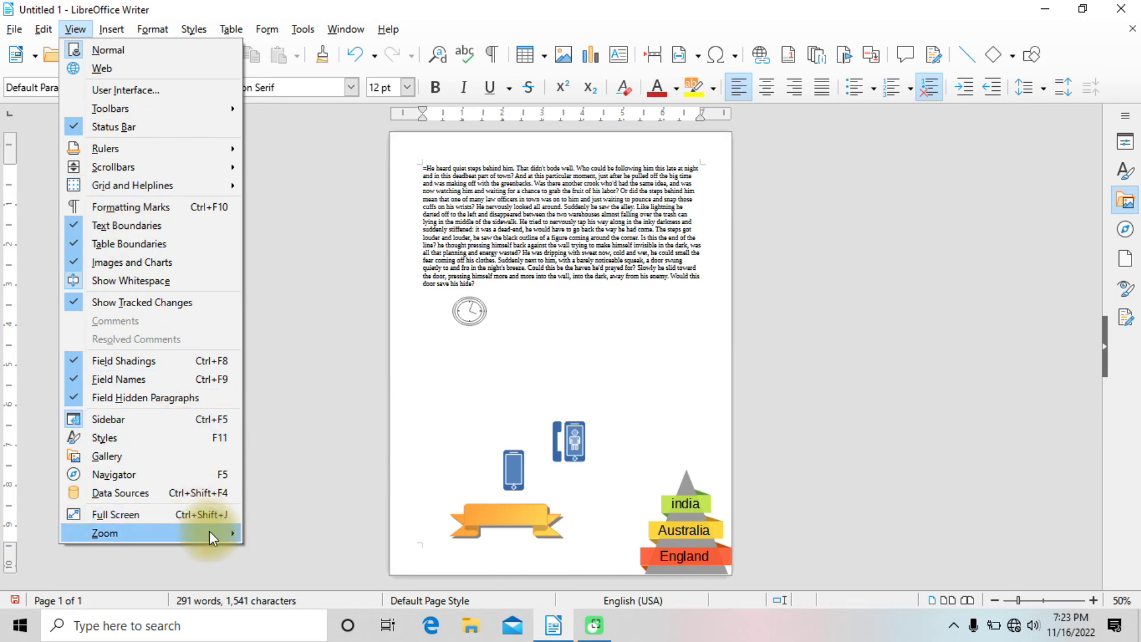
mouse_move(212, 530)
click(279, 395)
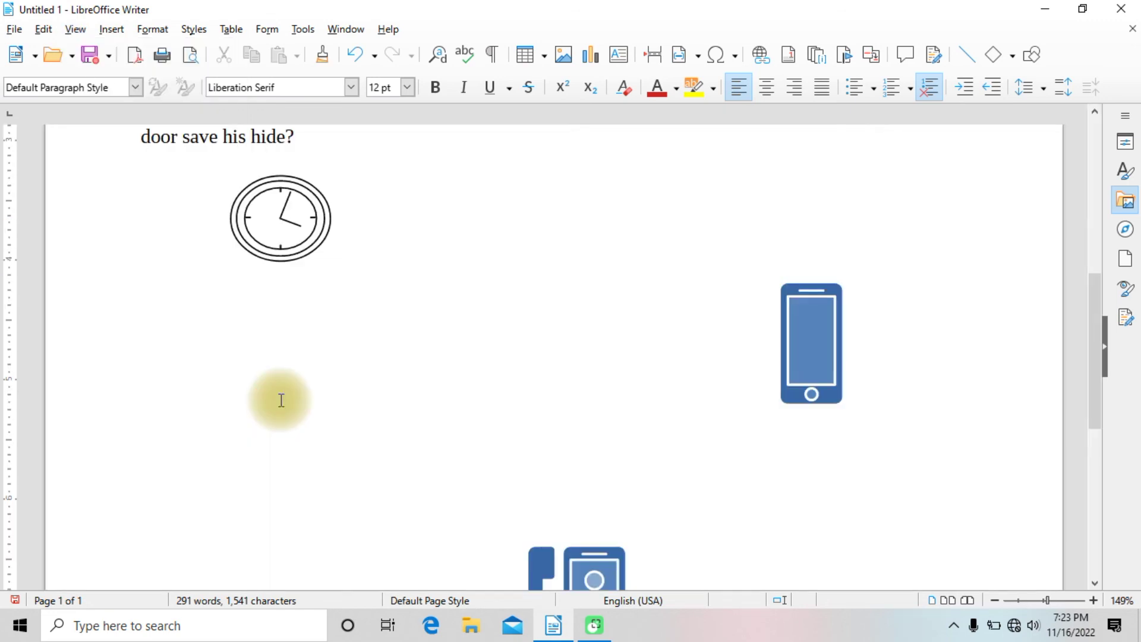
scroll(449, 318, down, 3)
scroll(451, 319, up, 10)
scroll(450, 315, down, 8)
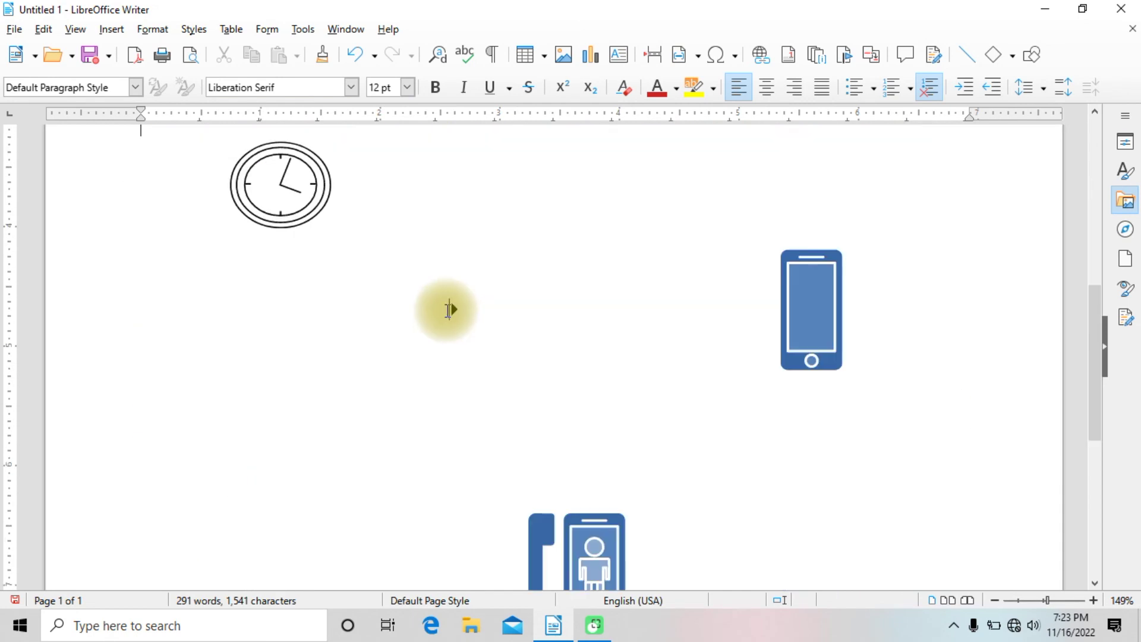
Set the document zoom to Optimal View and look over the text and symbols.
click(75, 30)
mouse_move(187, 538)
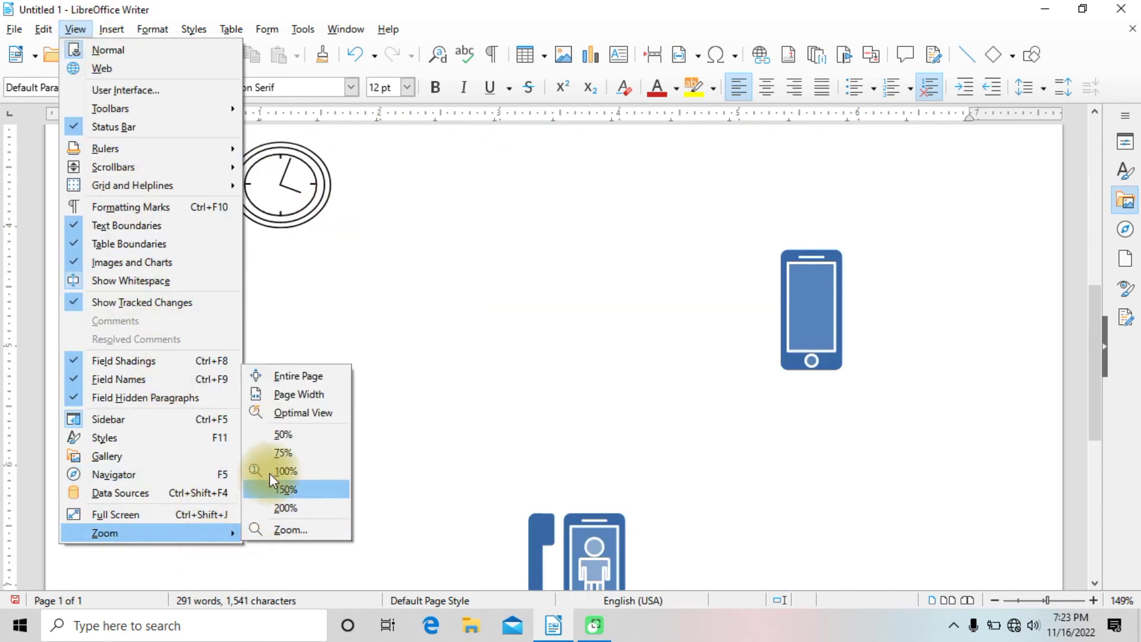
click(284, 415)
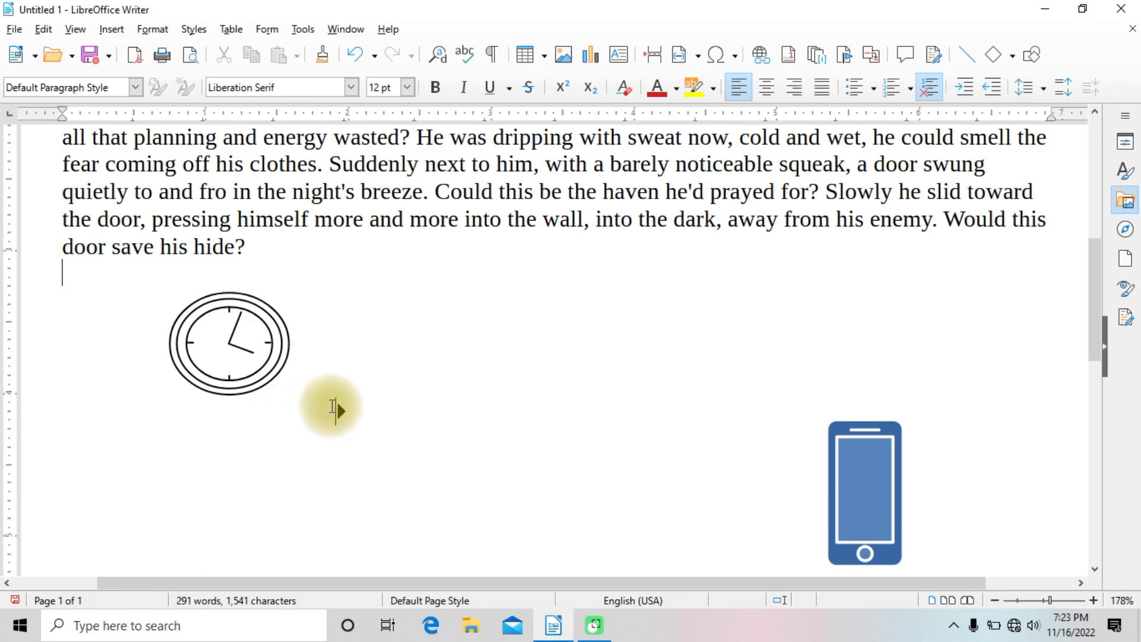
scroll(331, 407, up, 10)
scroll(334, 406, down, 10)
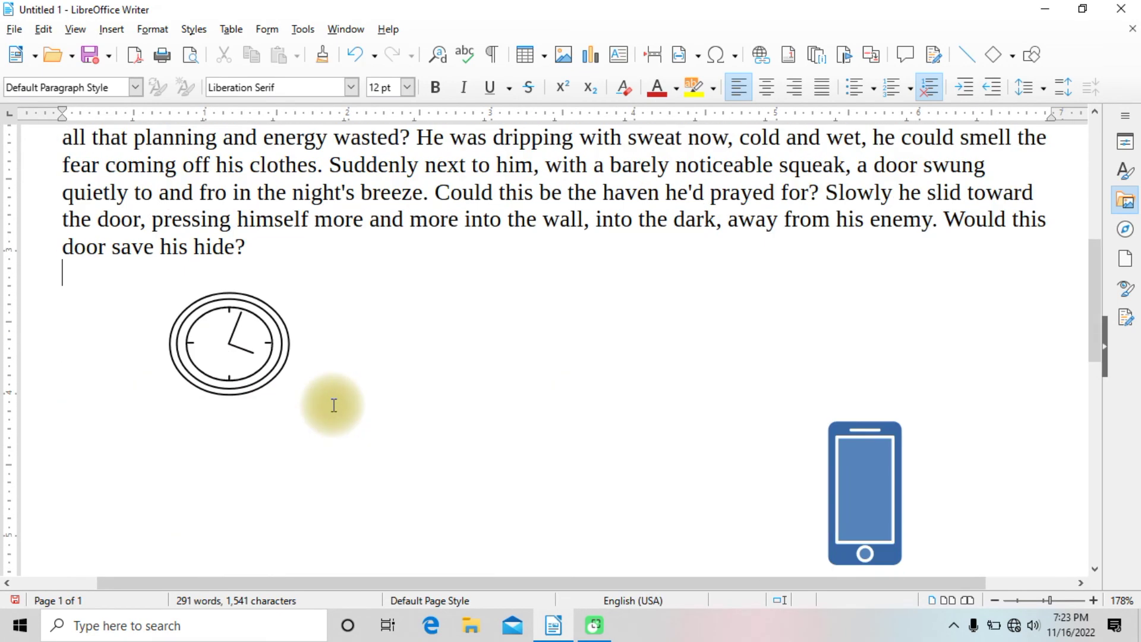
scroll(334, 405, up, 5)
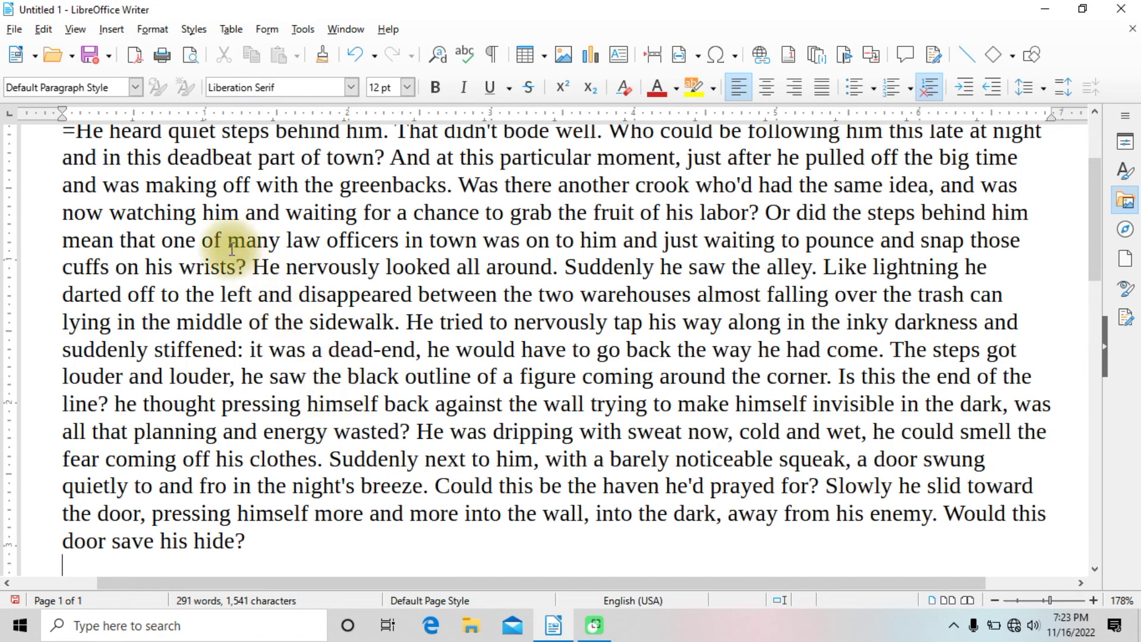
click(74, 31)
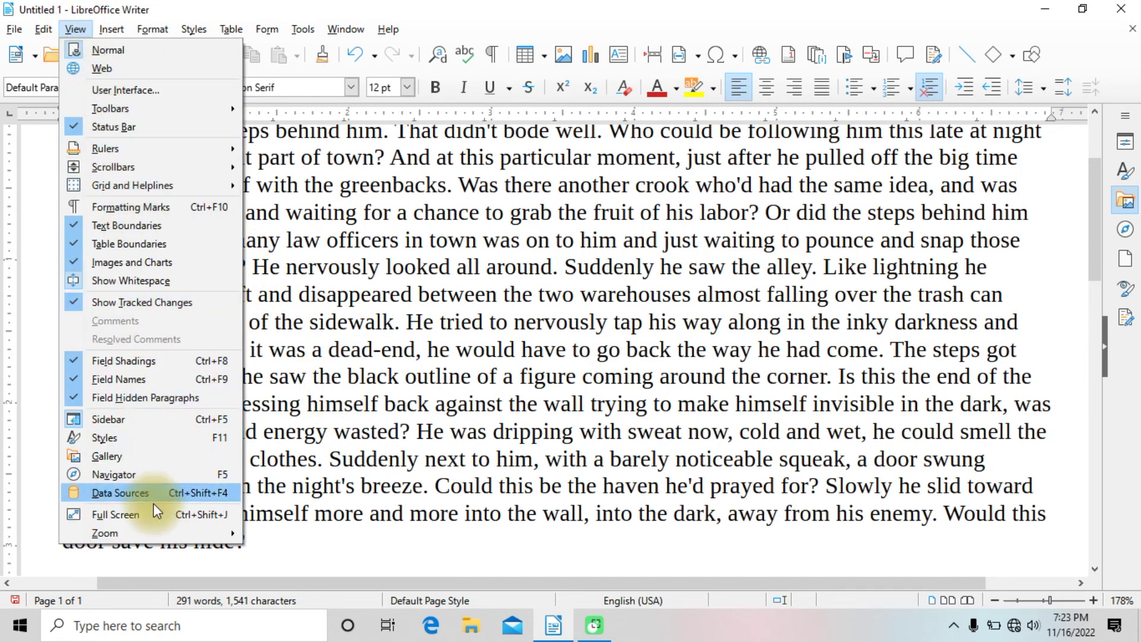
mouse_move(158, 537)
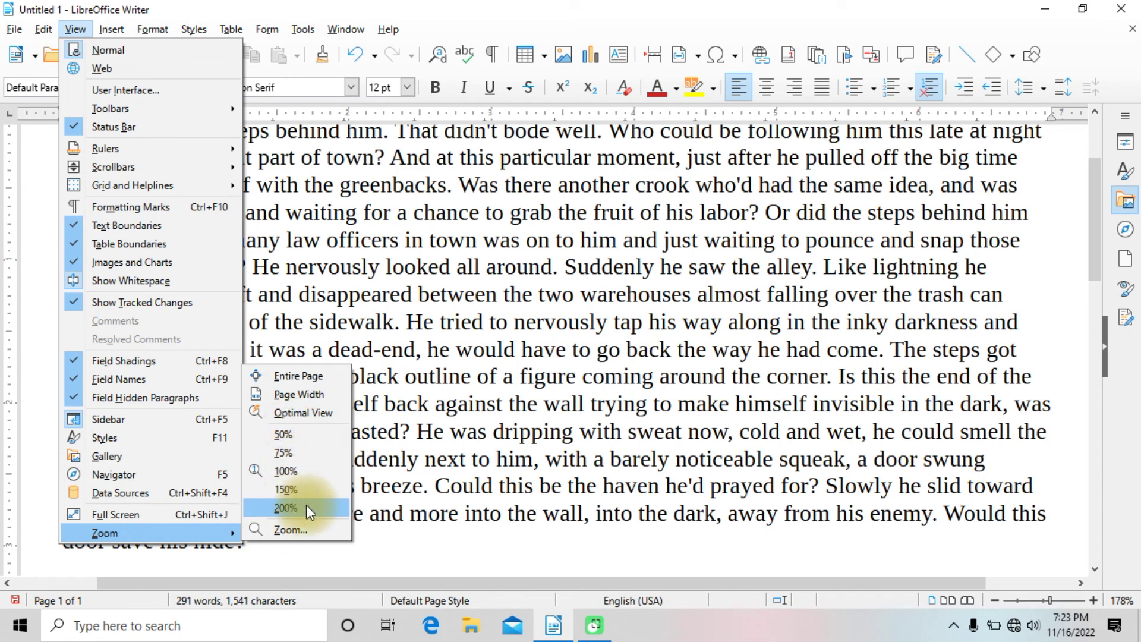
click(392, 468)
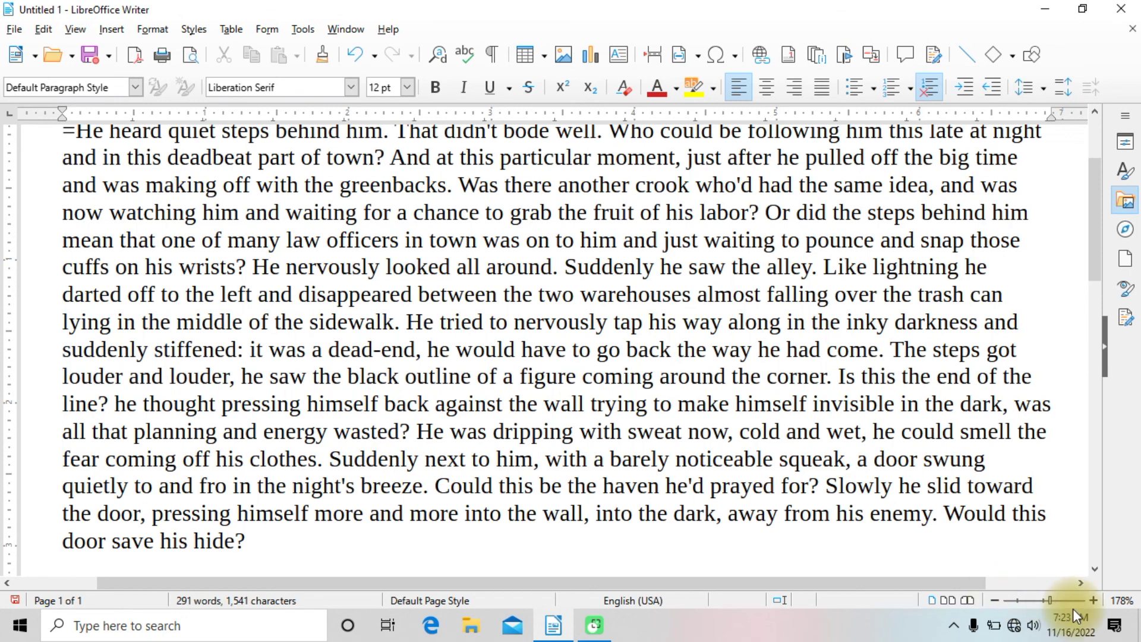
Zoom the document out to 20% and back in to 599%.
drag(1050, 602, 1000, 604)
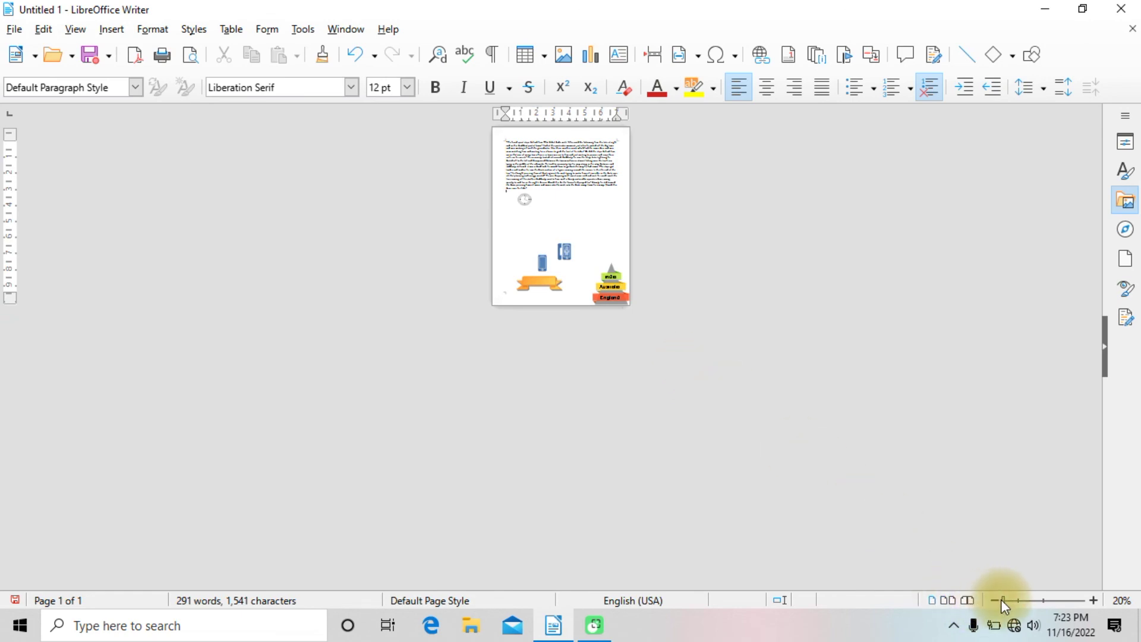
drag(1004, 600, 1100, 603)
click(1093, 601)
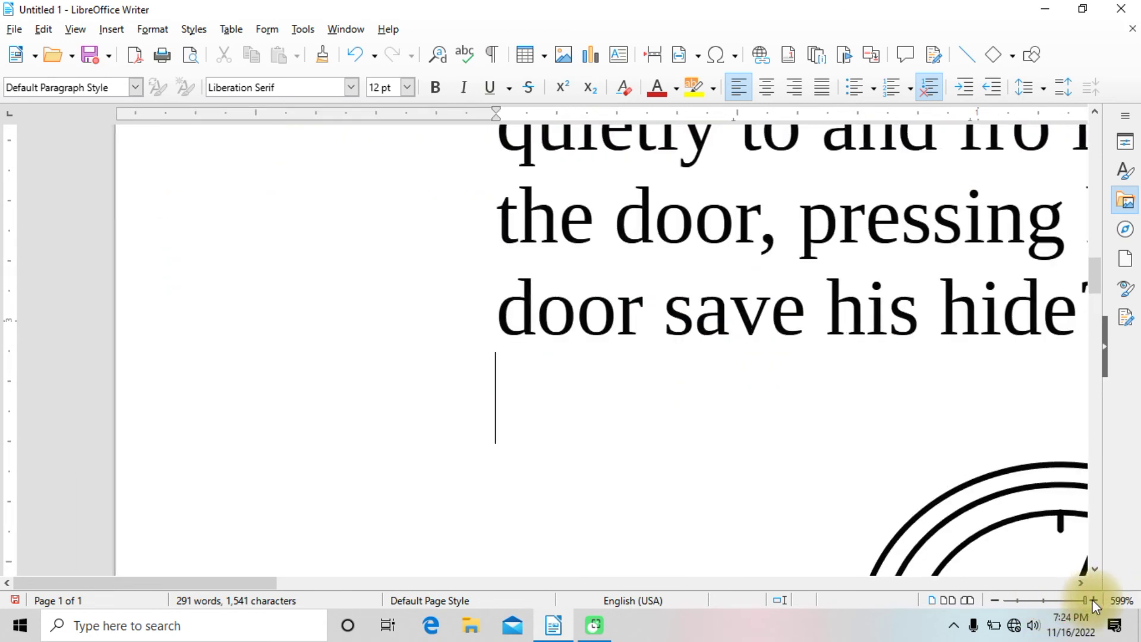